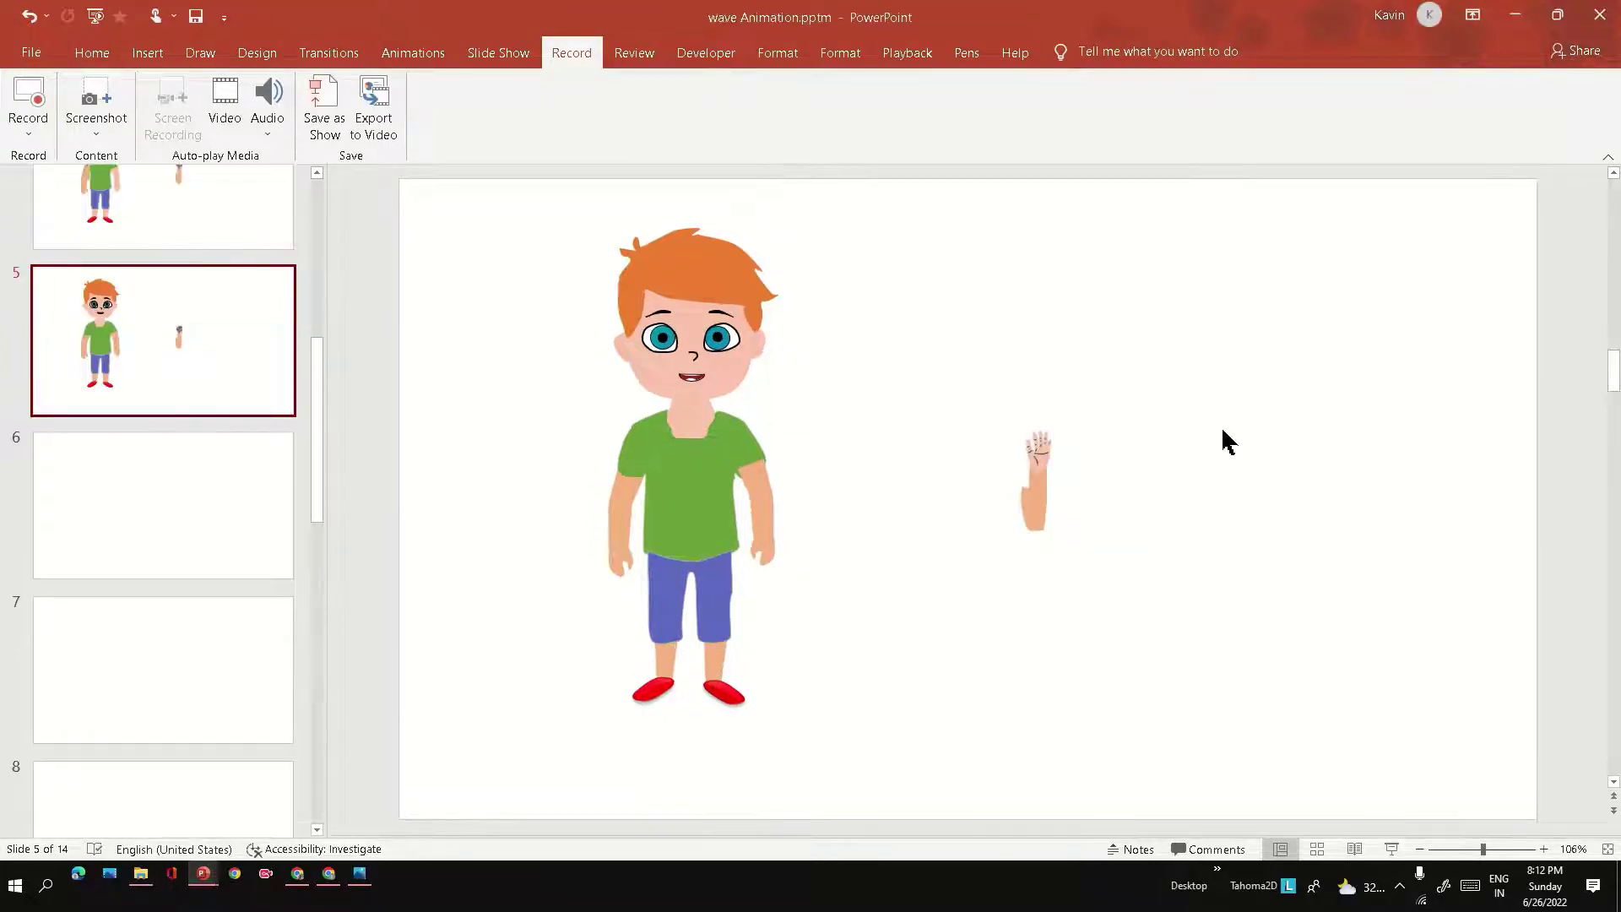
scroll(1099, 467, "up", 5)
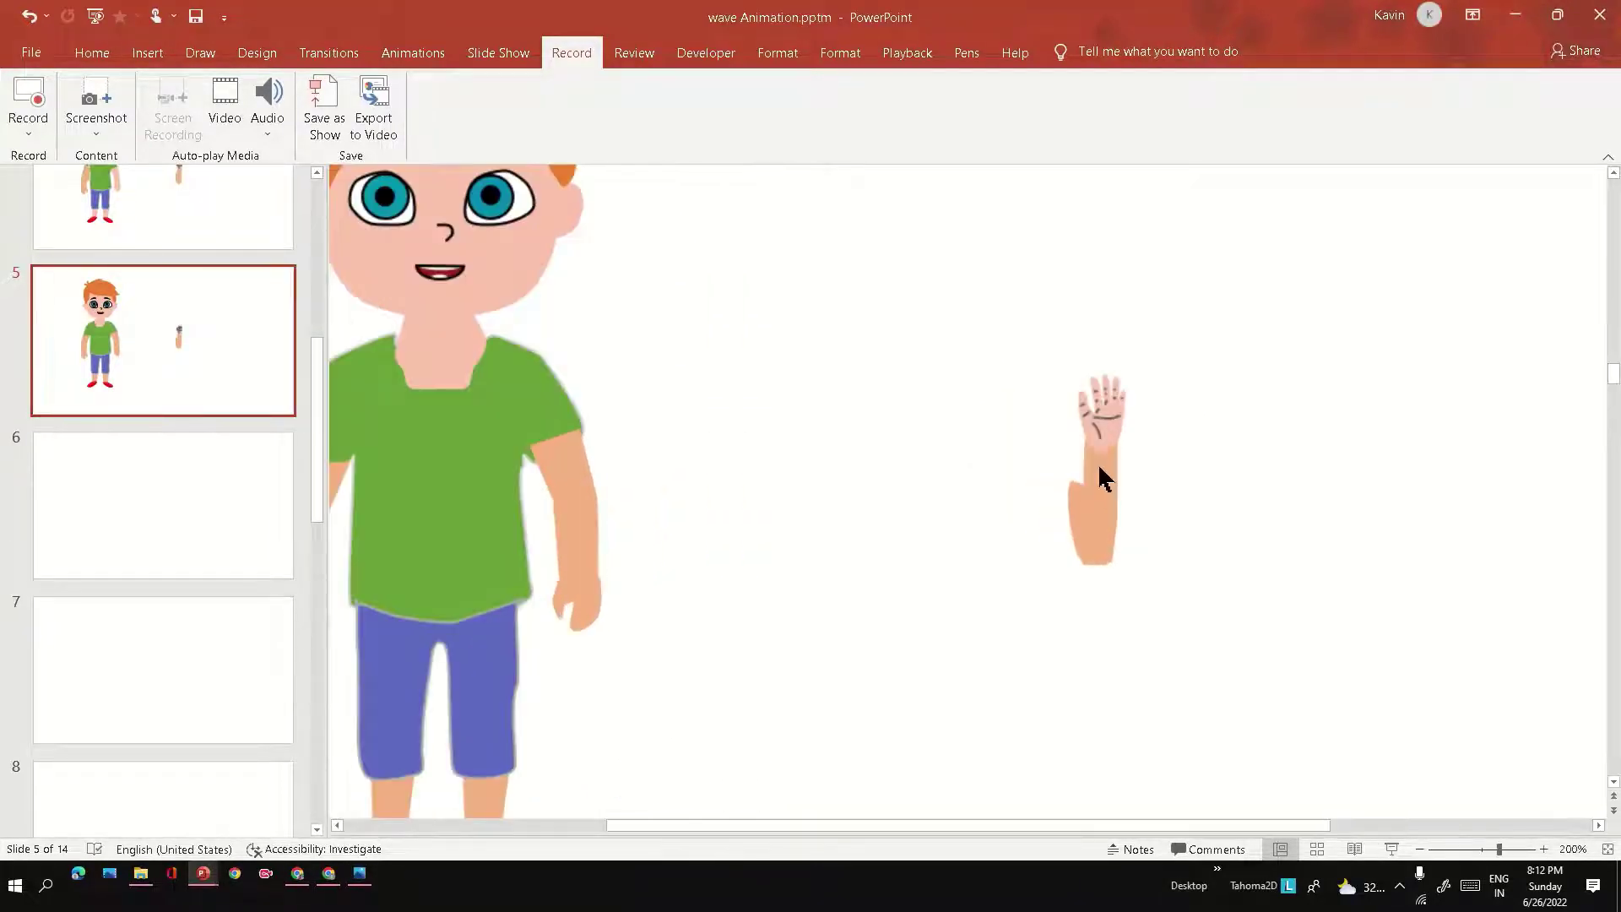
scroll(1209, 477, "up", 5)
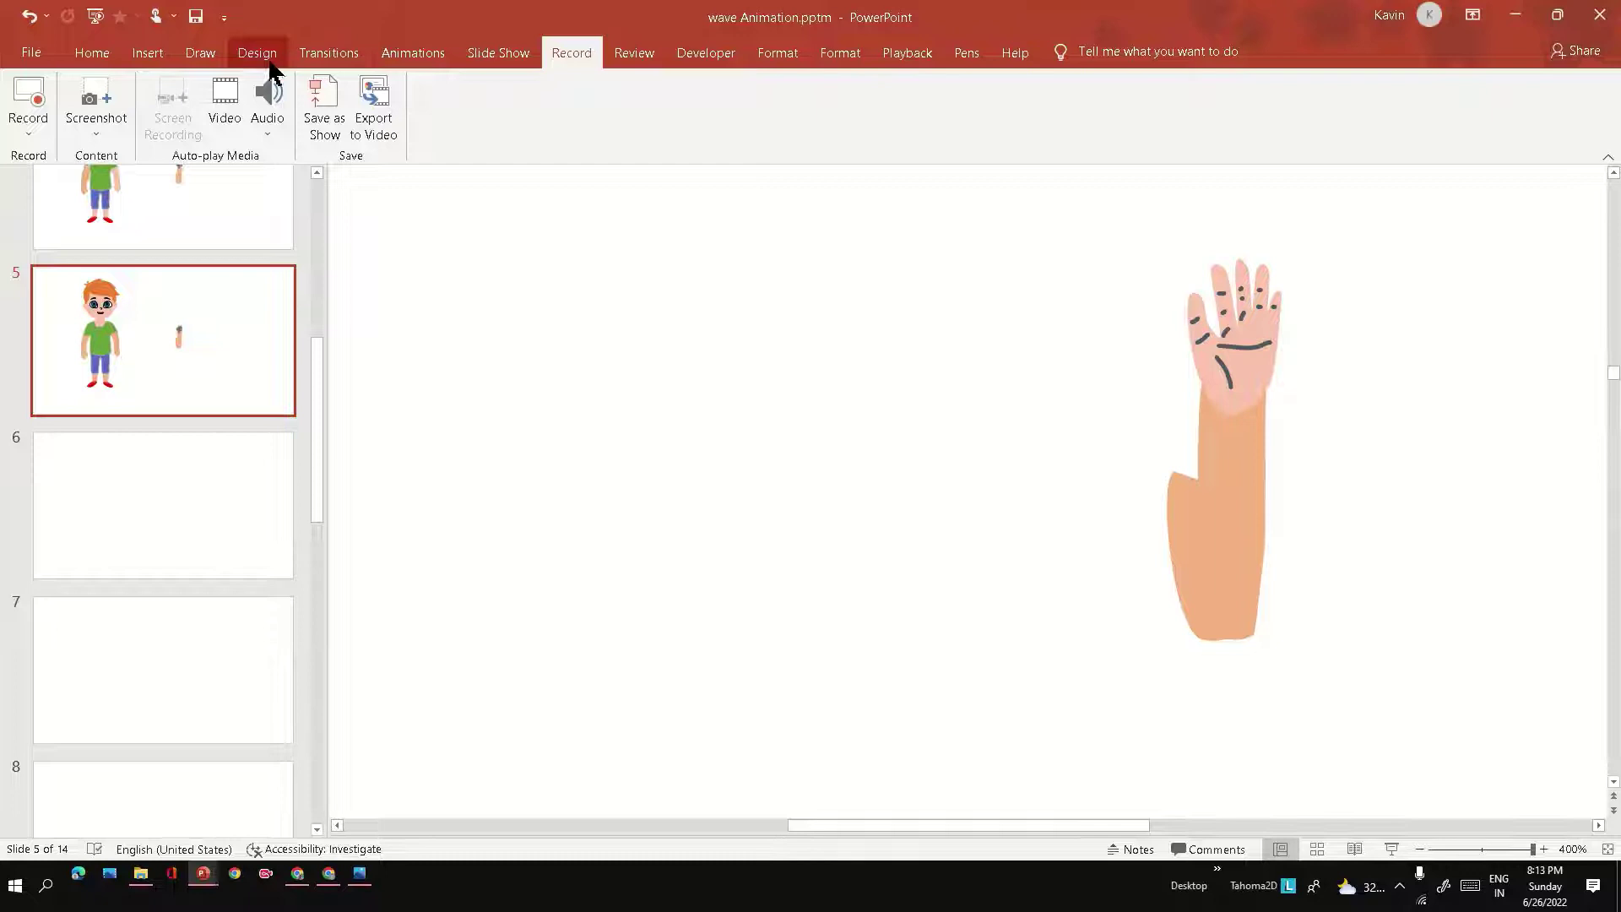
Draw two trial ink lines with a thicker pen, then undo both strokes
left_click(200, 53)
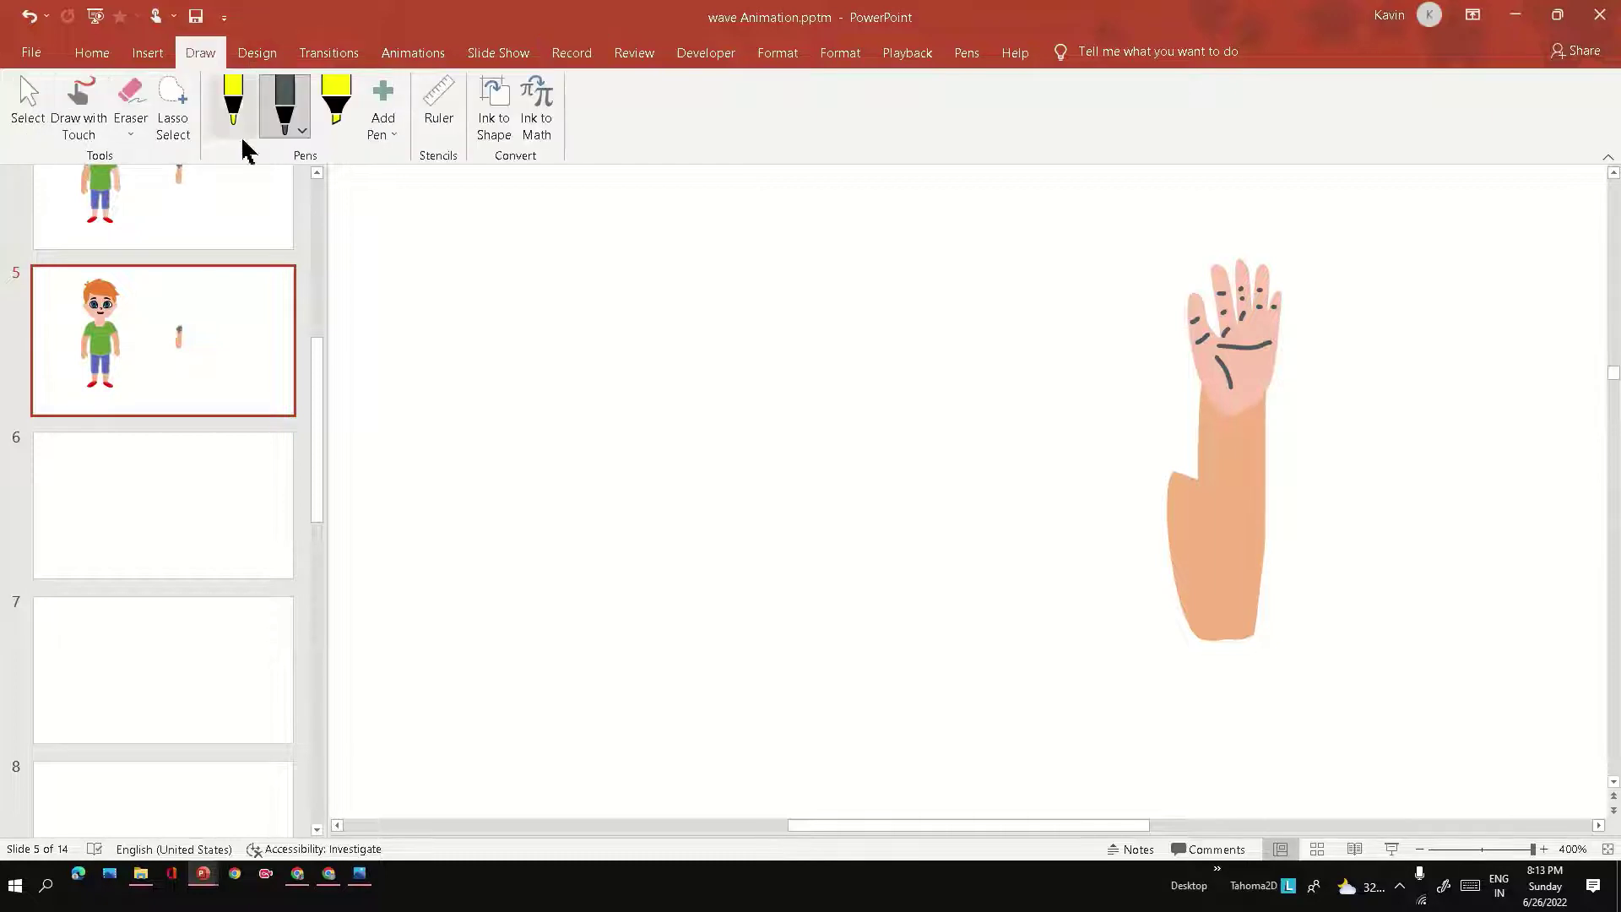
left_click(301, 139)
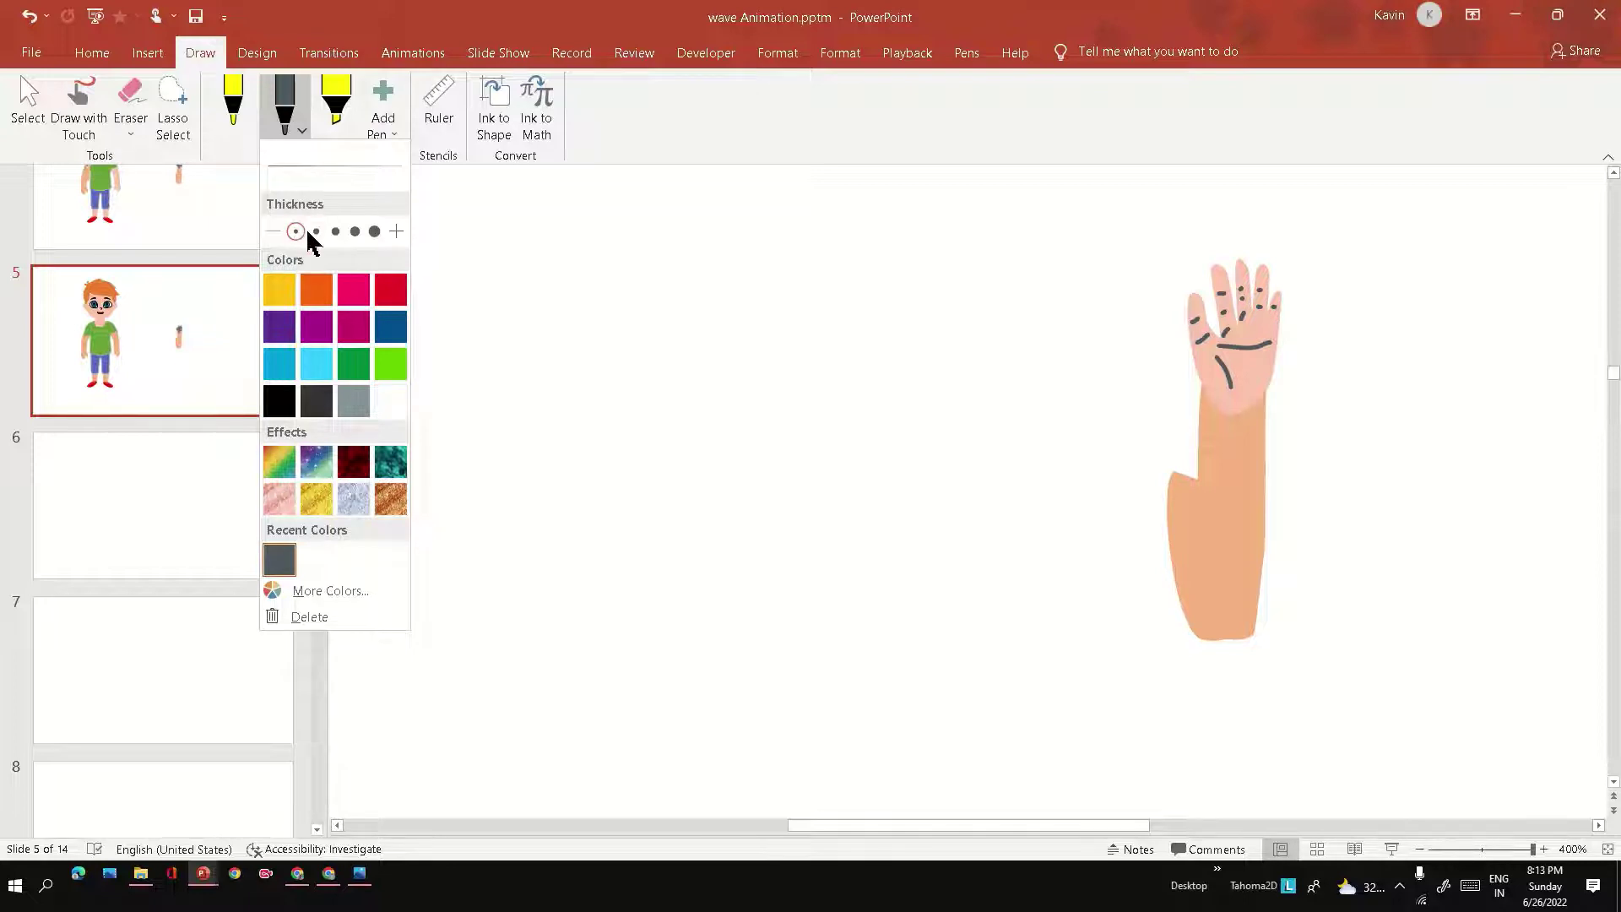
left_click(316, 230)
left_click_drag(771, 388, 951, 392)
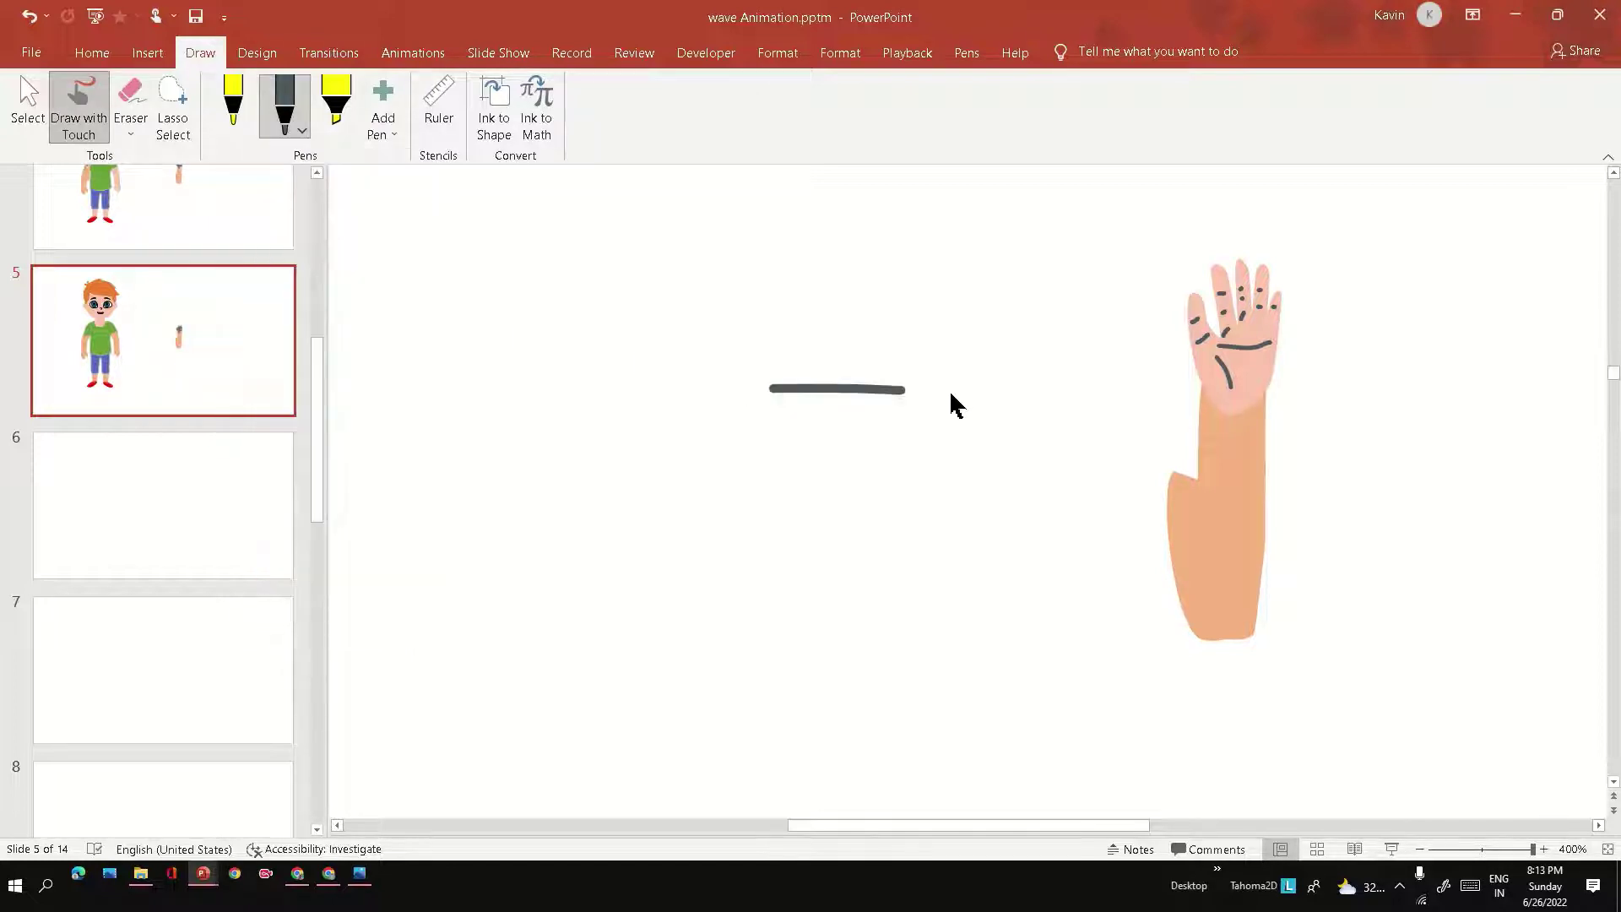
left_click_drag(757, 445, 962, 468)
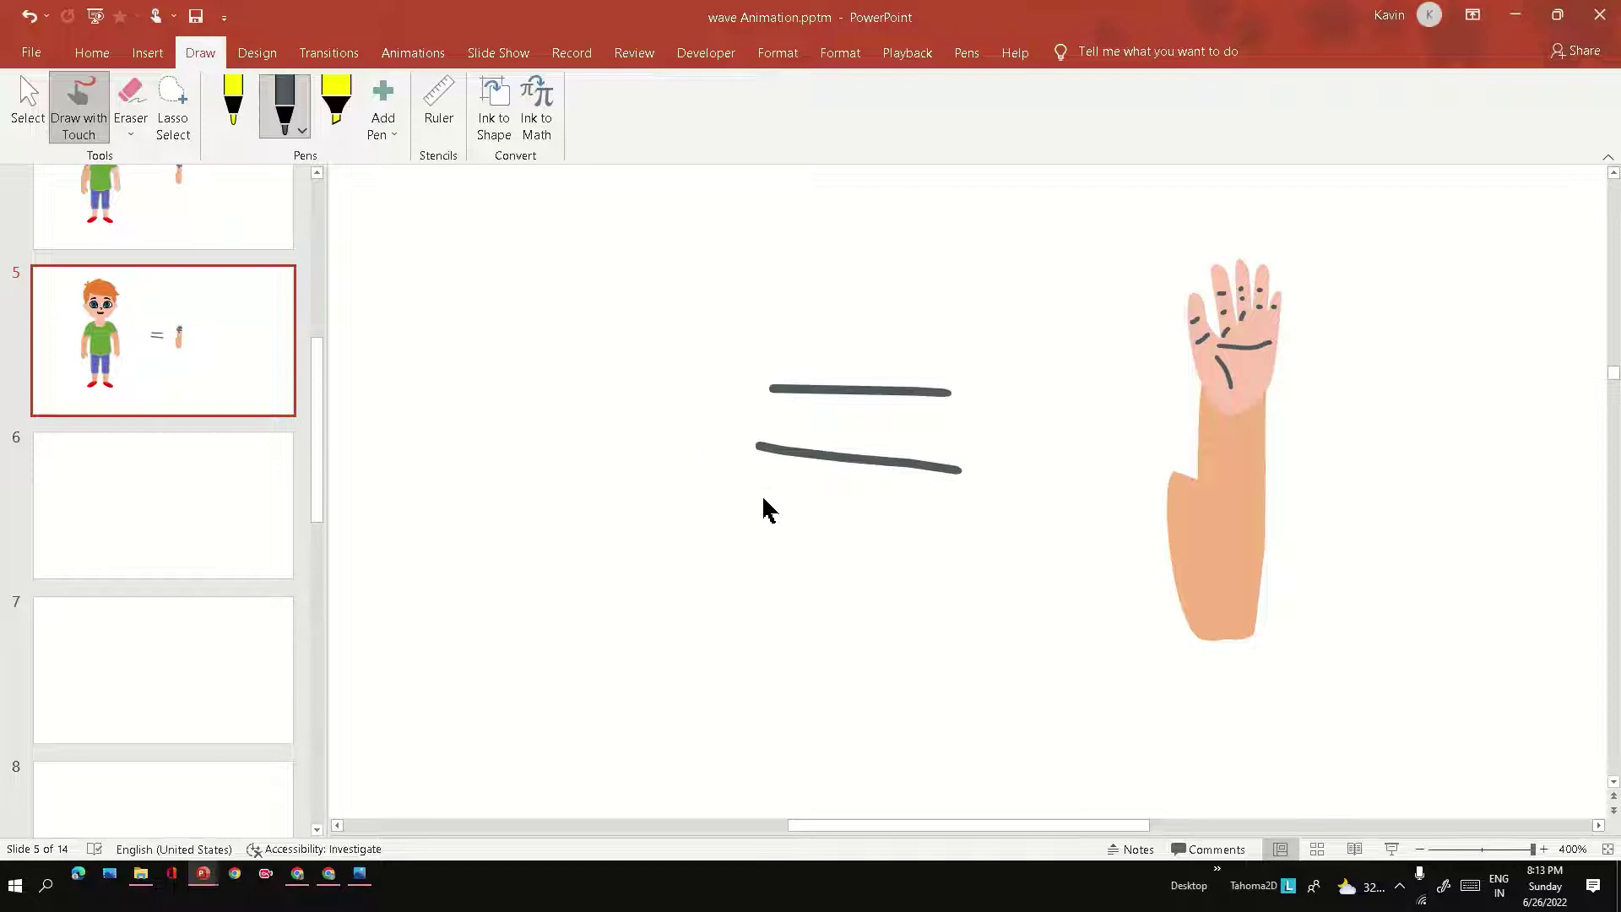
key("ctrl+z")
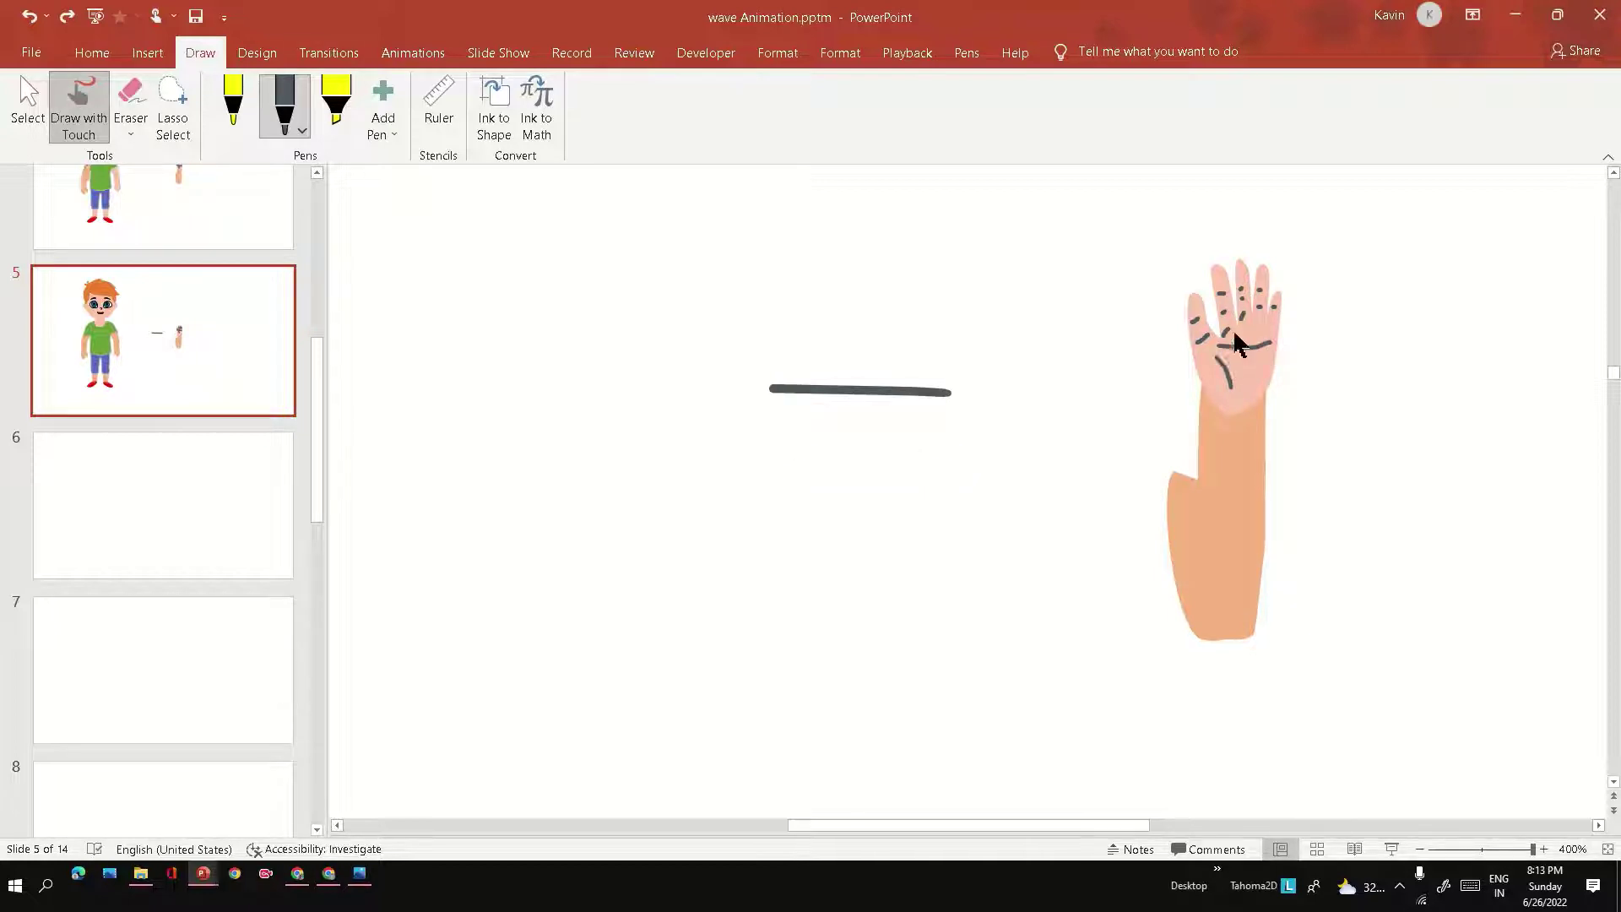
key("ctrl+z")
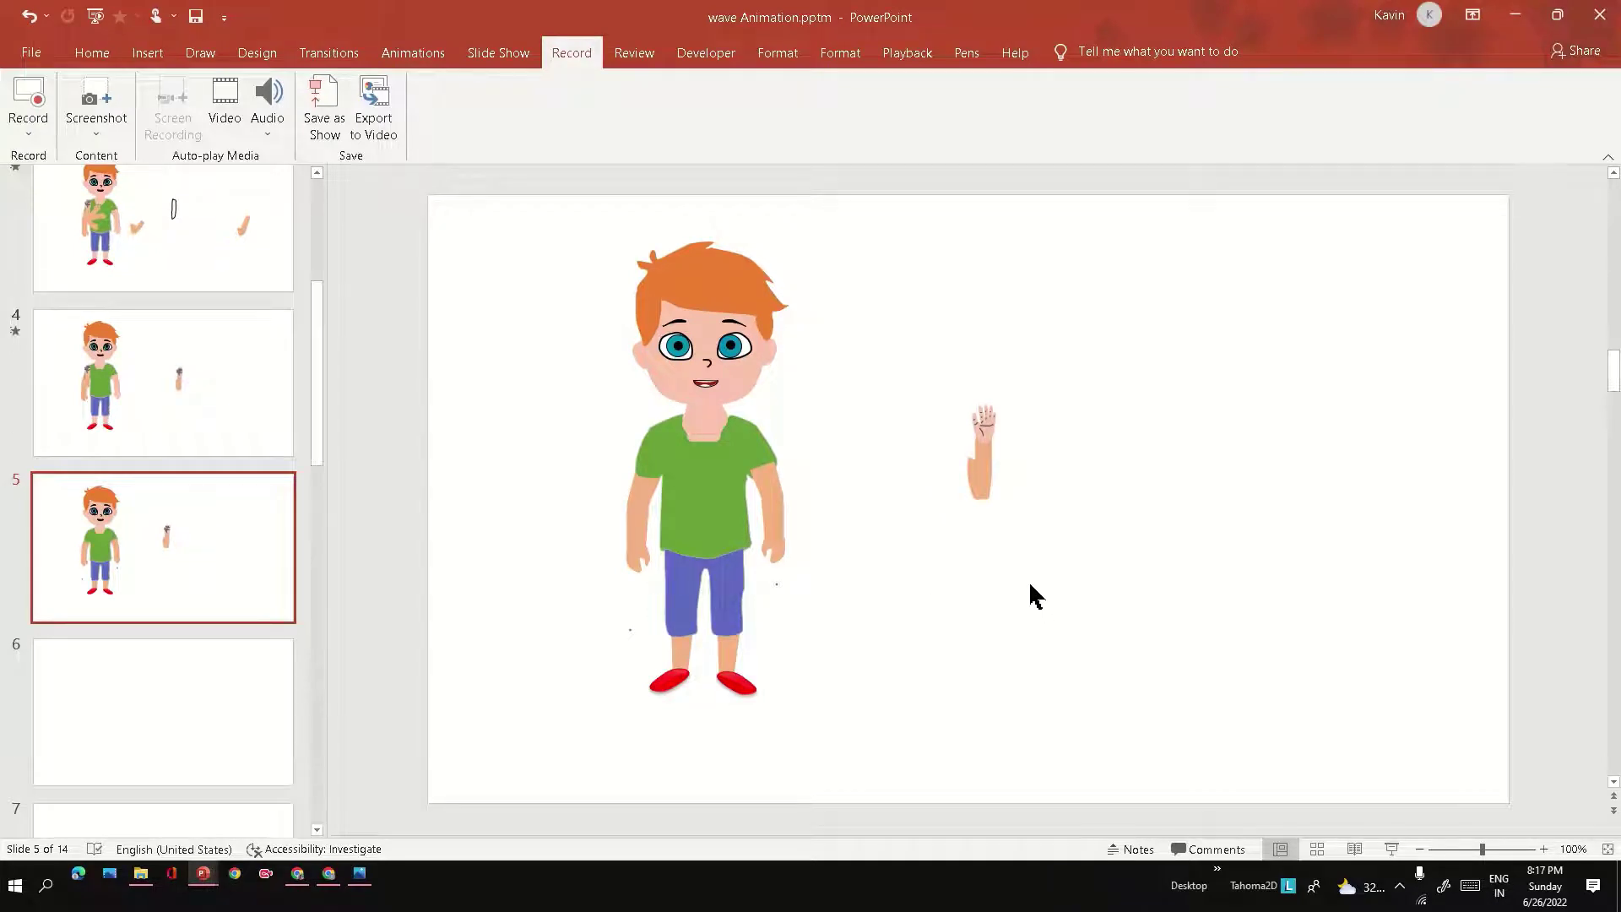
Apply the Disappear exit animation to the boy's lowered left arm
left_click(637, 542)
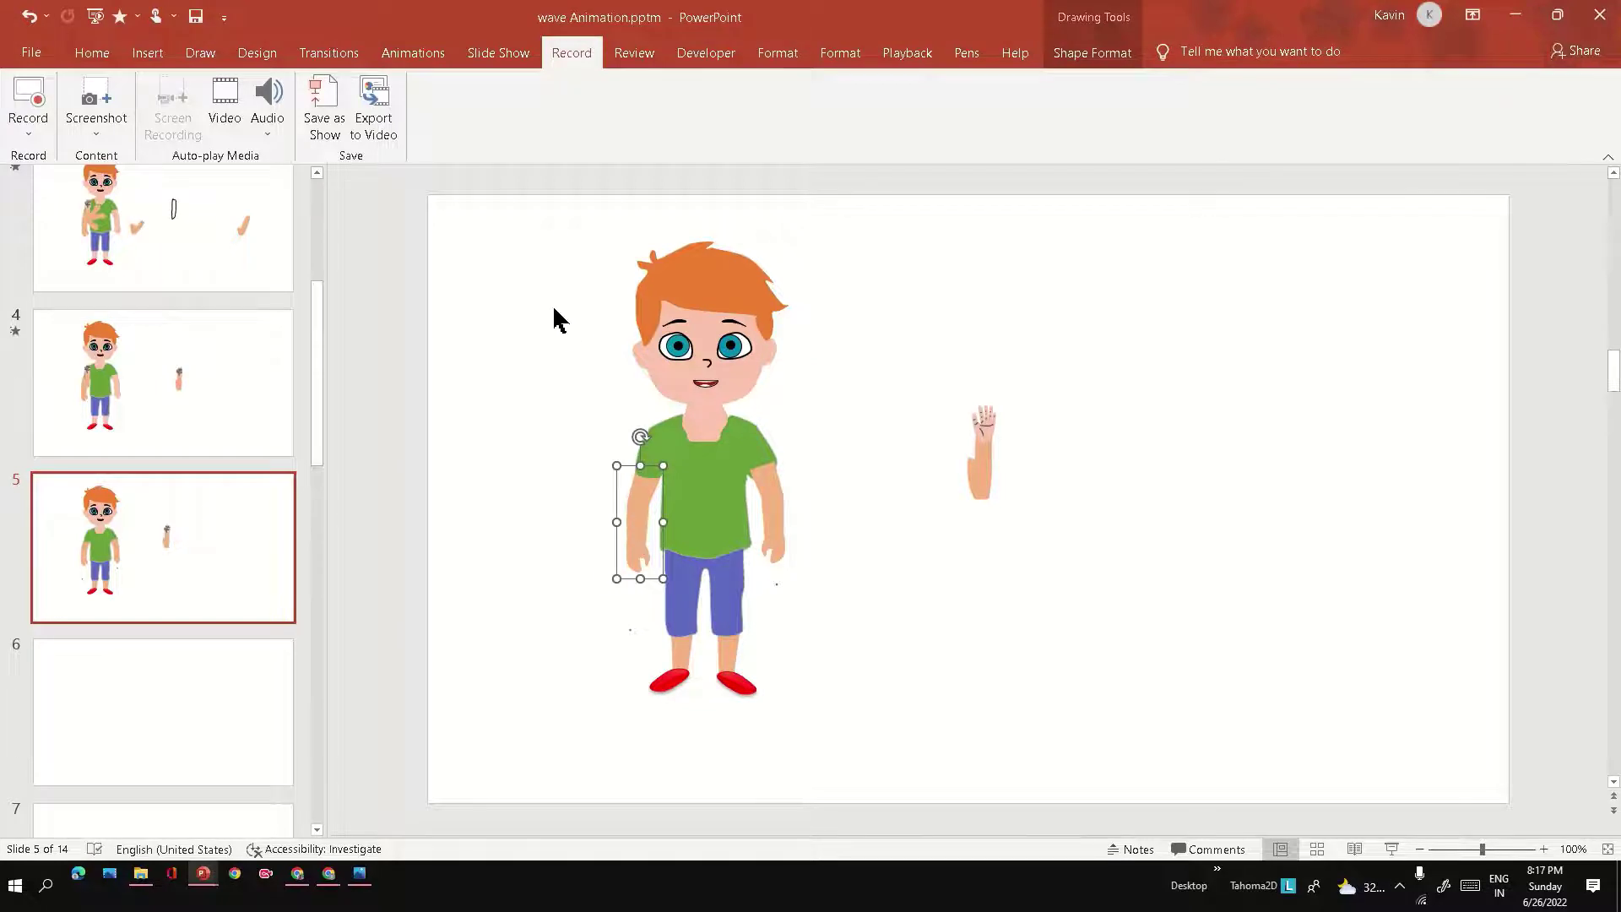
left_click(421, 56)
left_click(938, 107)
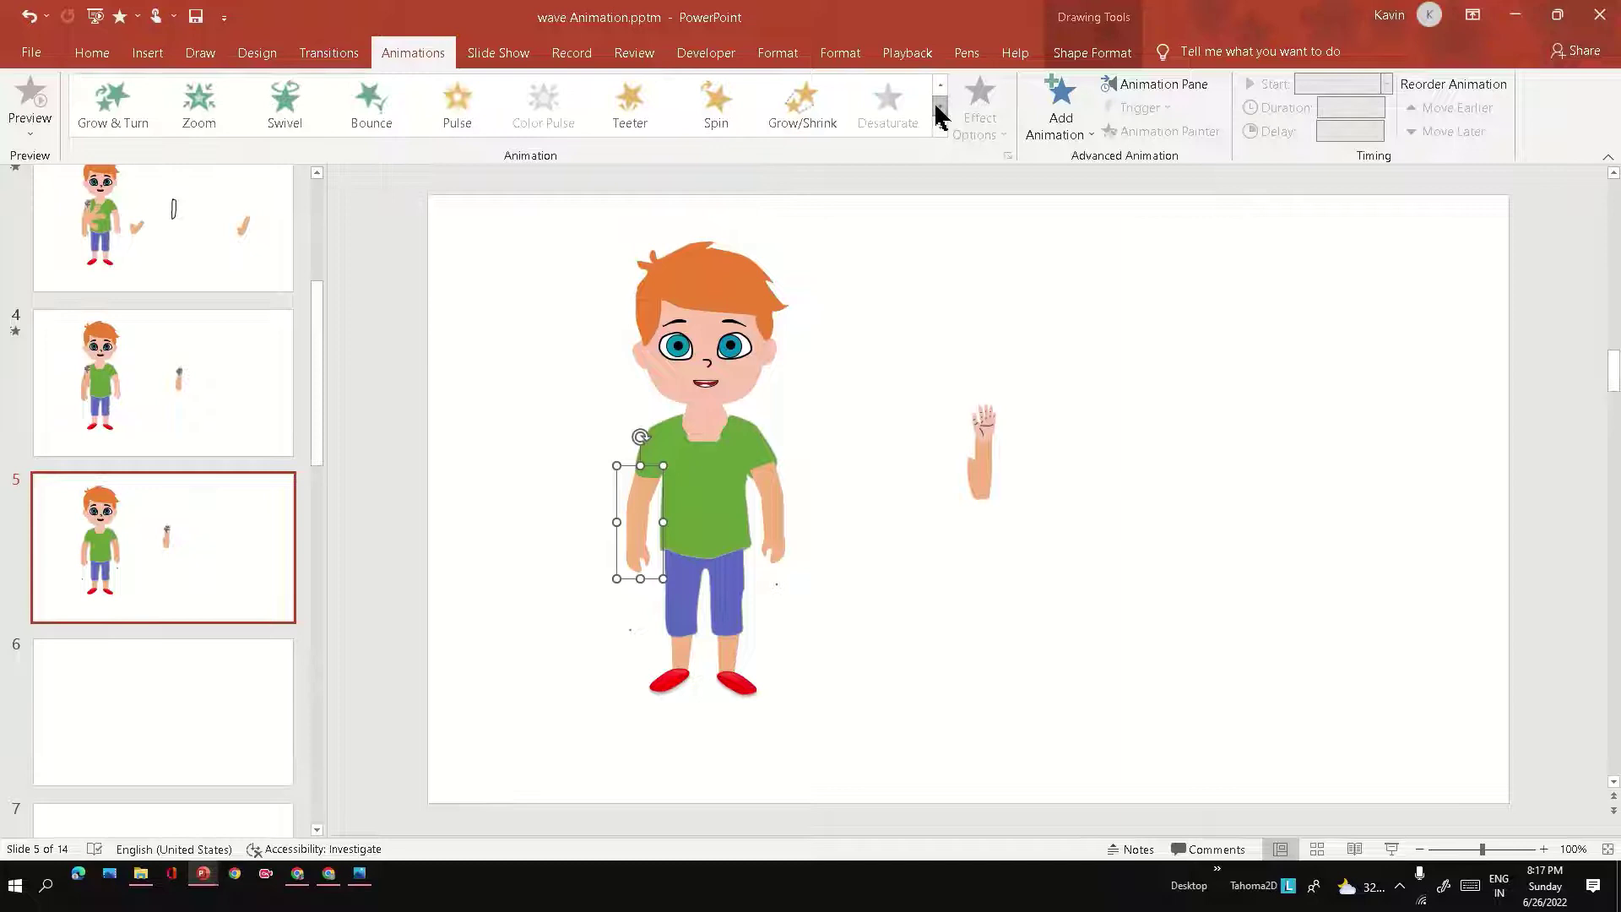
left_click(939, 107)
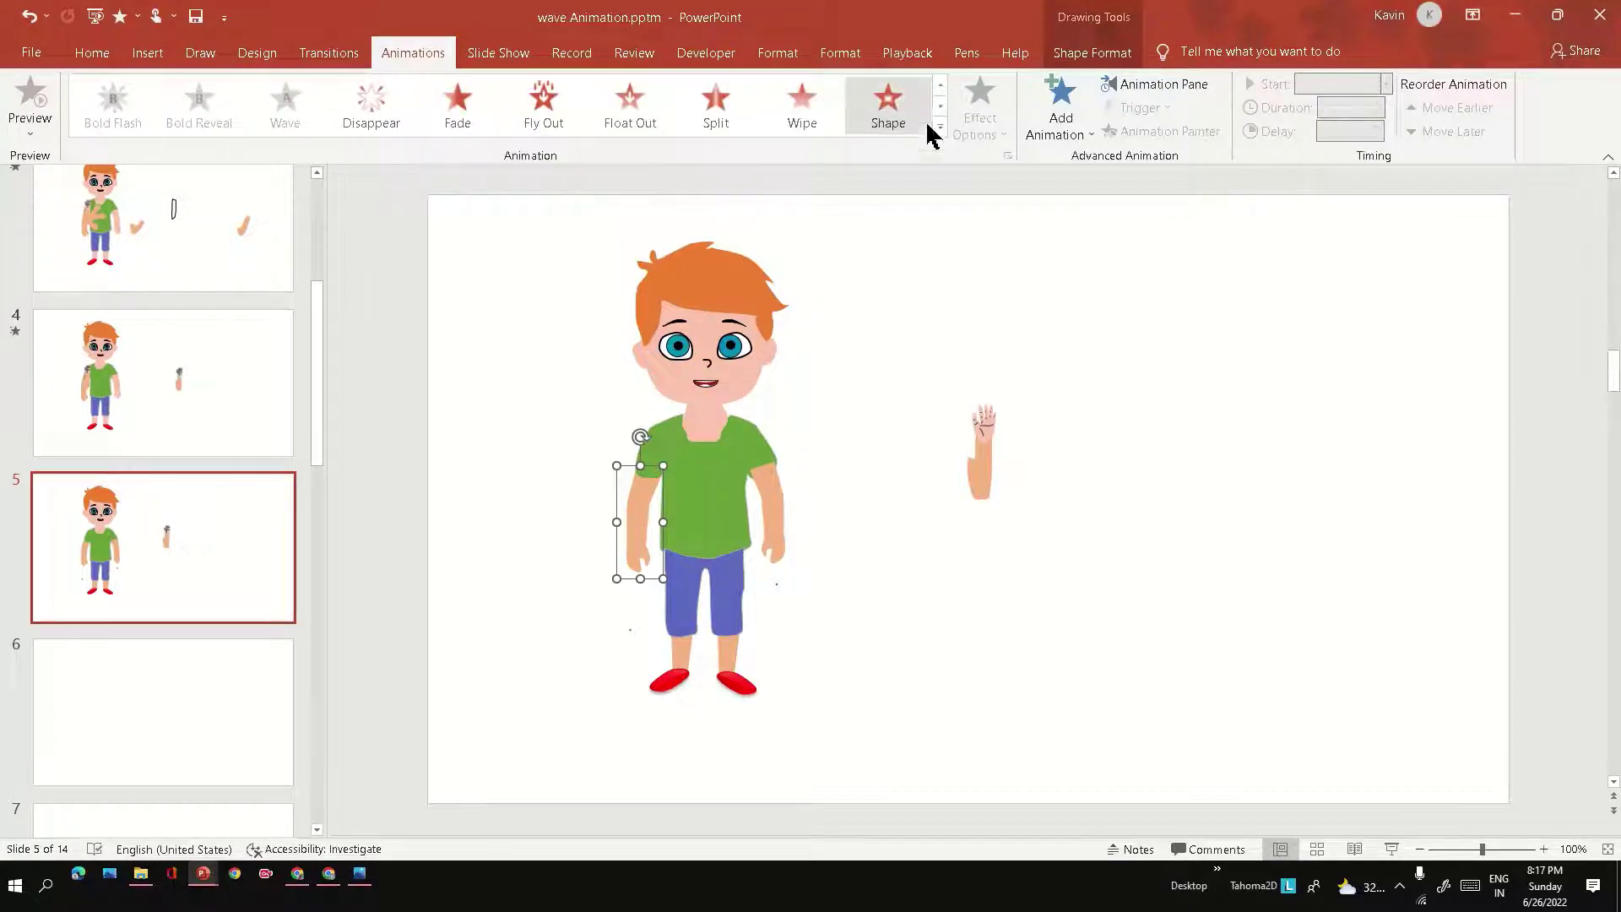
left_click(372, 114)
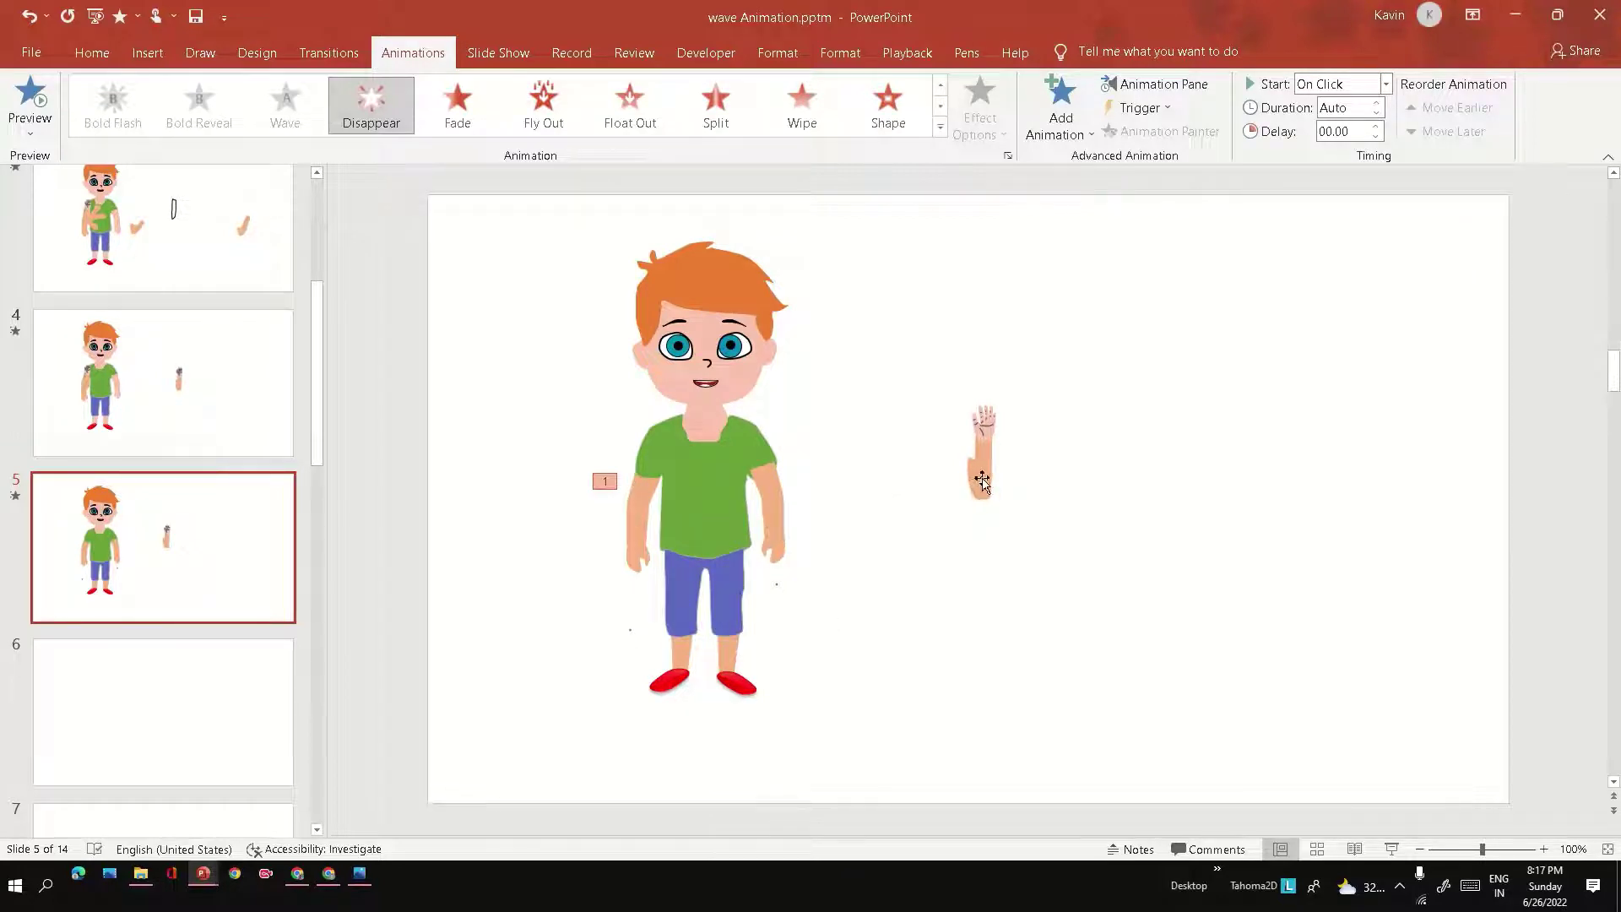
Drag the raised hand onto the boy's left shoulder and nudge it into alignment
left_click_drag(981, 481, 648, 492)
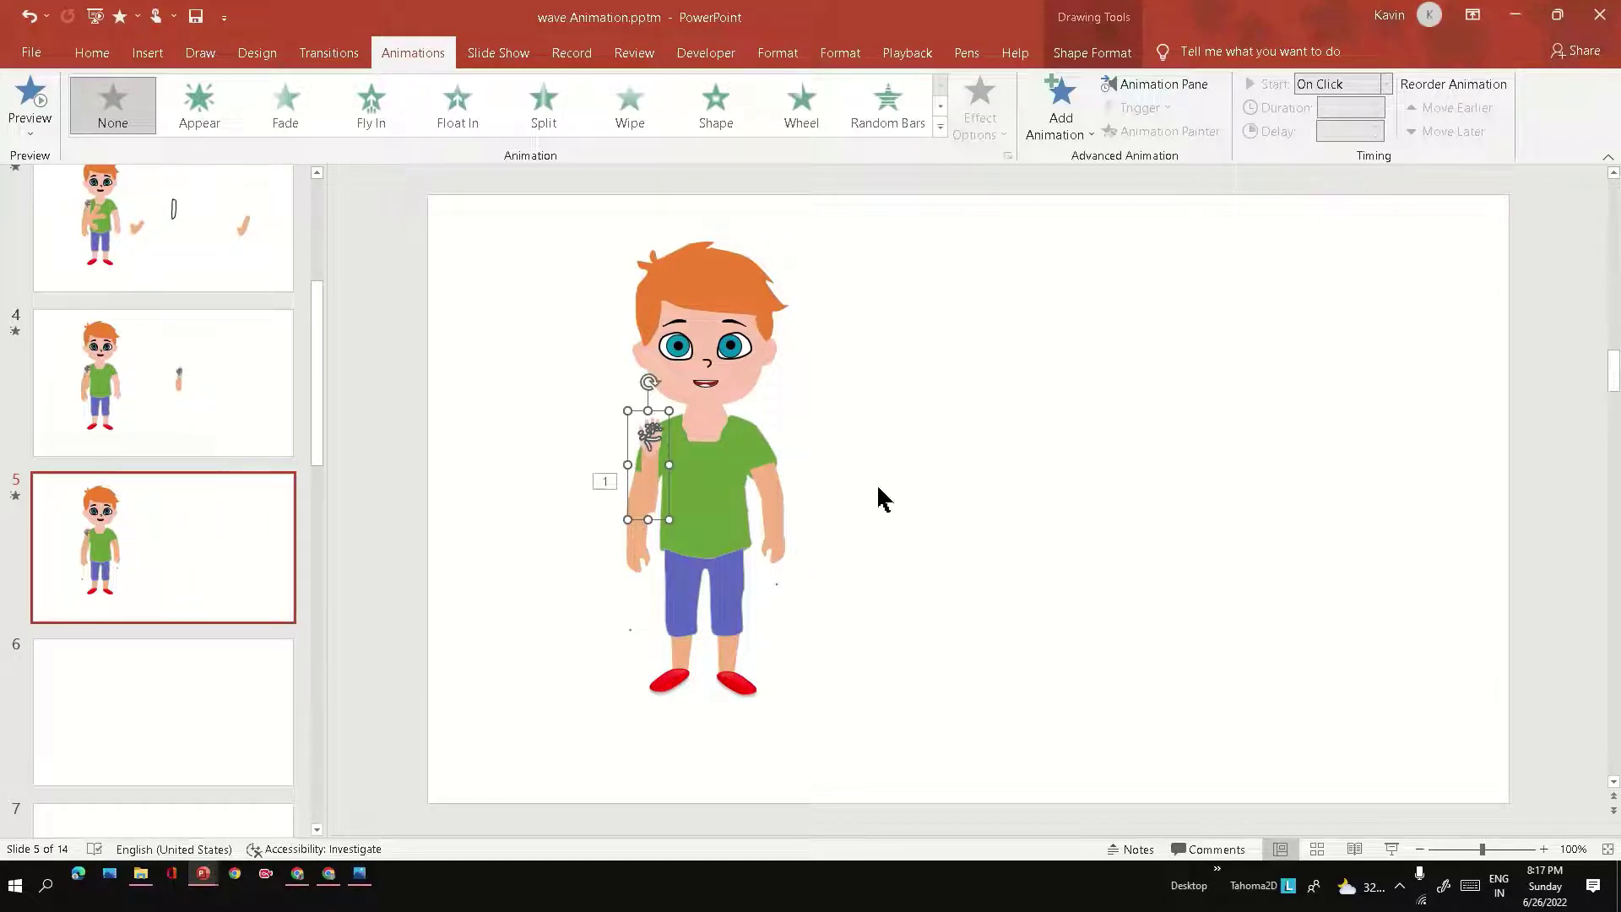
scroll(785, 516, "up", 5, "ctrl")
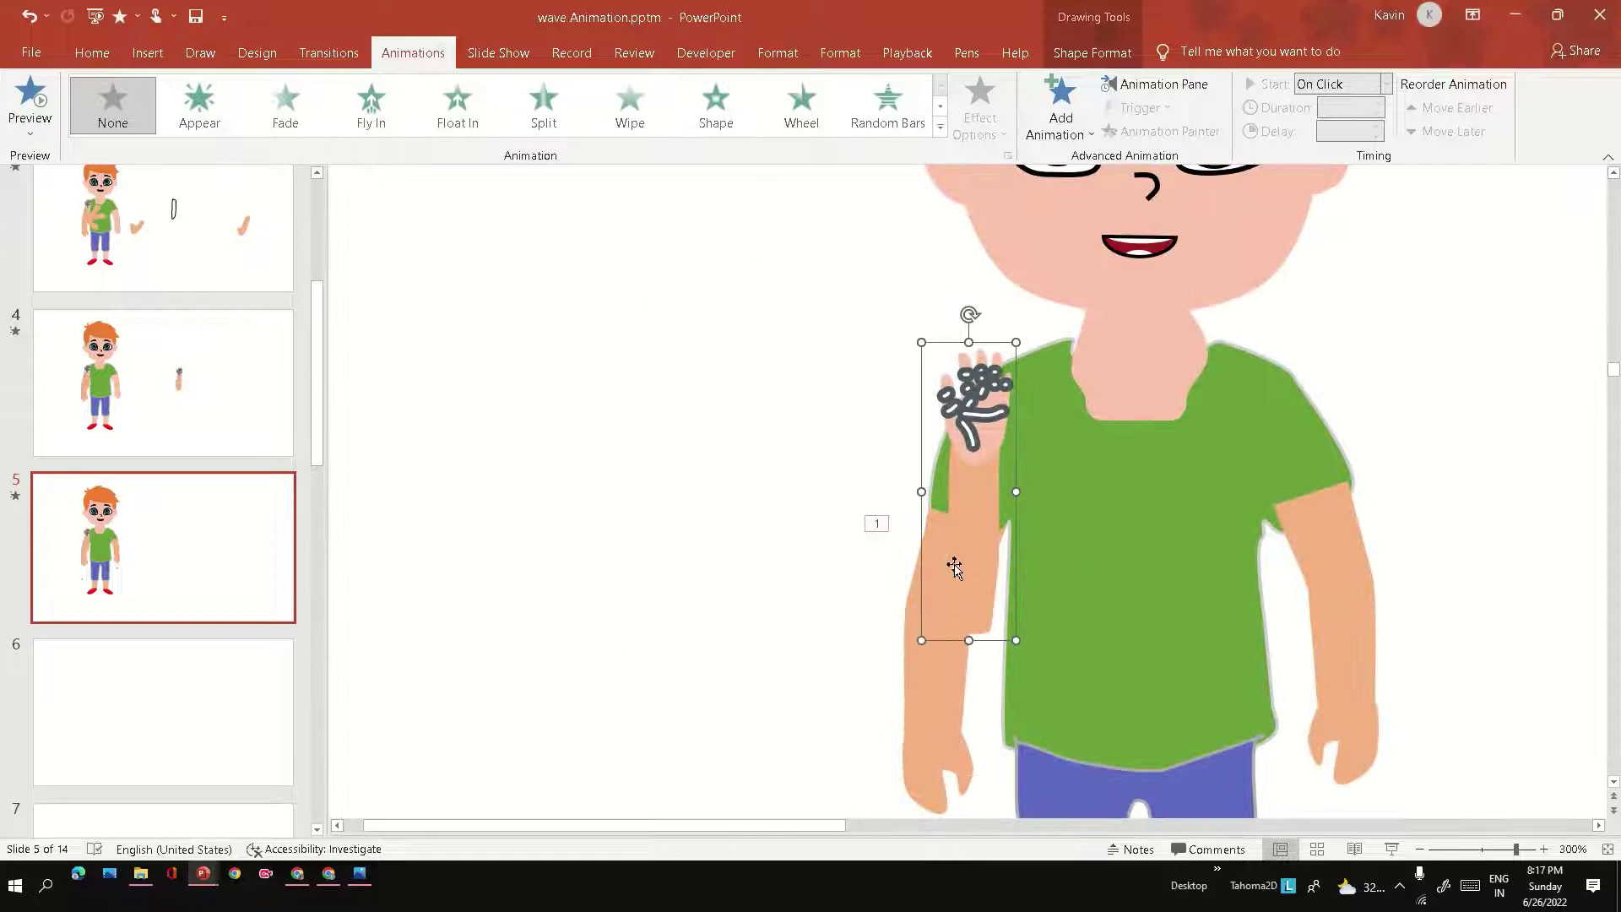
mouse_move(953, 569)
left_mouse_down()
mouse_move(964, 586)
mouse_move(972, 566)
left_mouse_up()
scroll(886, 540, "down", 3, "ctrl")
scroll(768, 501, "down", 2, "ctrl")
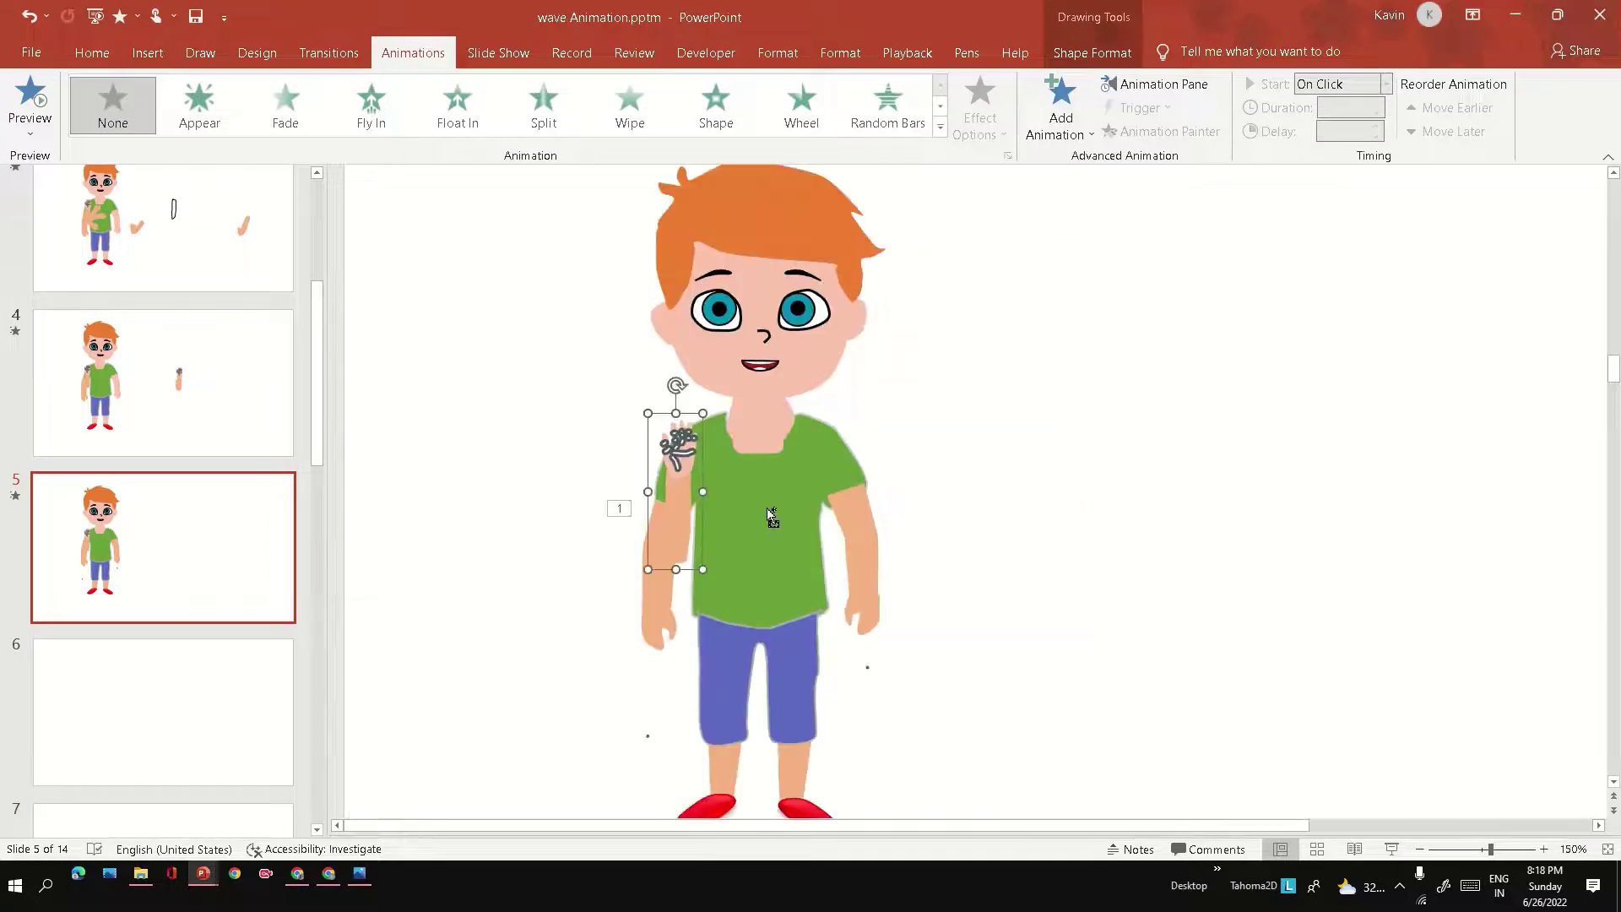
scroll(772, 510, "down", 1, "ctrl")
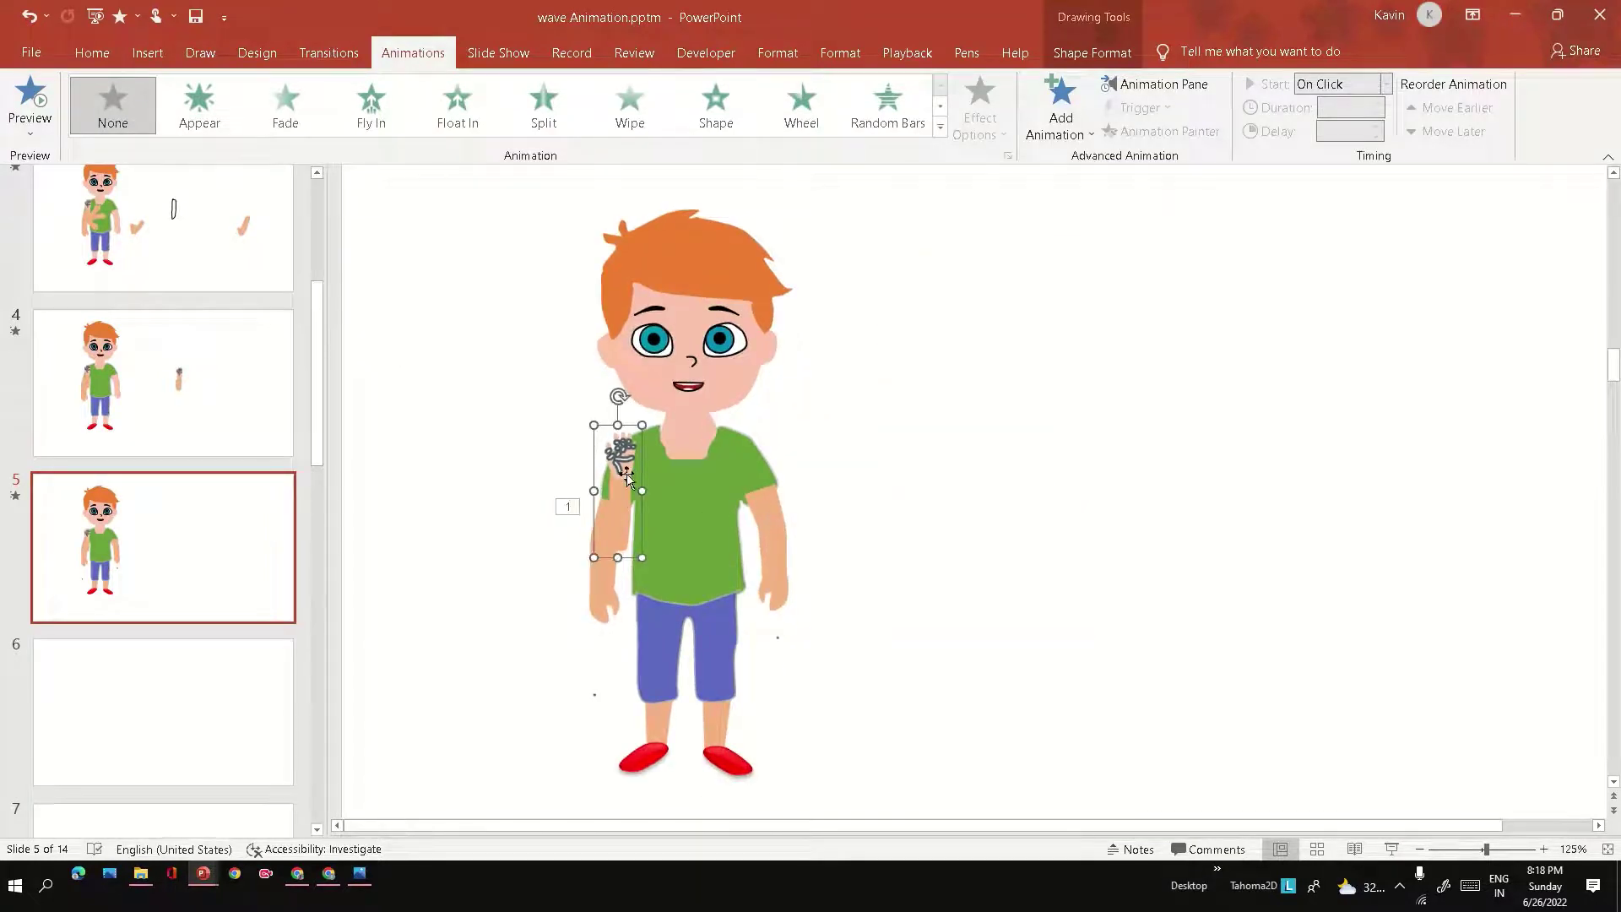
Give the hand an Appear entrance starting With Previous, with the Animation Pane widened
left_click(193, 132)
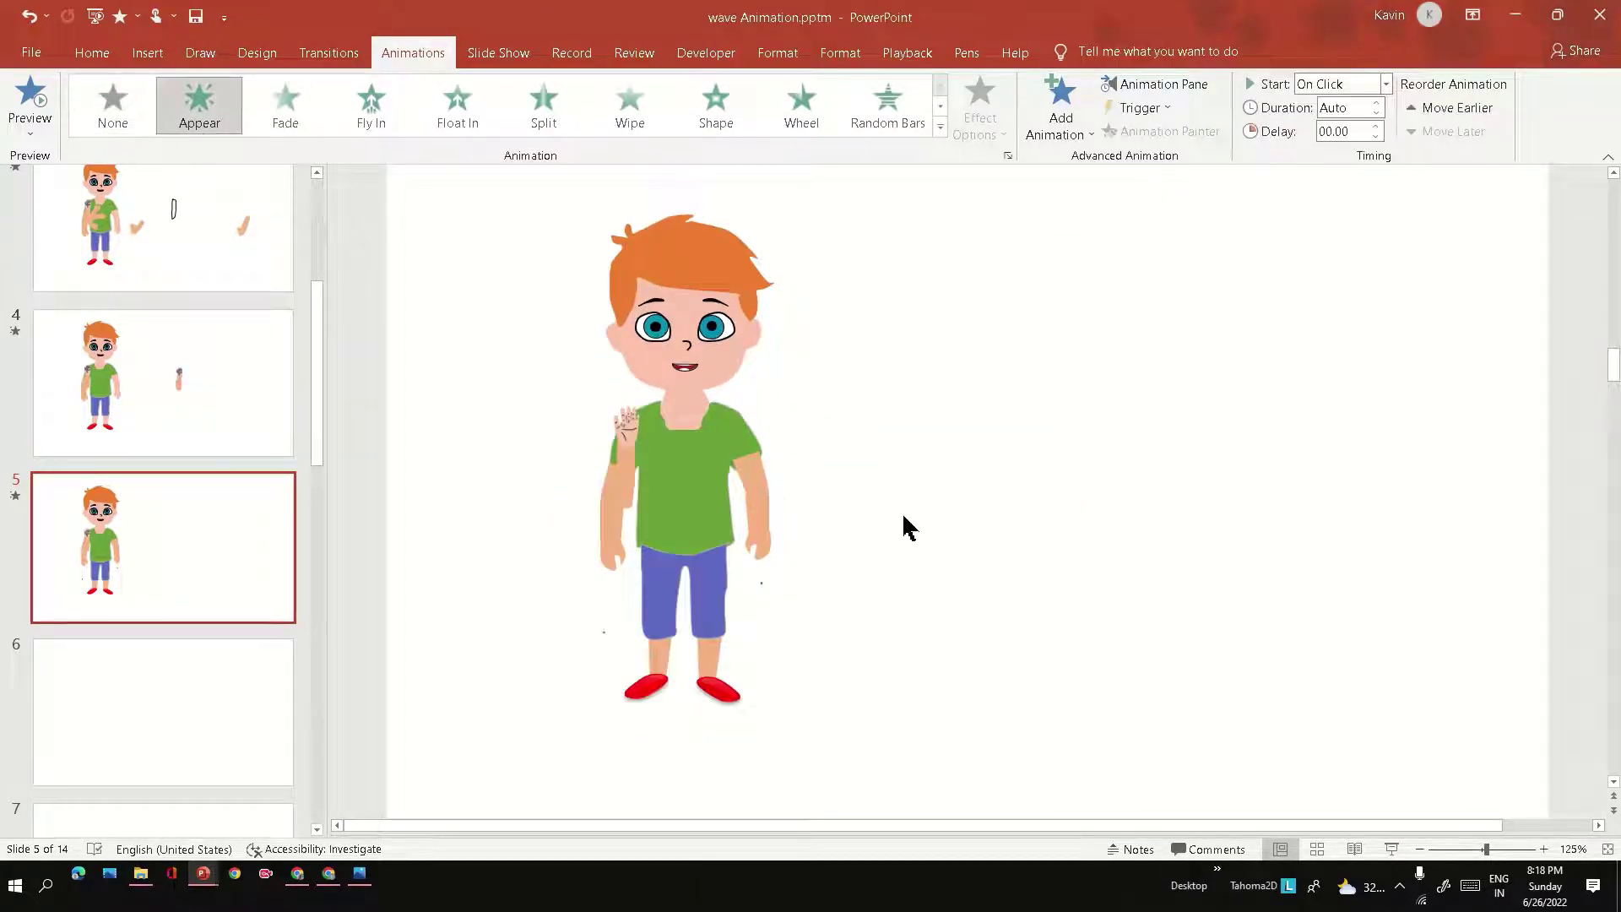
left_click(1153, 85)
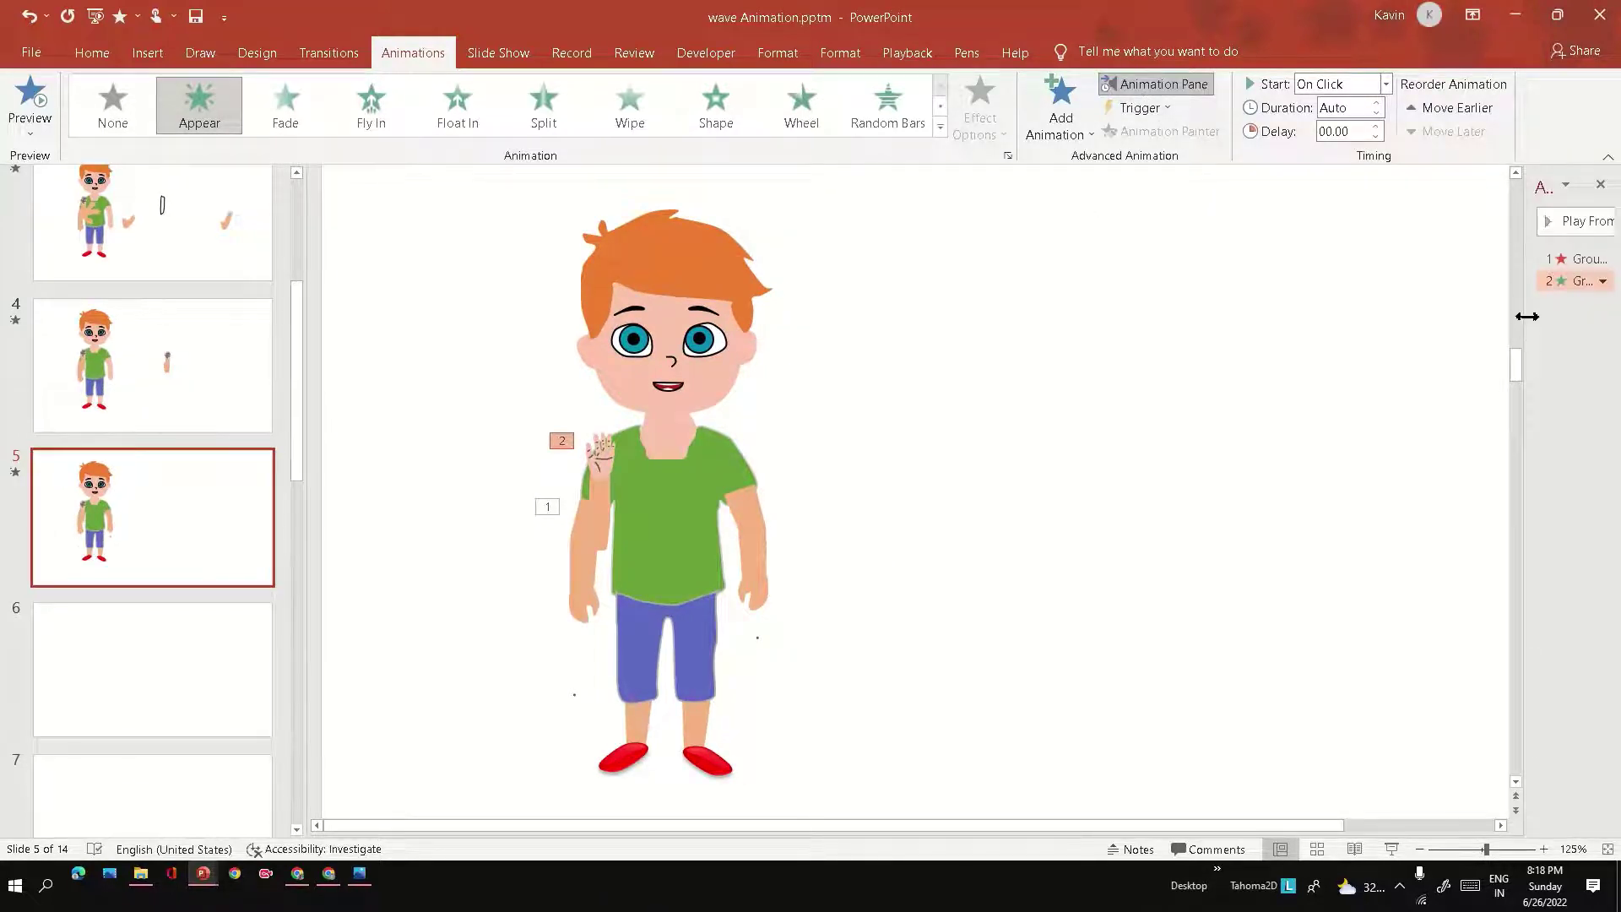
left_click_drag(1527, 327, 1164, 331)
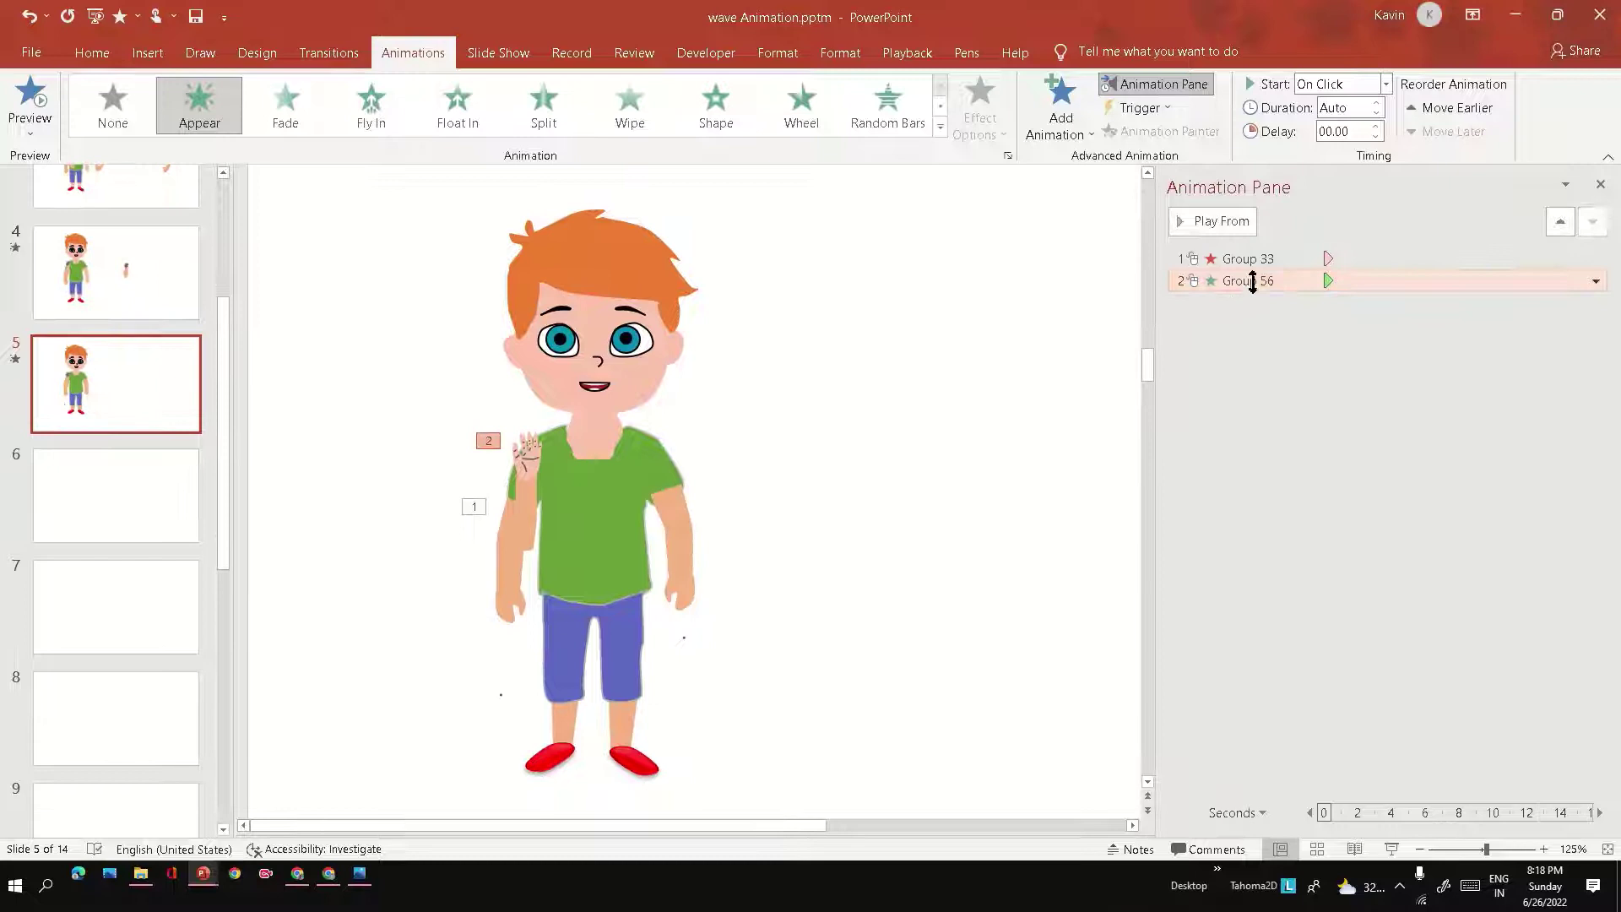
left_click(1255, 281)
left_click(1384, 84)
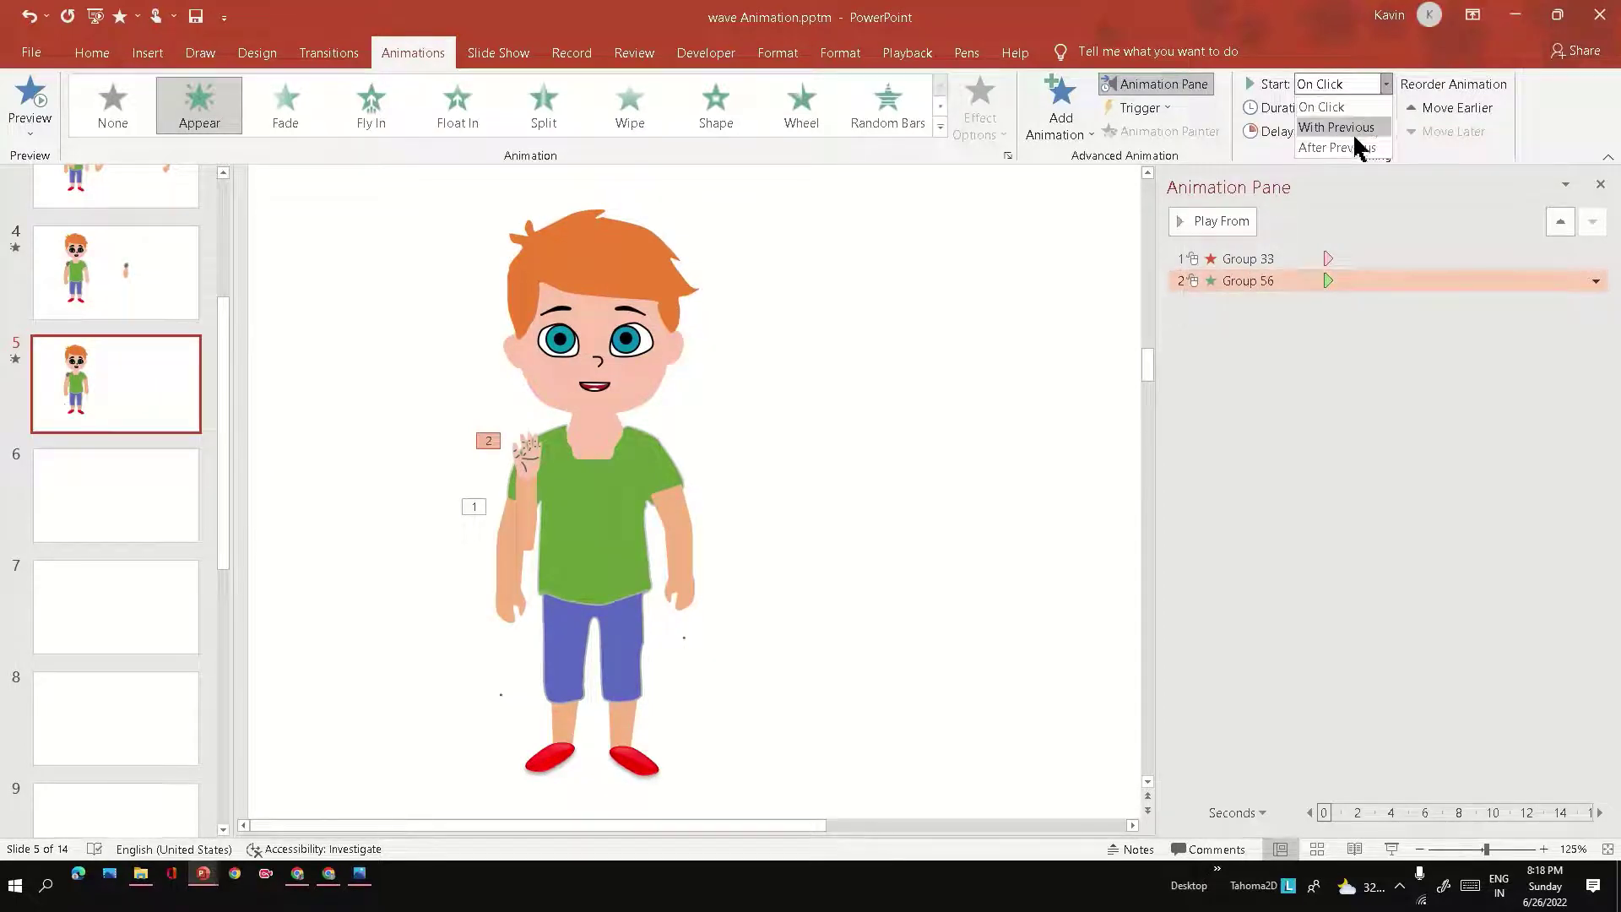
left_click(1354, 127)
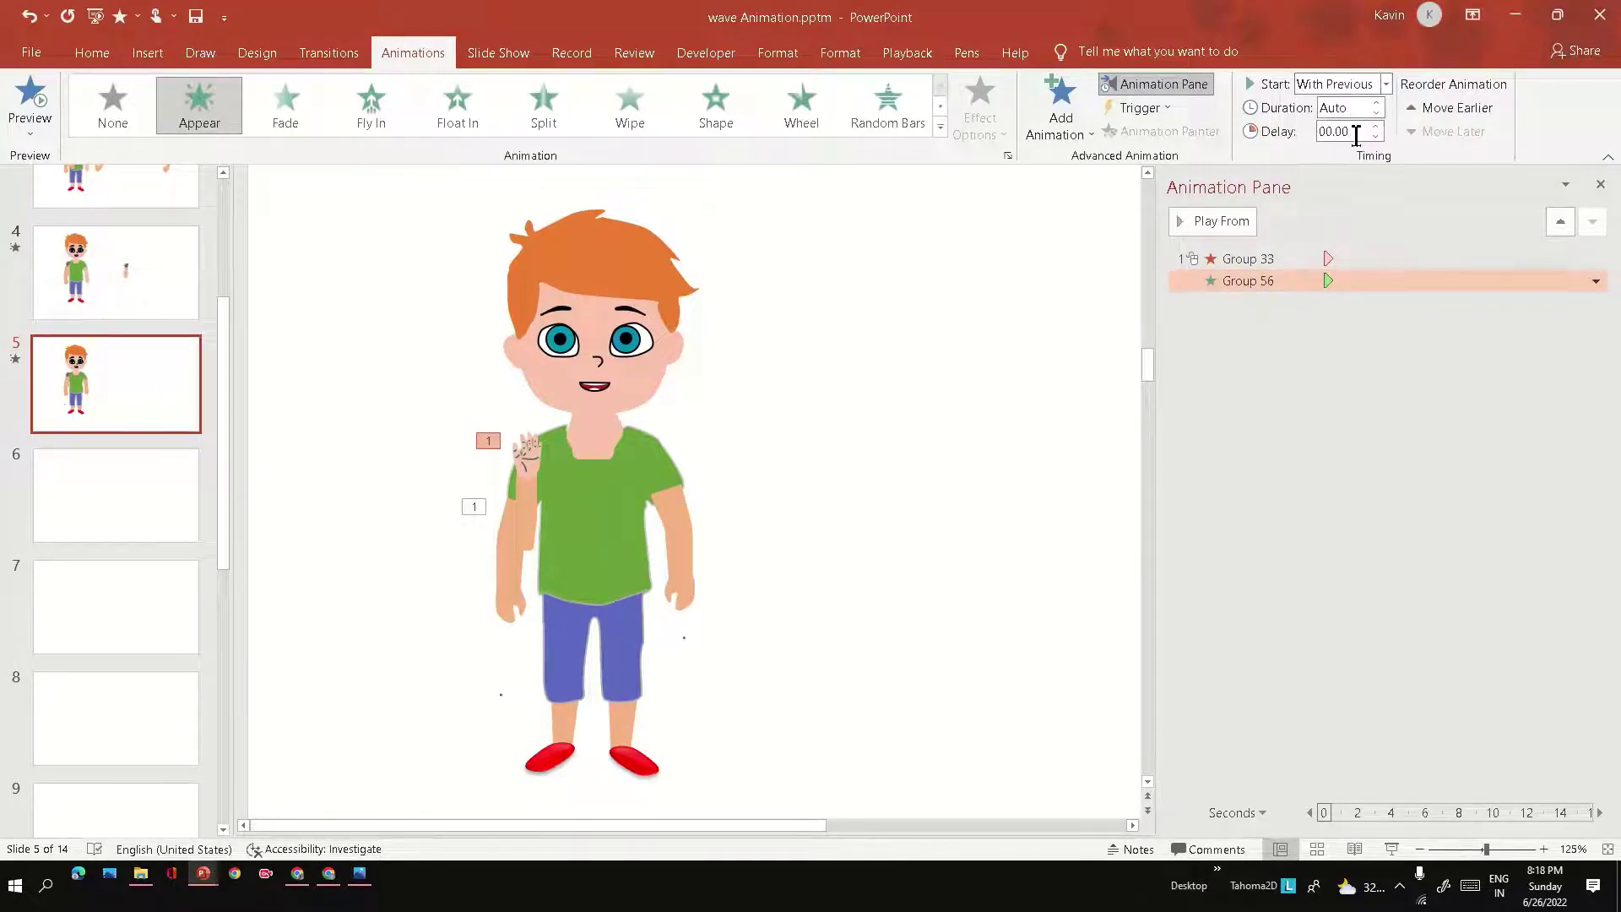
Set the hand's delay to 00.10 seconds and preview the slide
left_click(1361, 130)
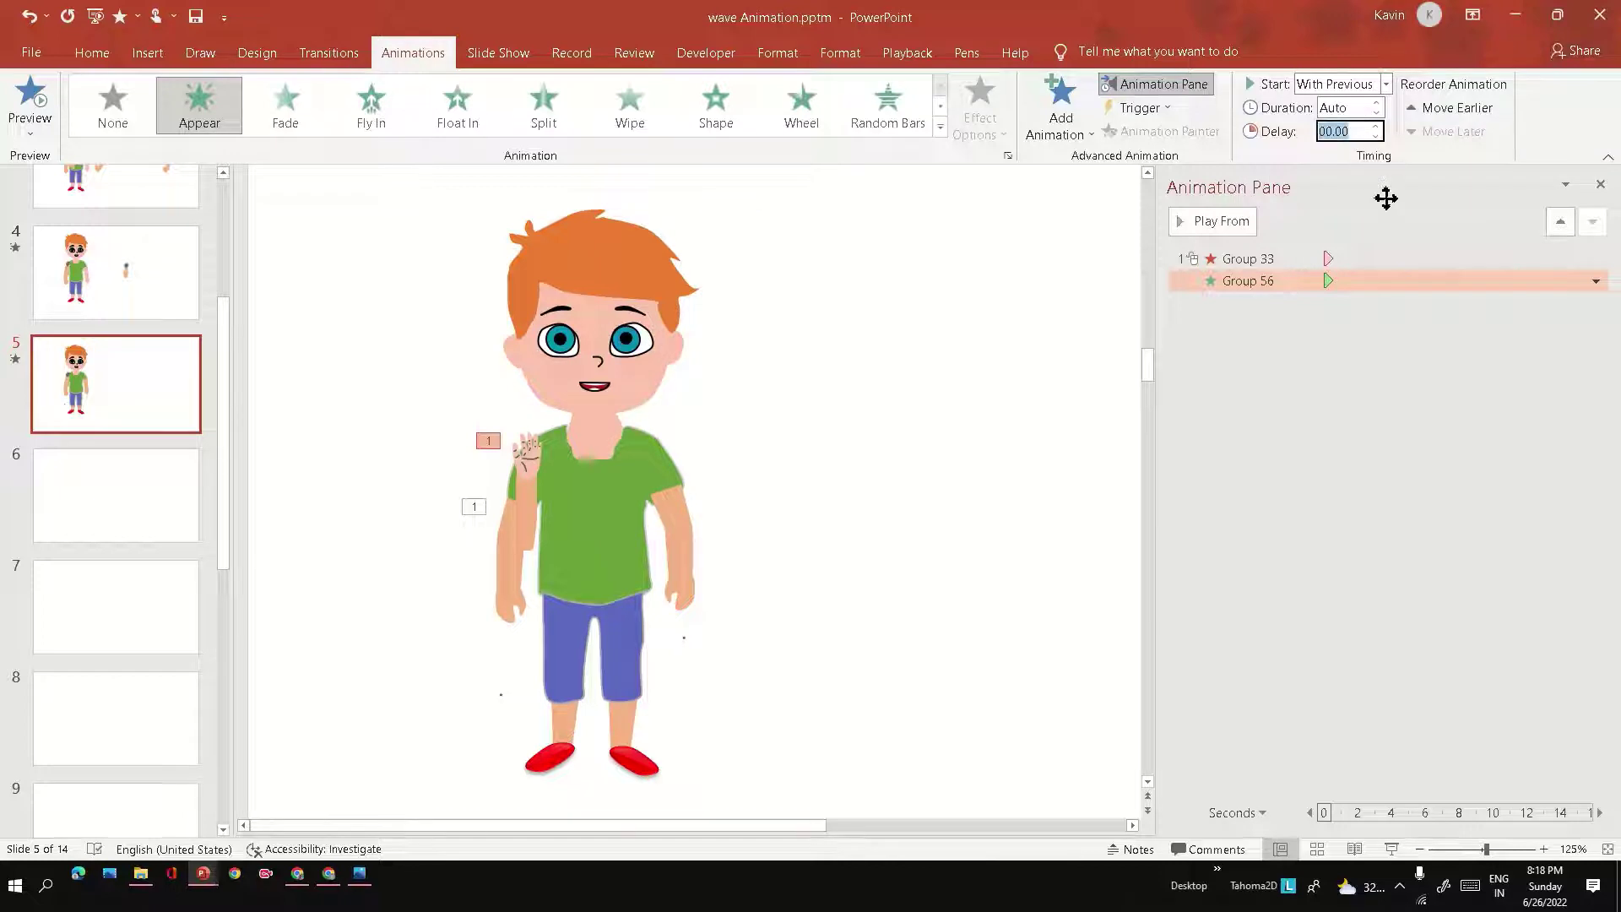
type("0.2")
key("Return")
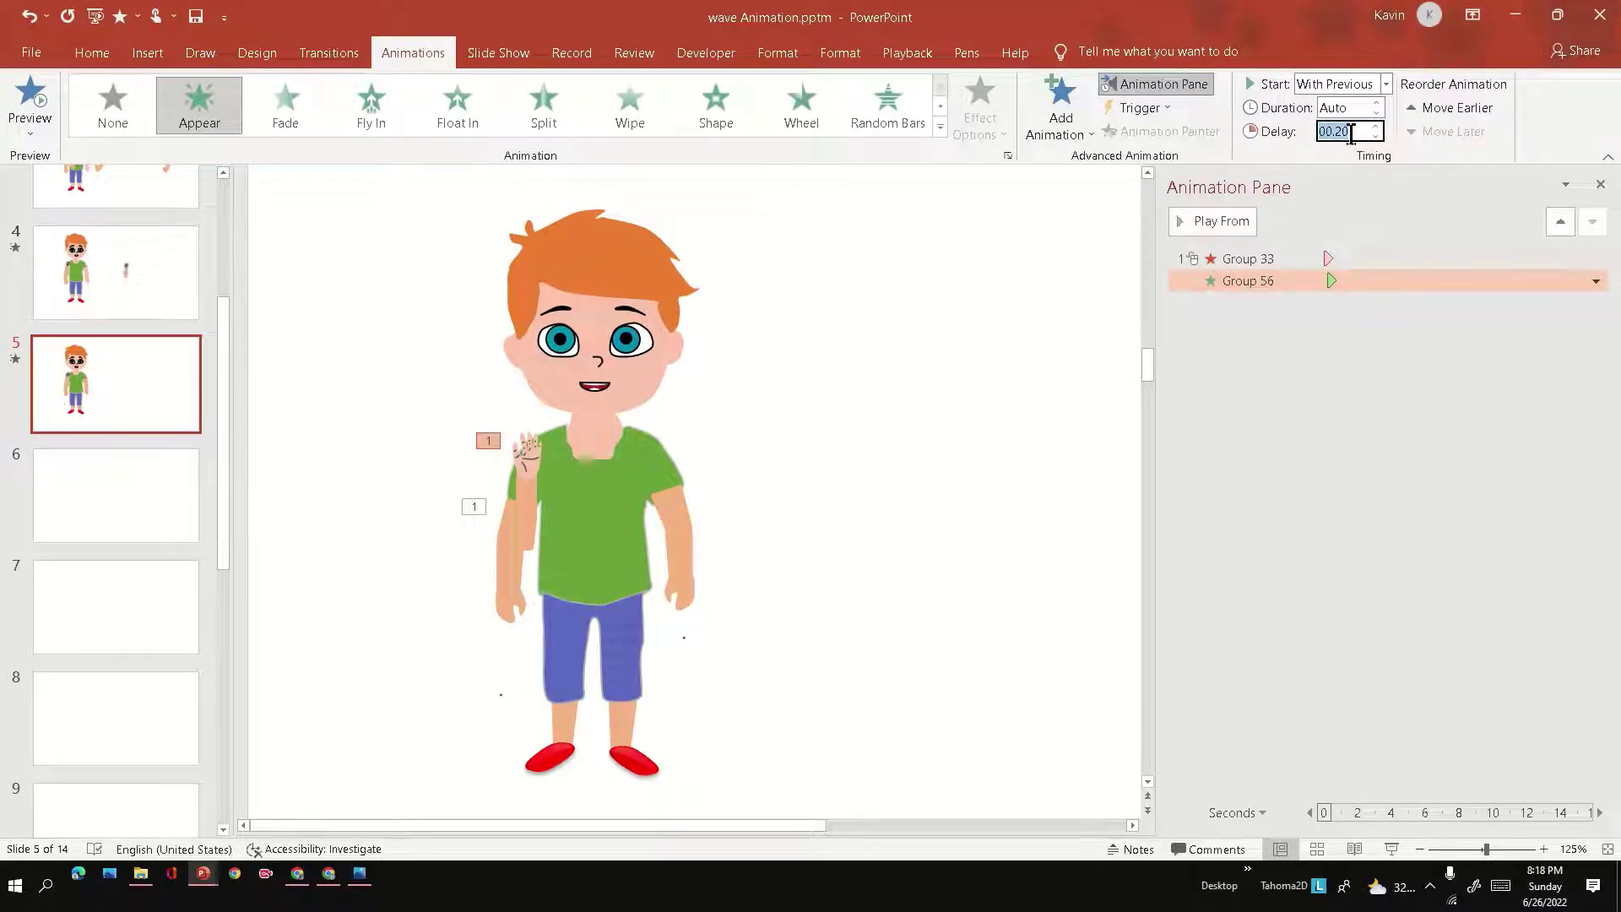
type("0")
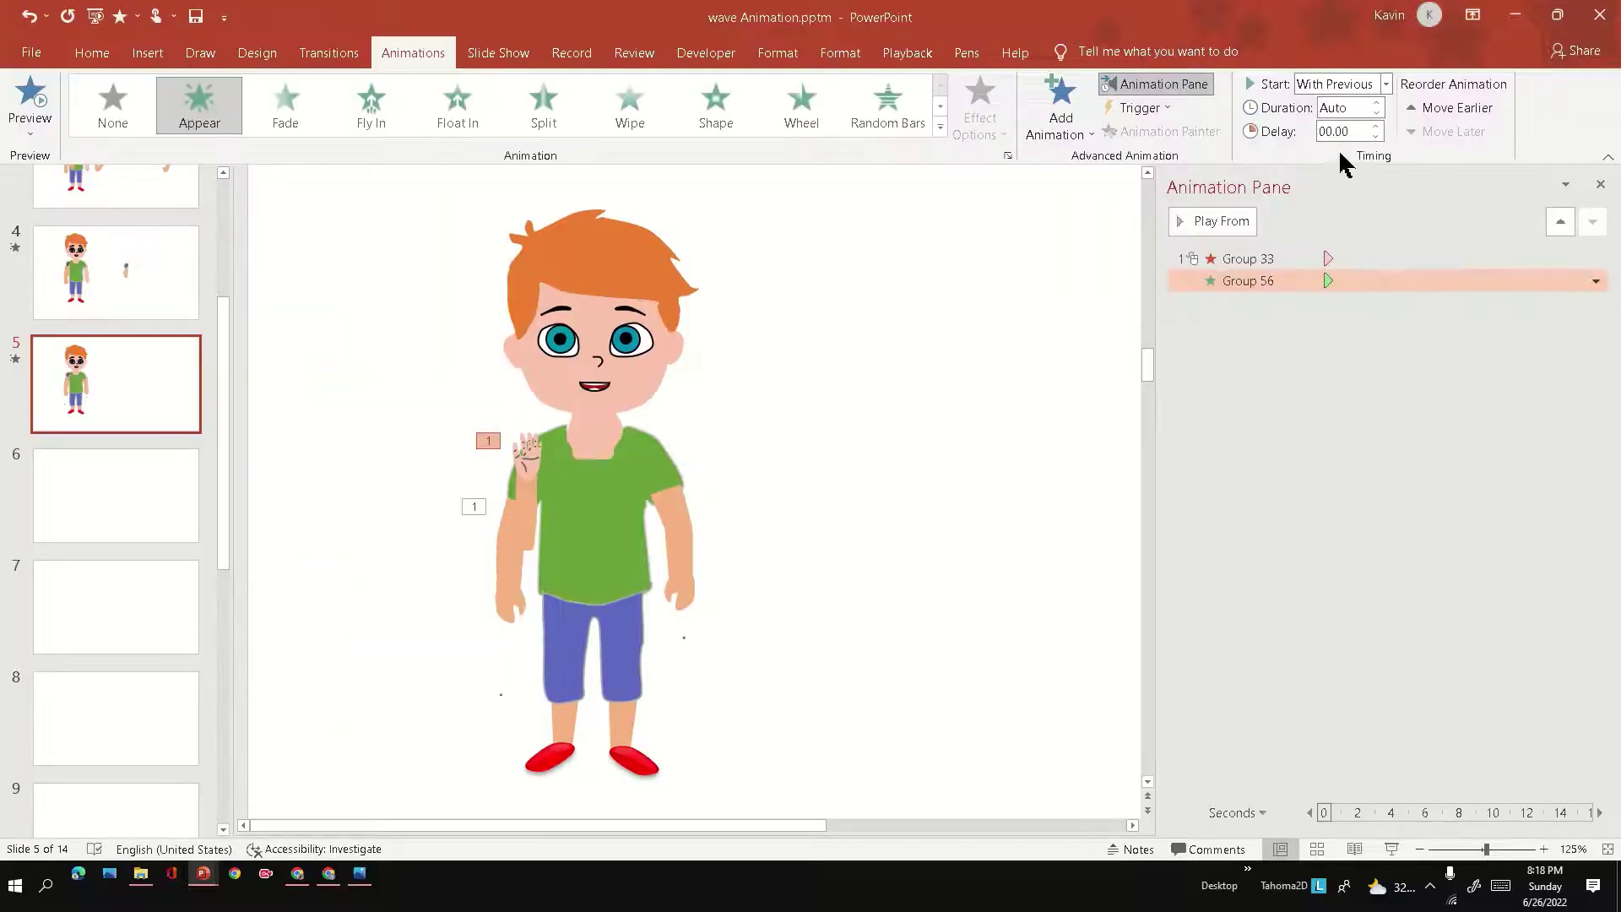
double_click(1348, 131)
type(".1")
key("Return")
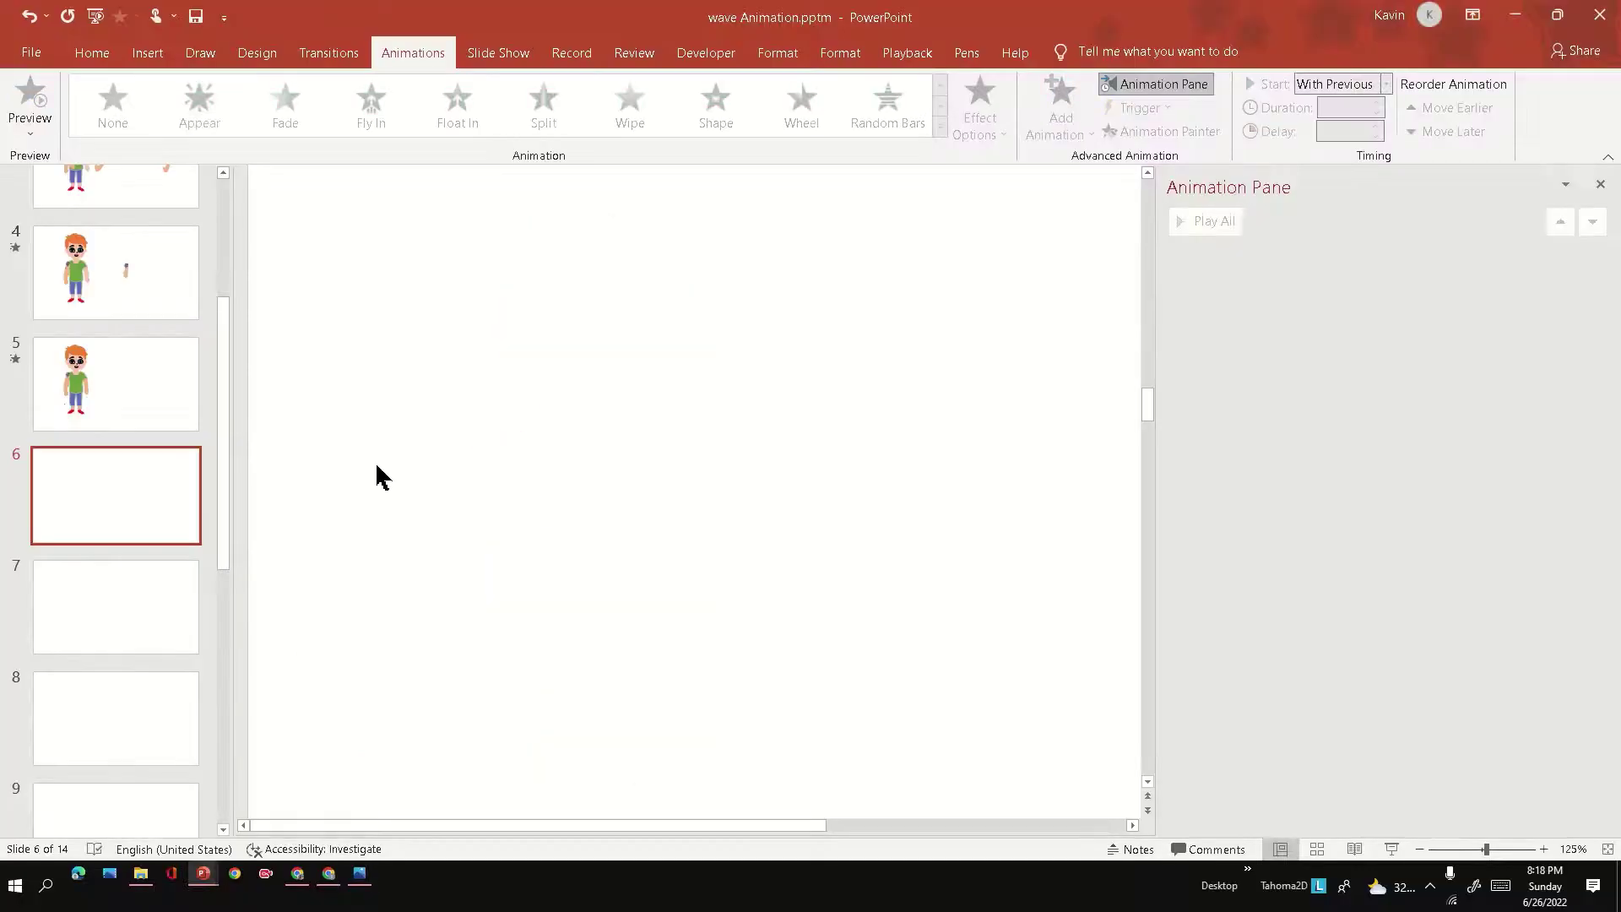
left_click(150, 381)
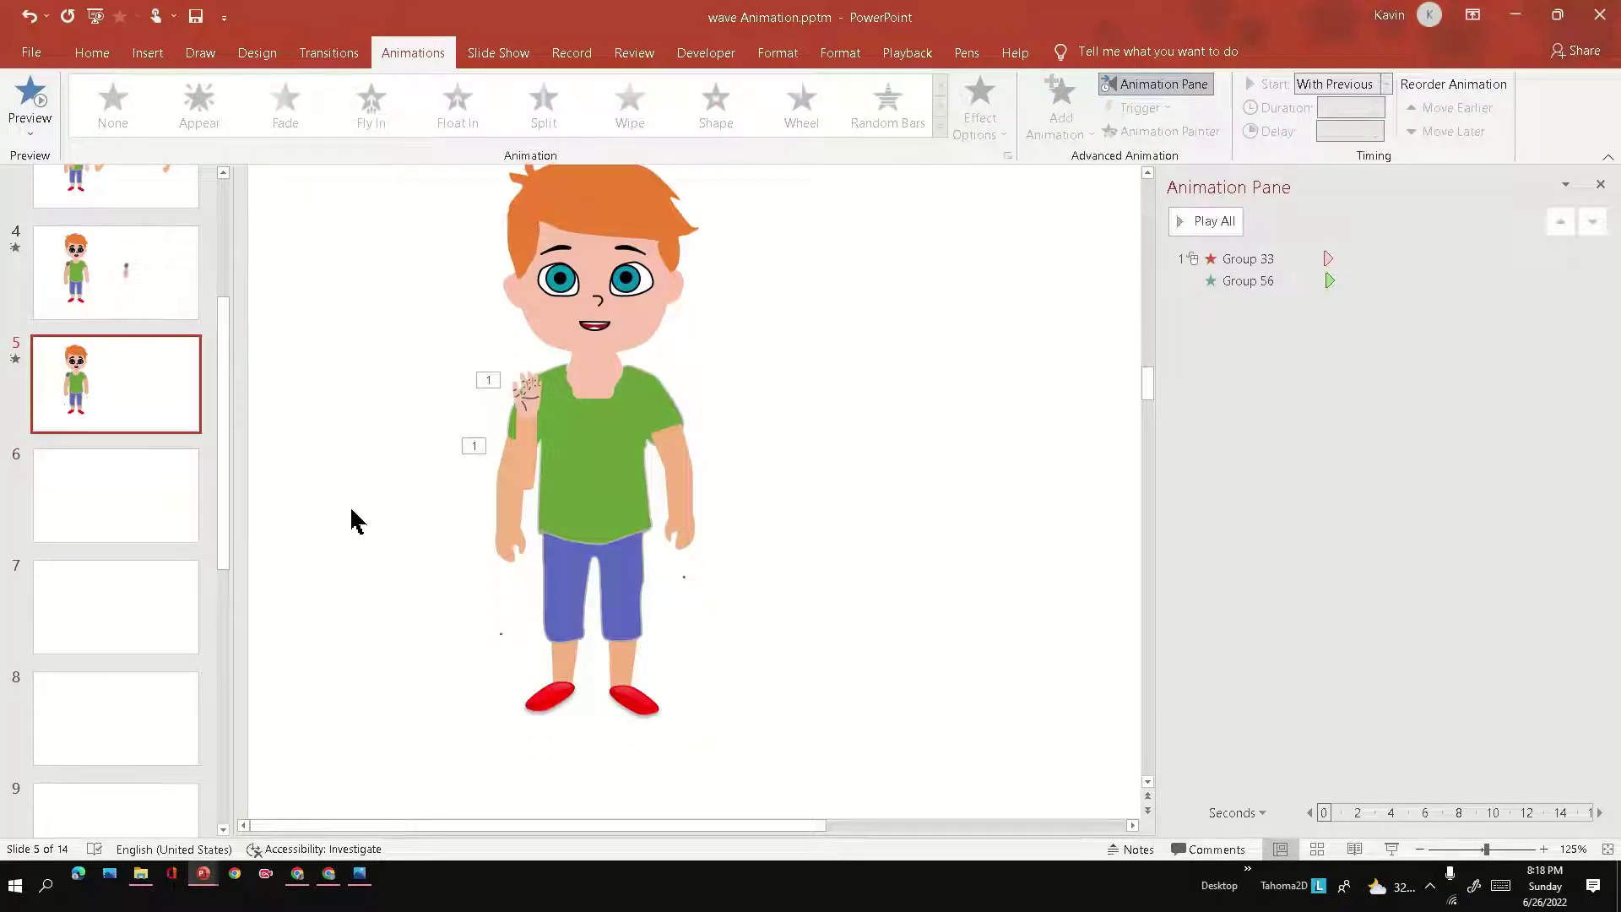
Try a Teeter emphasis on the hand, then undo it back to Appear
left_click(520, 436)
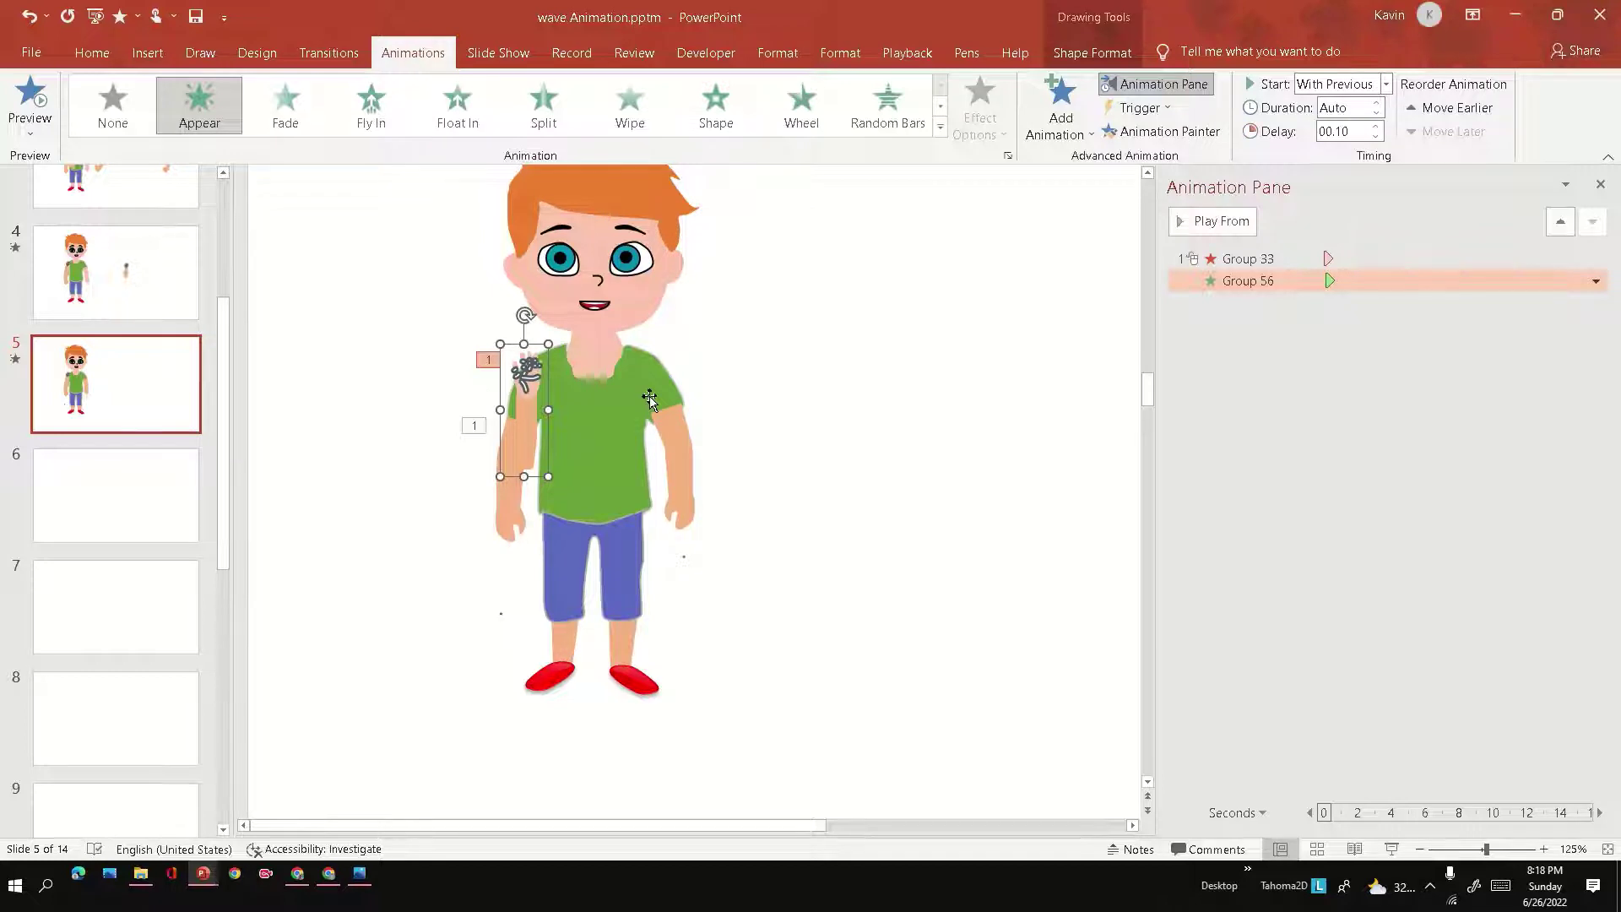
left_click(941, 107)
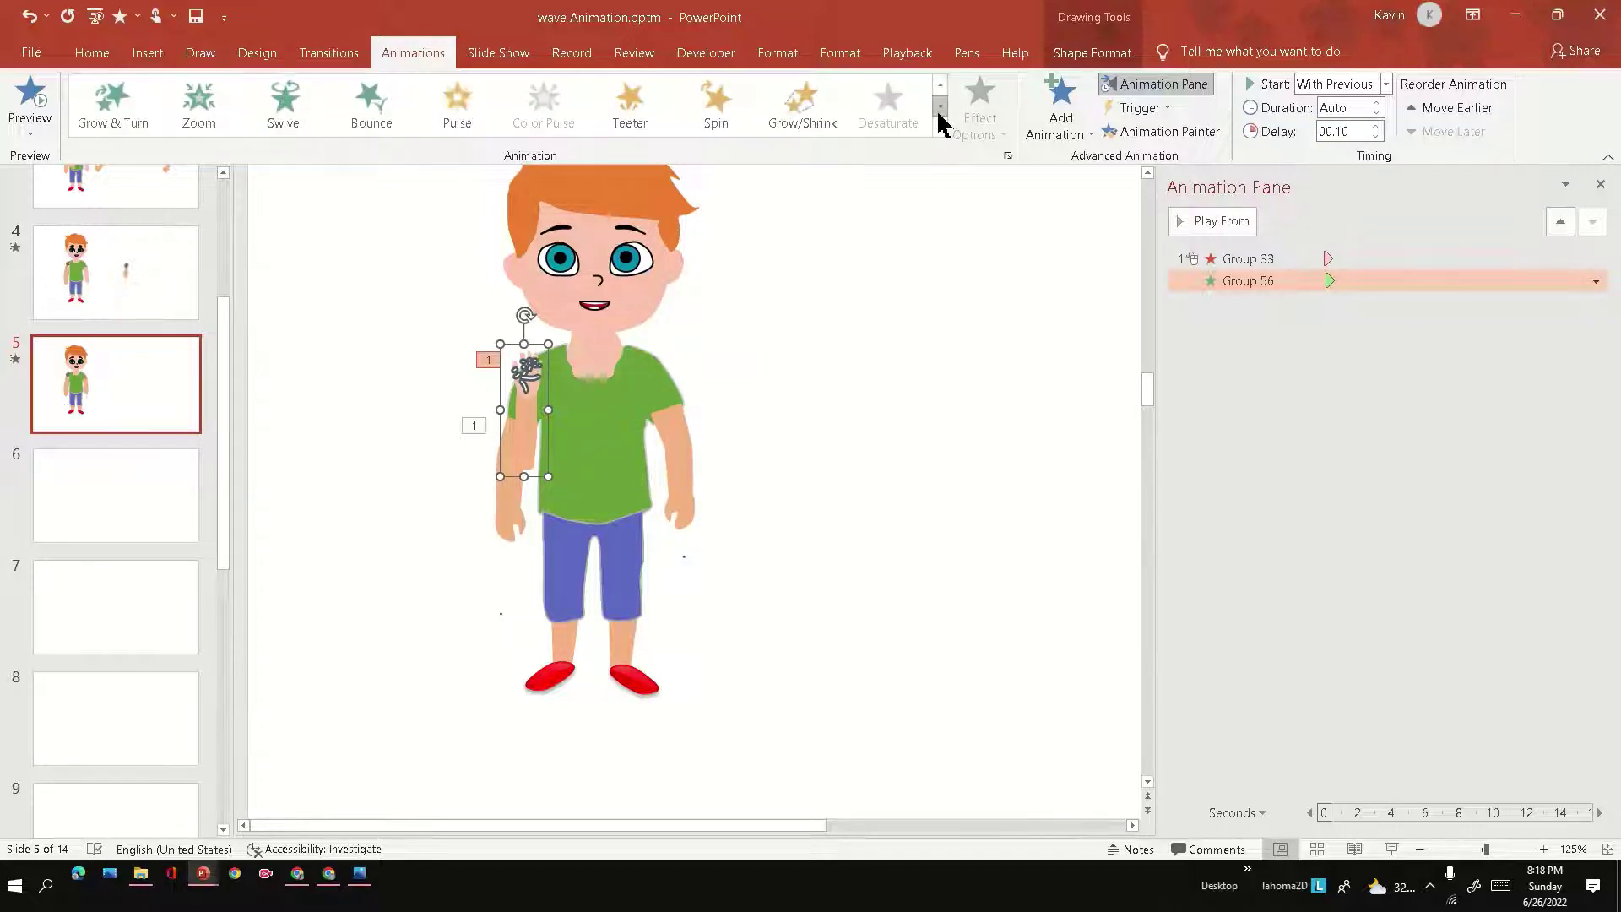
left_click(648, 123)
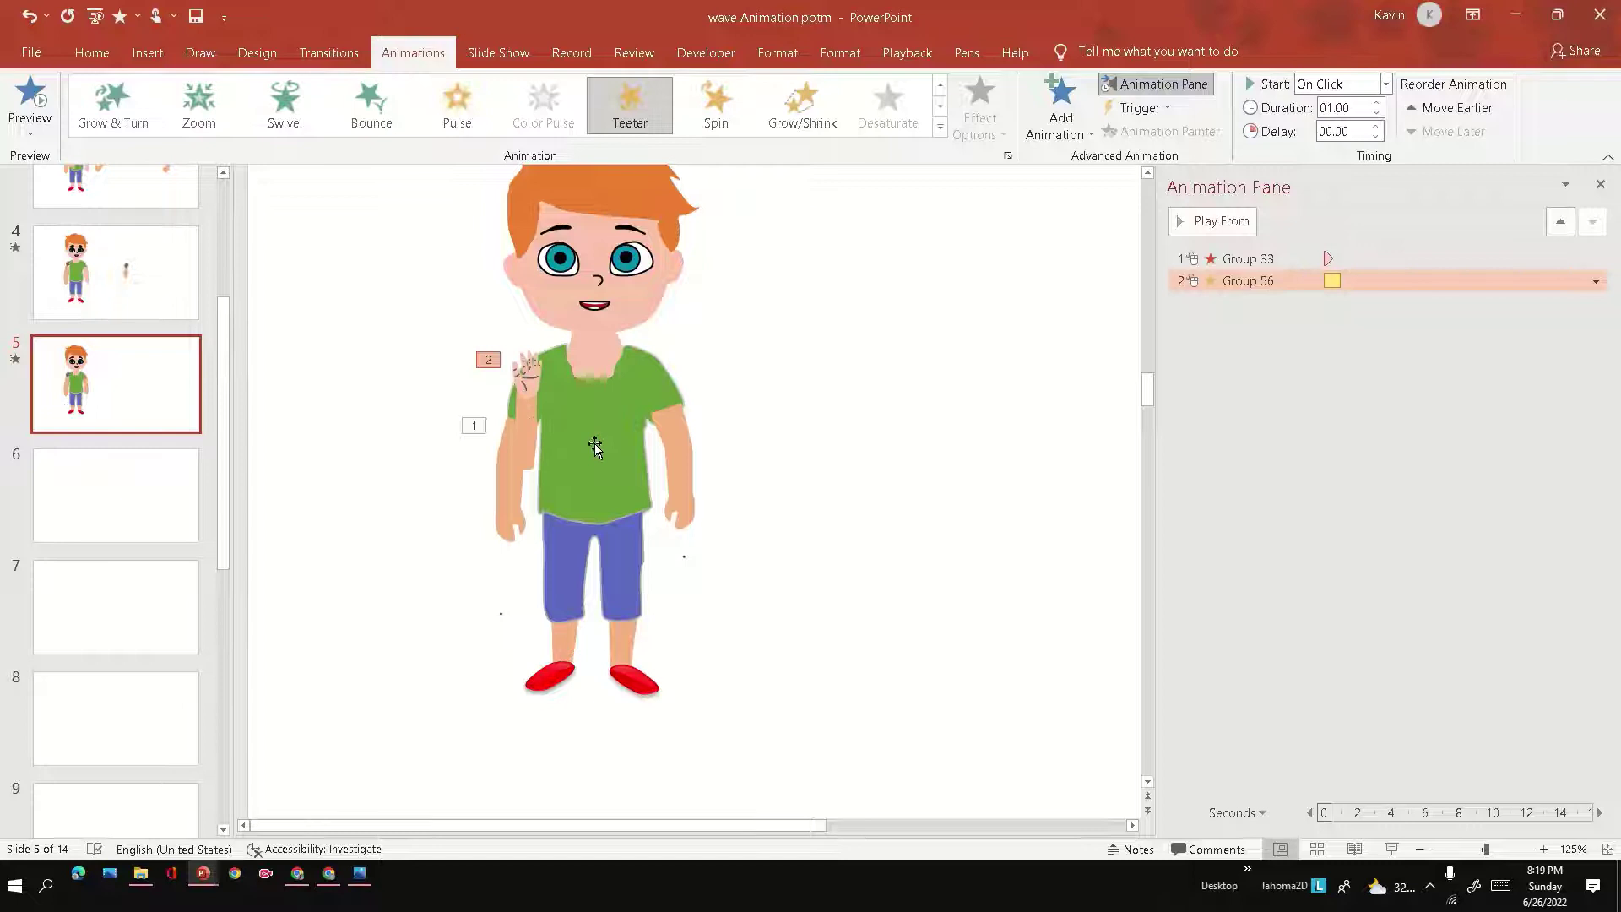
key("ctrl+z")
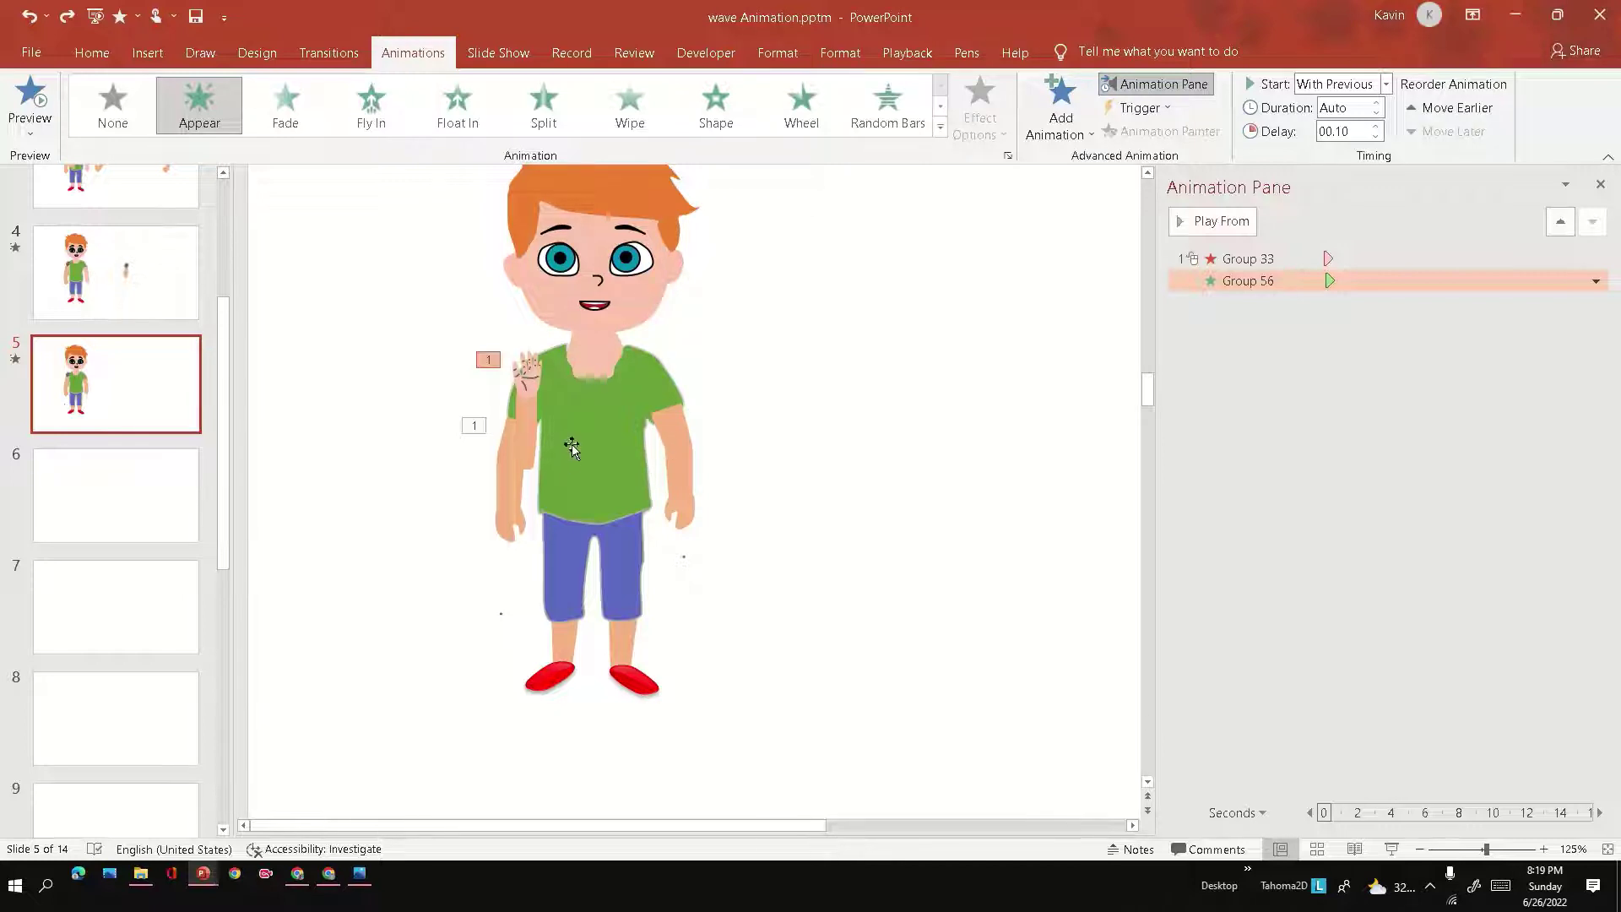
Add a Spin emphasis to the Group 56 arm and show its dropdown options
left_click(528, 444)
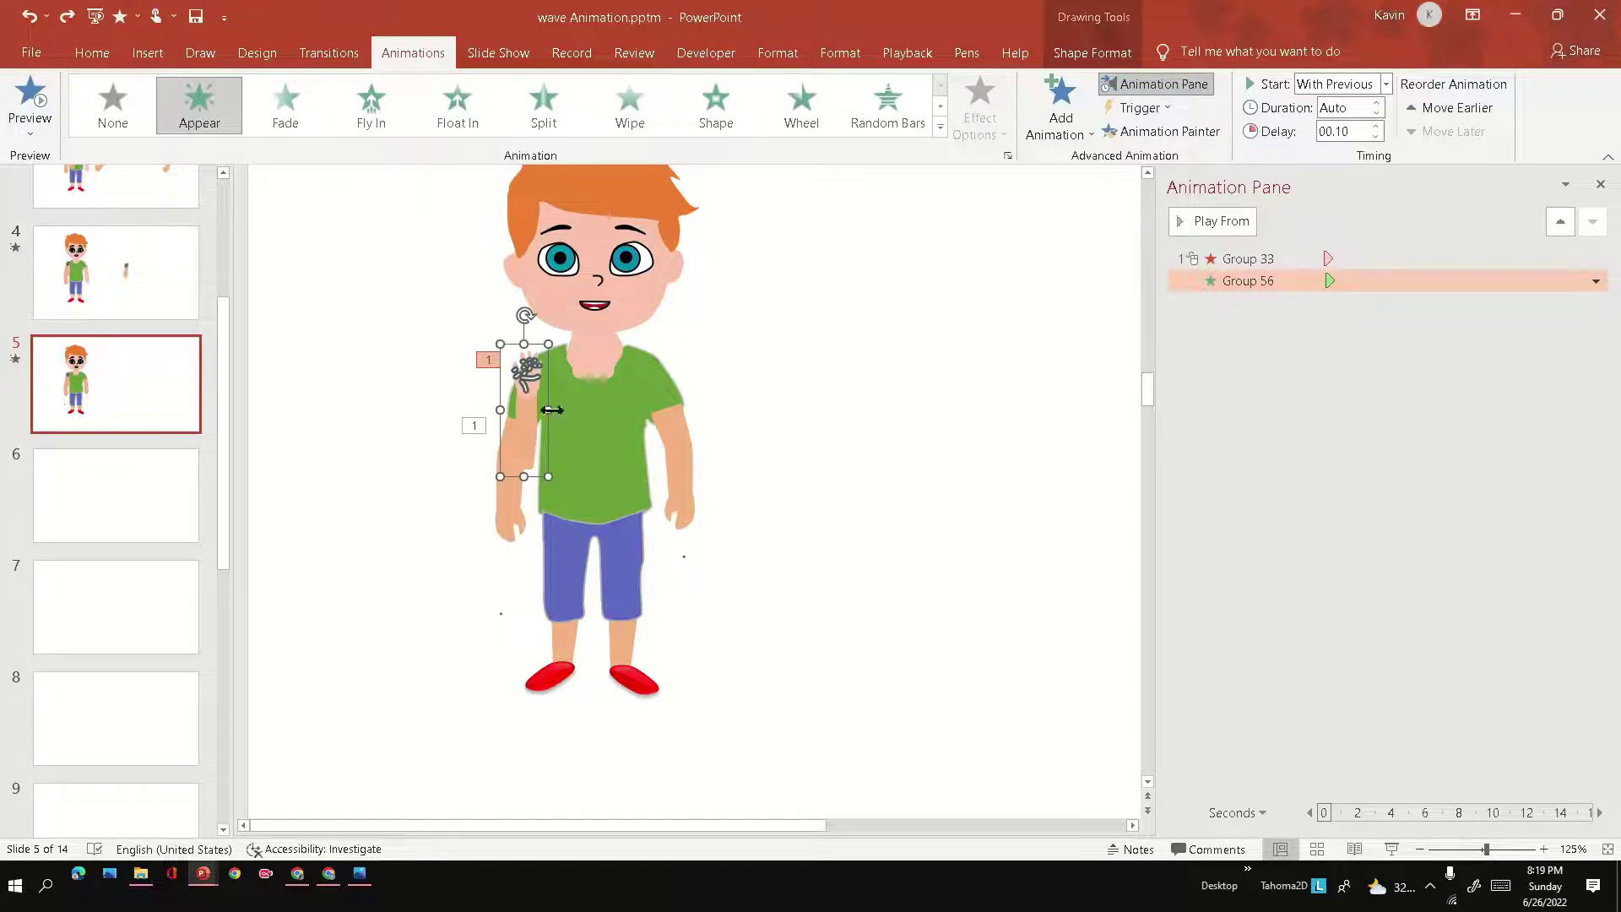
left_click(1059, 120)
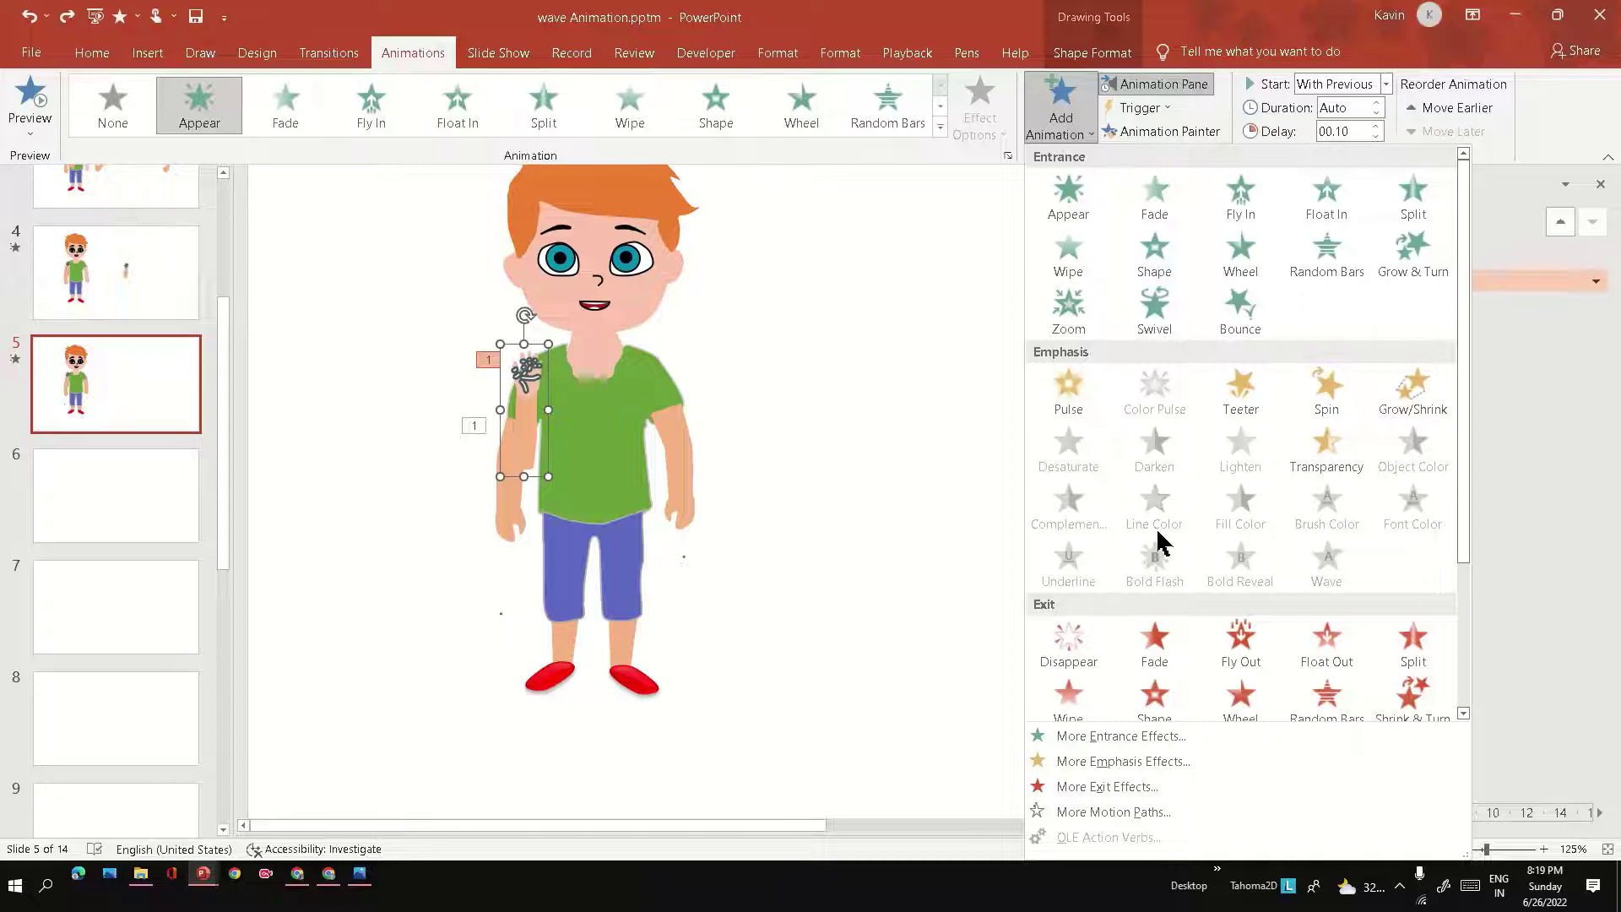
left_click(1314, 392)
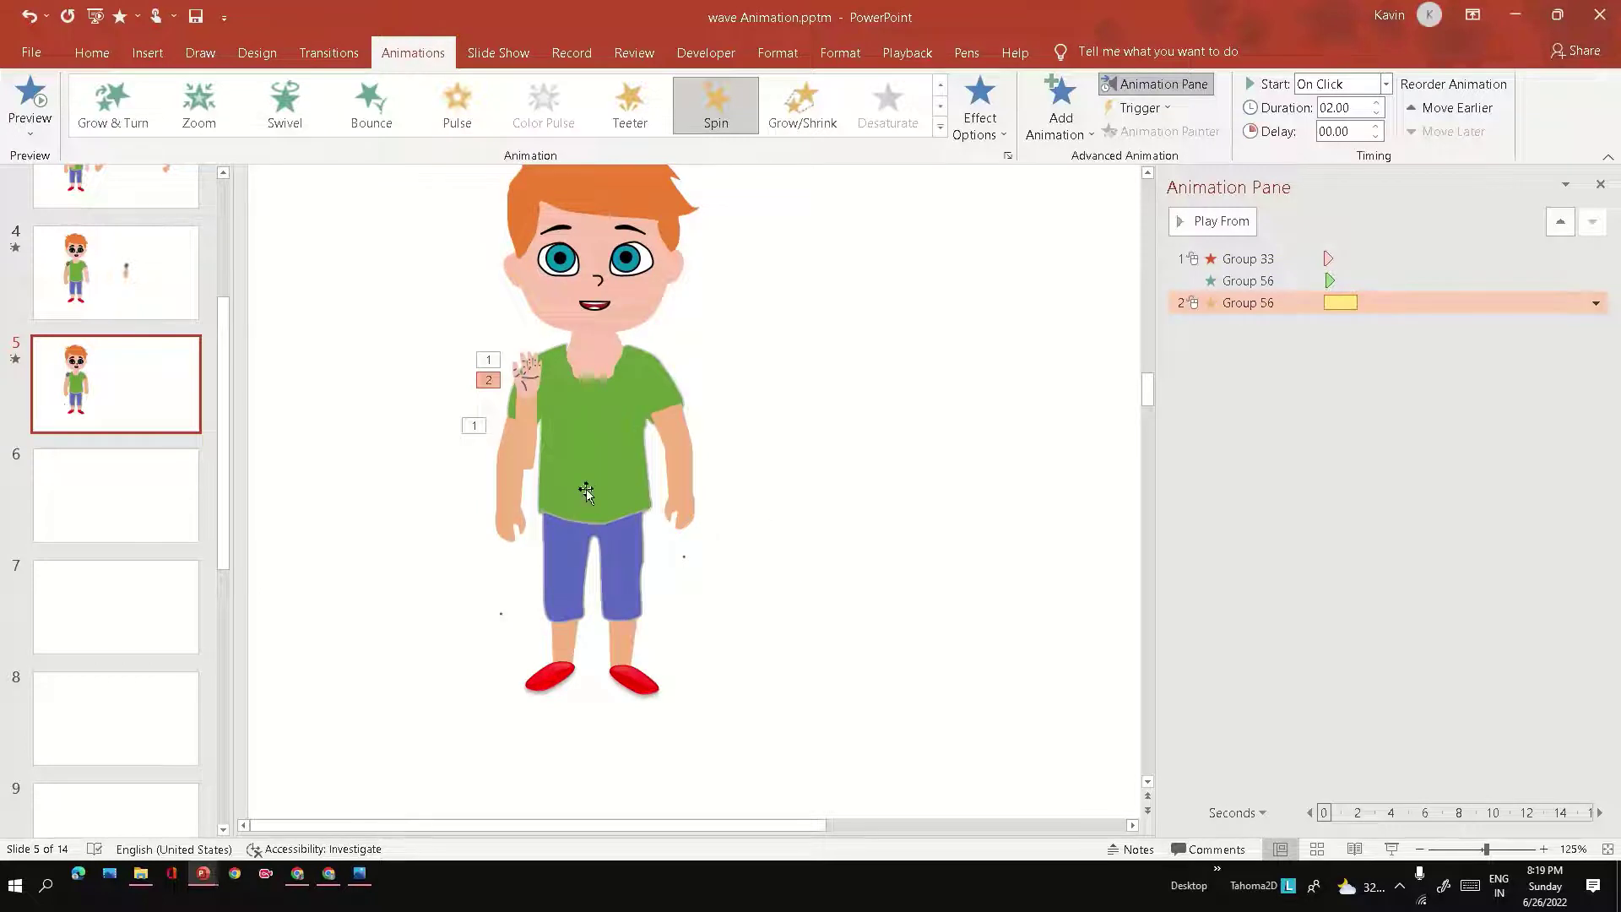
left_click(535, 454)
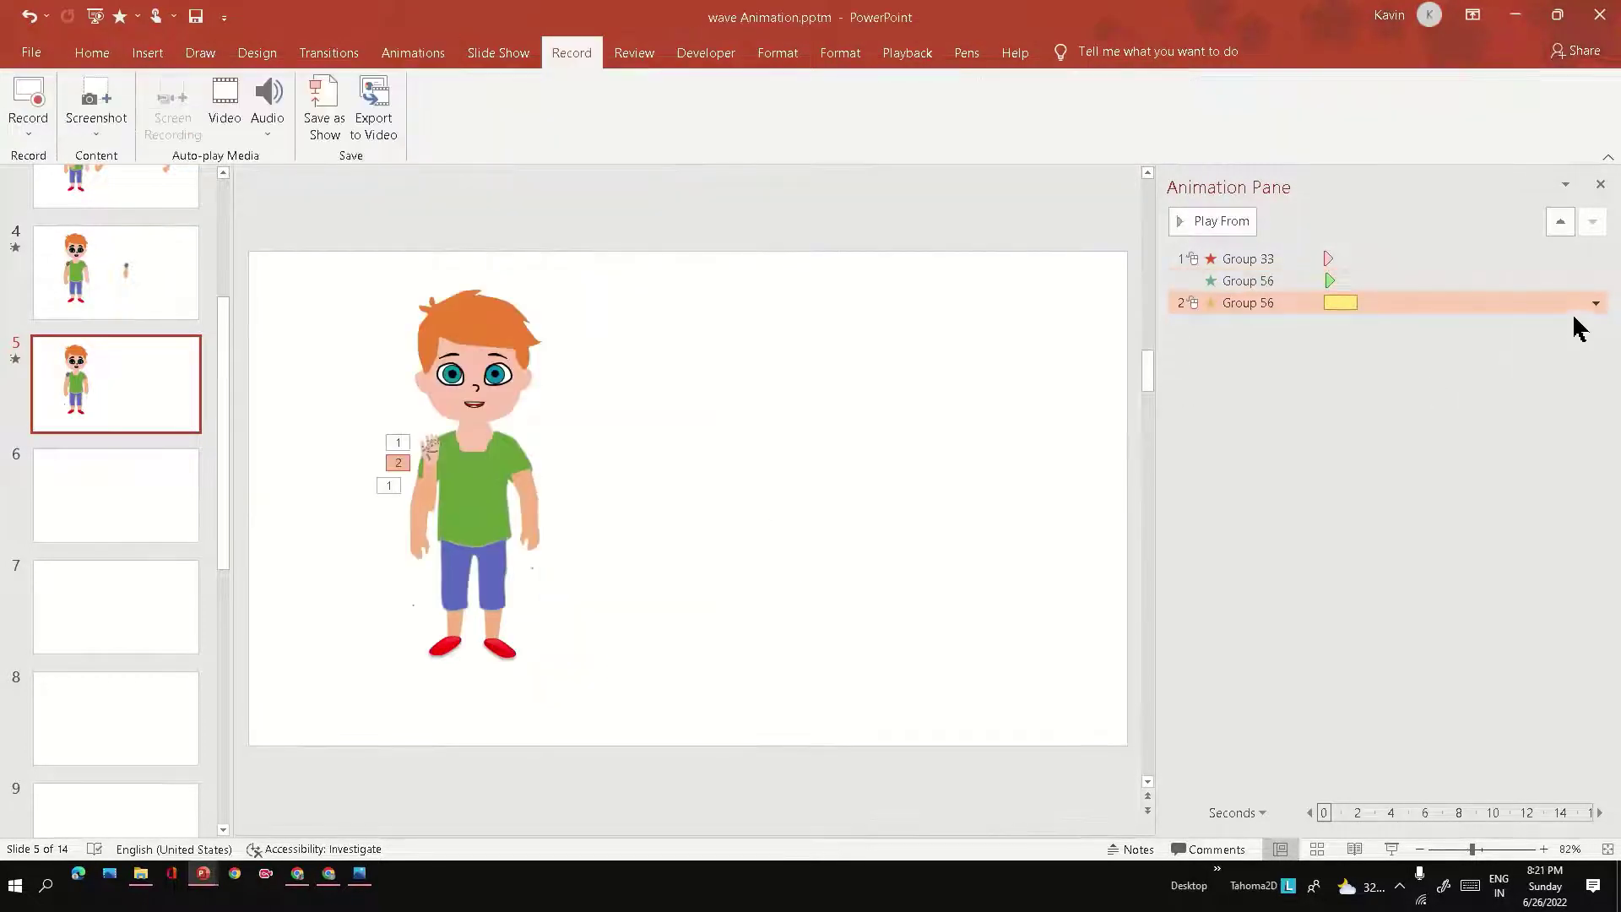
left_click(1595, 304)
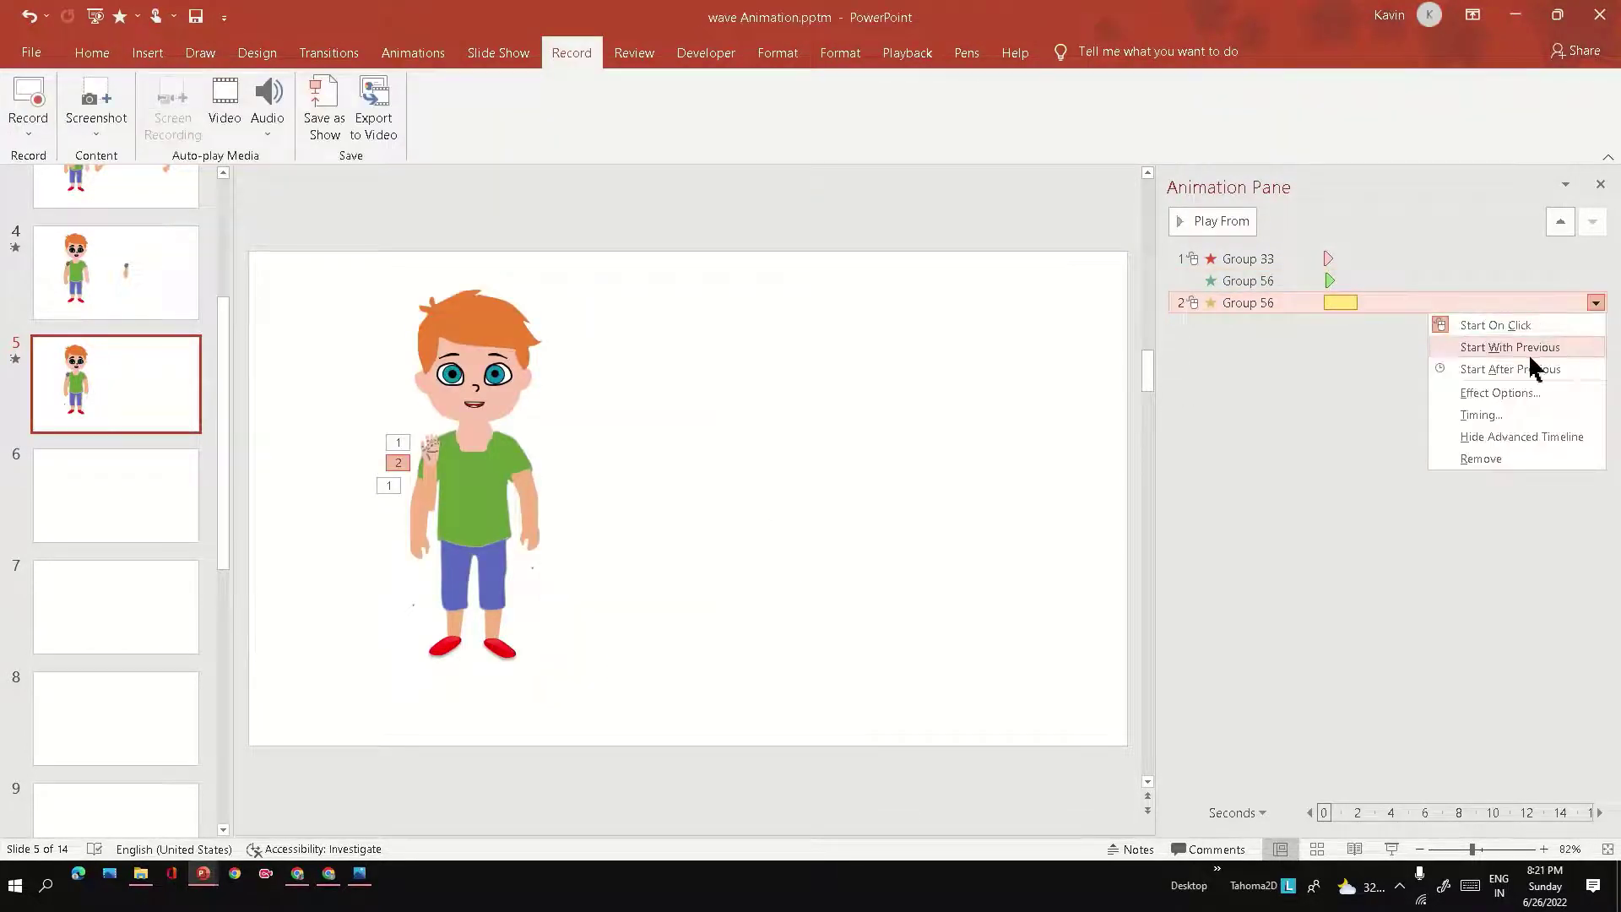
In Spin Effect Options, try a quarter-turn amount and preview it
left_click(1511, 397)
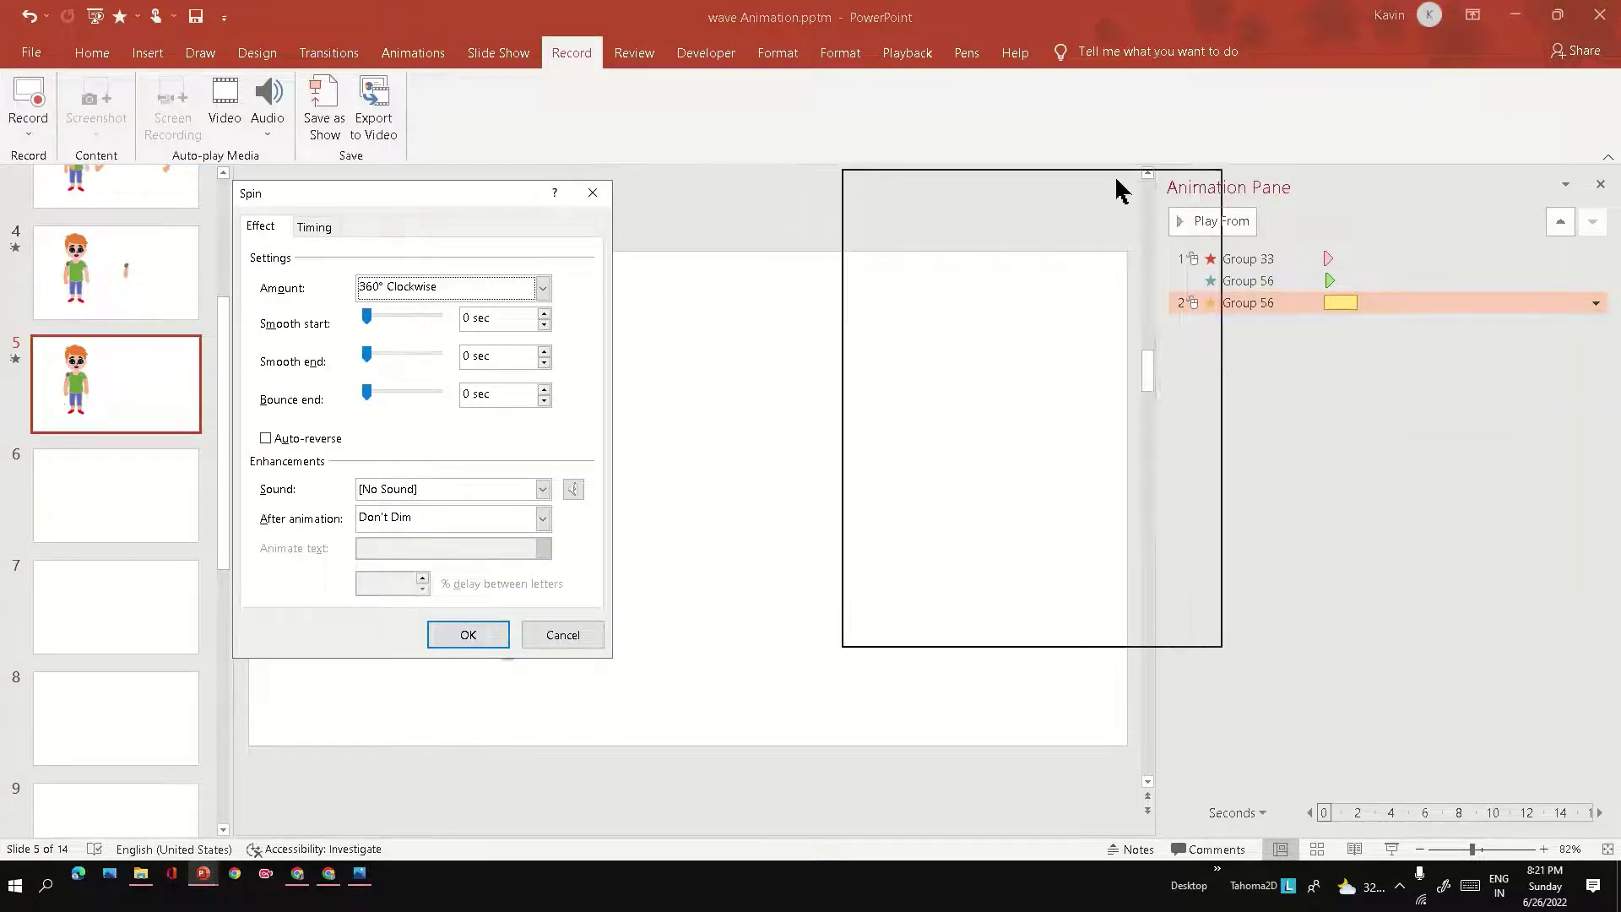
left_click_drag(507, 198, 1116, 186)
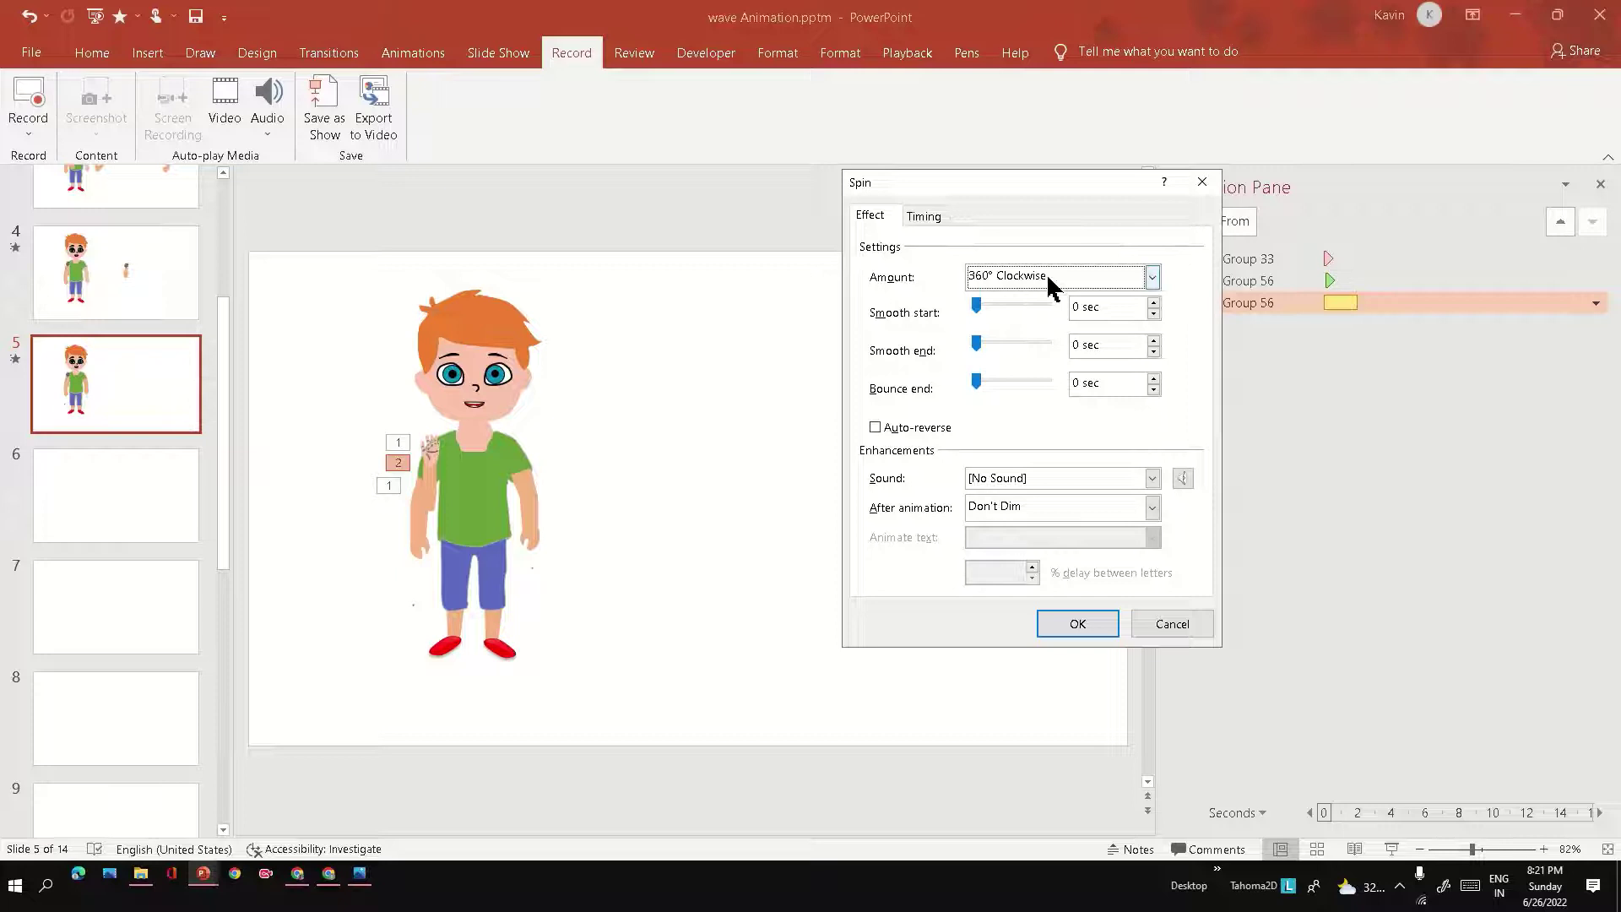
left_click(1149, 278)
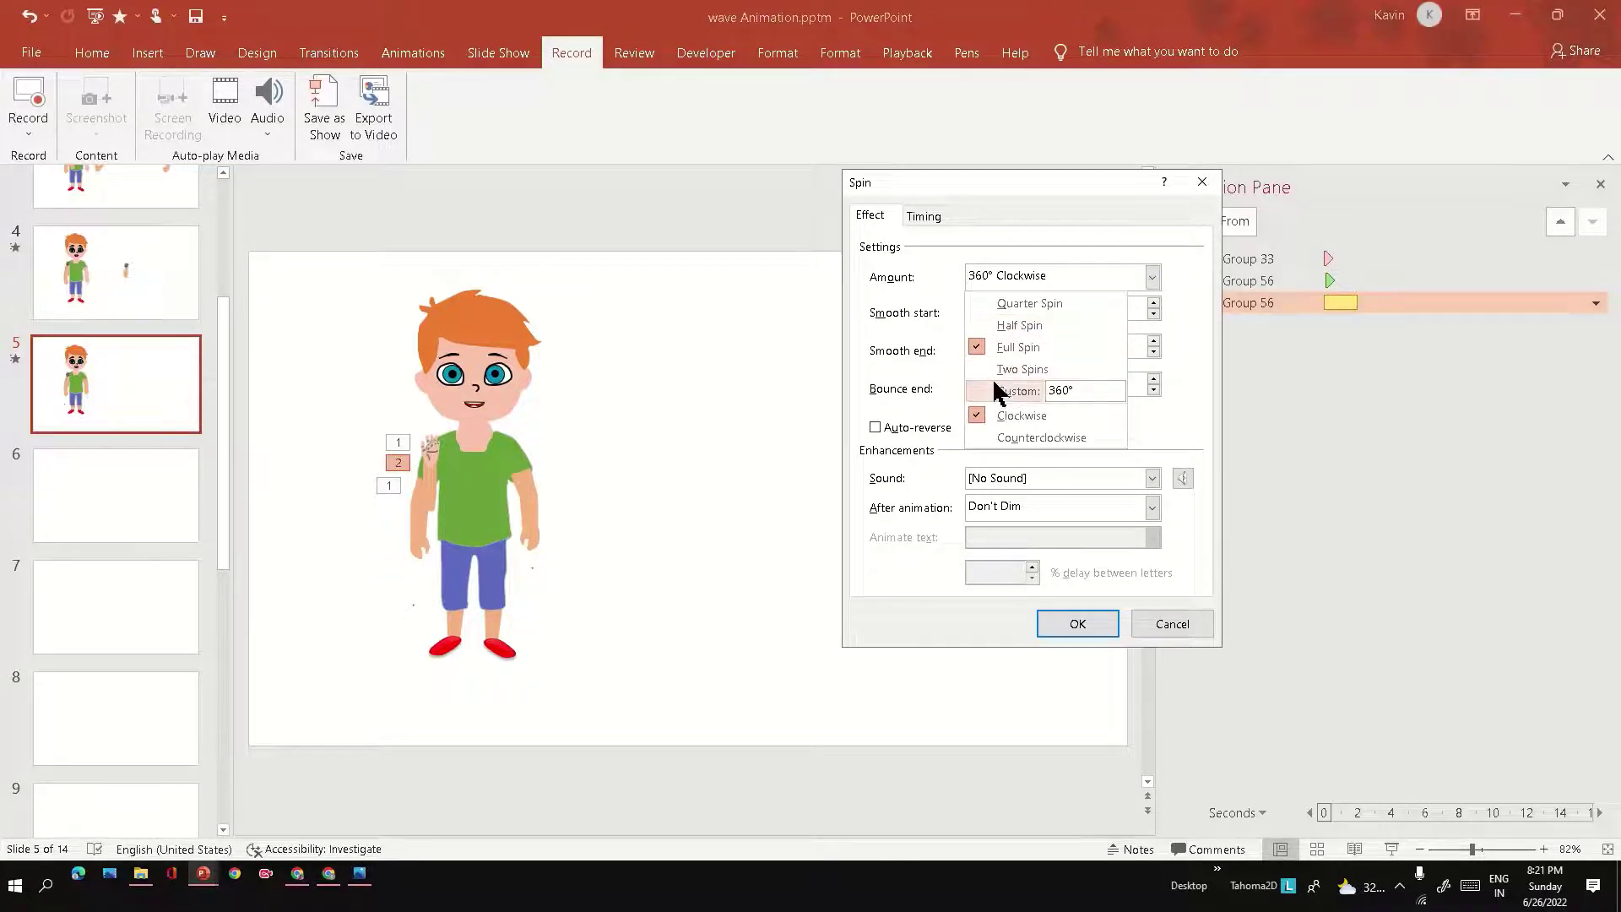
left_click(1032, 304)
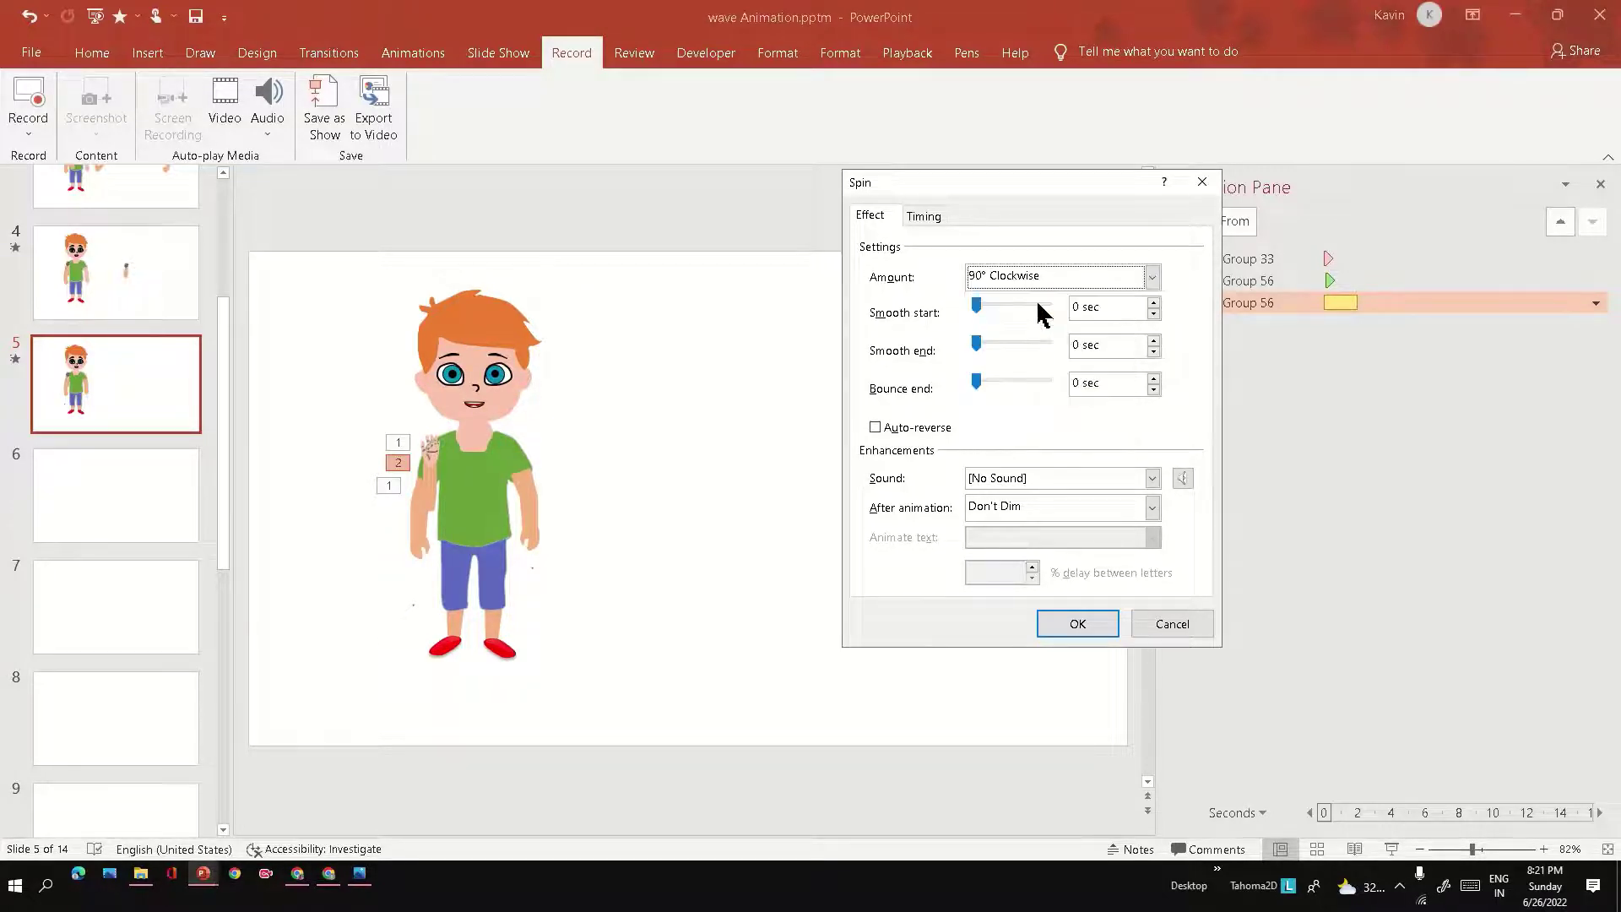
left_click(1079, 623)
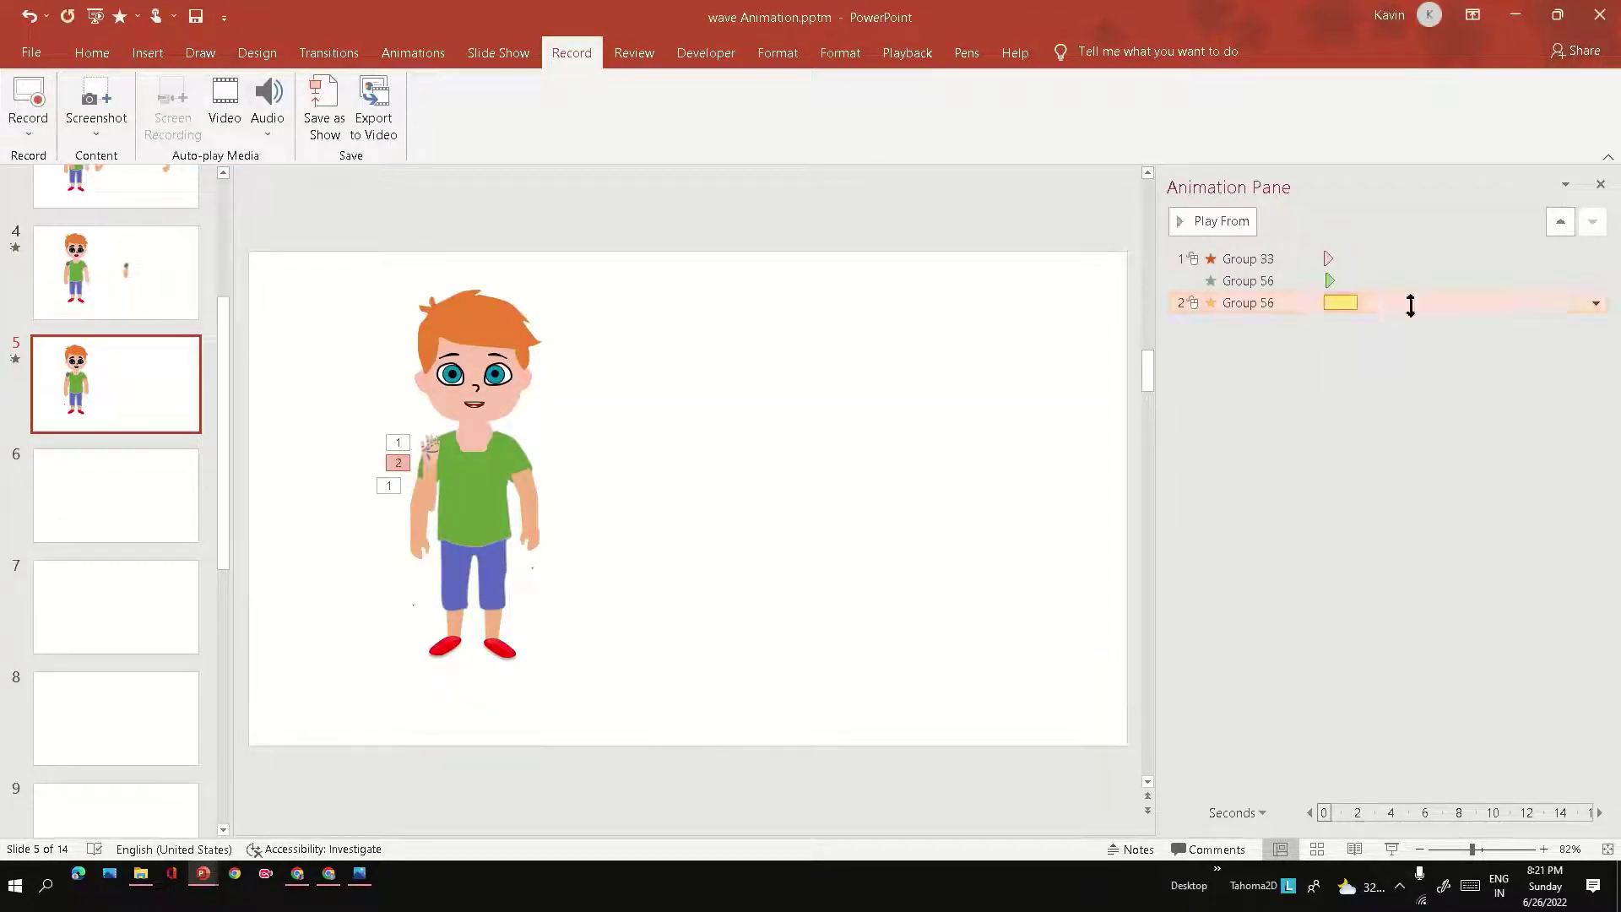
Set a custom 20° clockwise spin amount and apply it
left_click(1595, 304)
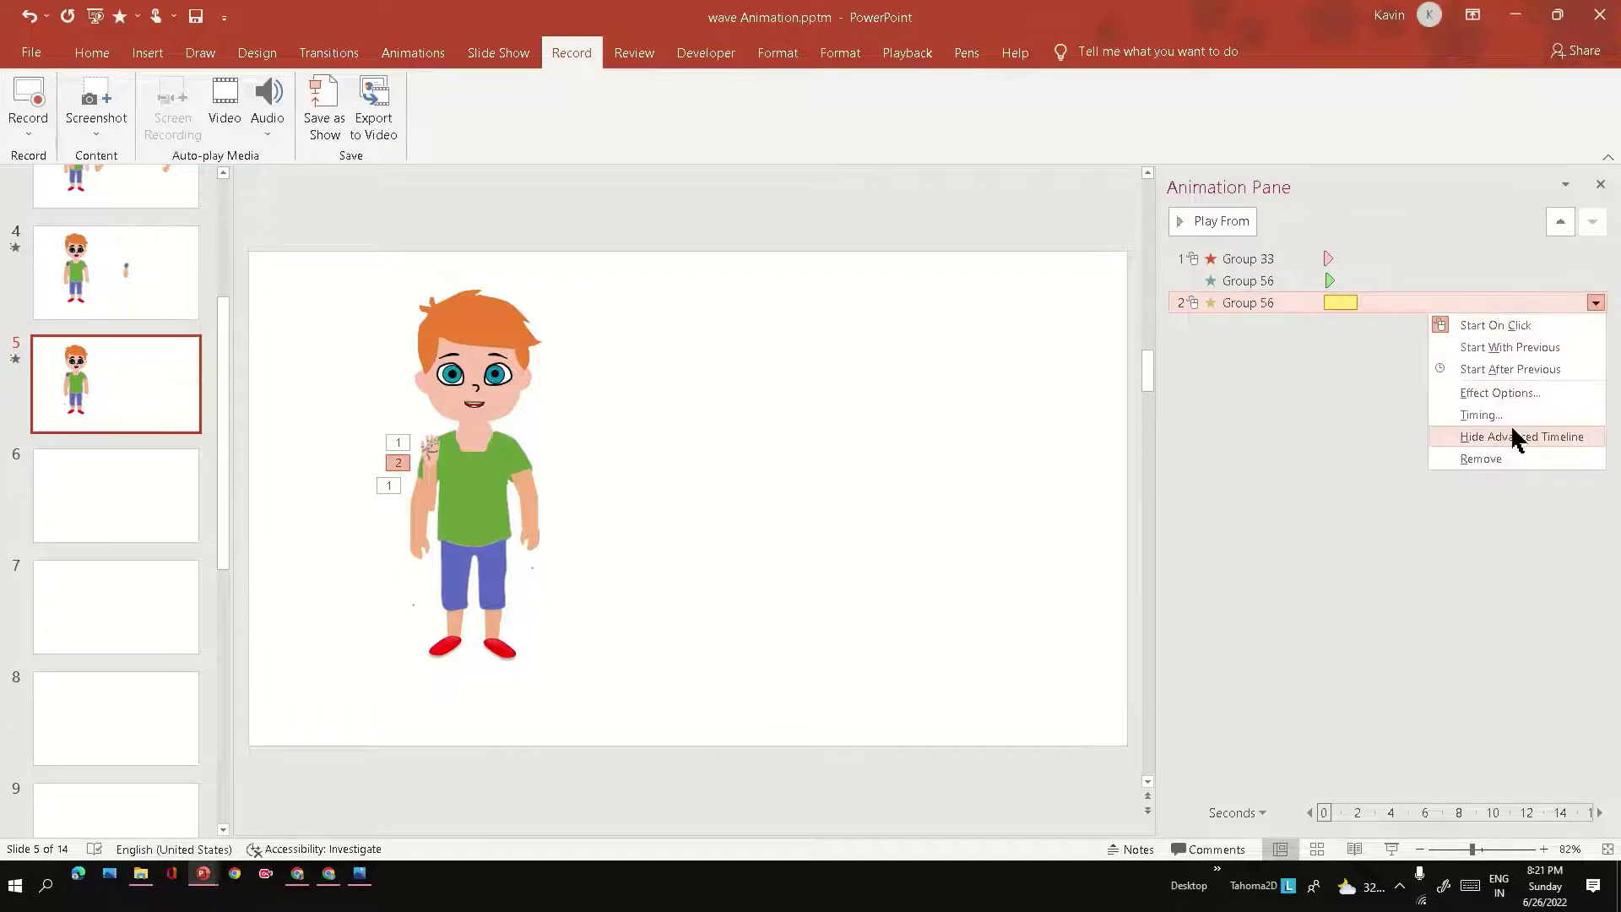
left_click(1515, 395)
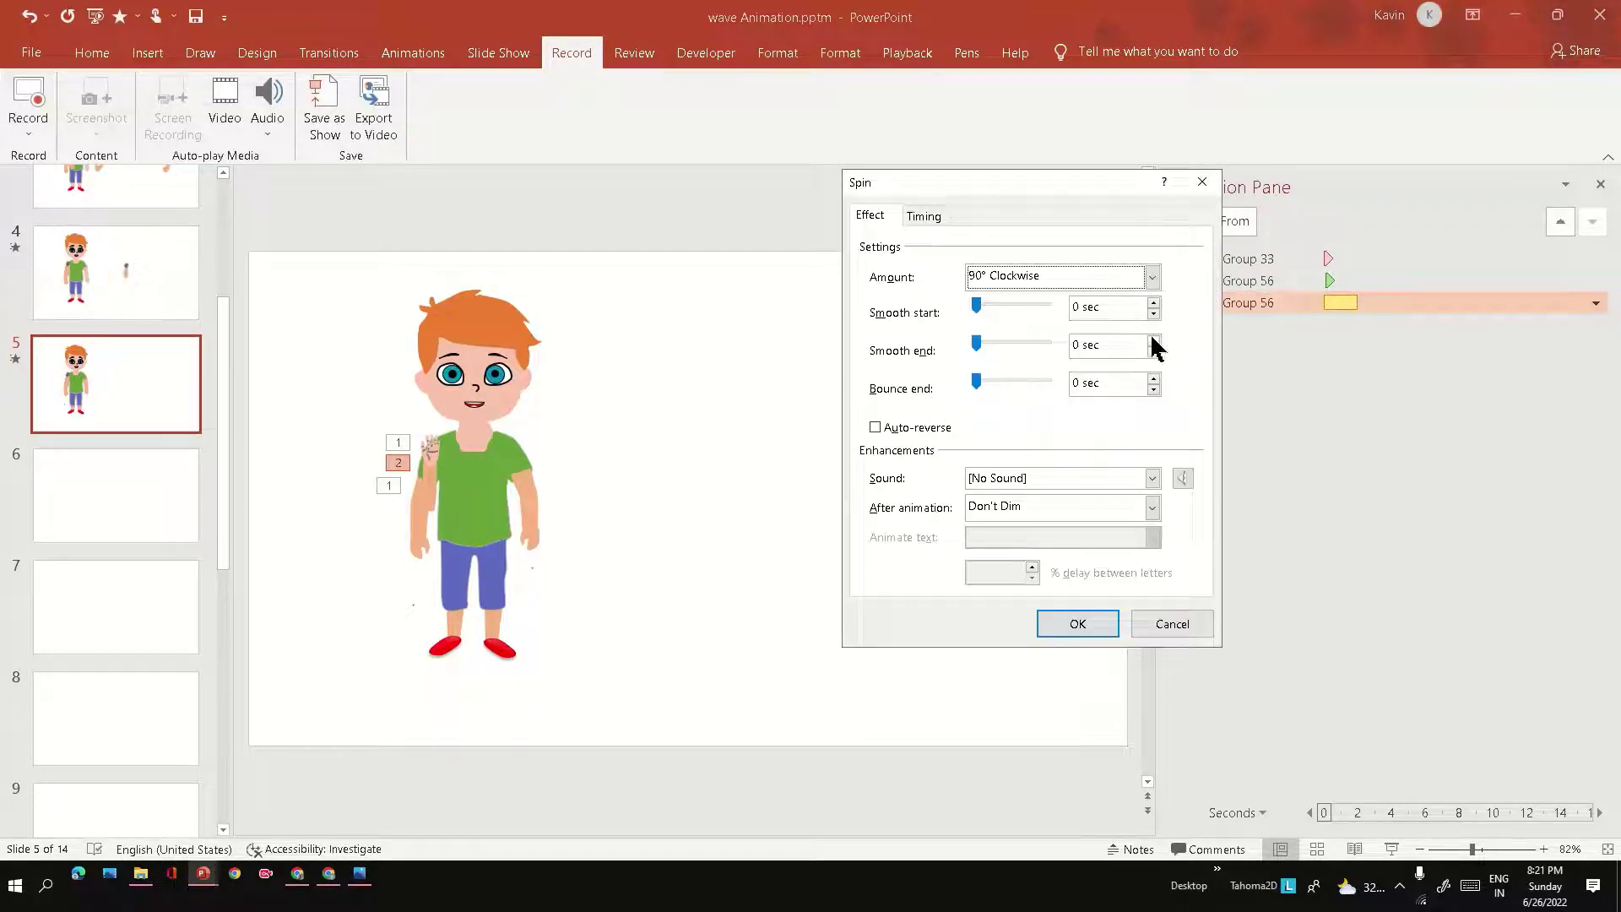
left_click(1152, 277)
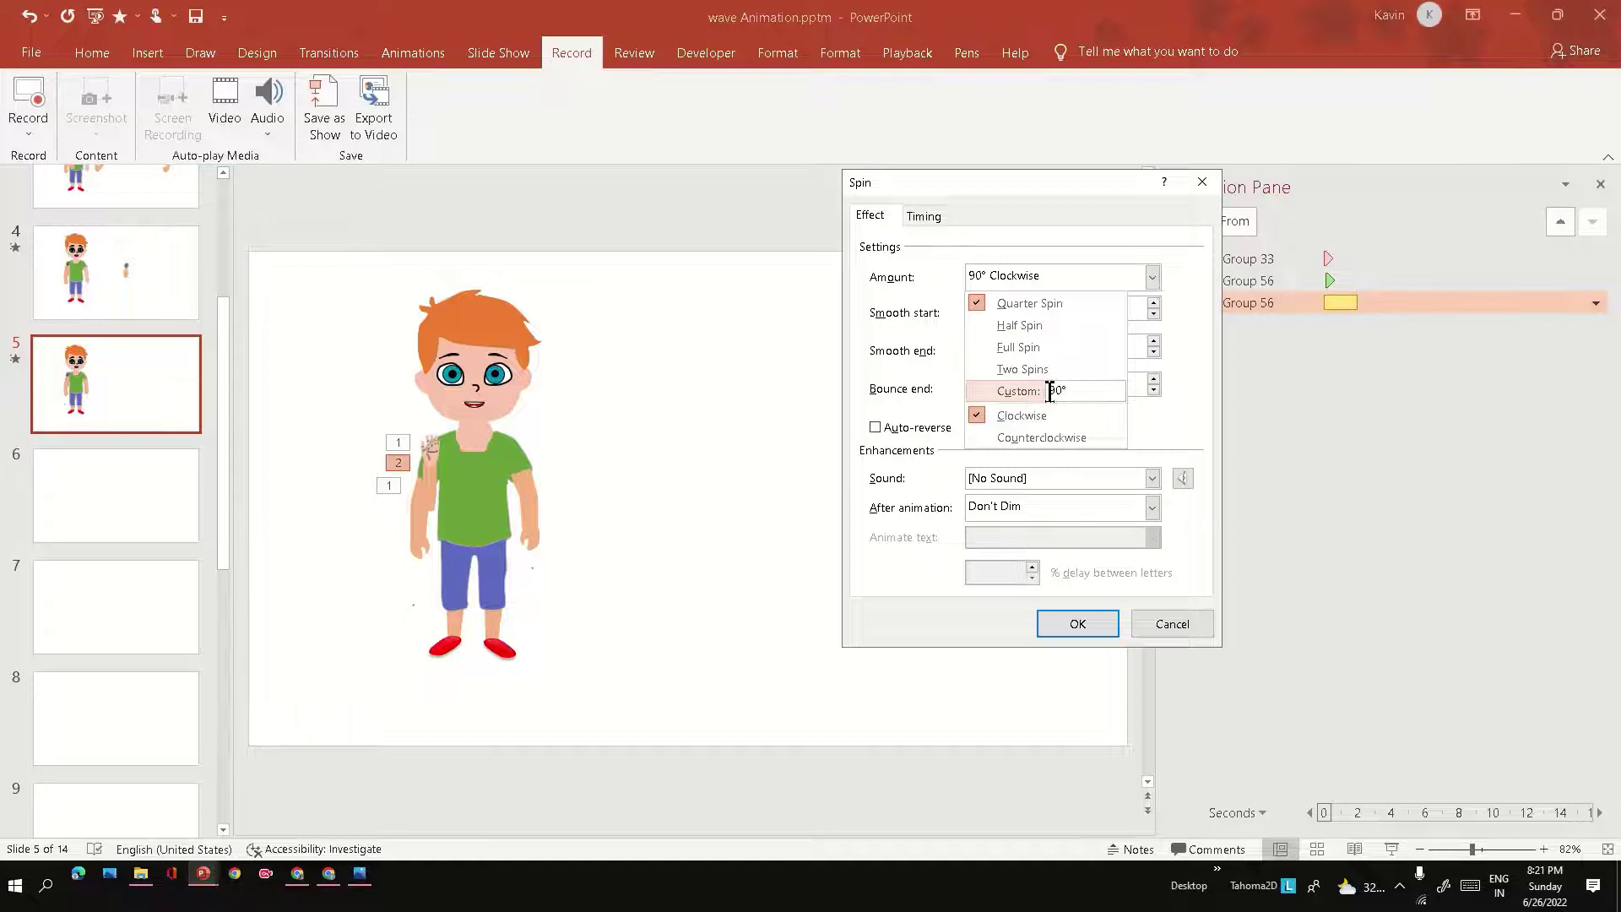
left_click_drag(1049, 391, 1071, 391)
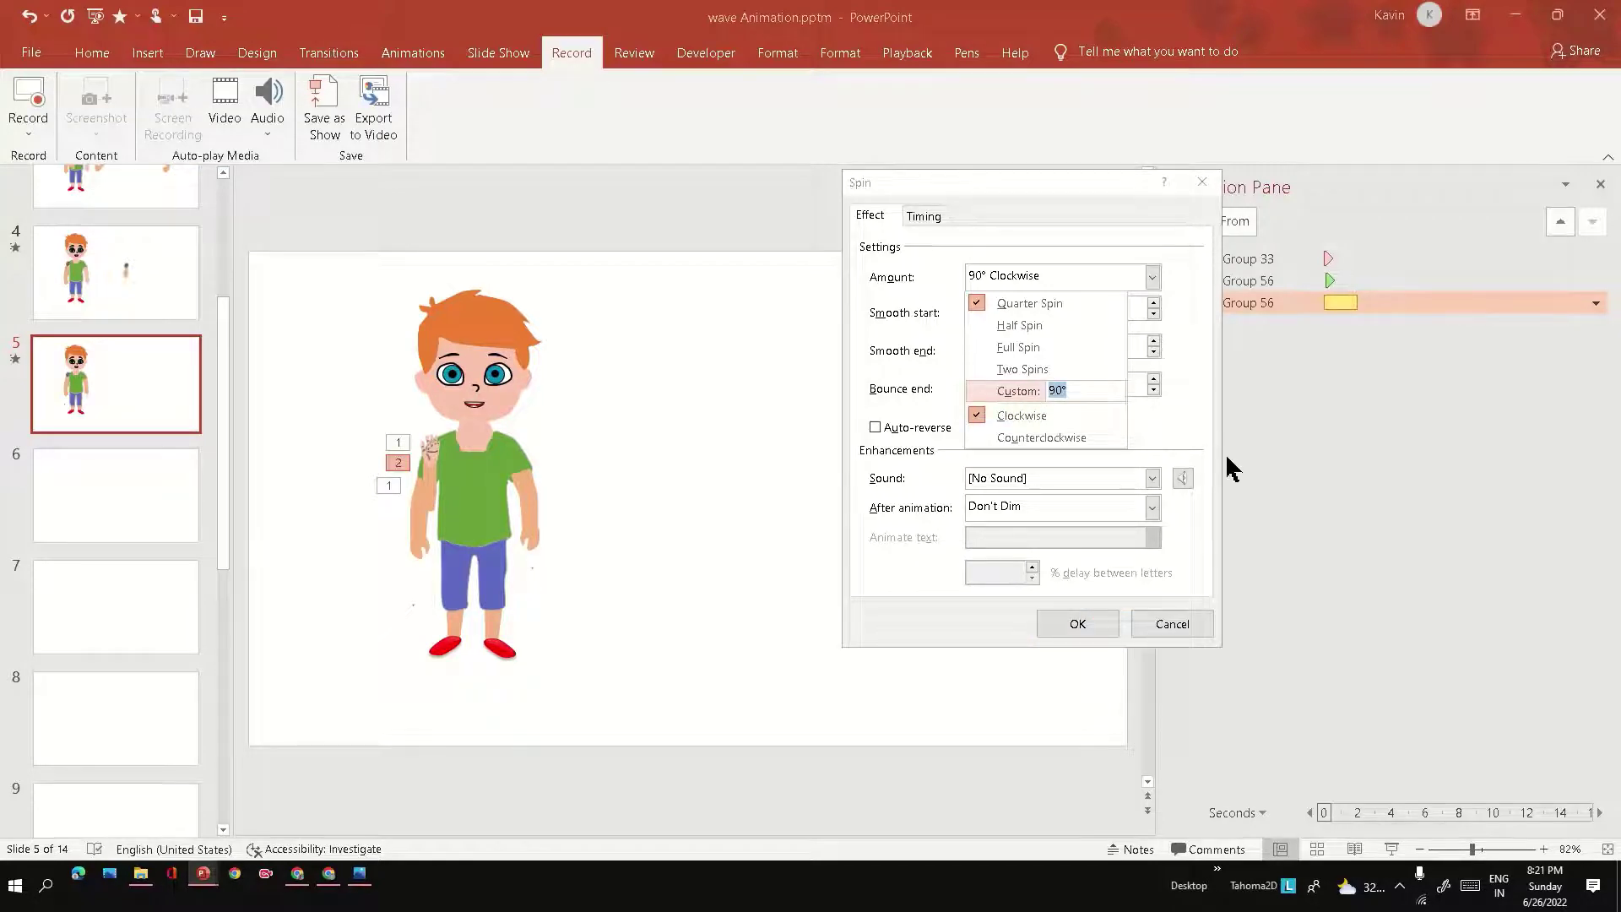
type("20")
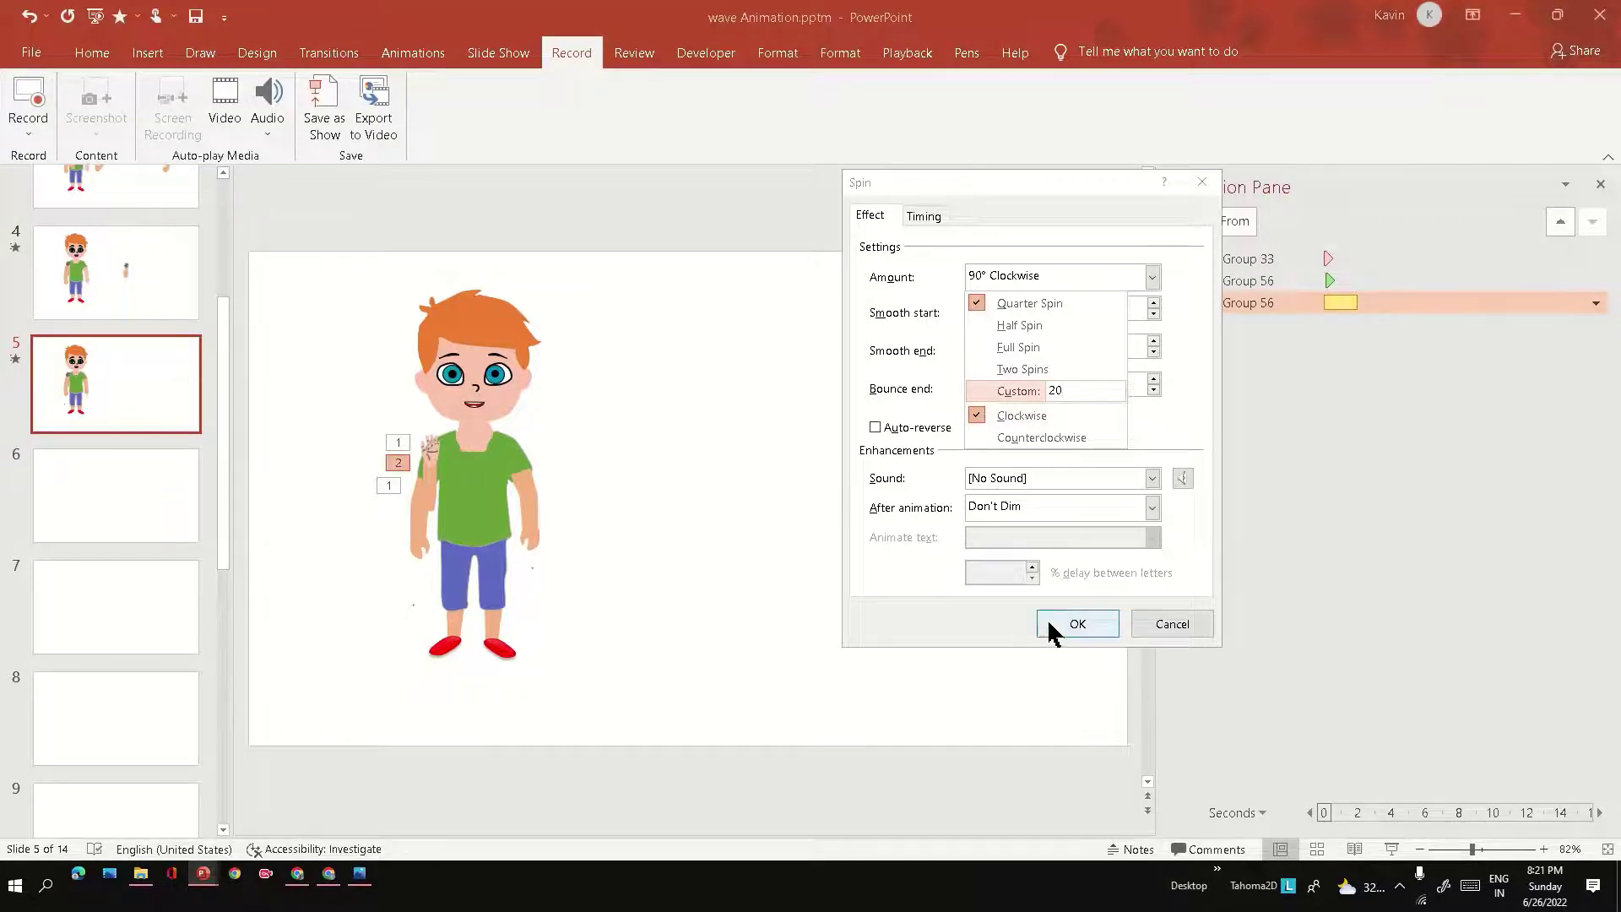
left_click(1156, 465)
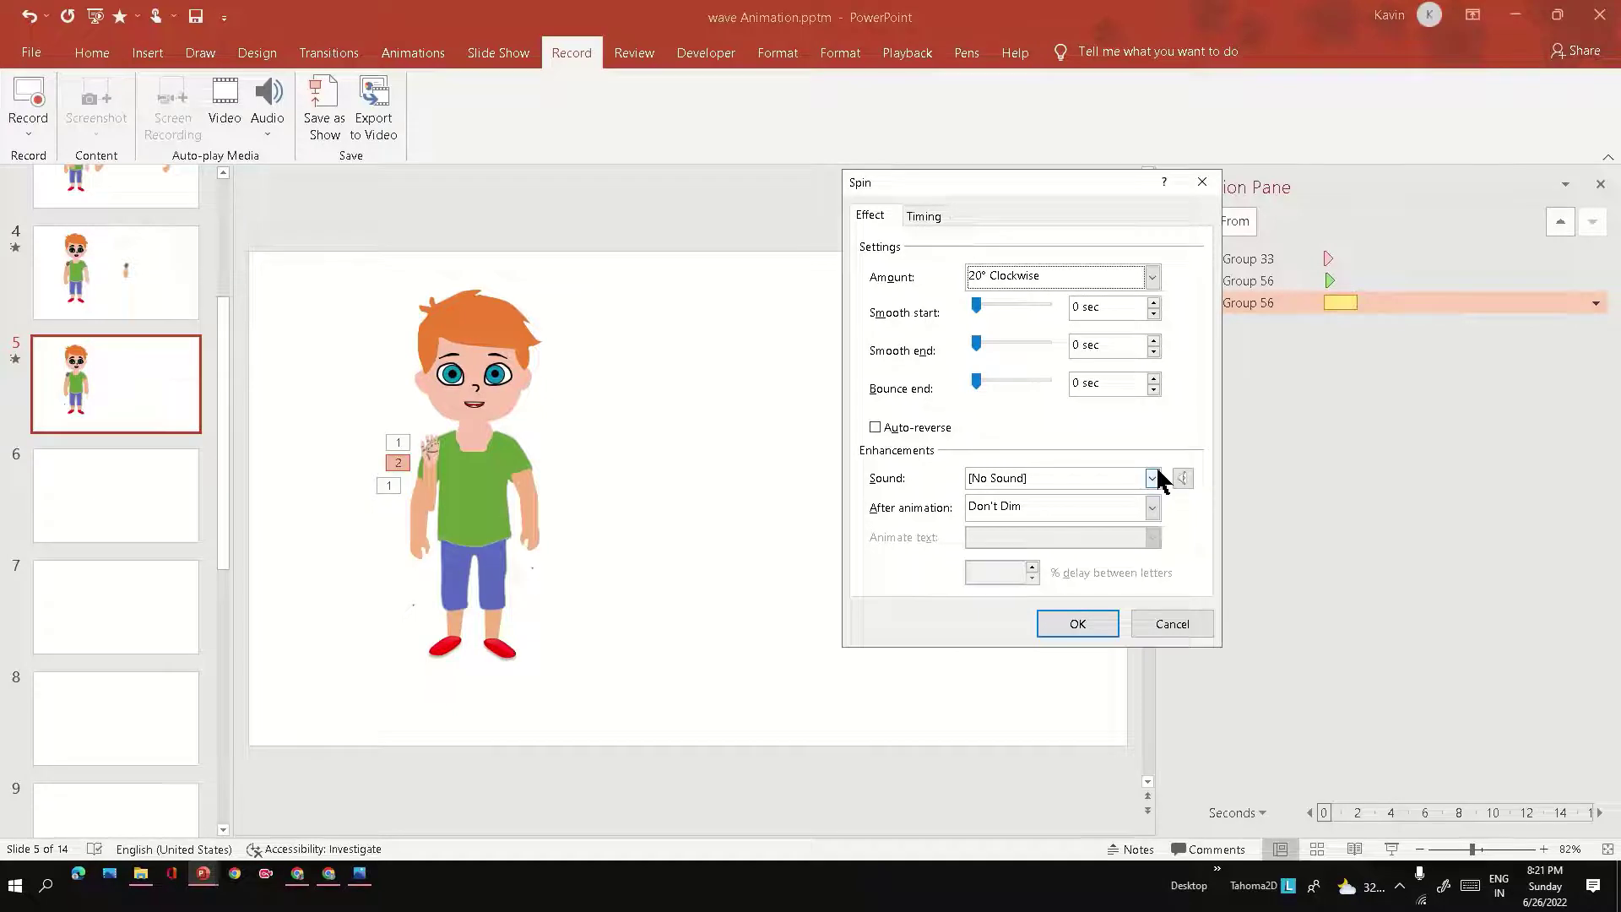
left_click(1077, 623)
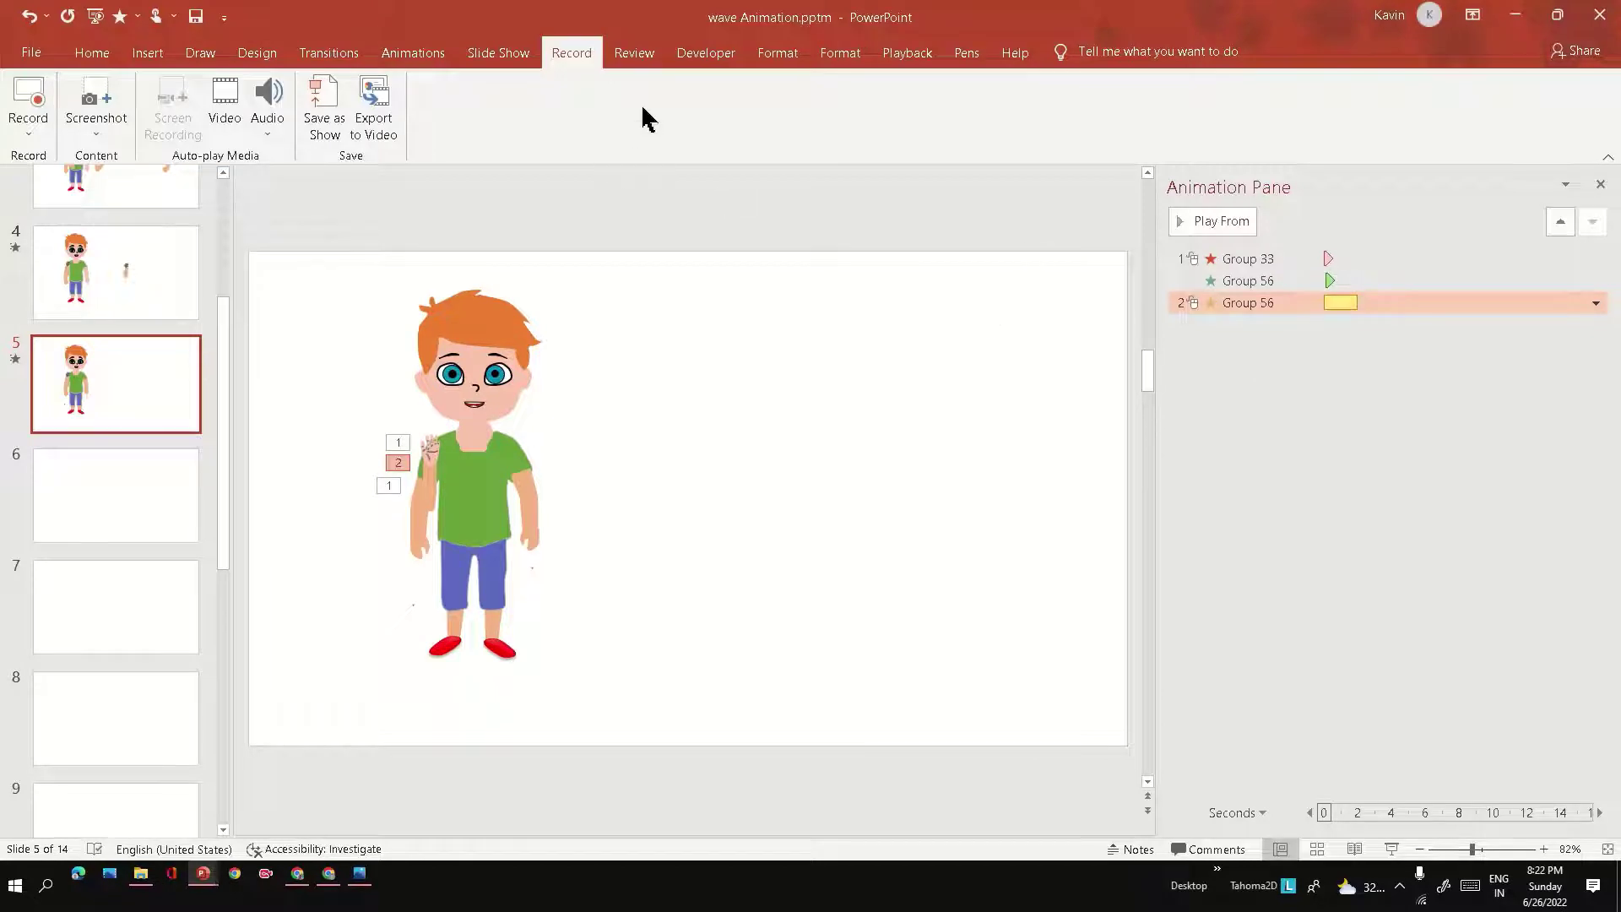
Set the Group 56 spin Duration to 1 second (Fast) and preview it
left_click(1595, 302)
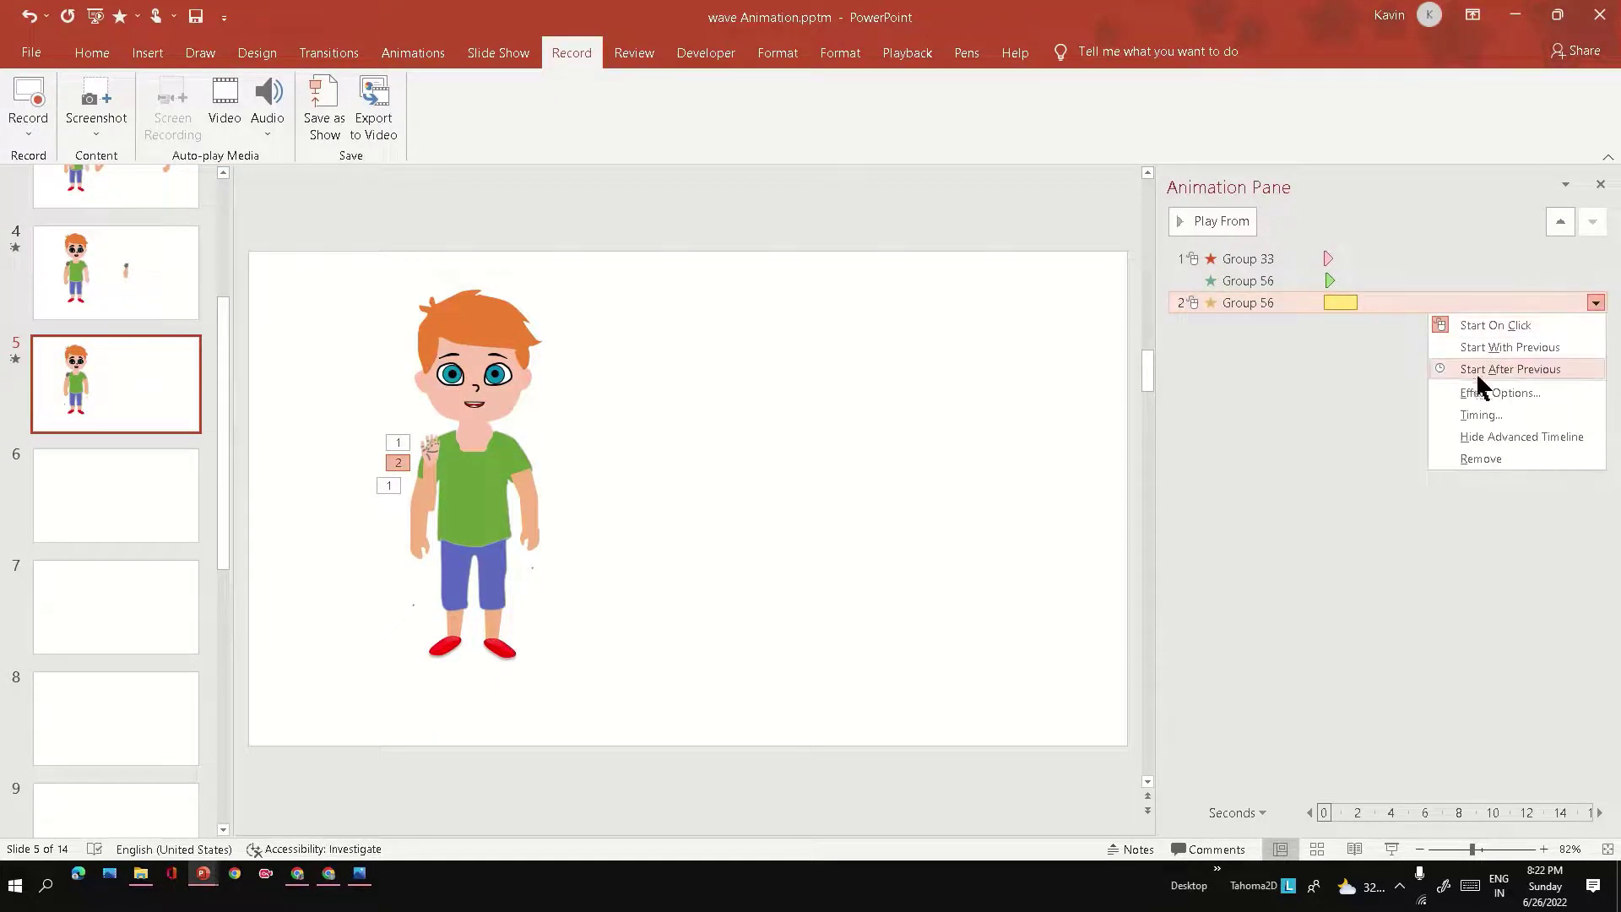
left_click(1480, 417)
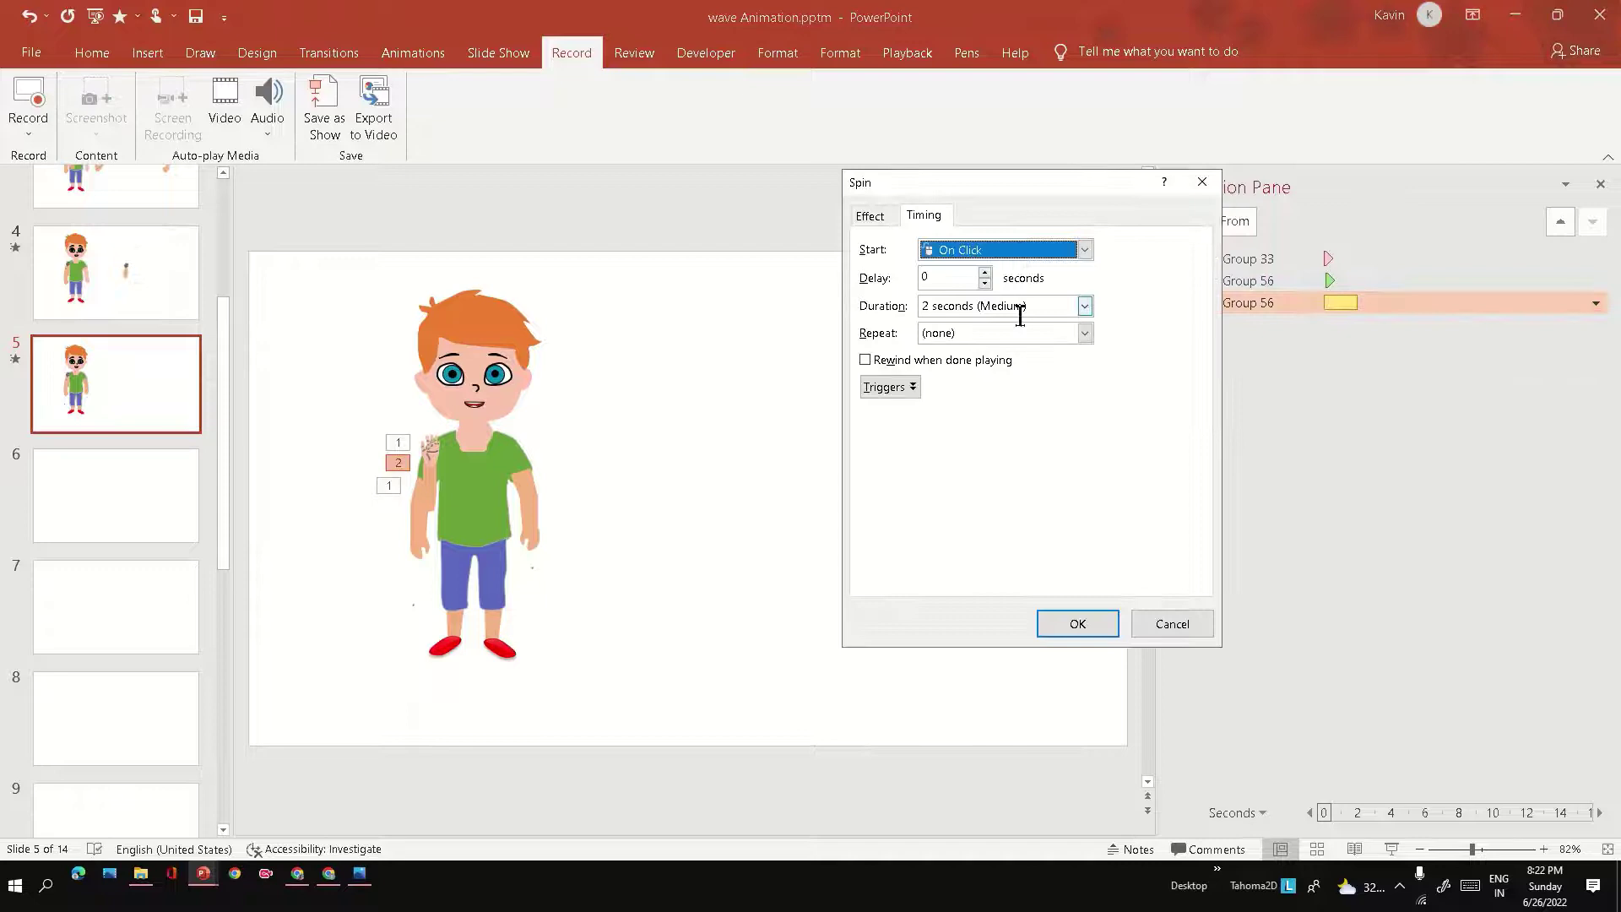
left_click(1086, 305)
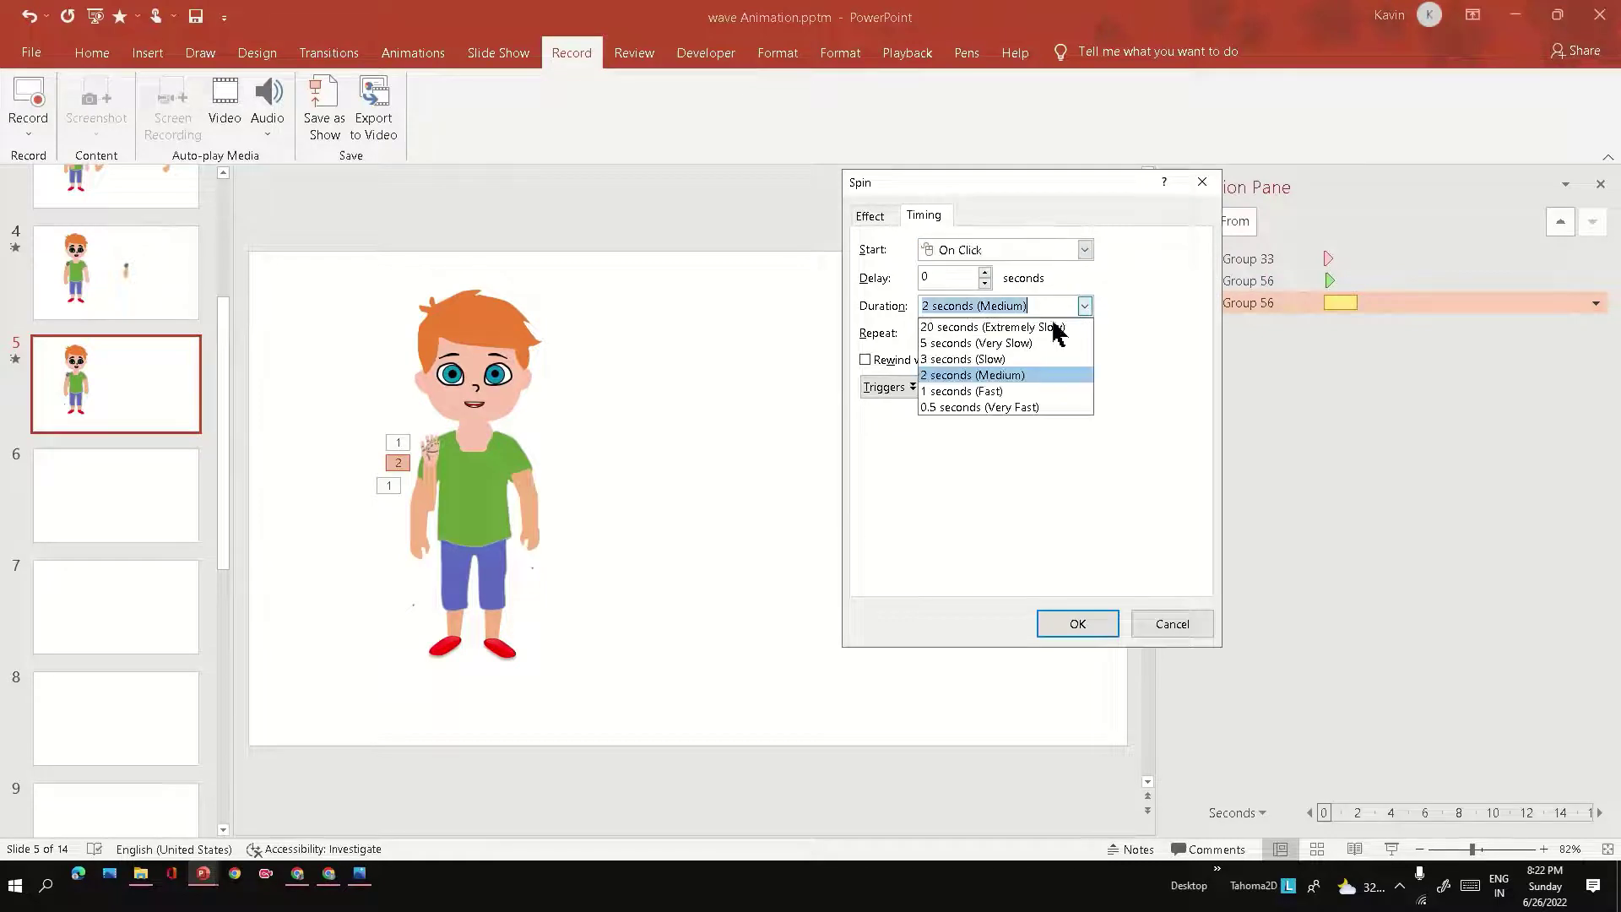
left_click(973, 392)
left_click(874, 217)
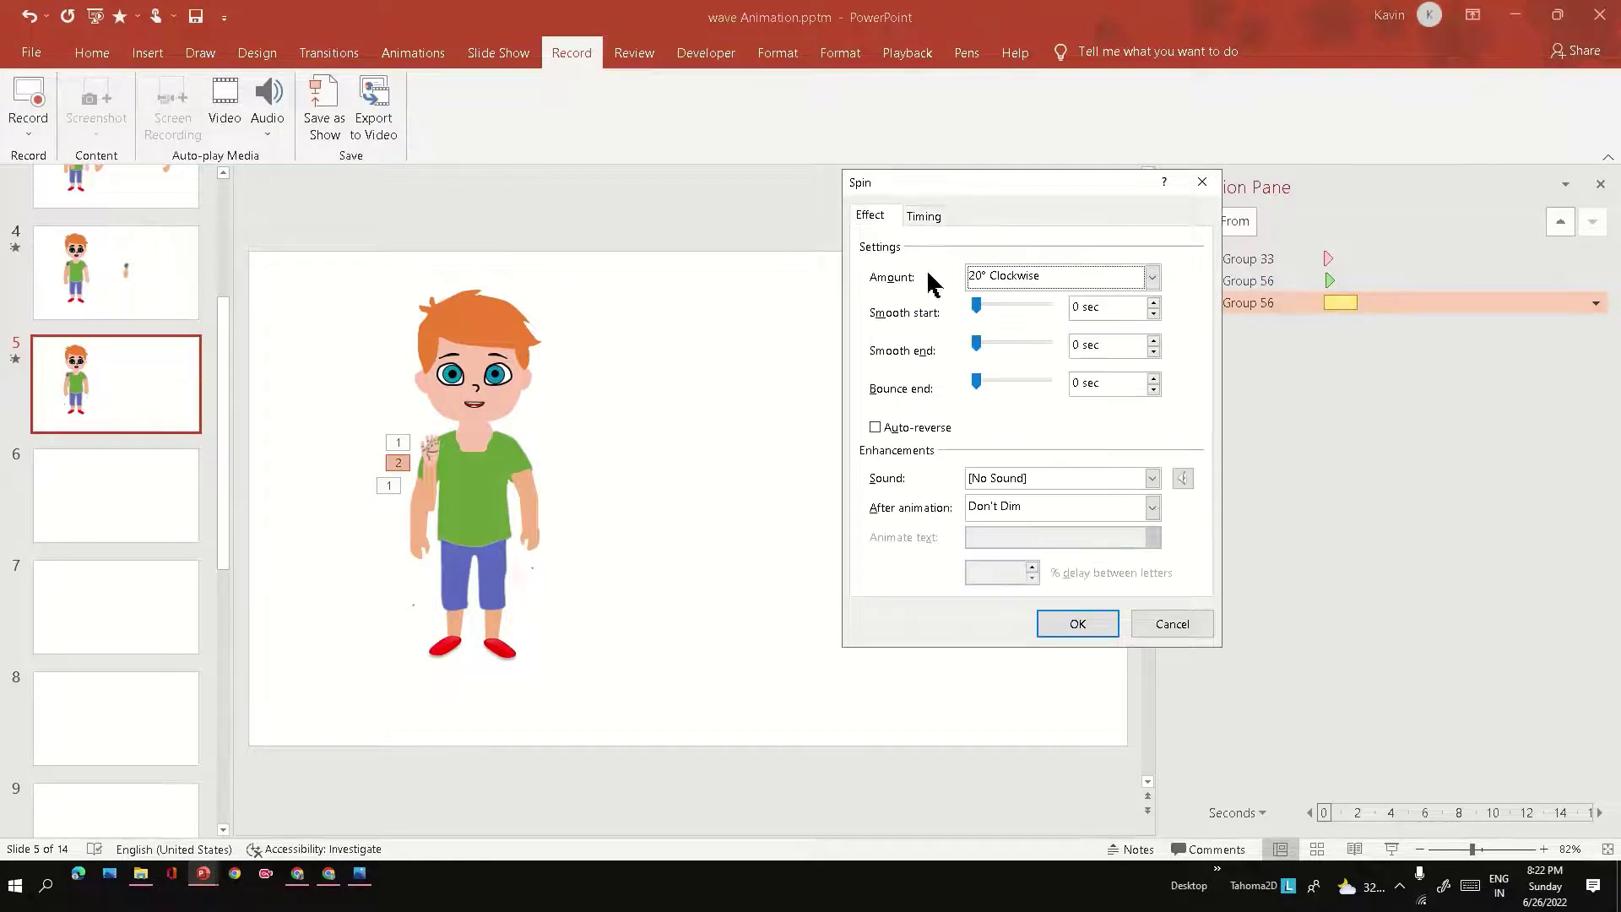
left_click(1053, 277)
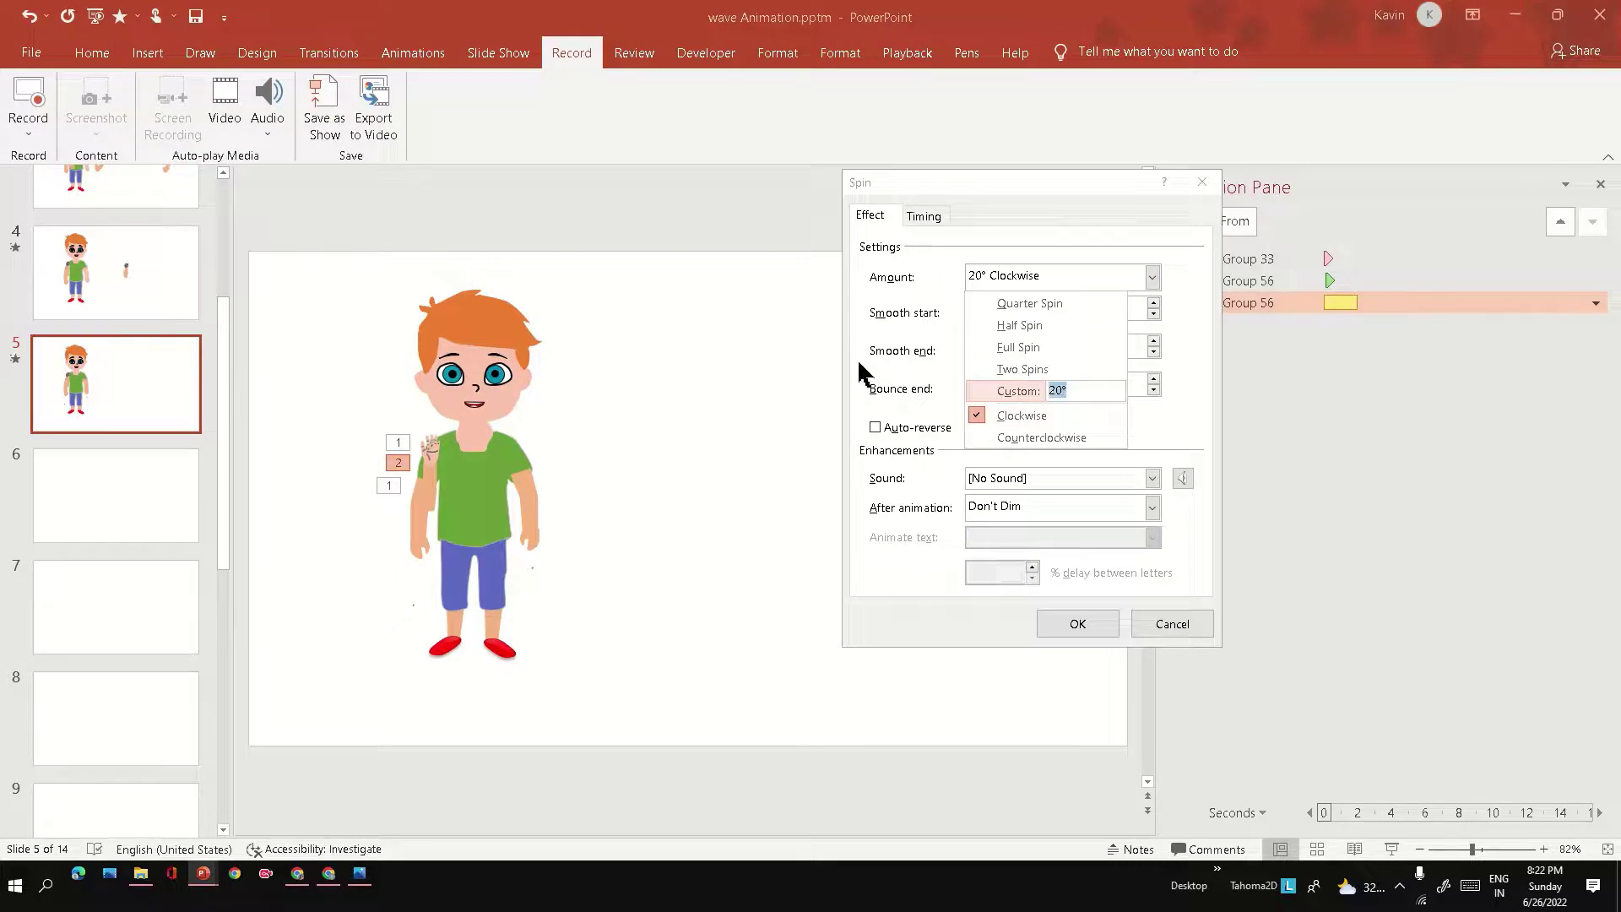
left_click(1074, 624)
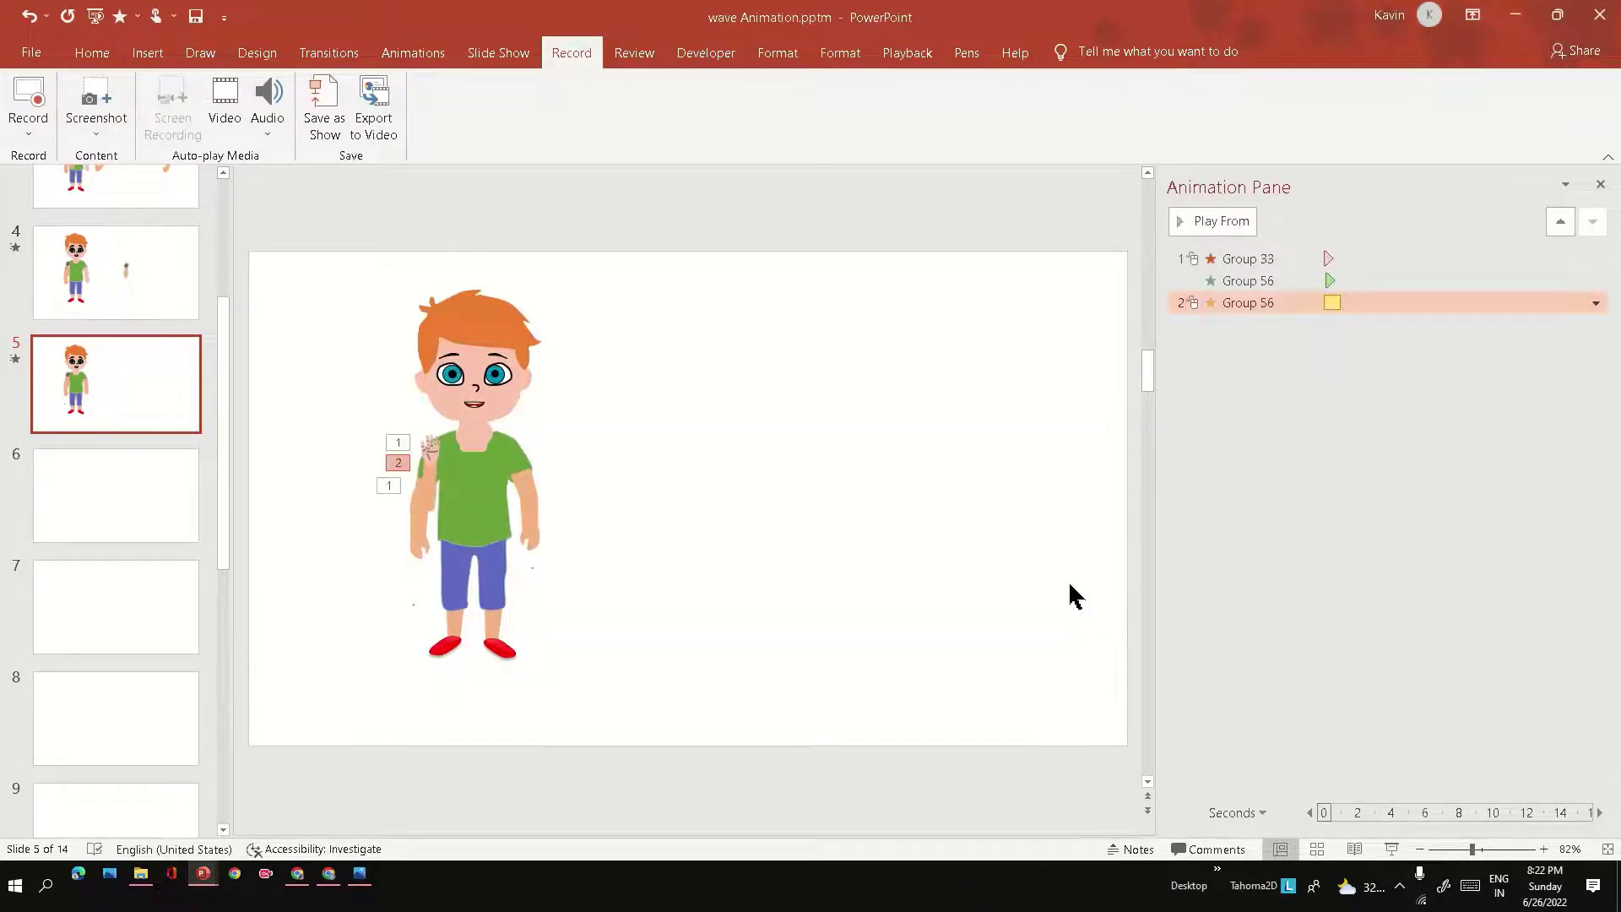
left_click(1597, 303)
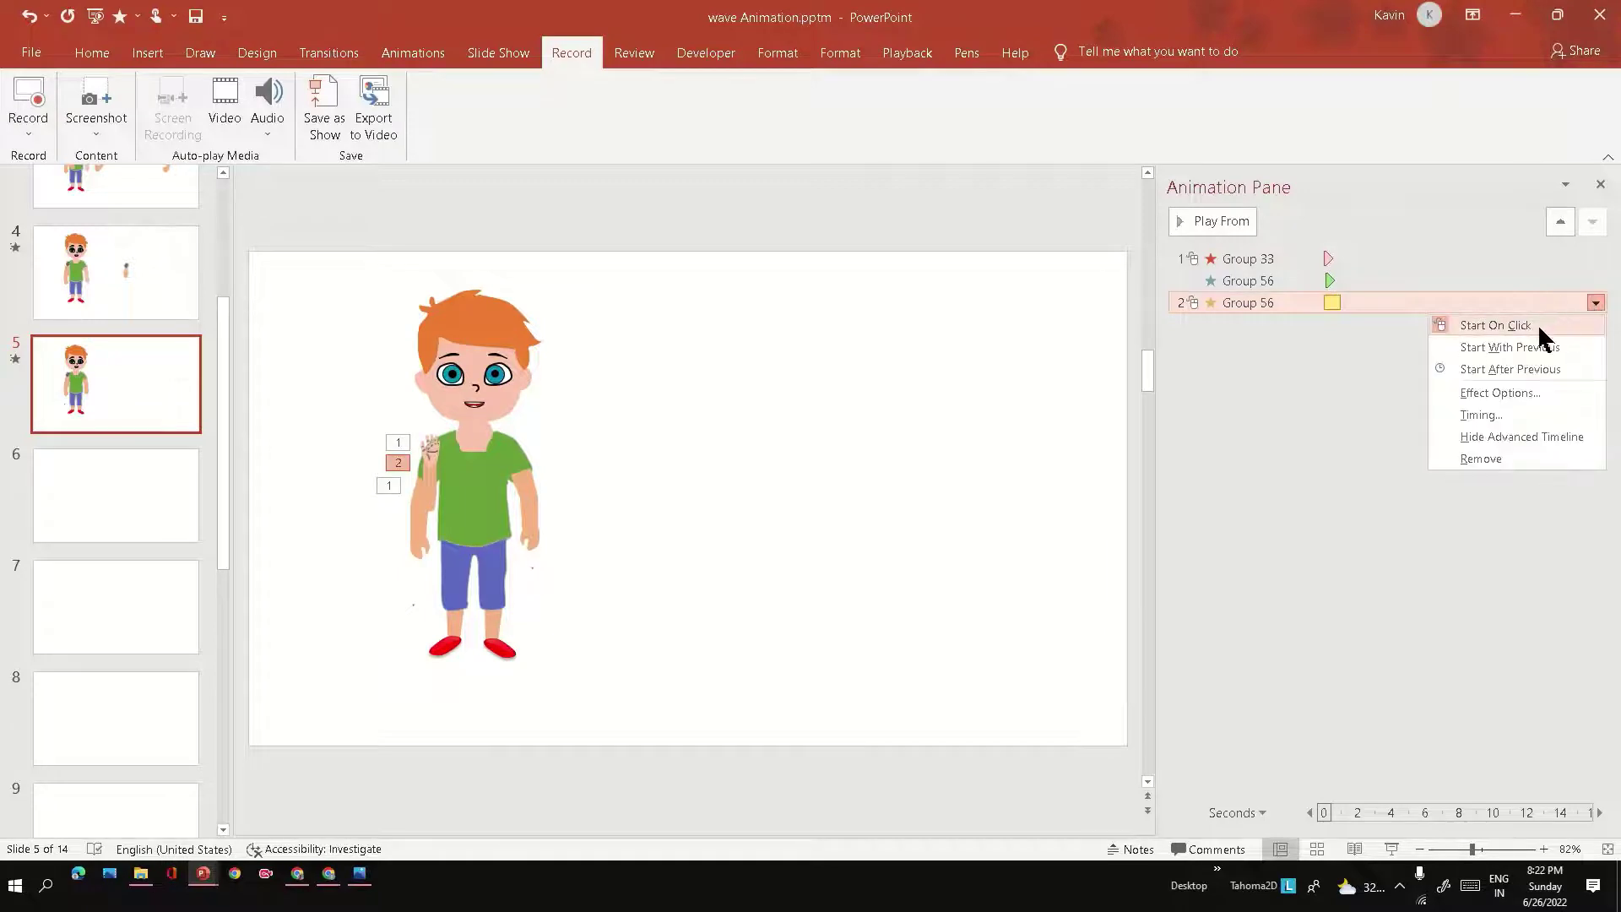
left_click(1390, 557)
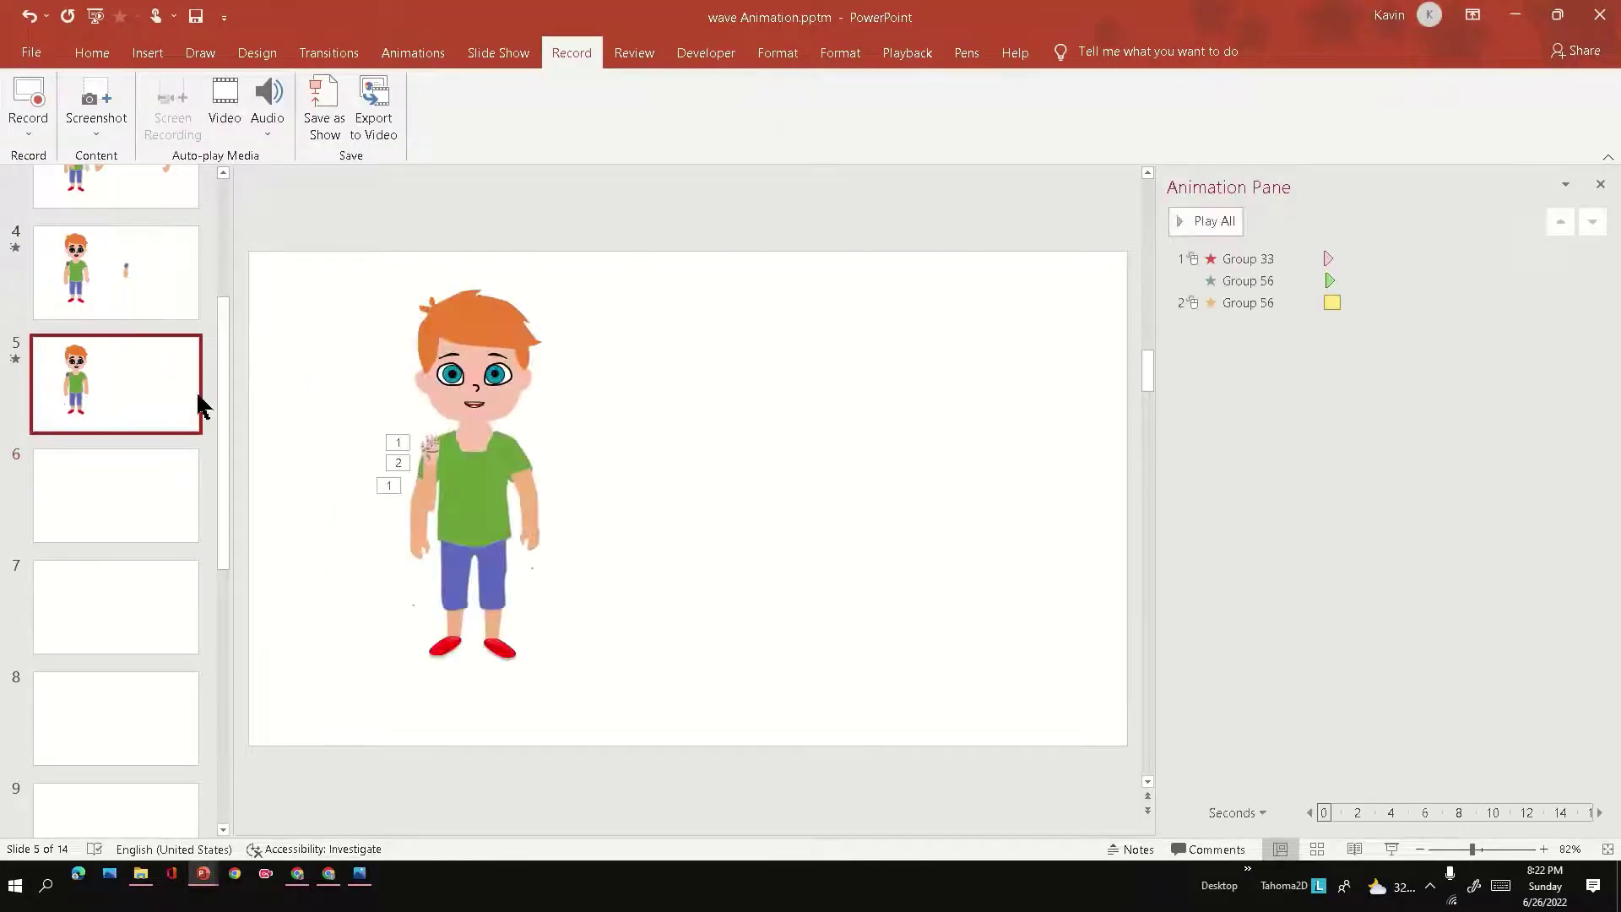
Start the Group 56 spin With Previous and preview the slideshow
left_click(1533, 304)
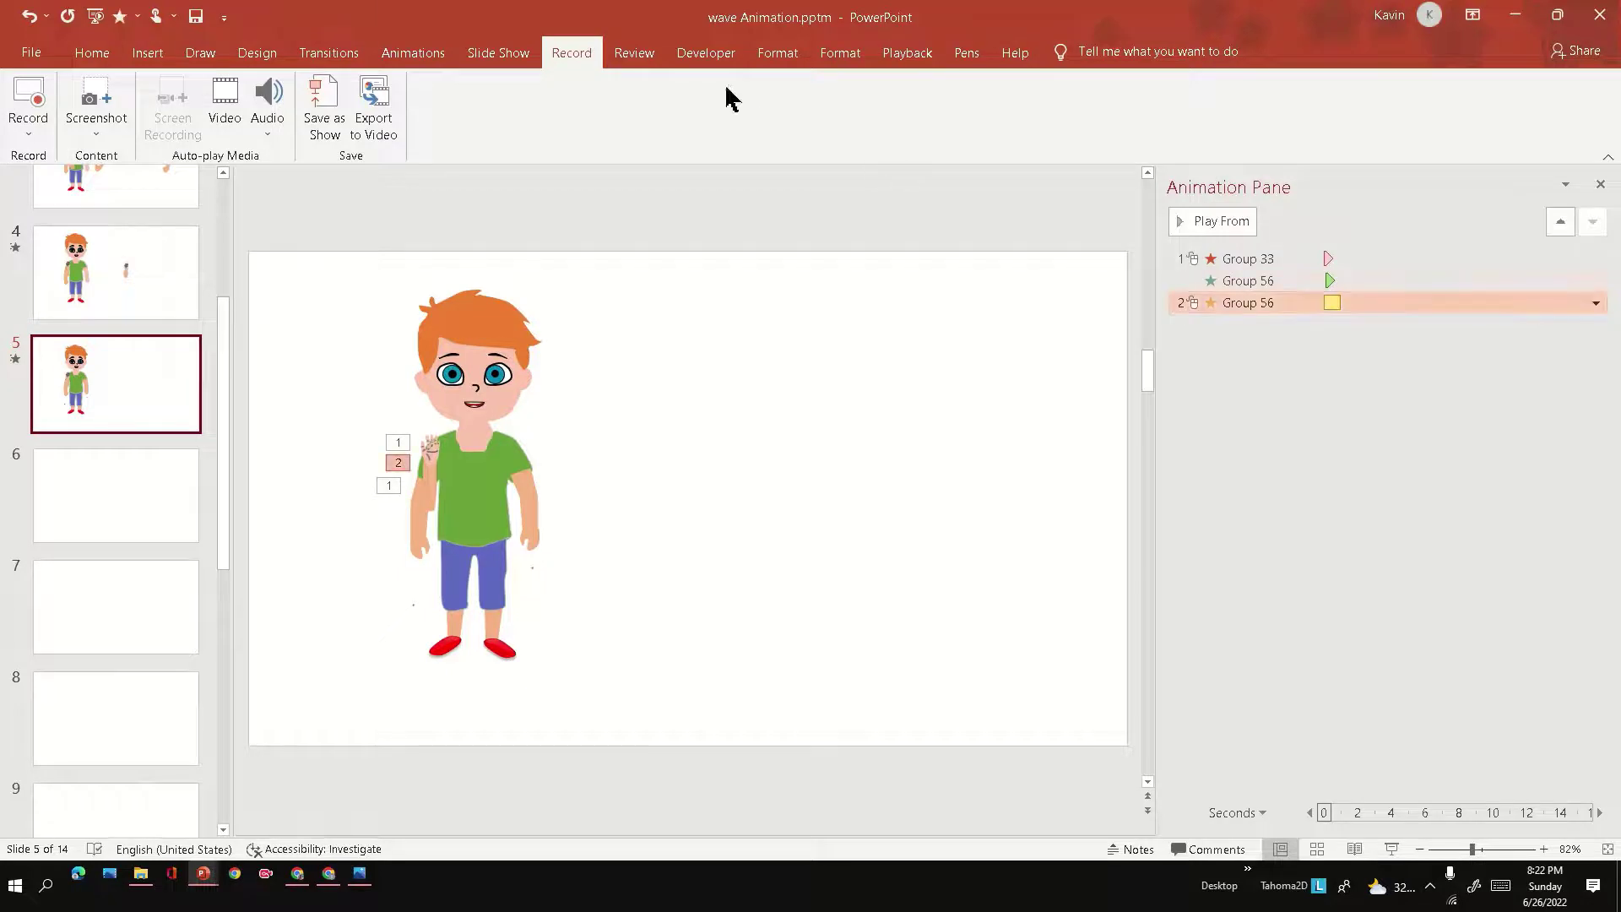
left_click(413, 53)
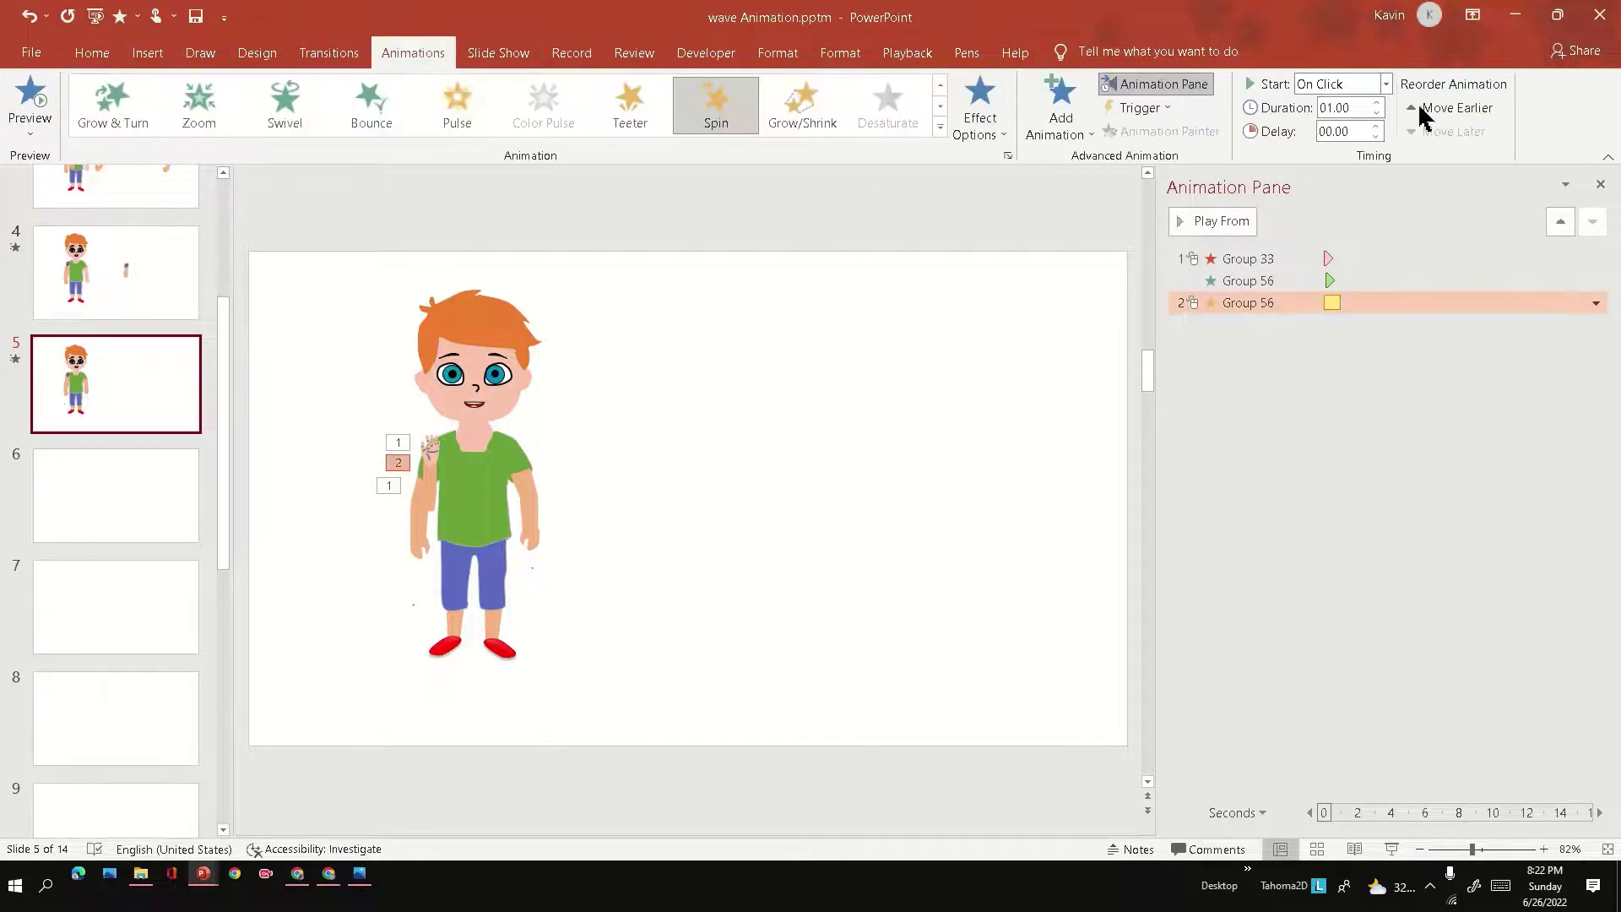
left_click(1385, 83)
left_click(1343, 127)
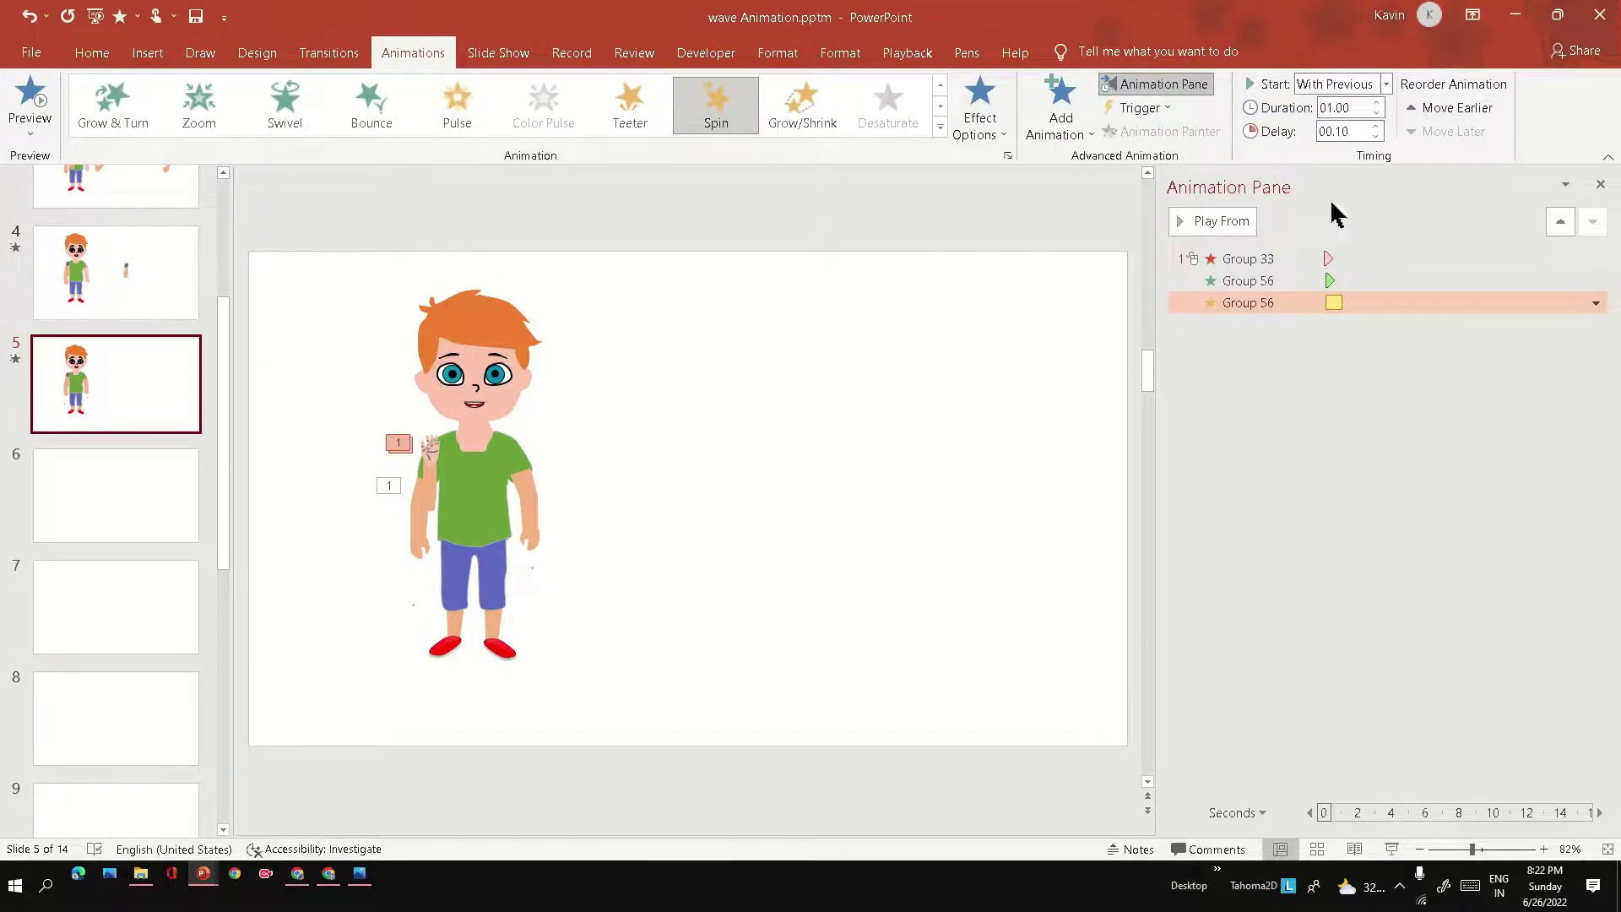
left_click(1280, 280)
left_click(1277, 280)
left_click(1294, 335)
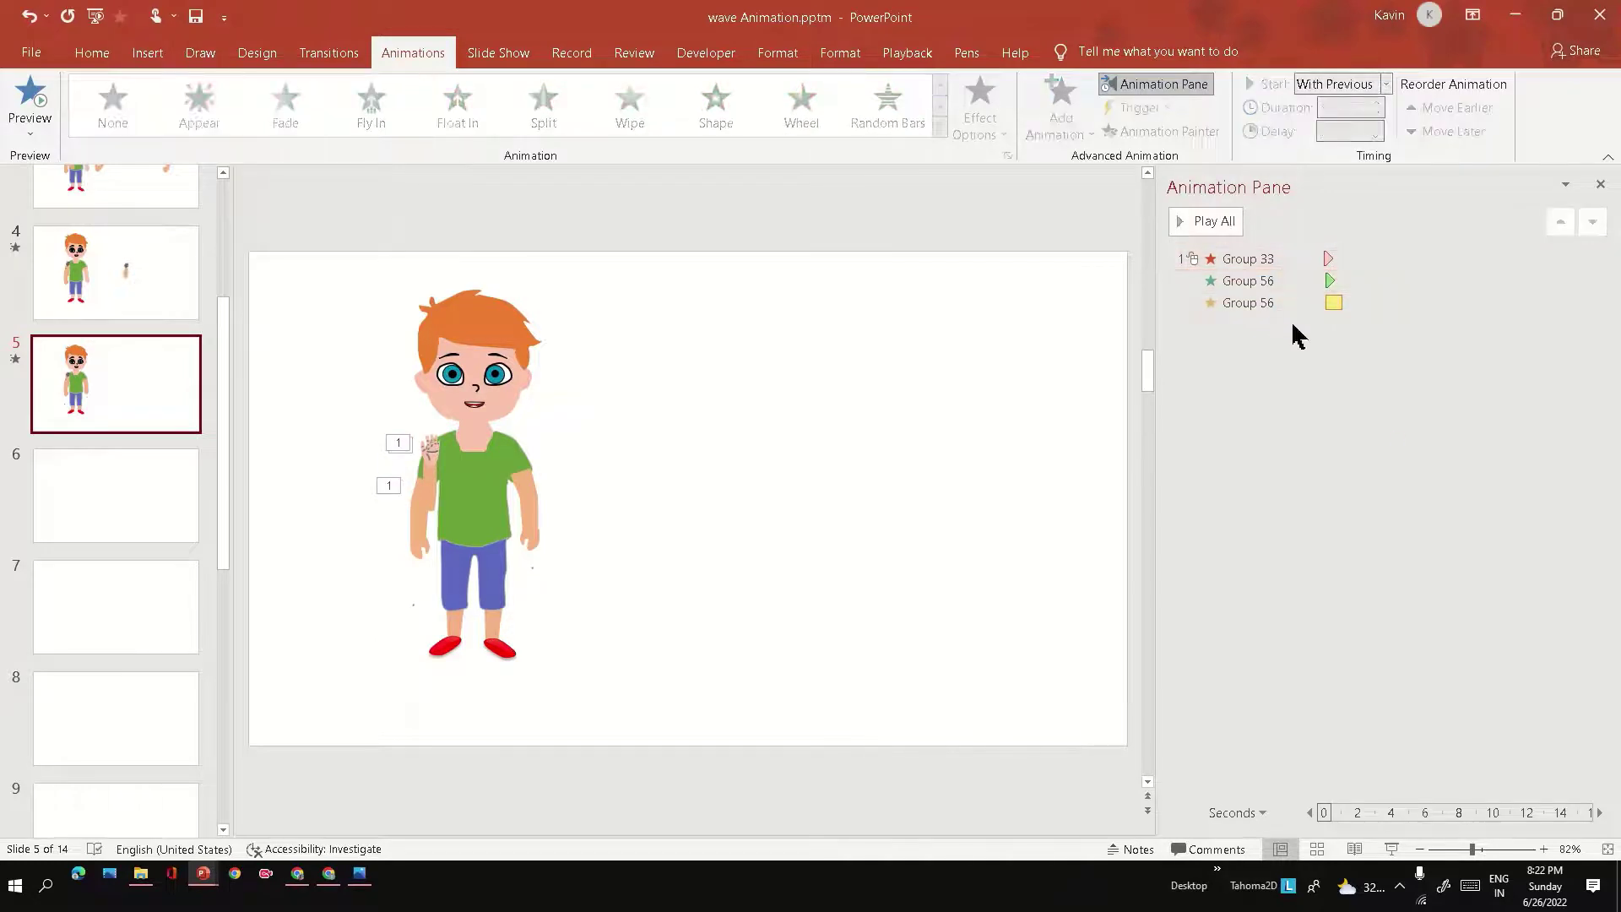
left_click(1391, 848)
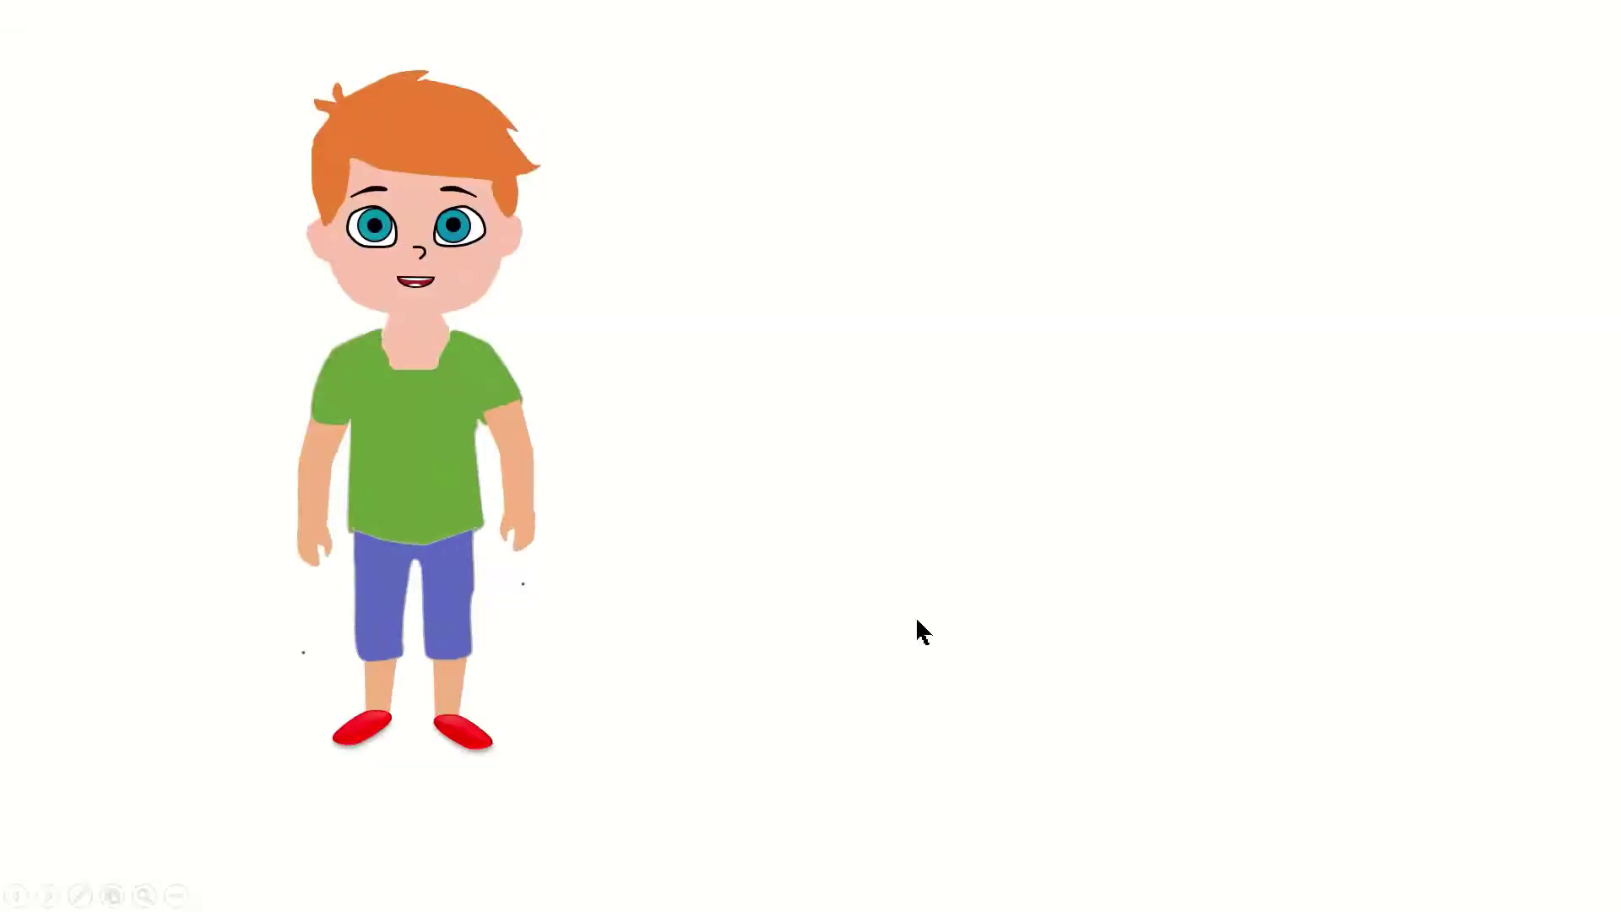
key("Escape")
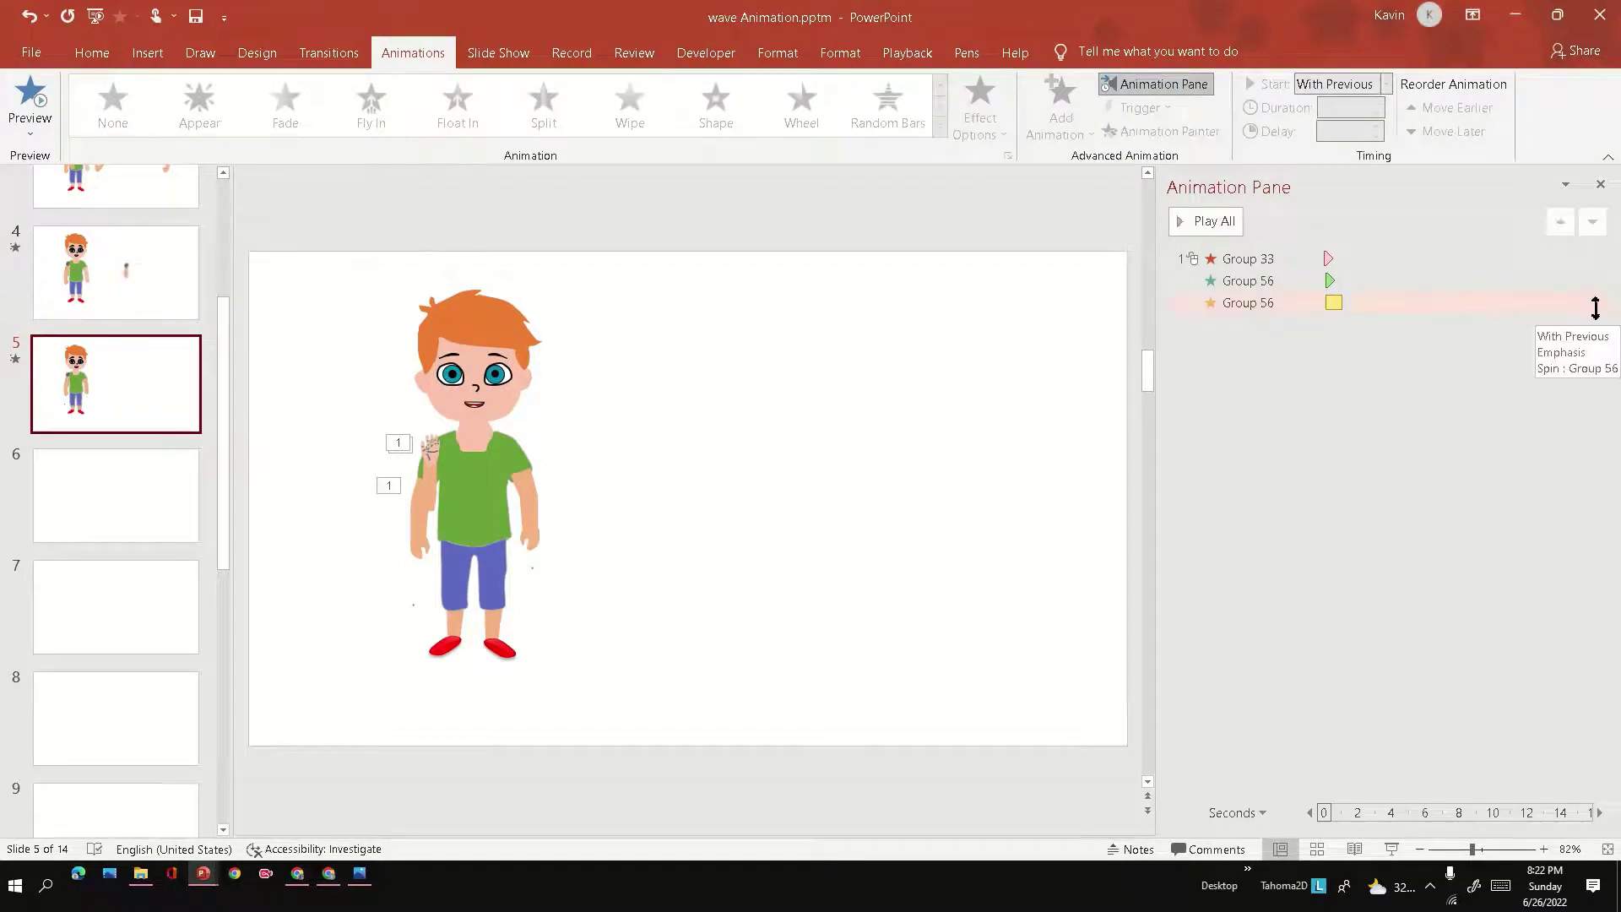
Turn on Auto-reverse in the Group 56 spin's Effect Options
left_click(1569, 304)
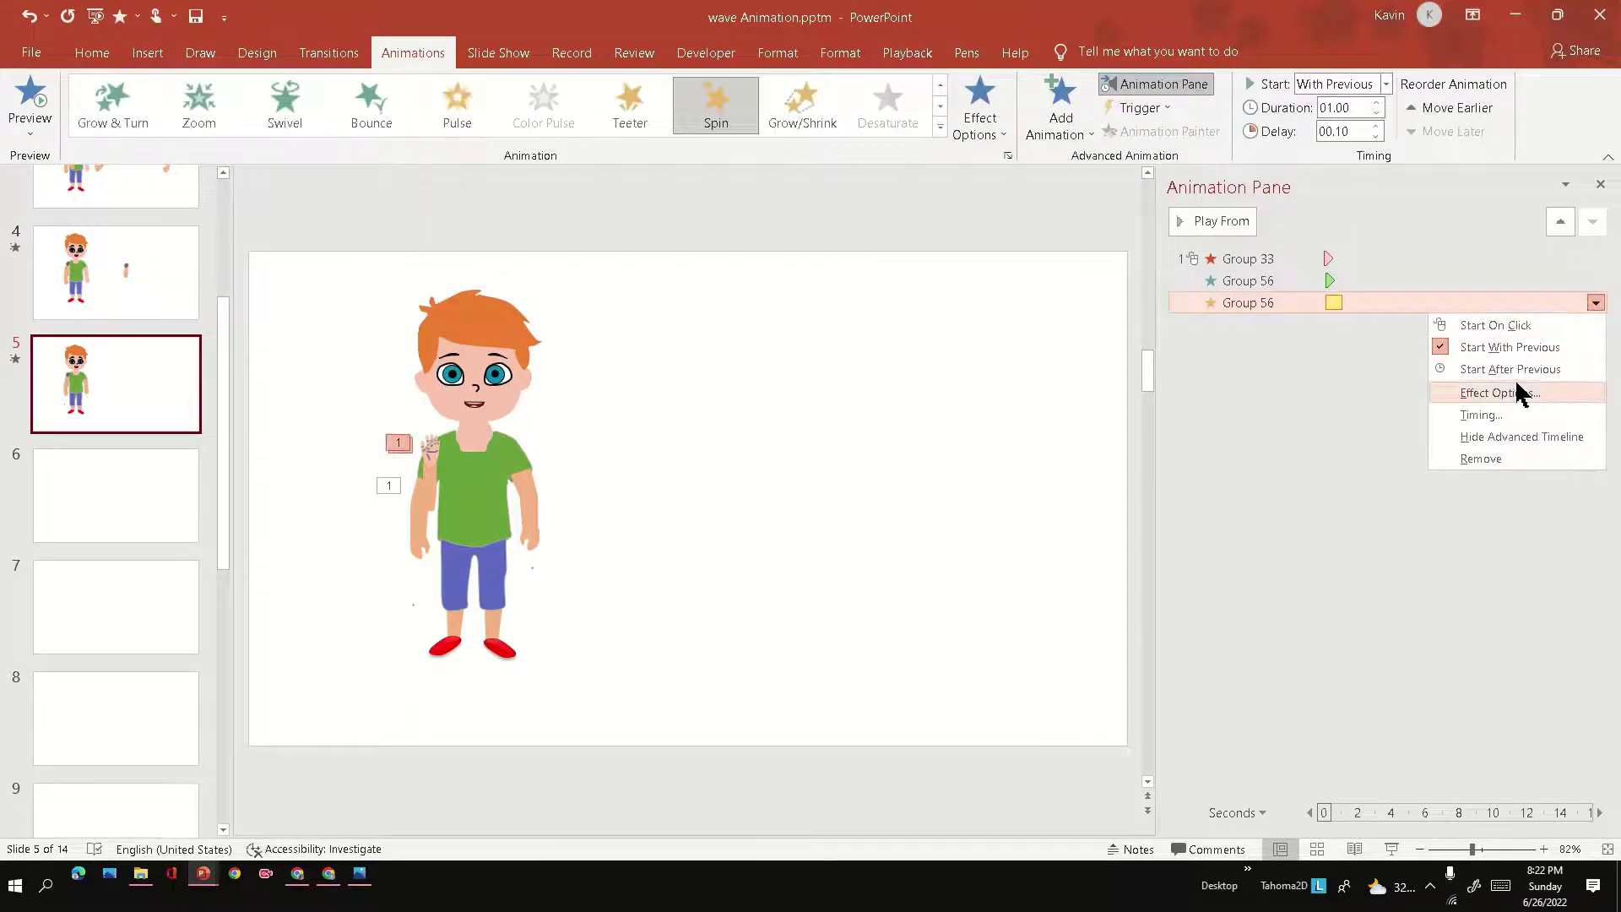
left_click(1522, 393)
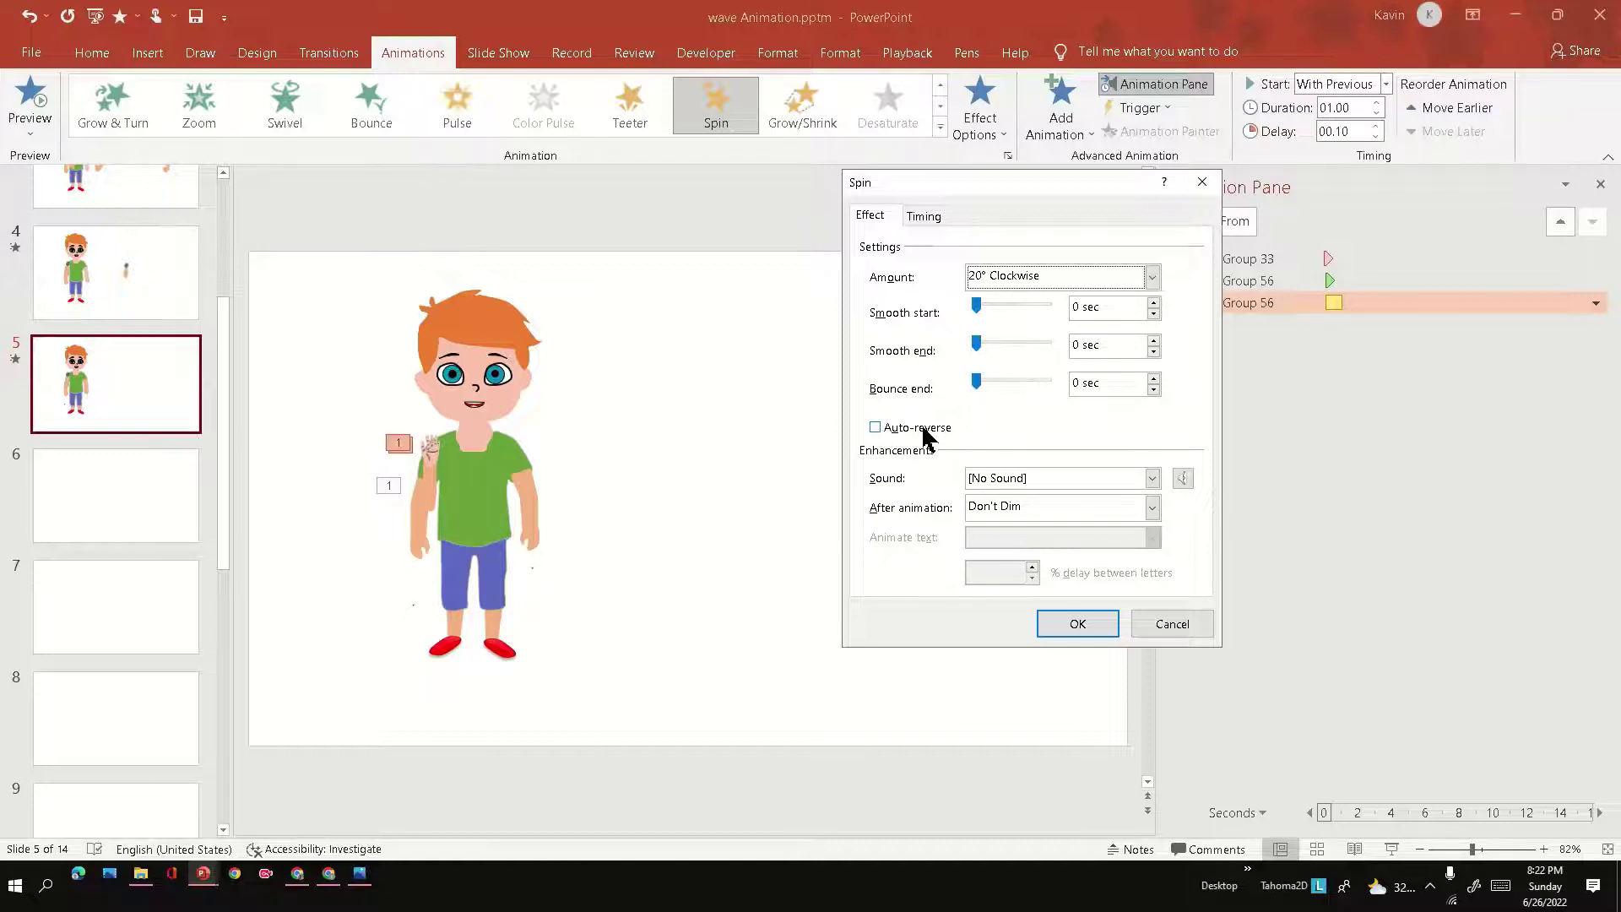
left_click(924, 434)
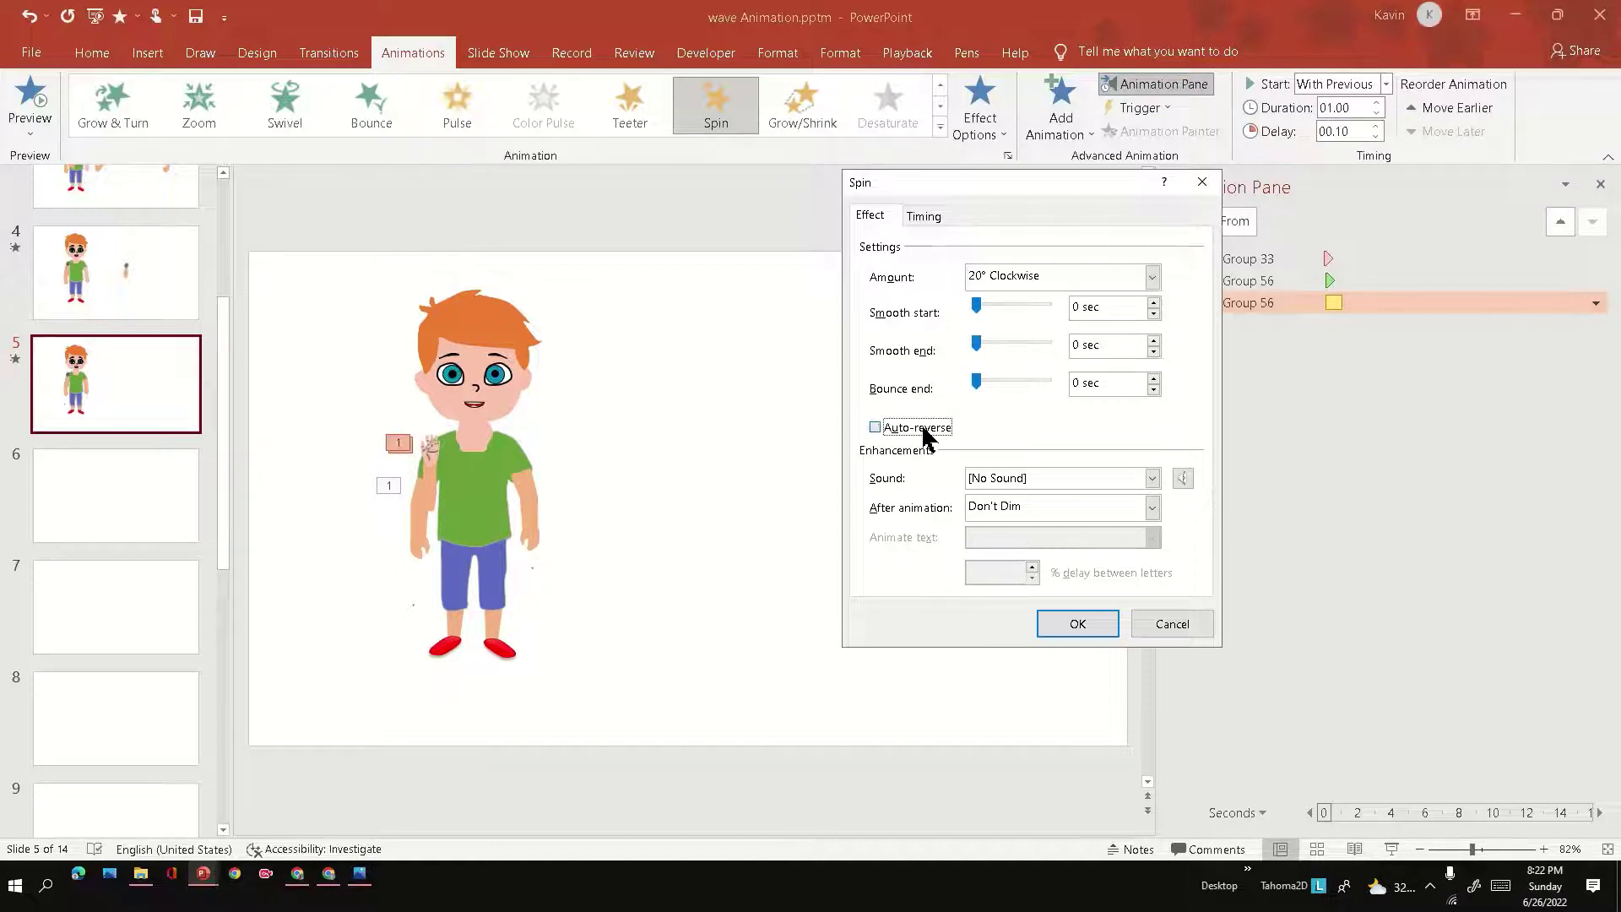
left_click(1078, 626)
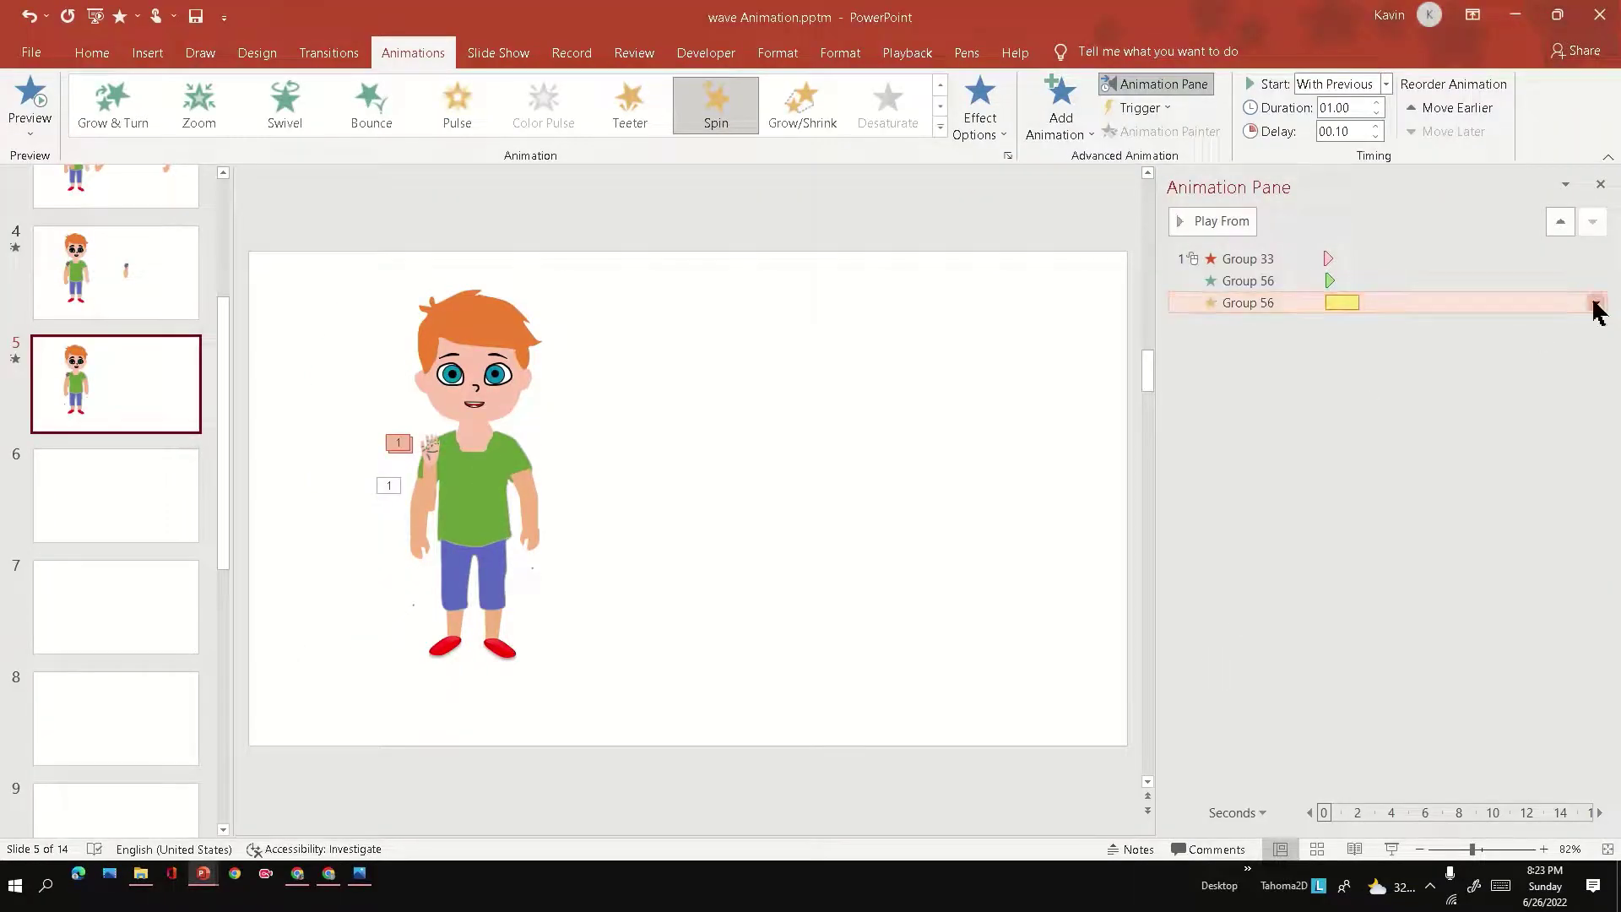
Set the Group 56 spin's Repeat to Until End of Slide in Timing
left_click(1596, 304)
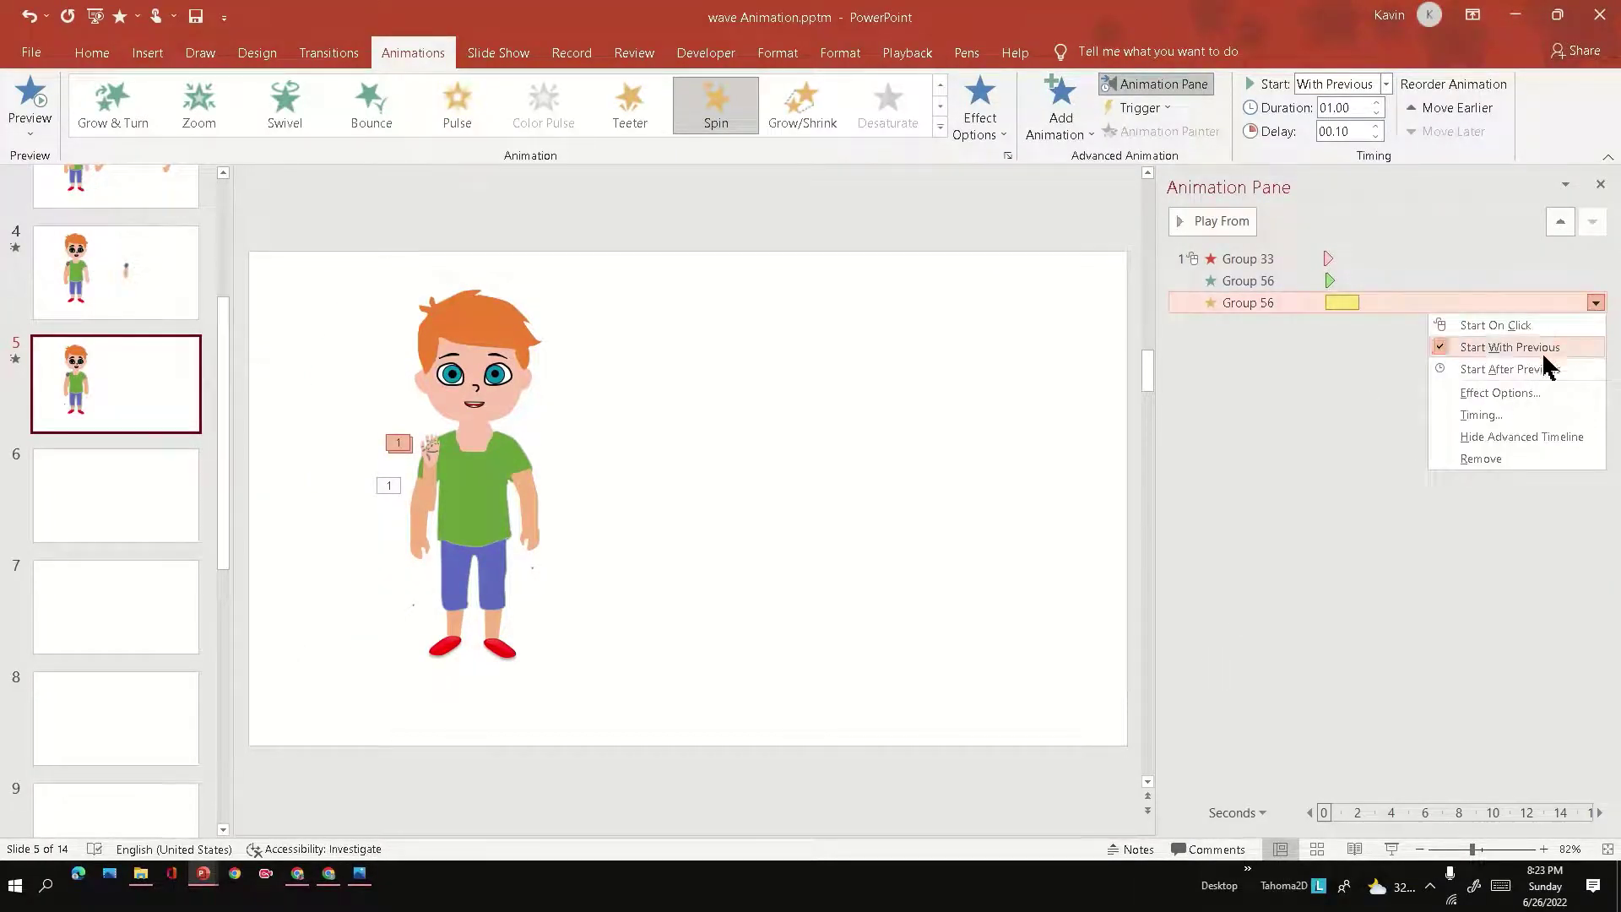
left_click(1496, 415)
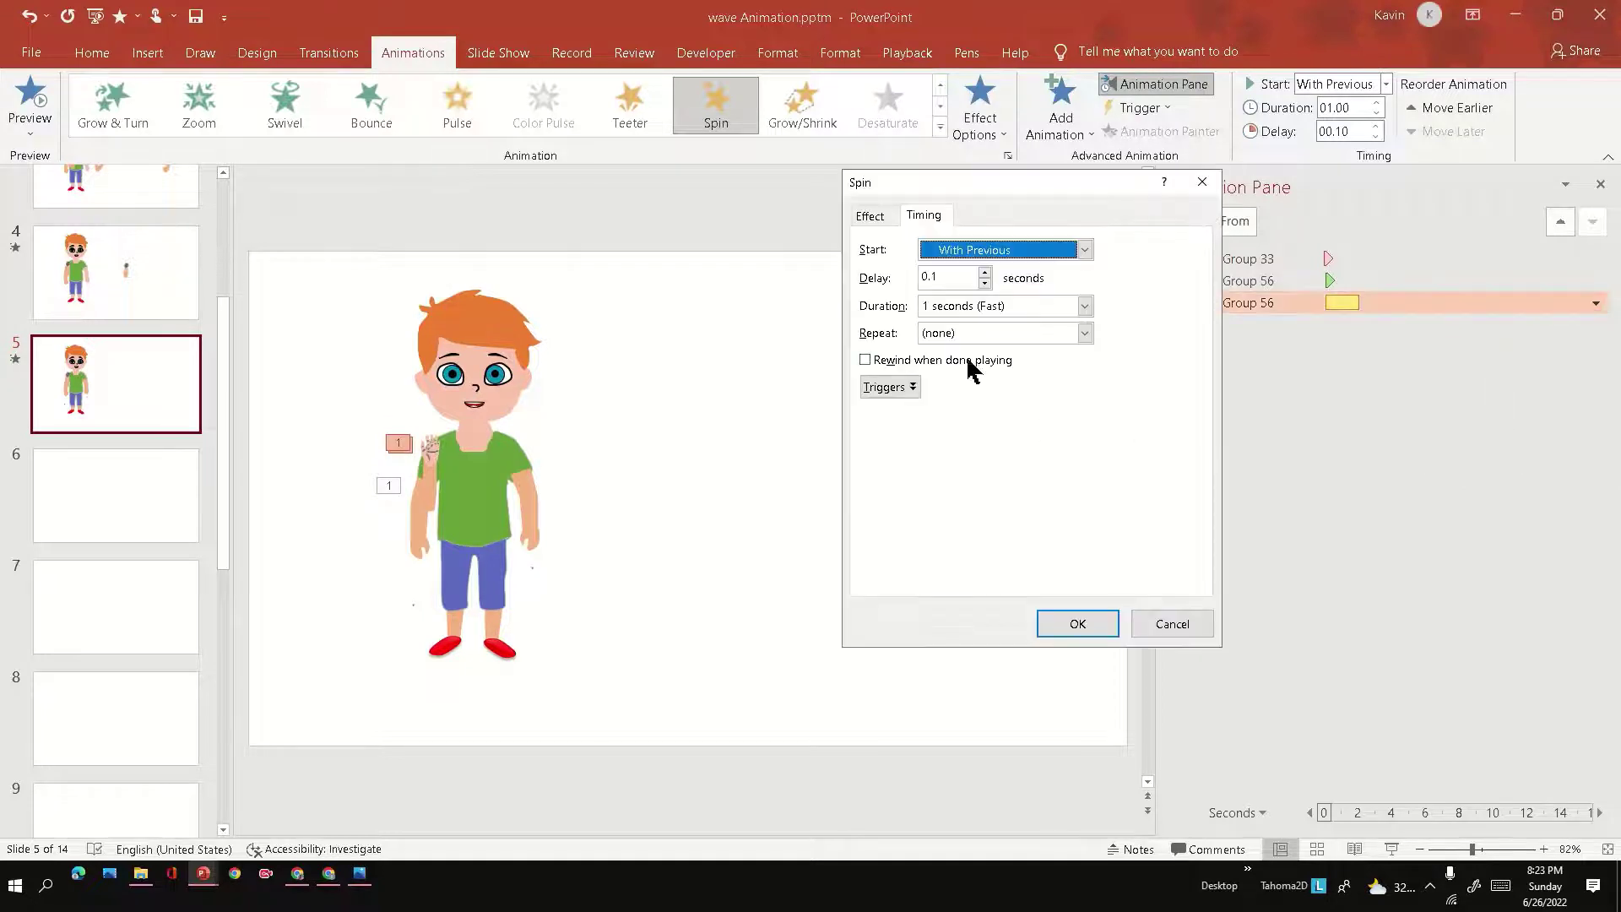
left_click(1085, 334)
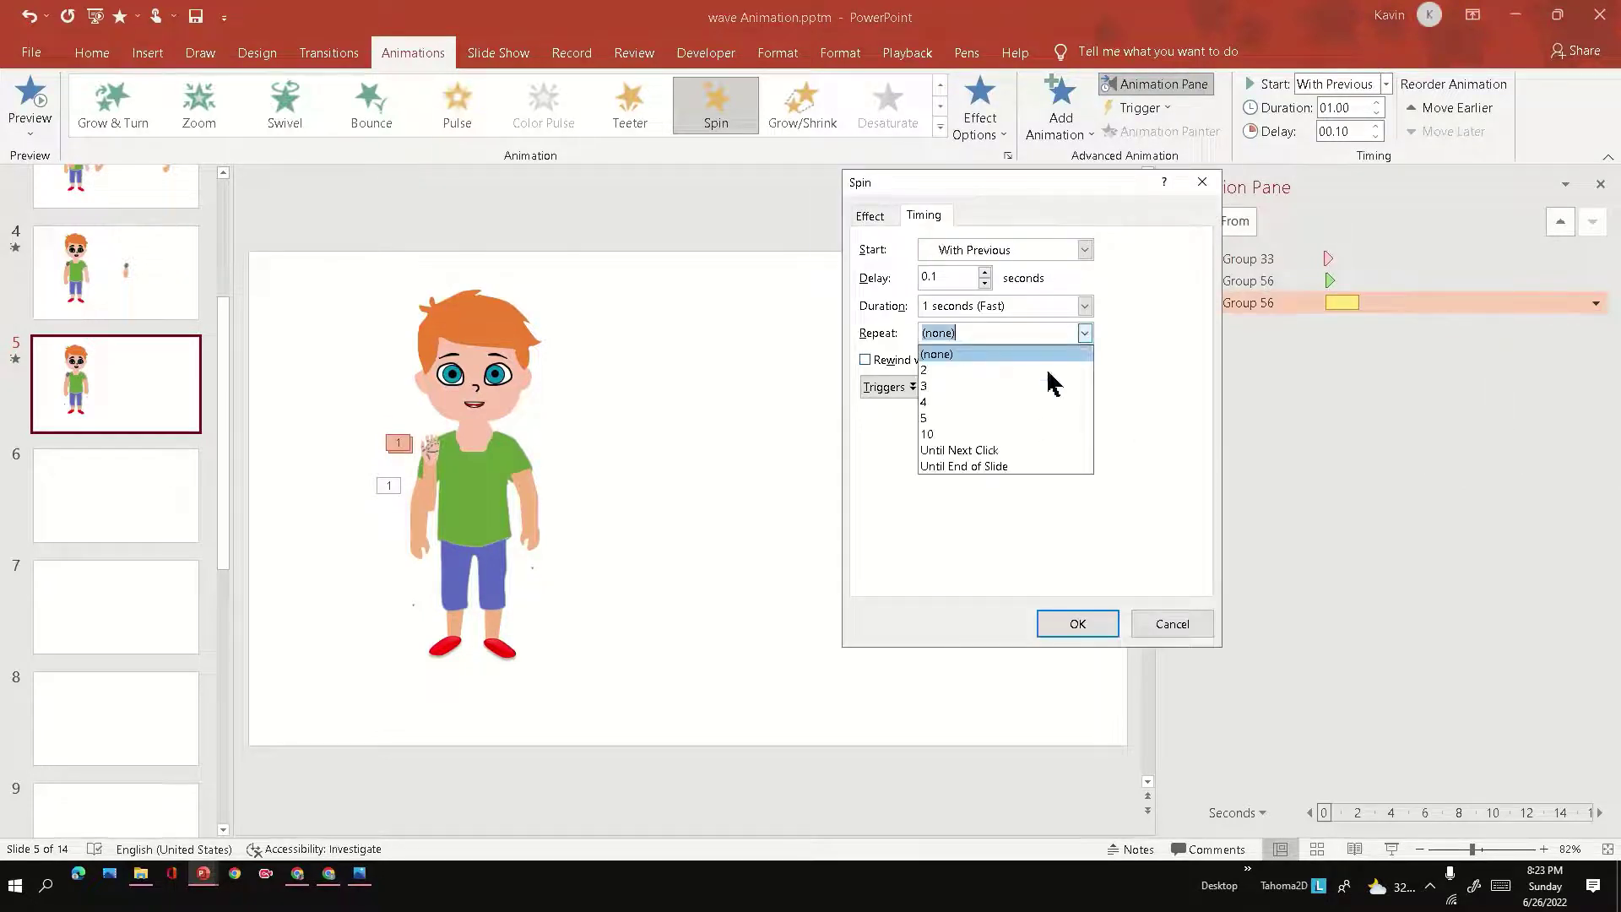
left_click(967, 466)
left_click(1076, 623)
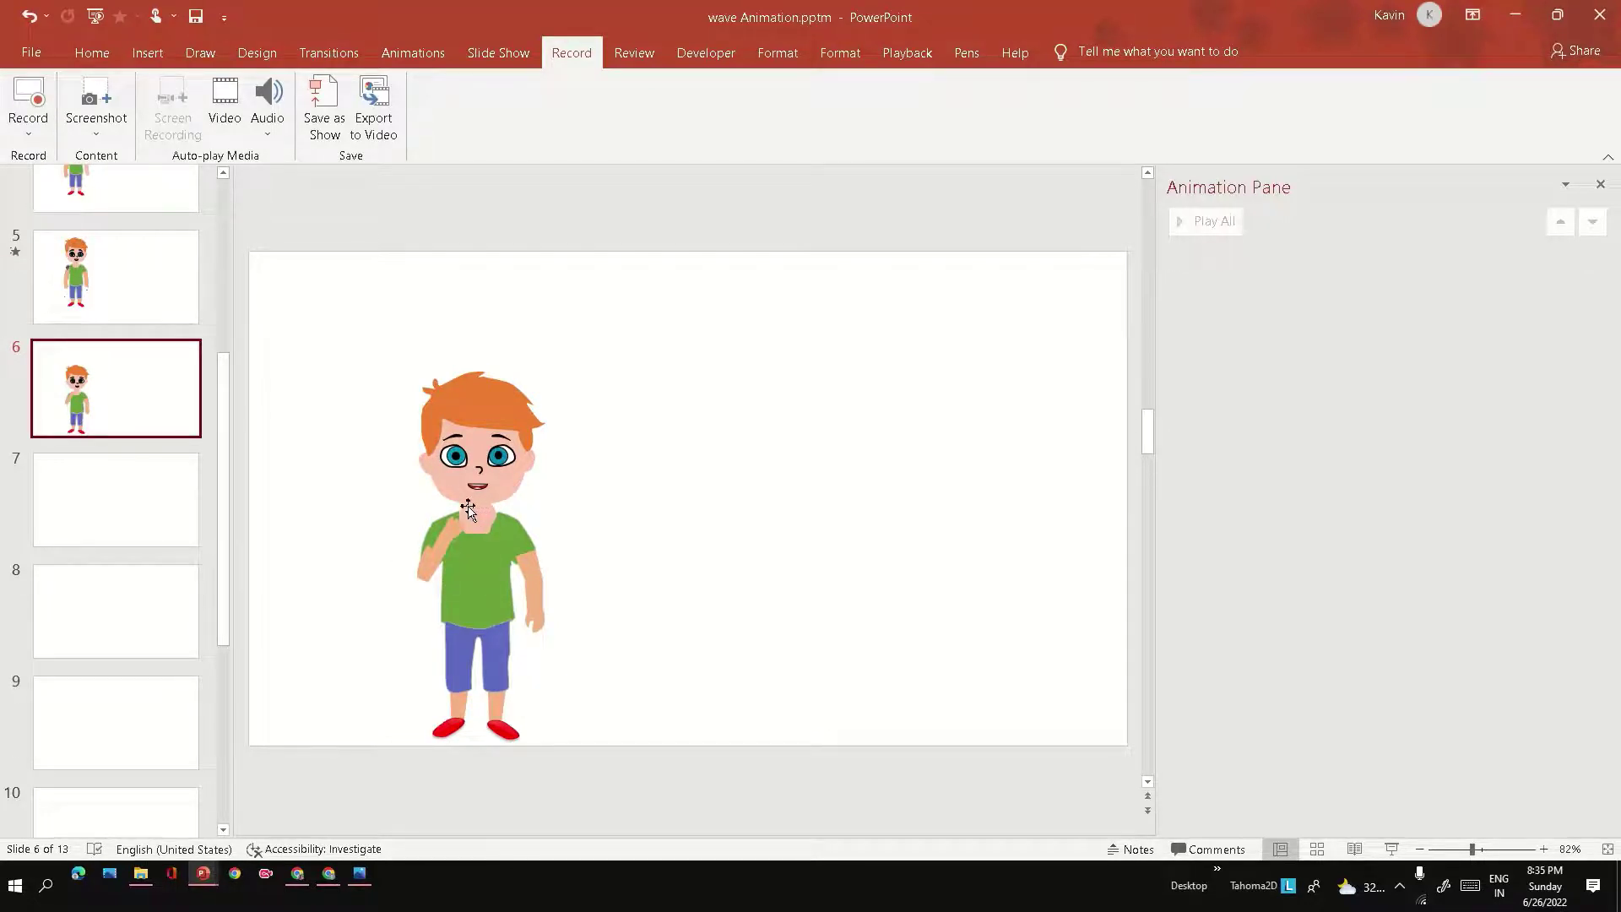
Draw a tall thin rectangle with red fill and a Bevel effect
left_click(144, 54)
left_click(322, 127)
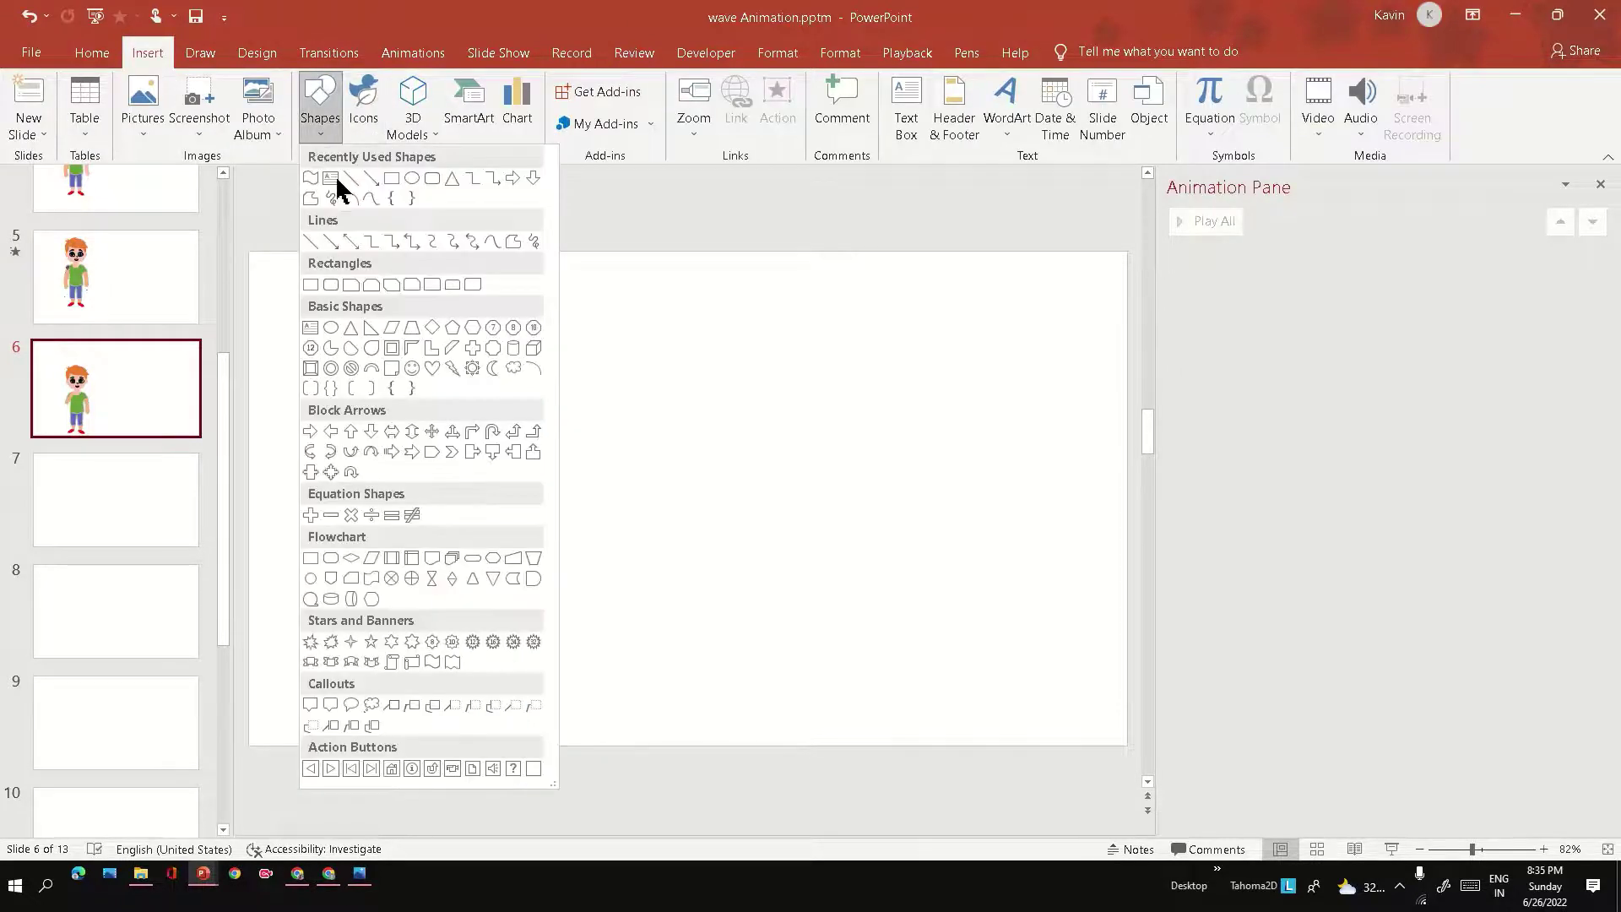
left_click(400, 185)
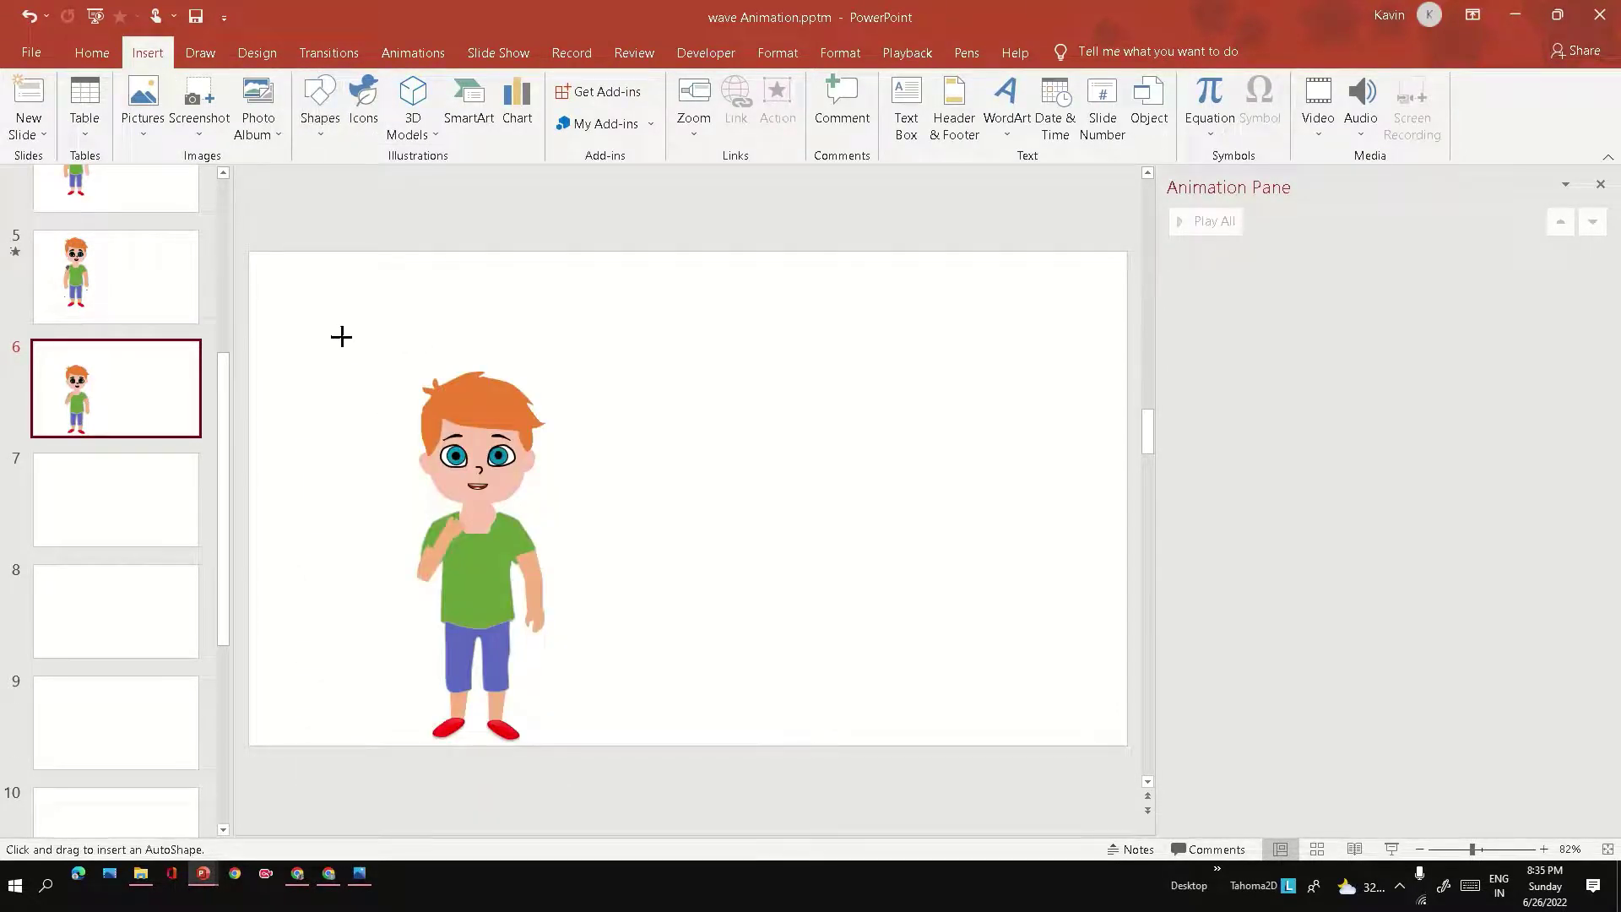
left_click_drag(341, 335, 346, 669)
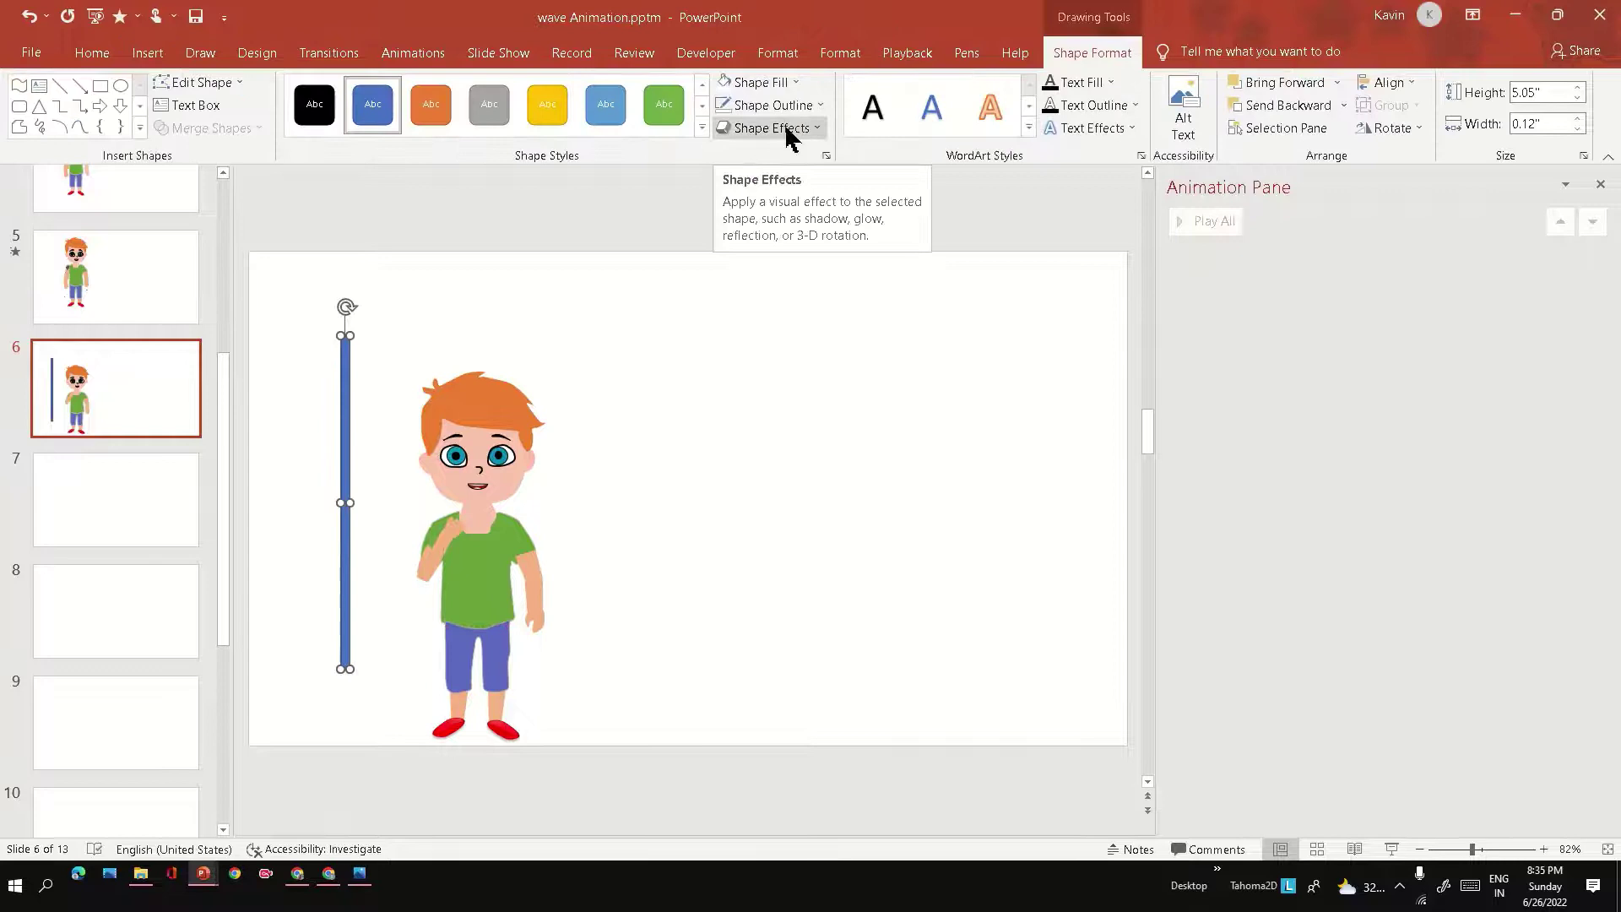
left_click(773, 128)
left_click(760, 83)
left_click(727, 253)
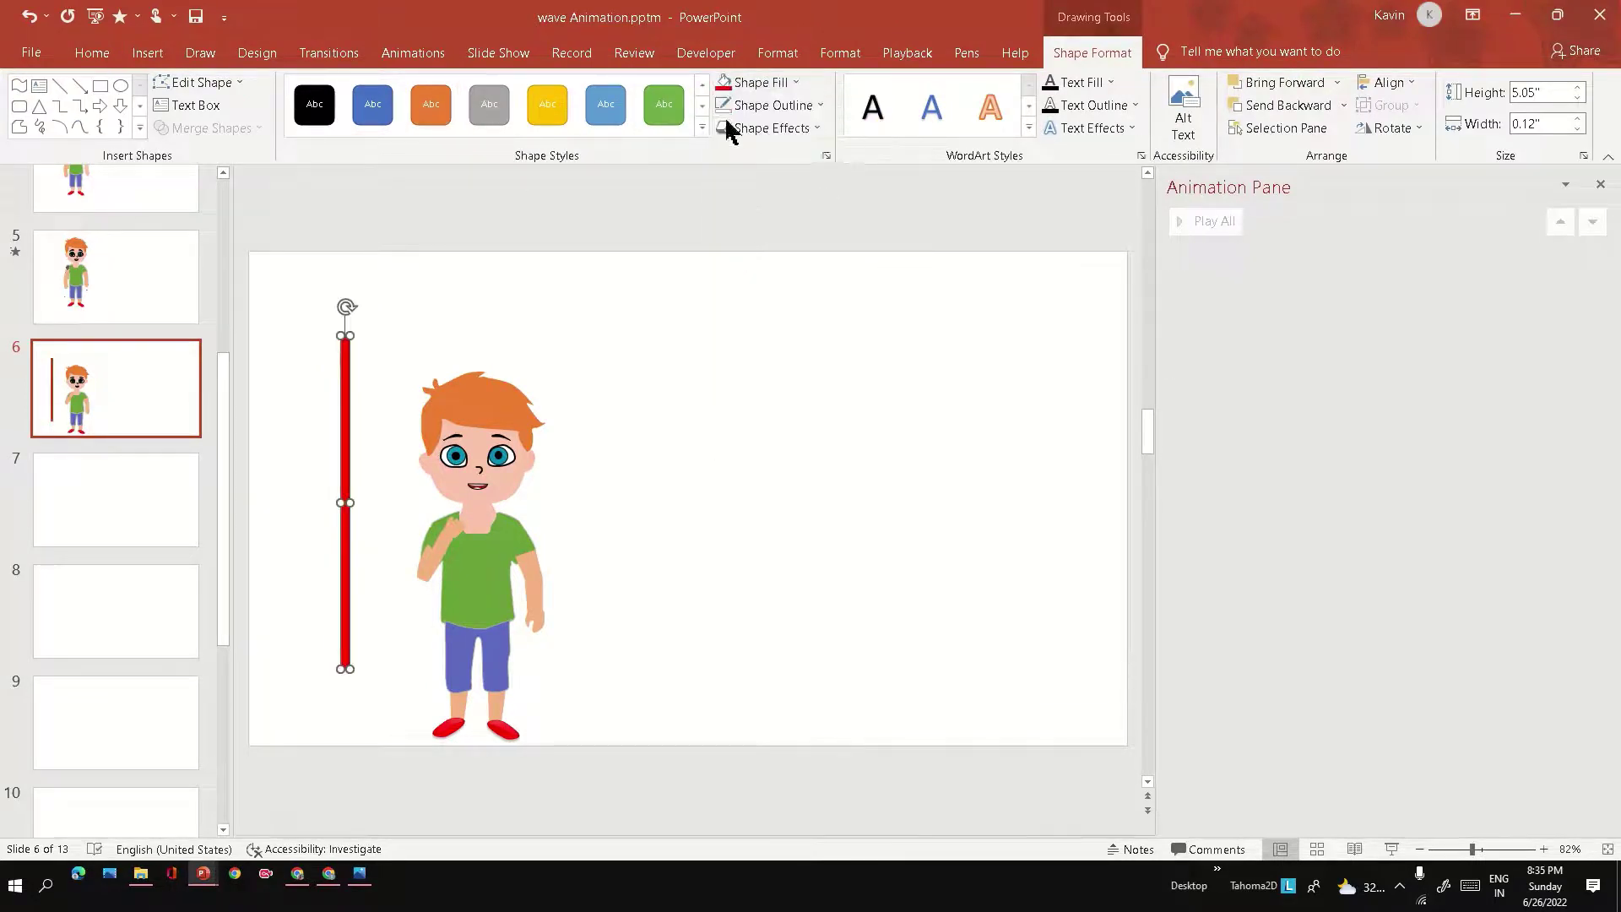
left_click(726, 128)
left_click(897, 500)
Angle the red stick diagonally across the boy and extend its top past his head
mouse_move(350, 332)
left_mouse_down()
mouse_move(469, 325)
mouse_move(368, 326)
left_mouse_up()
key("Escape")
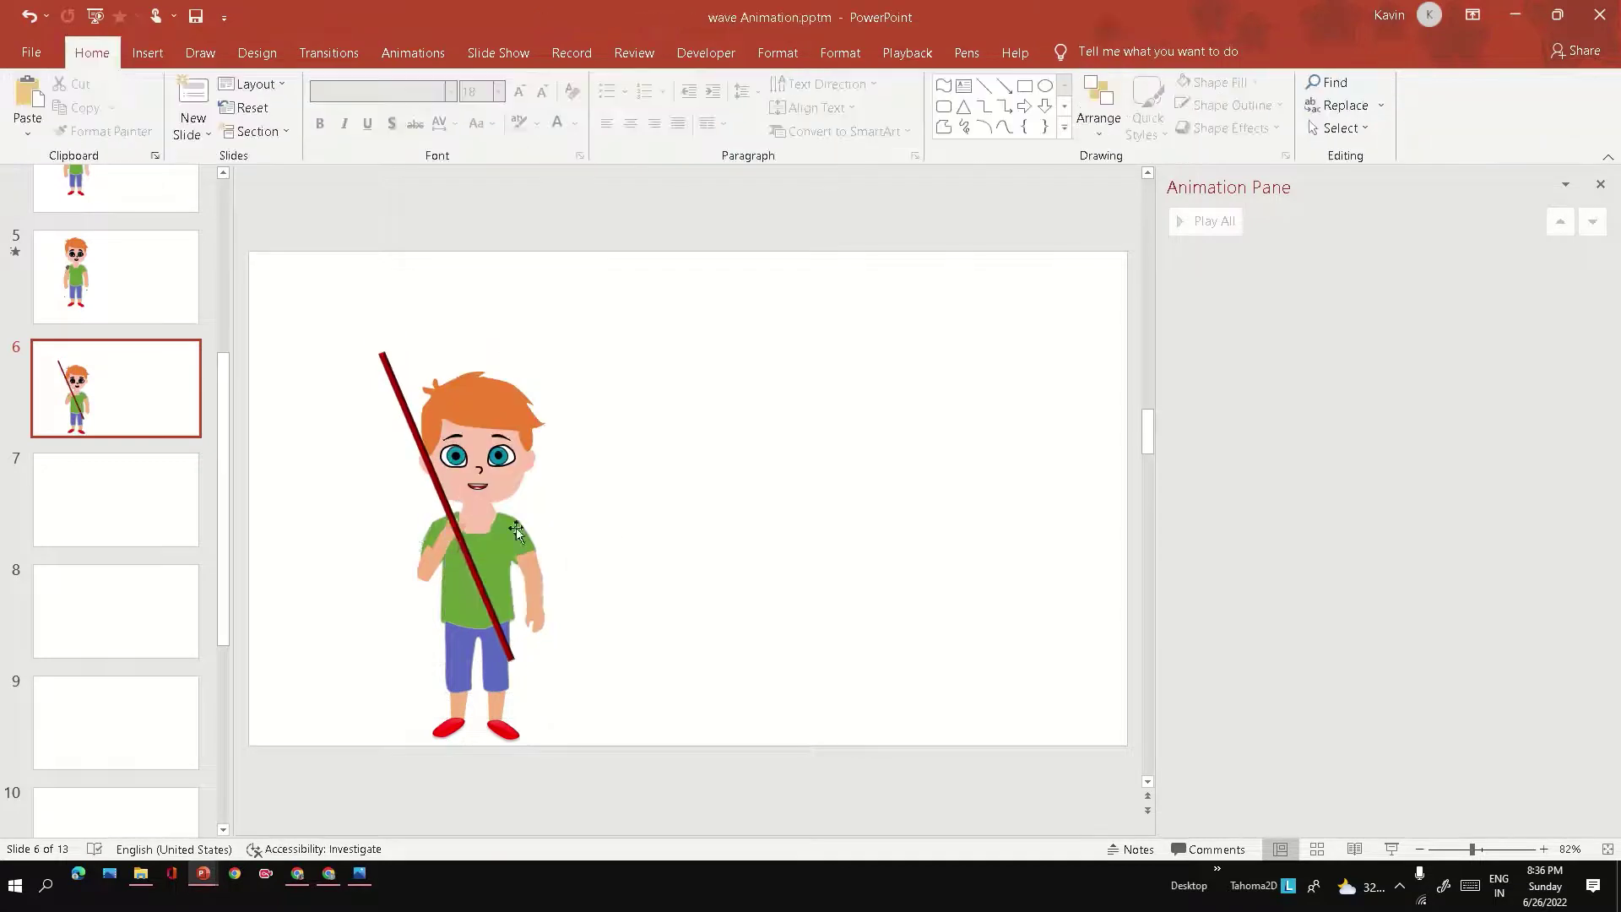
scroll(517, 532, "up", 3, "ctrl")
right_click(570, 545)
key("Escape")
scroll(562, 815, "down", 3, "ctrl")
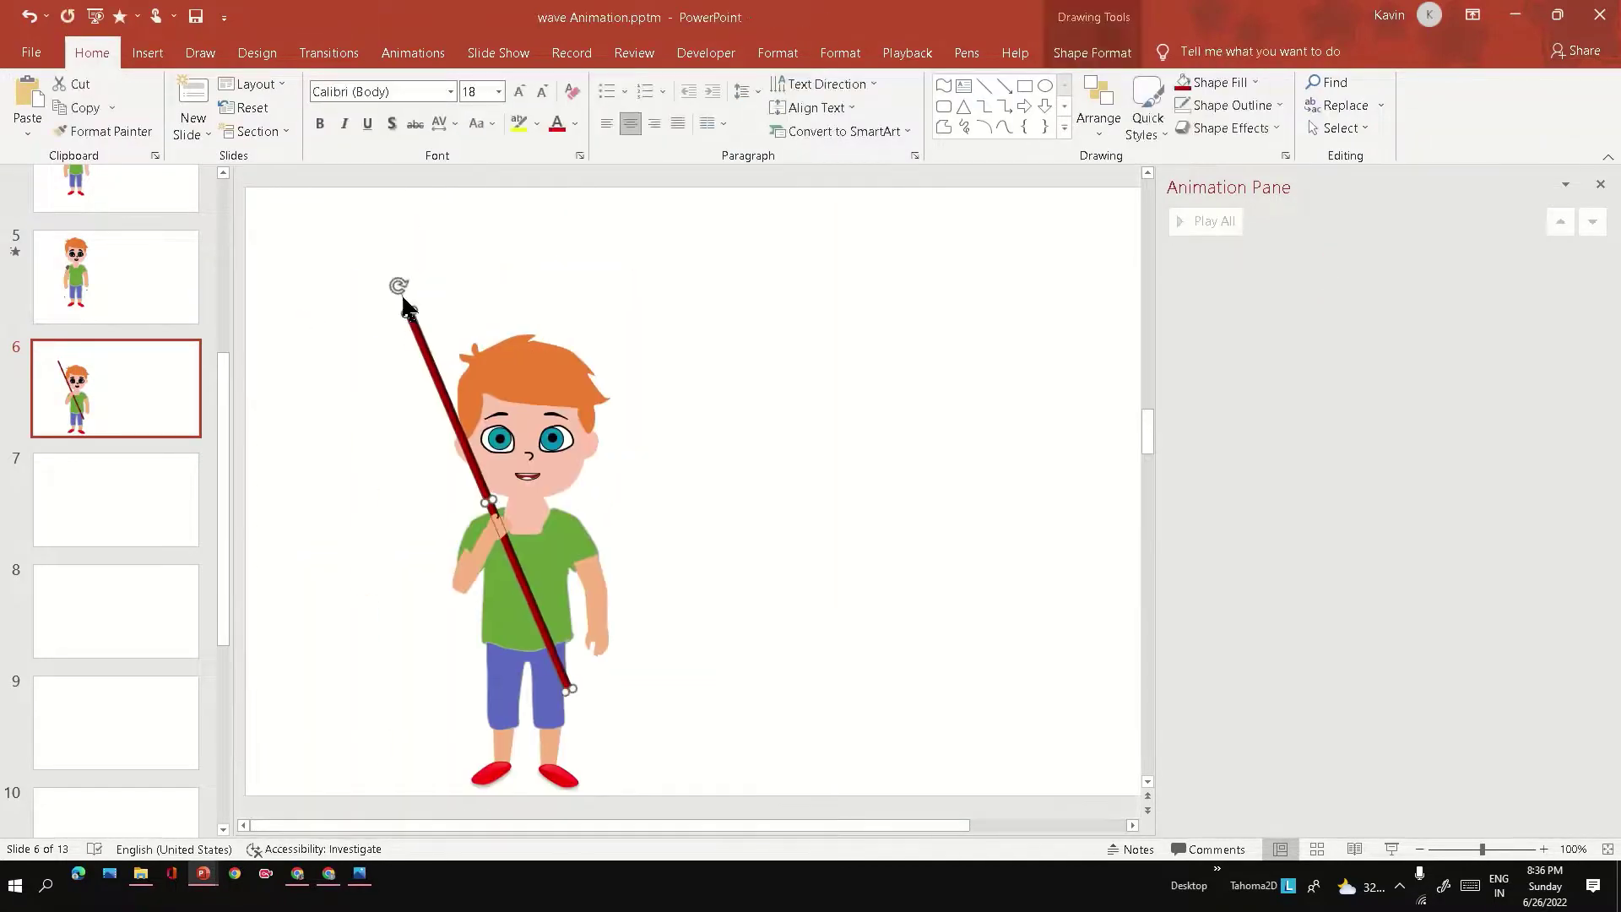
left_click_drag(406, 305, 387, 253)
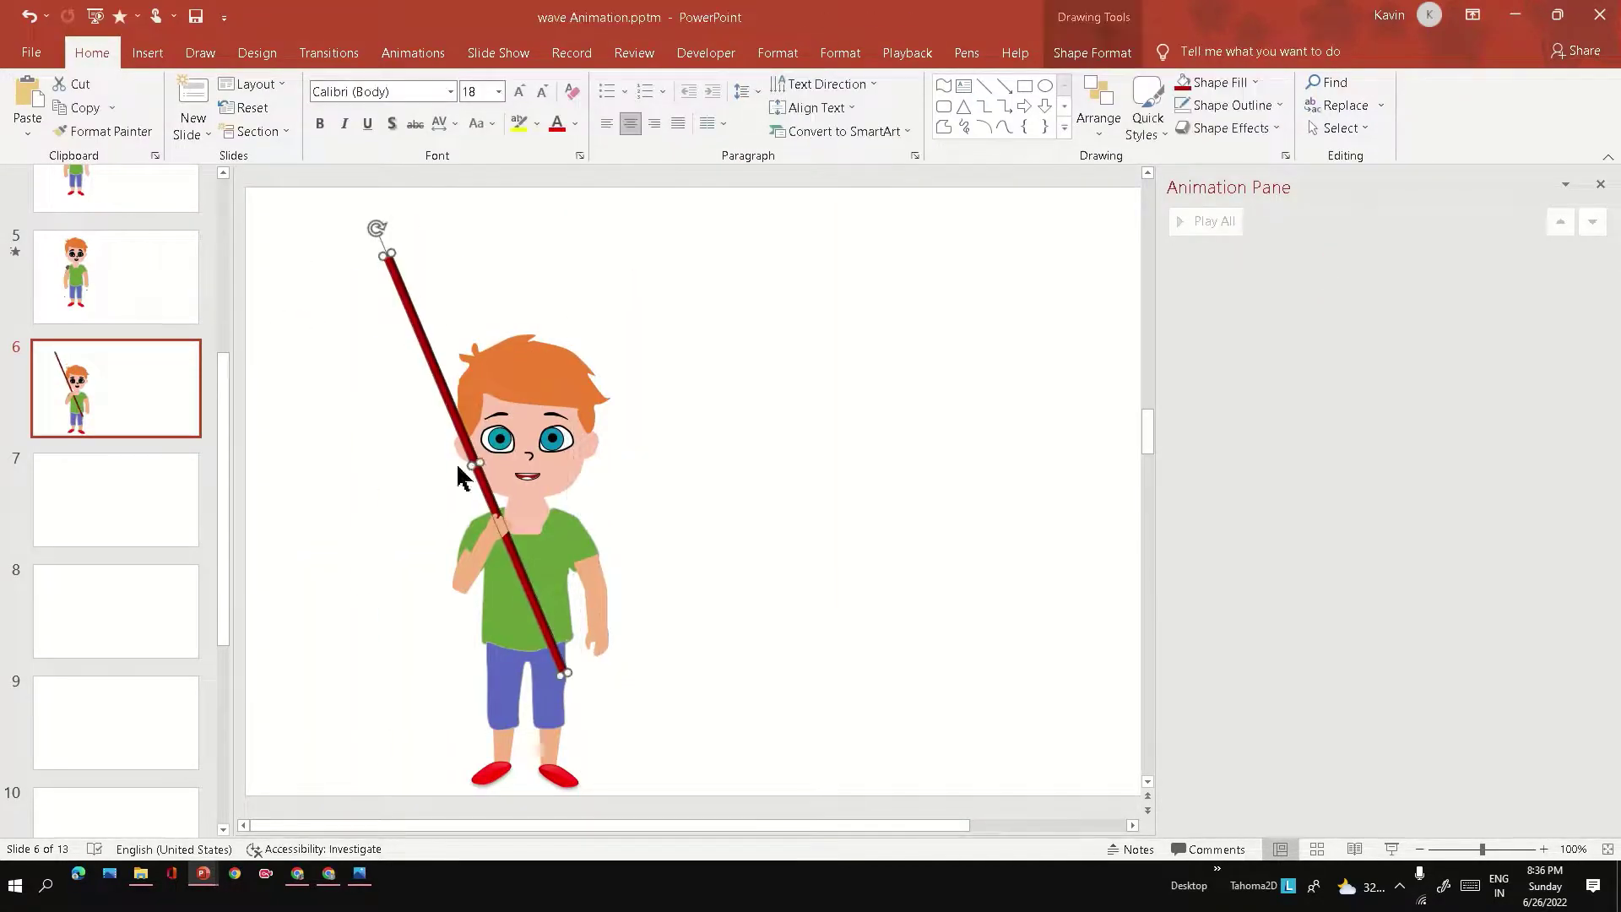
key("Escape")
Draw a blue rectangle at the stick's top, tilt it counter-clockwise, and seat it on the pole tip
left_click(148, 53)
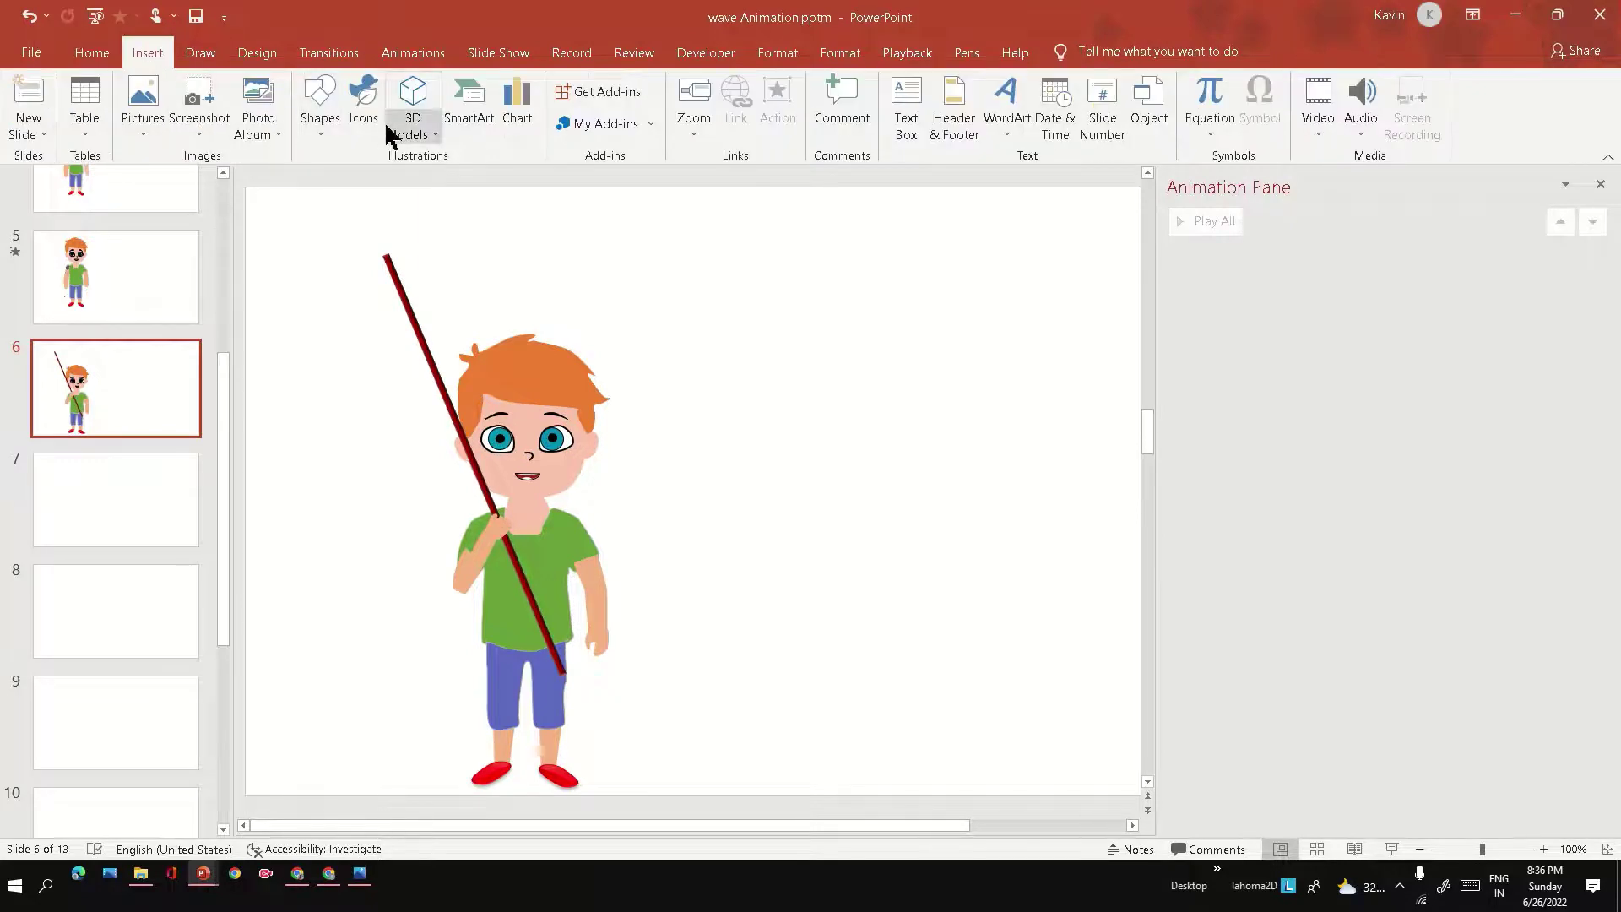
left_click(317, 133)
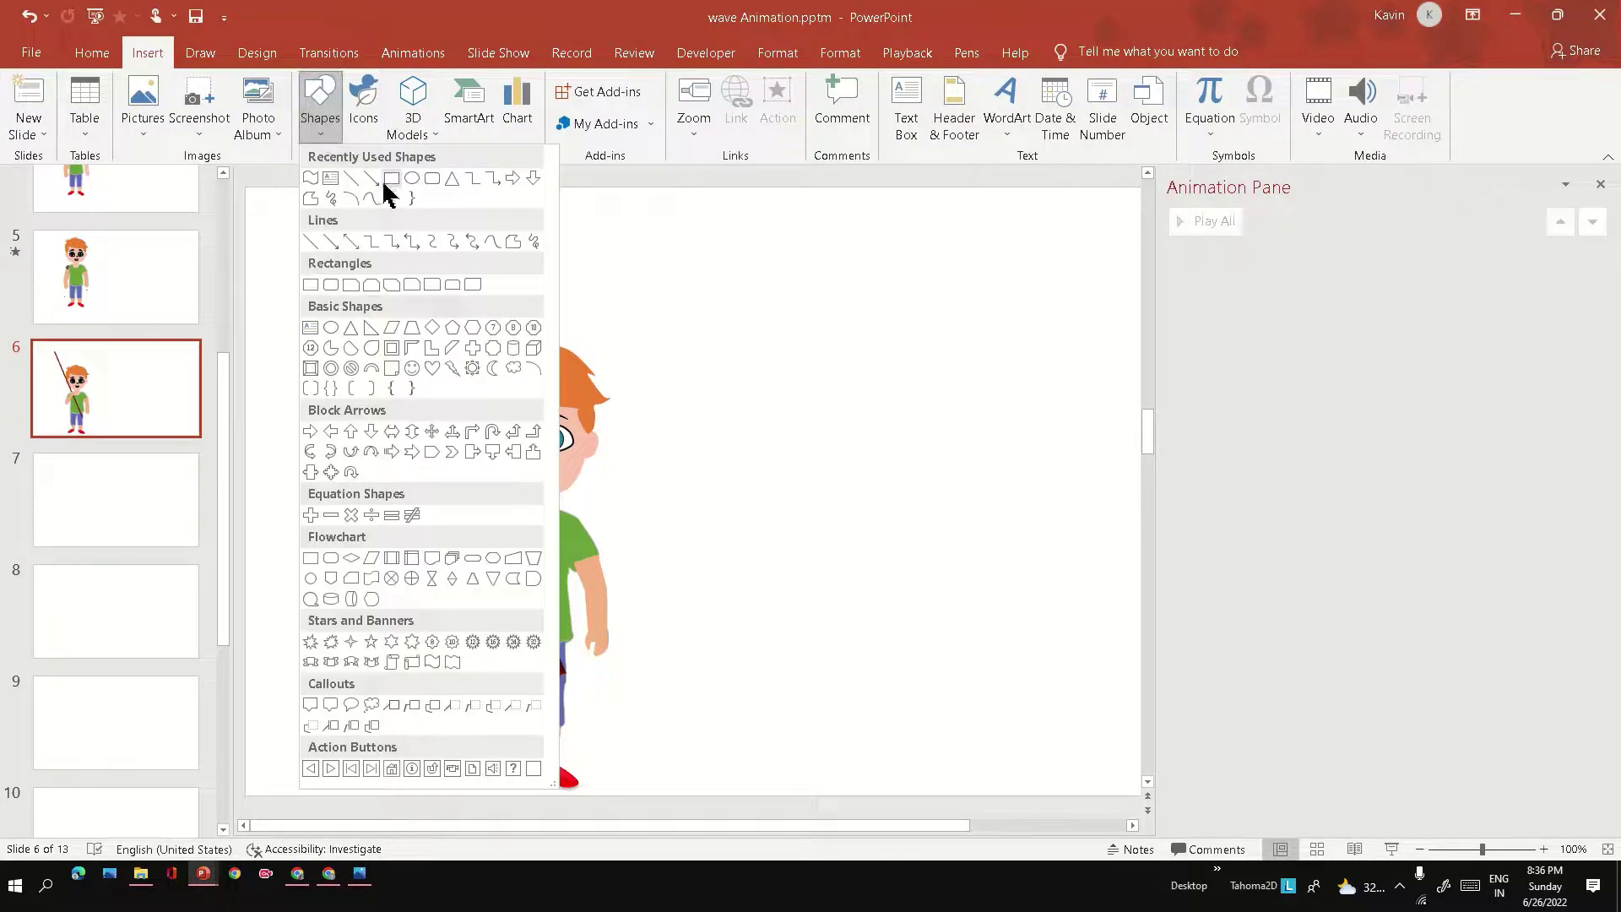
left_click(384, 180)
left_click_drag(387, 254, 513, 312)
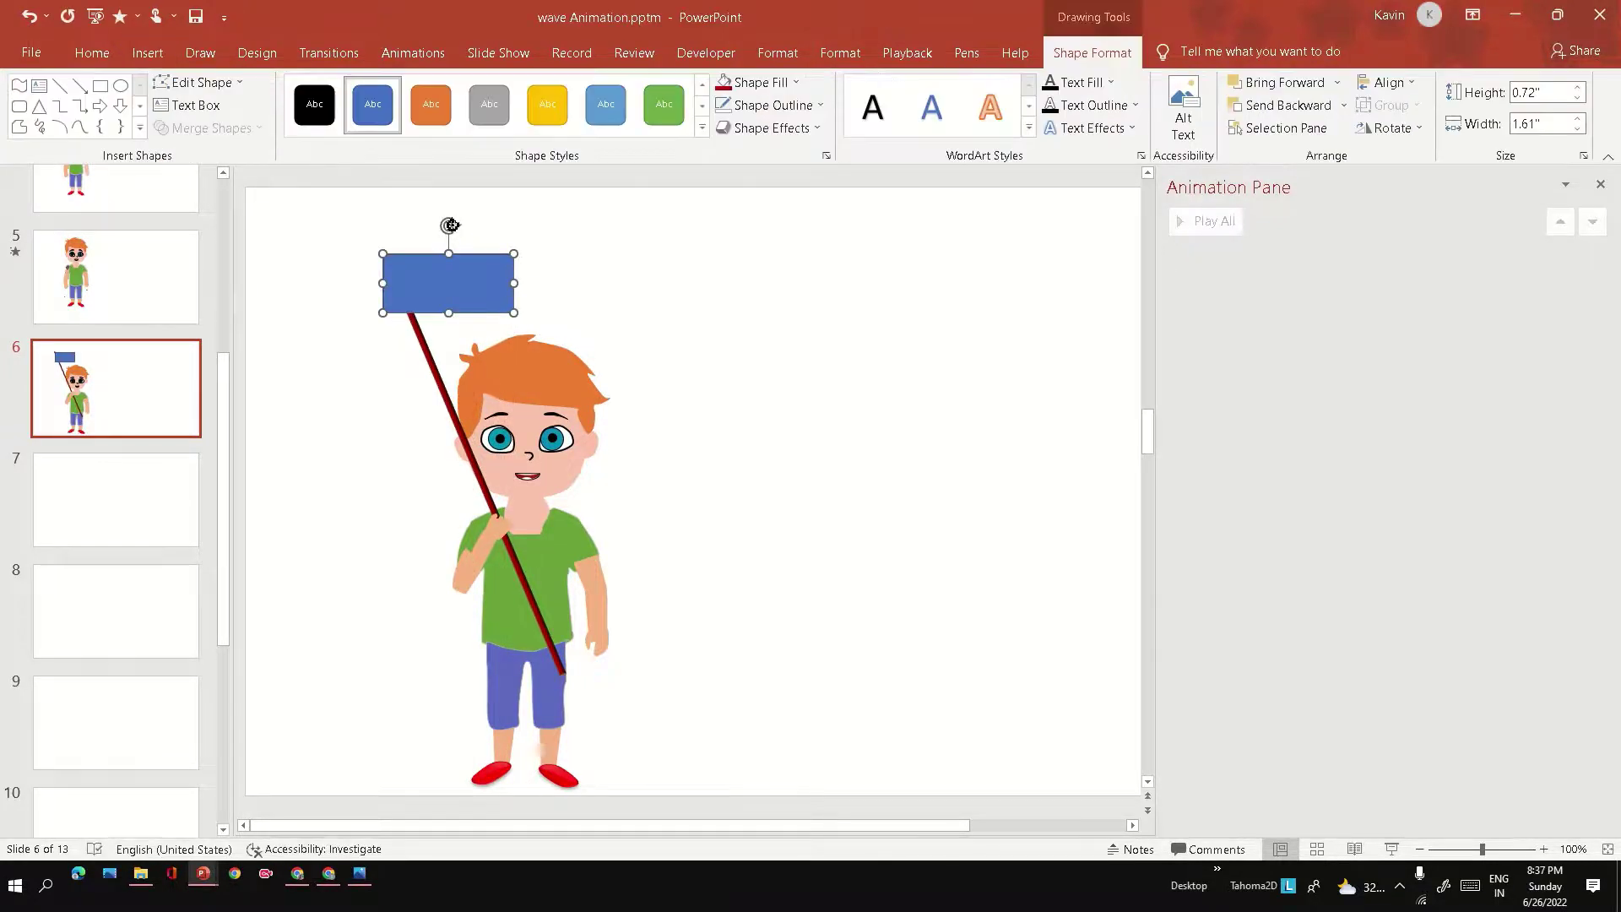
left_click_drag(452, 226, 419, 204)
left_click_drag(442, 293, 456, 258)
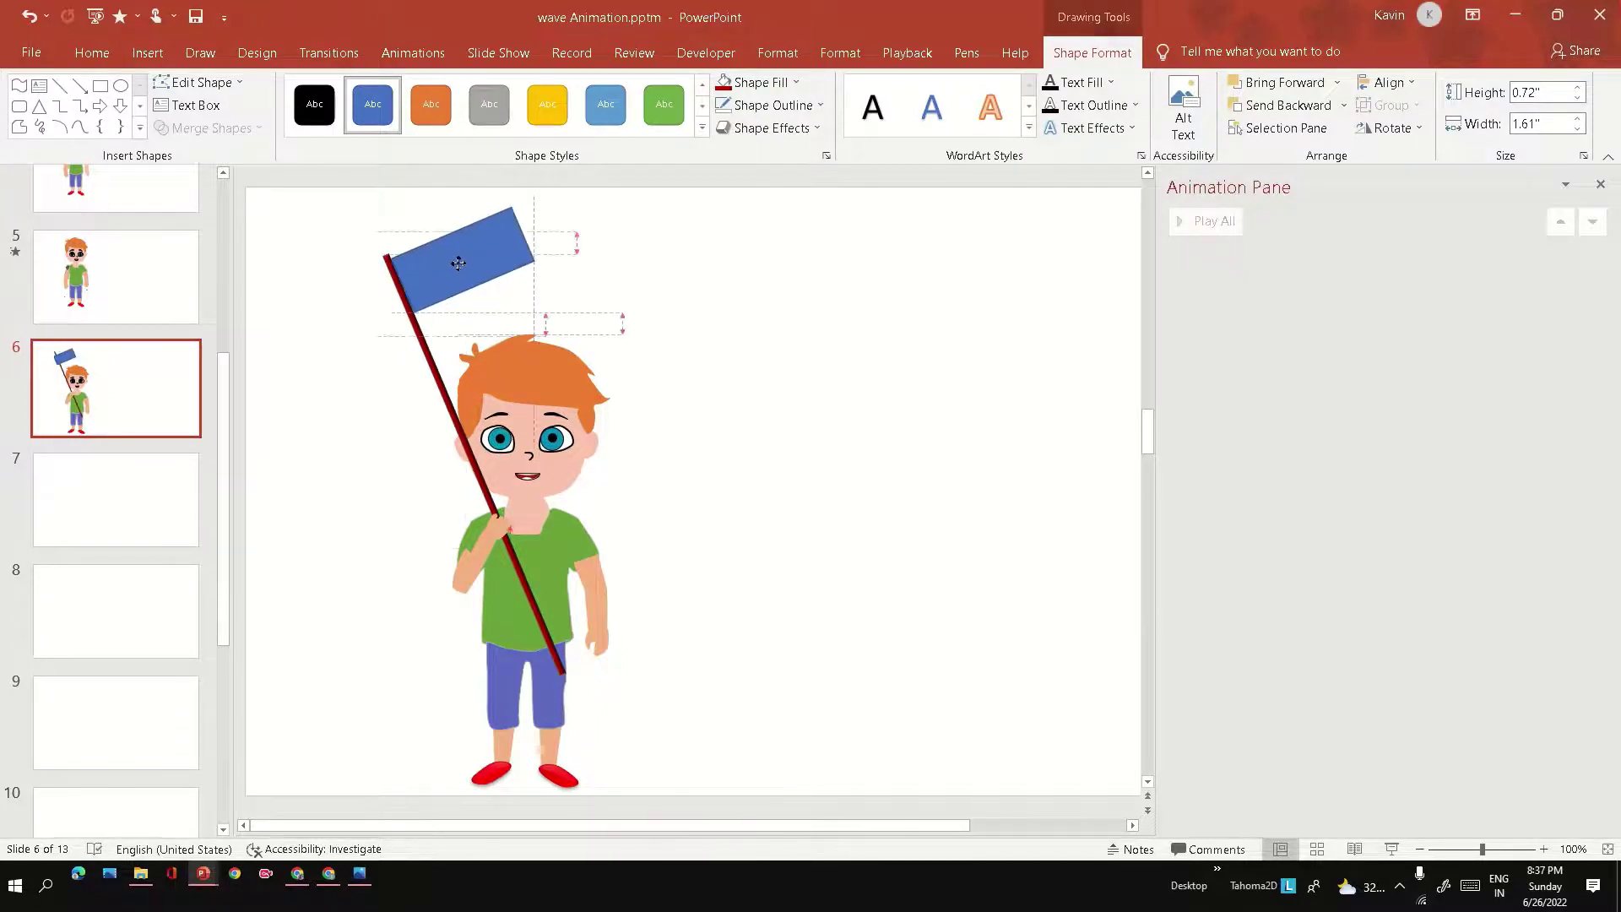
left_click(622, 282)
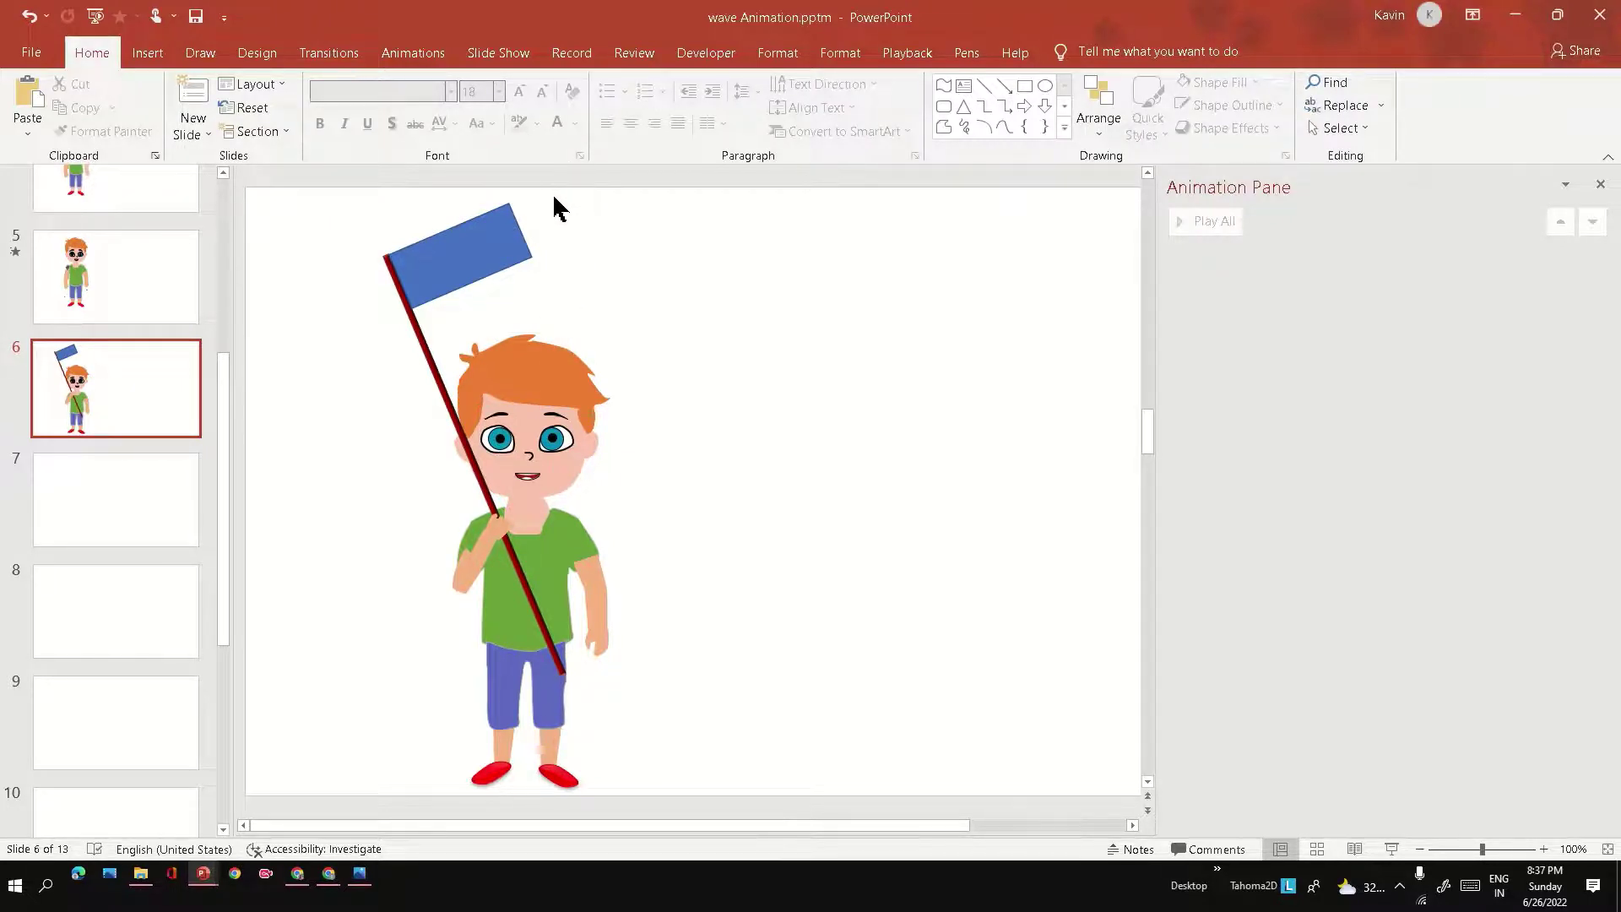
Draw a Wave shape right of the flag and place a copy beside it
left_click(142, 58)
left_click(317, 127)
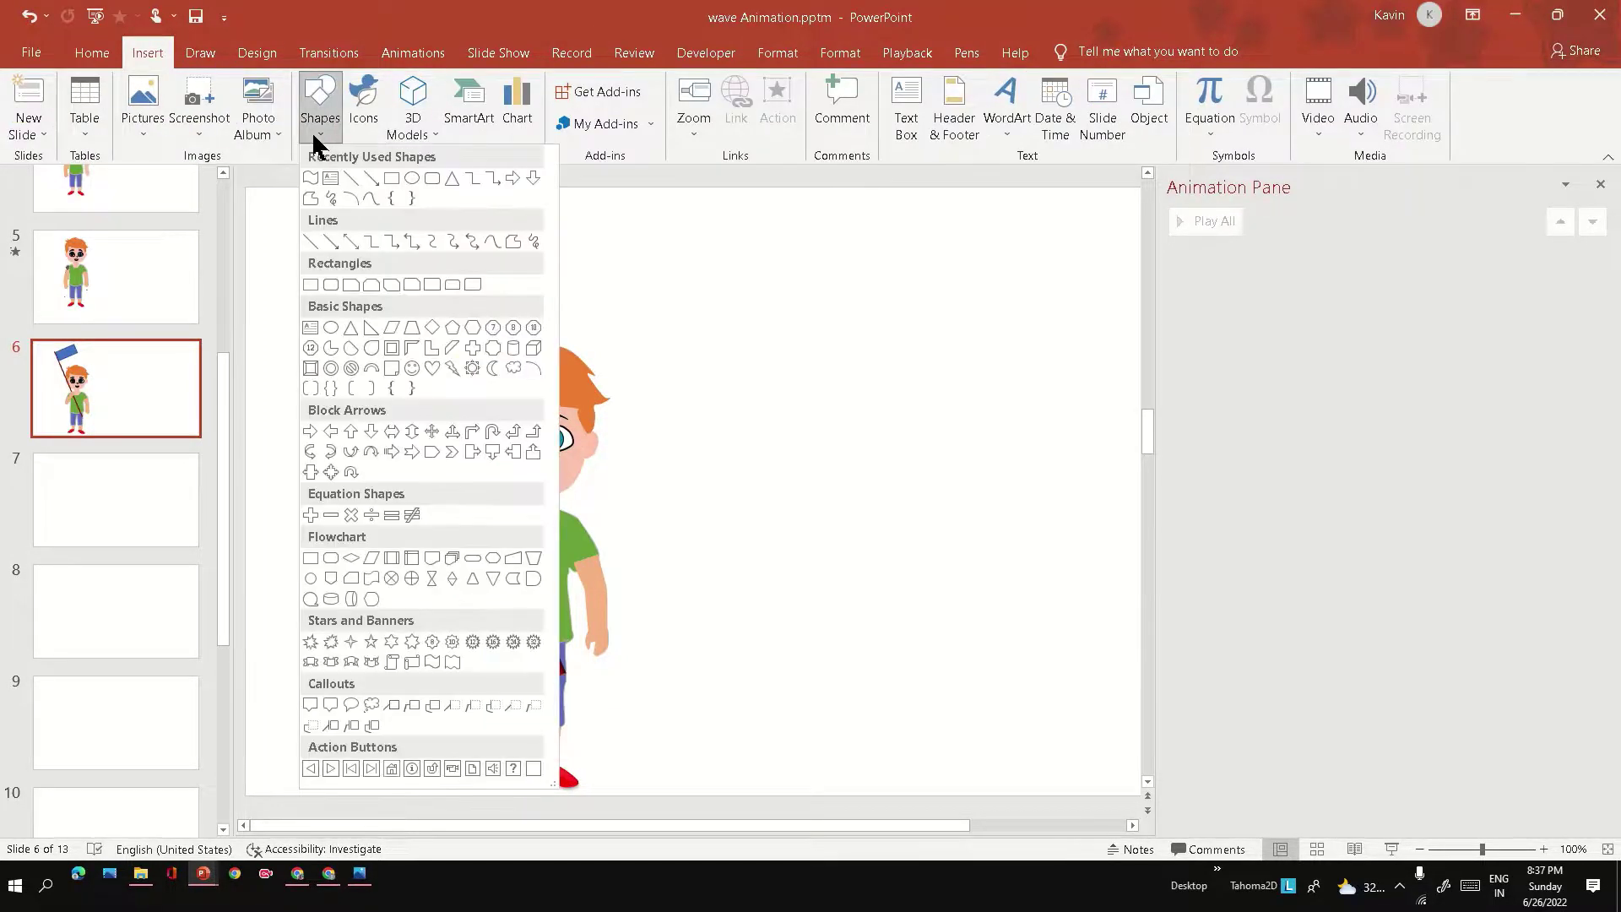
left_click(310, 178)
mouse_move(590, 258)
left_mouse_down()
mouse_move(657, 295)
mouse_move(694, 289)
left_mouse_up()
left_click(685, 328)
left_click(700, 317)
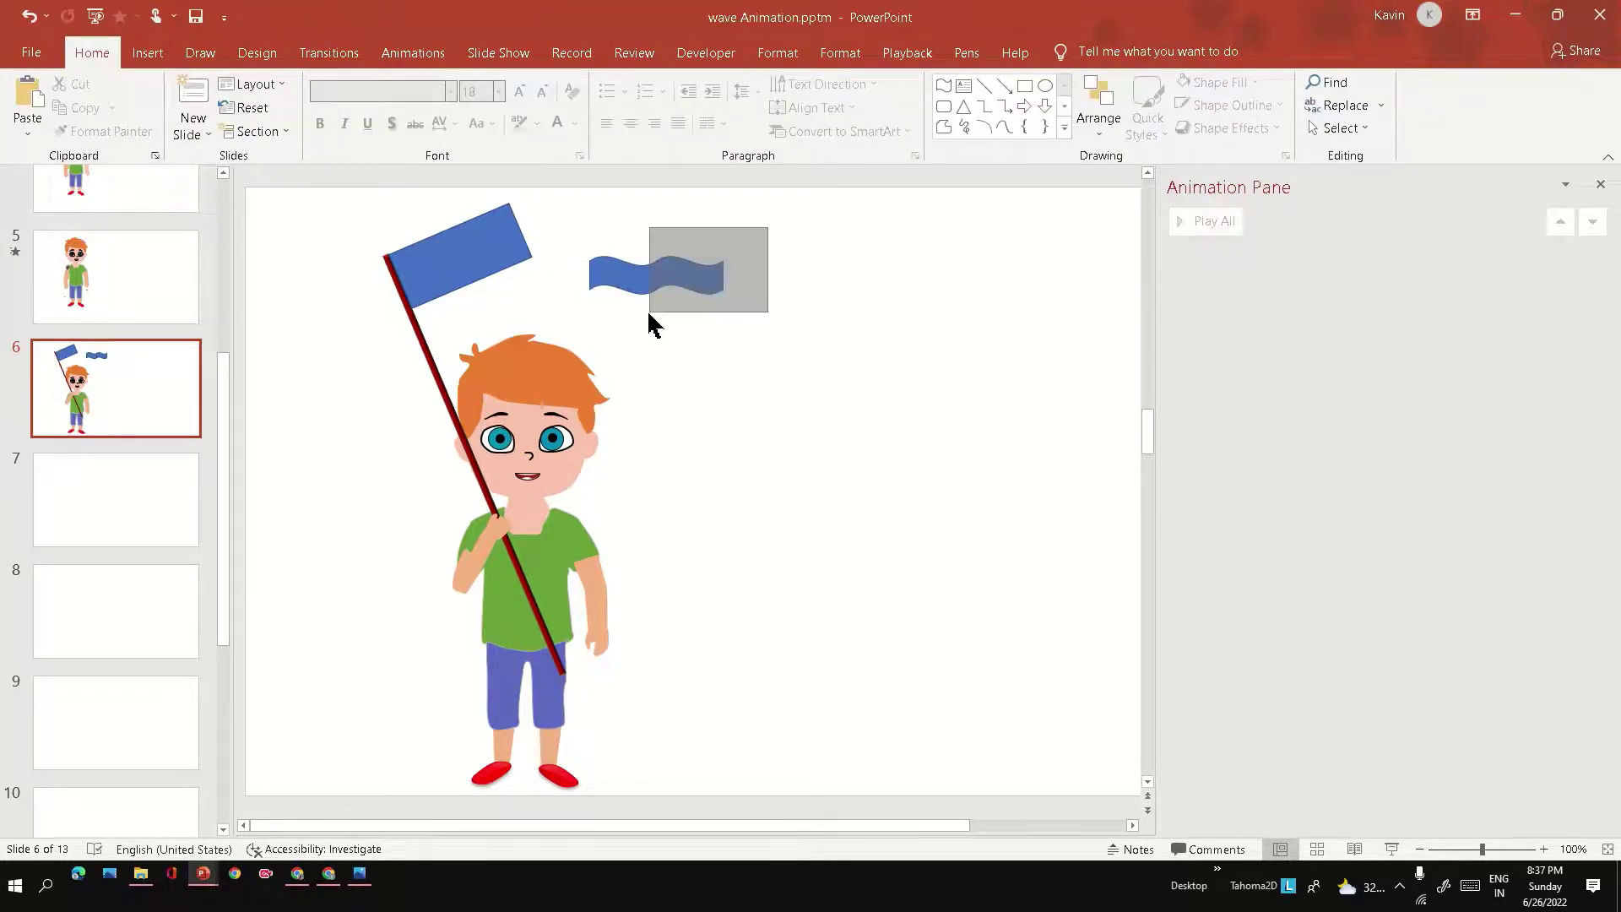
Duplicate the wave pair to the right and align it to extend the strip
left_click_drag(765, 227, 650, 312)
scroll(729, 363, "up", 10, "ctrl")
left_click(801, 364)
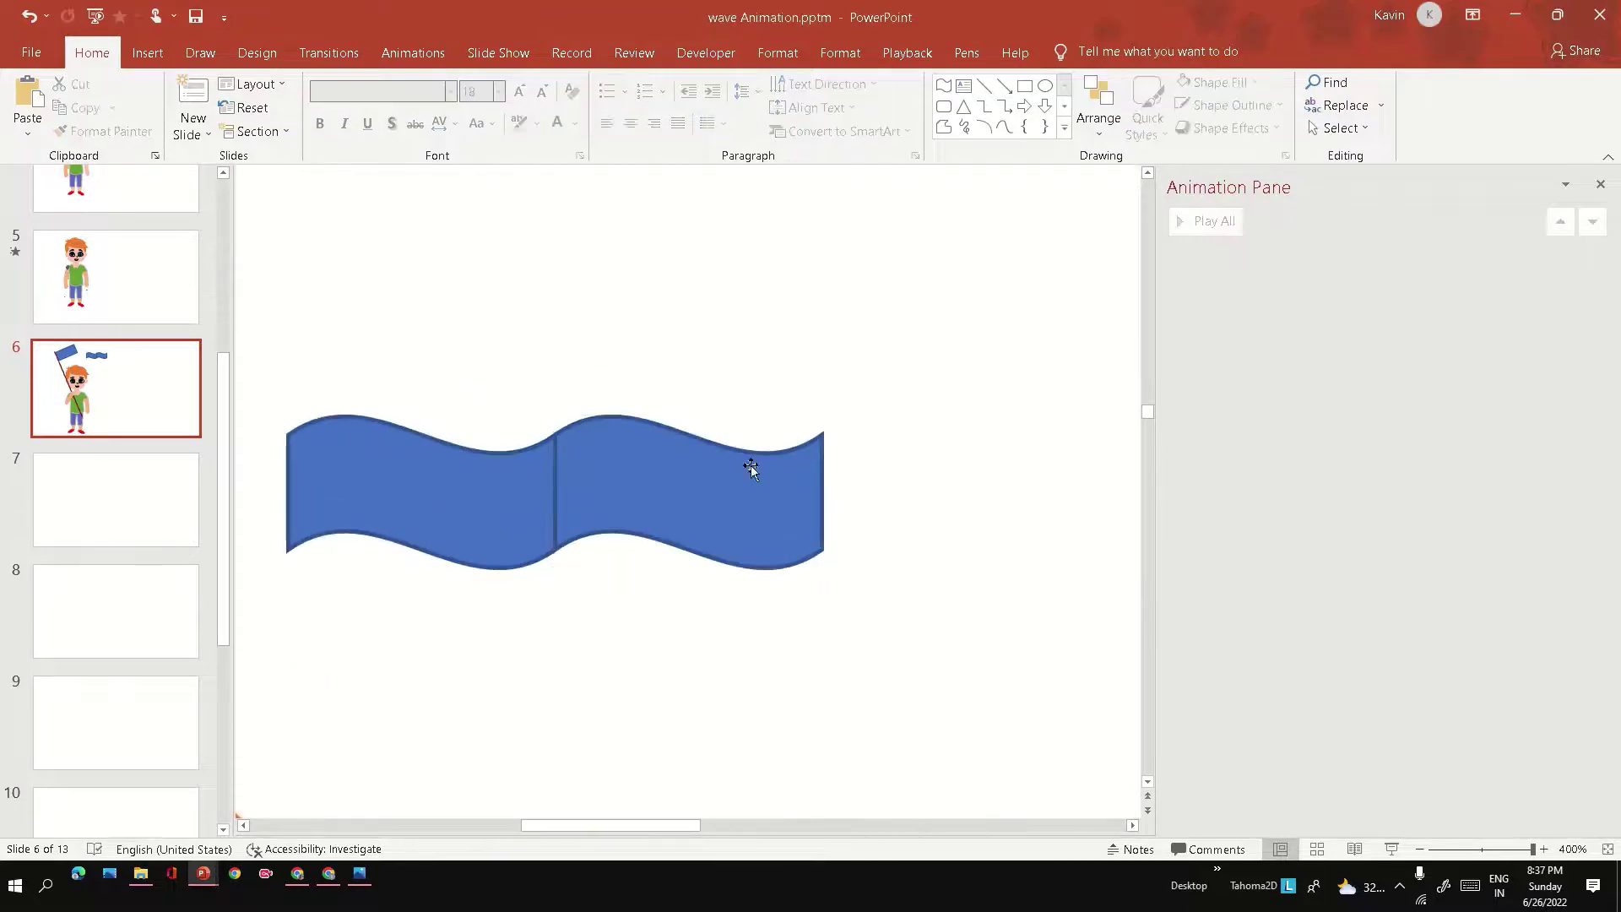
left_click(476, 509)
left_click(630, 485, "shift")
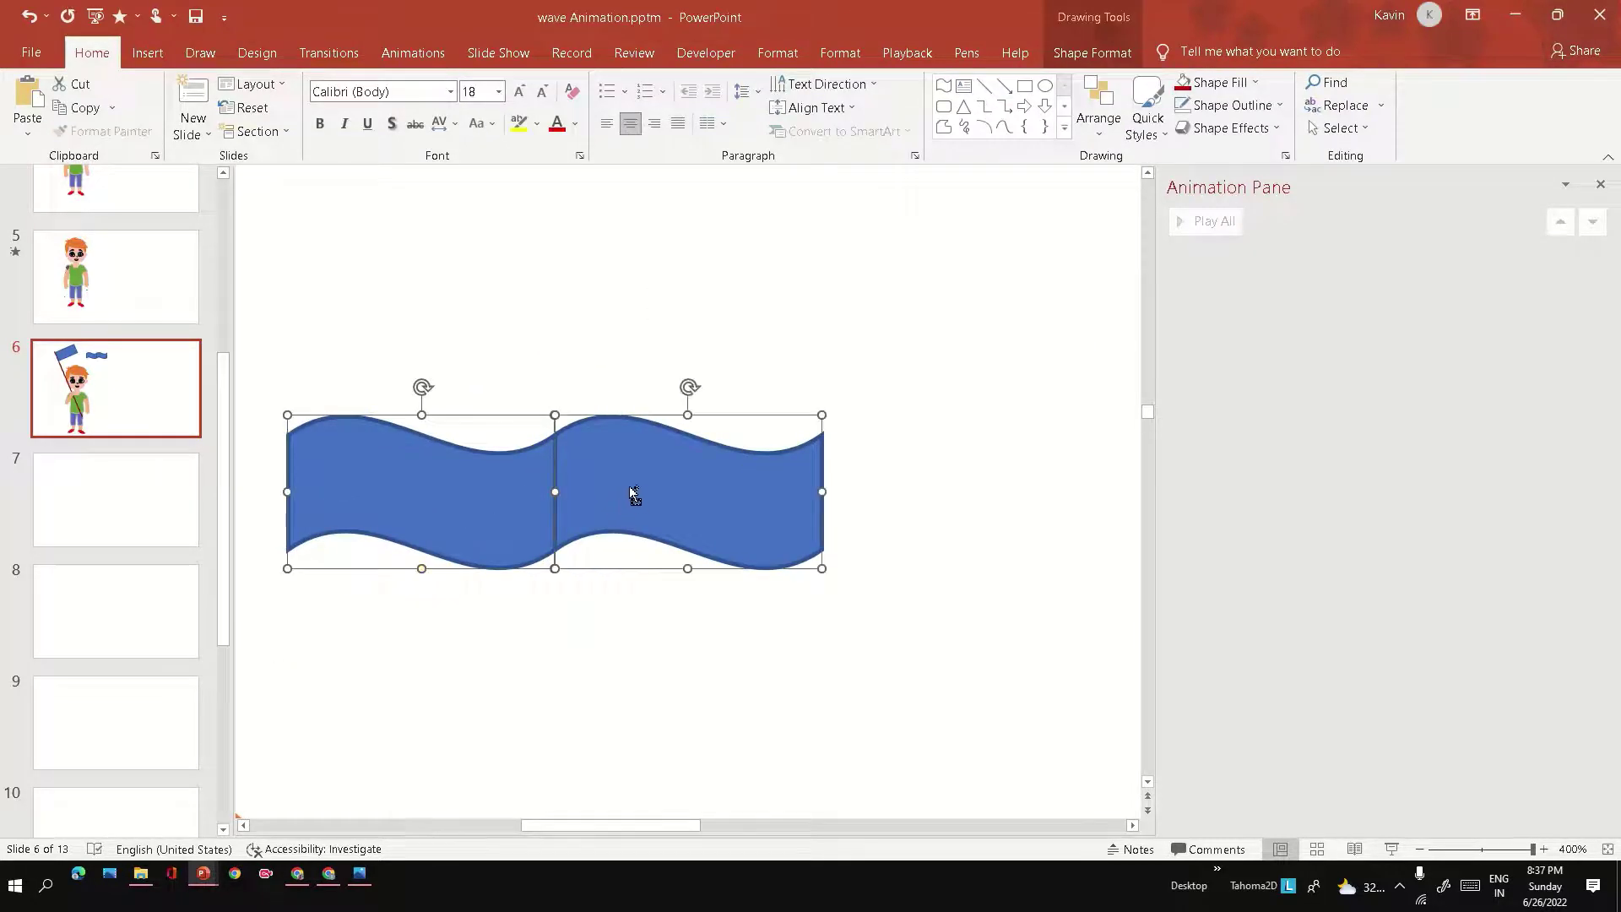
mouse_move(630, 486)
left_mouse_down()
mouse_move(1167, 506)
mouse_move(1150, 492)
left_mouse_up()
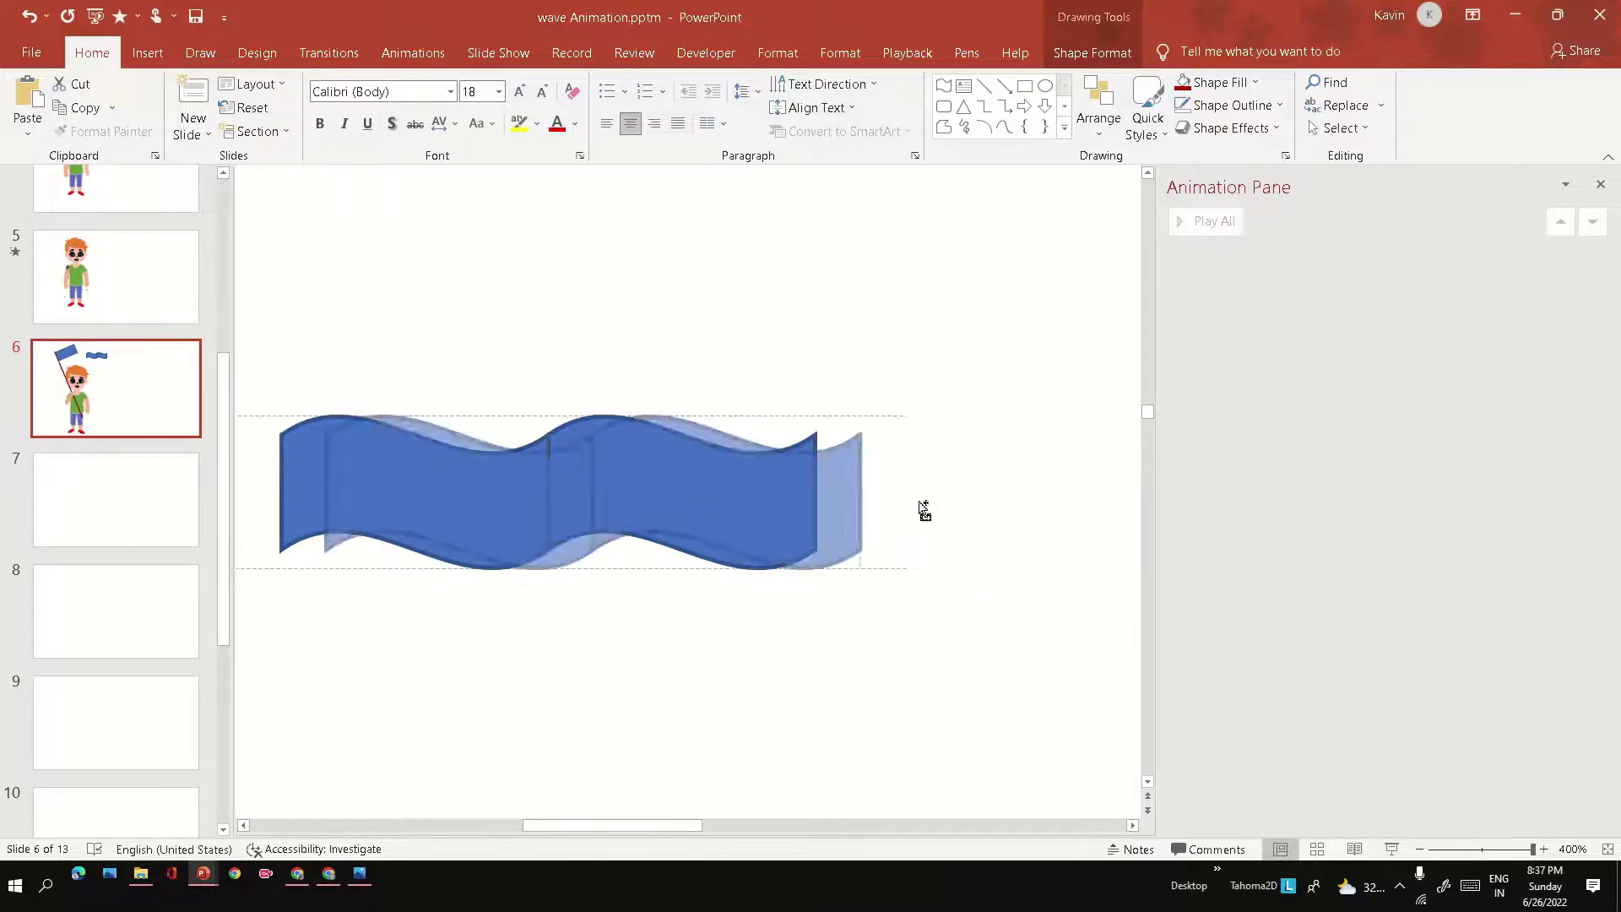
left_click_drag(766, 512, 1092, 505)
left_click_drag(950, 511, 966, 495)
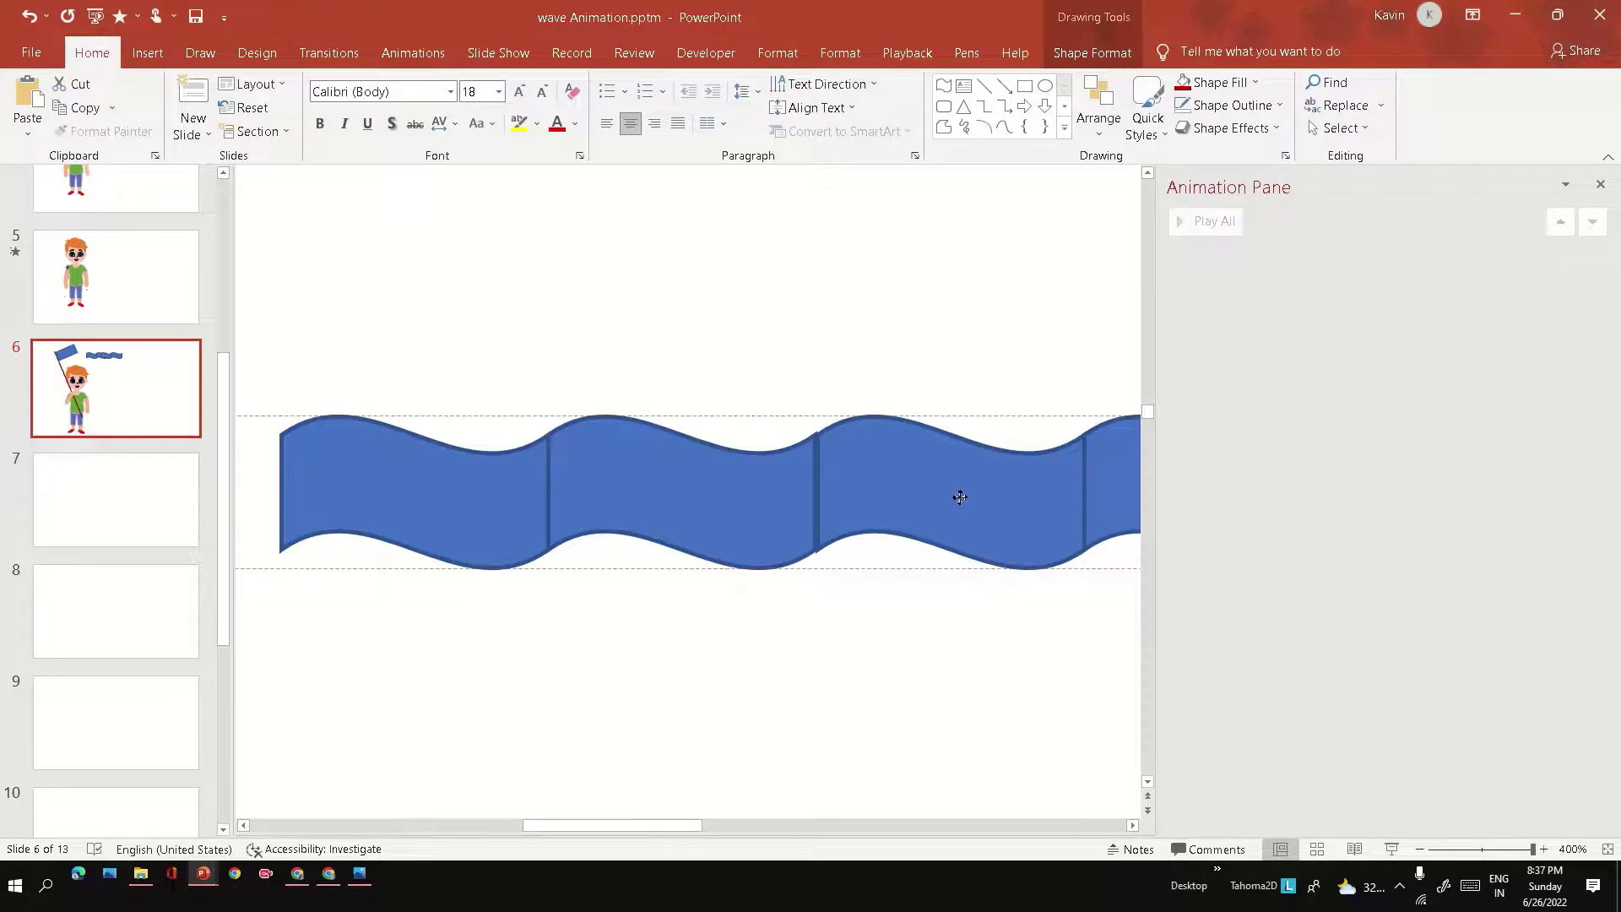
left_click(829, 633)
scroll(828, 633, "down", 3)
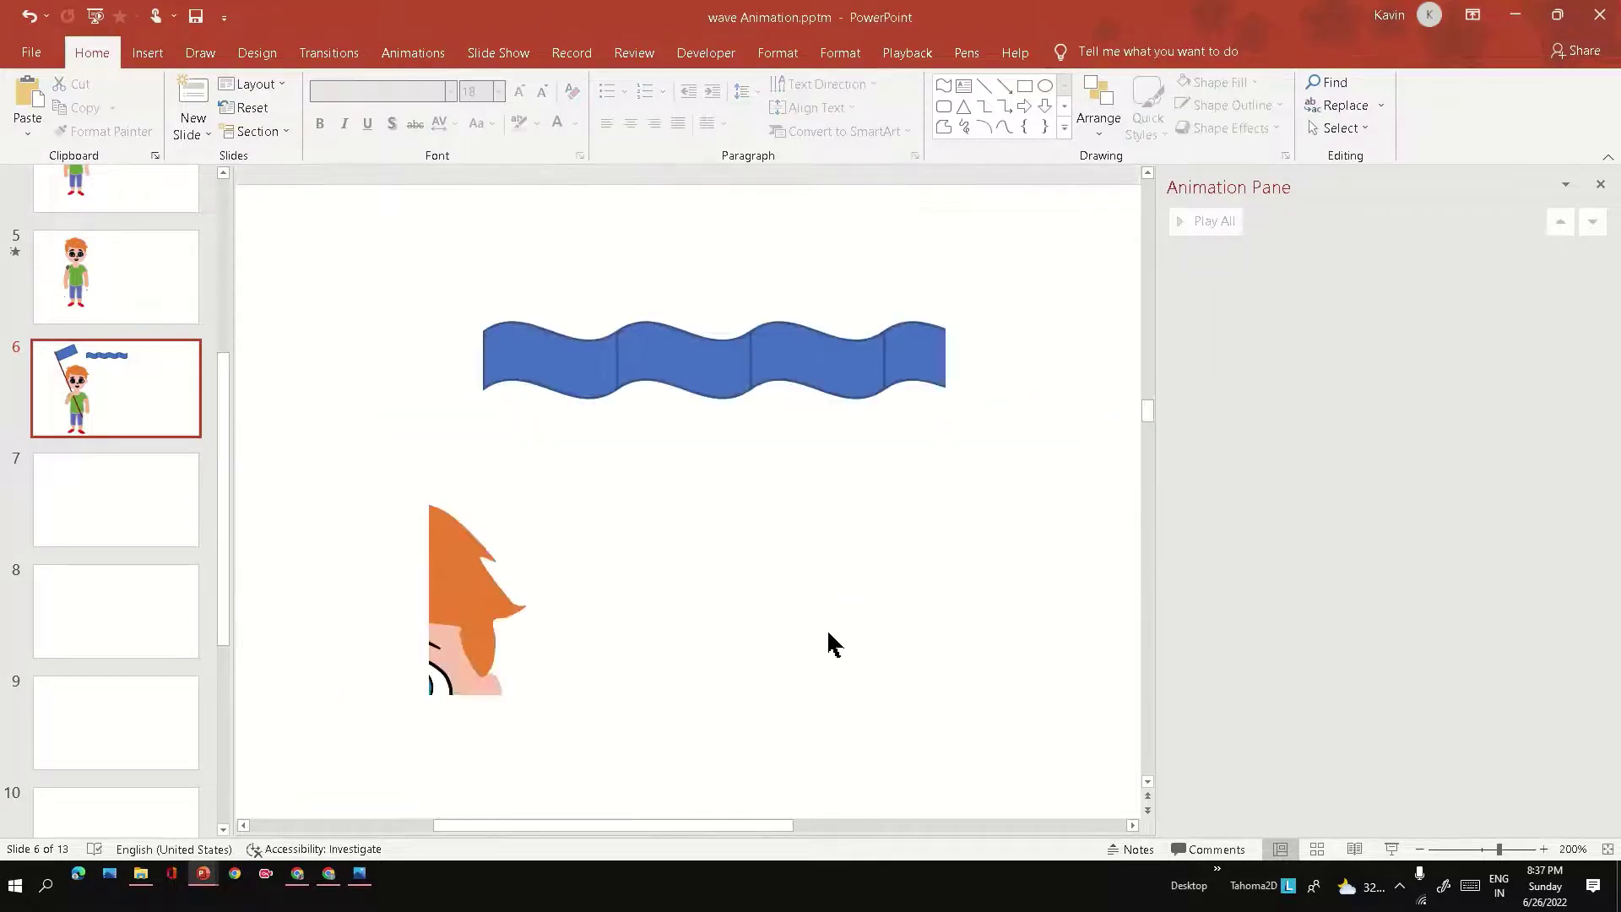
scroll(827, 634, "down", 1)
scroll(689, 550, "down", 1)
scroll(688, 551, "down", 1)
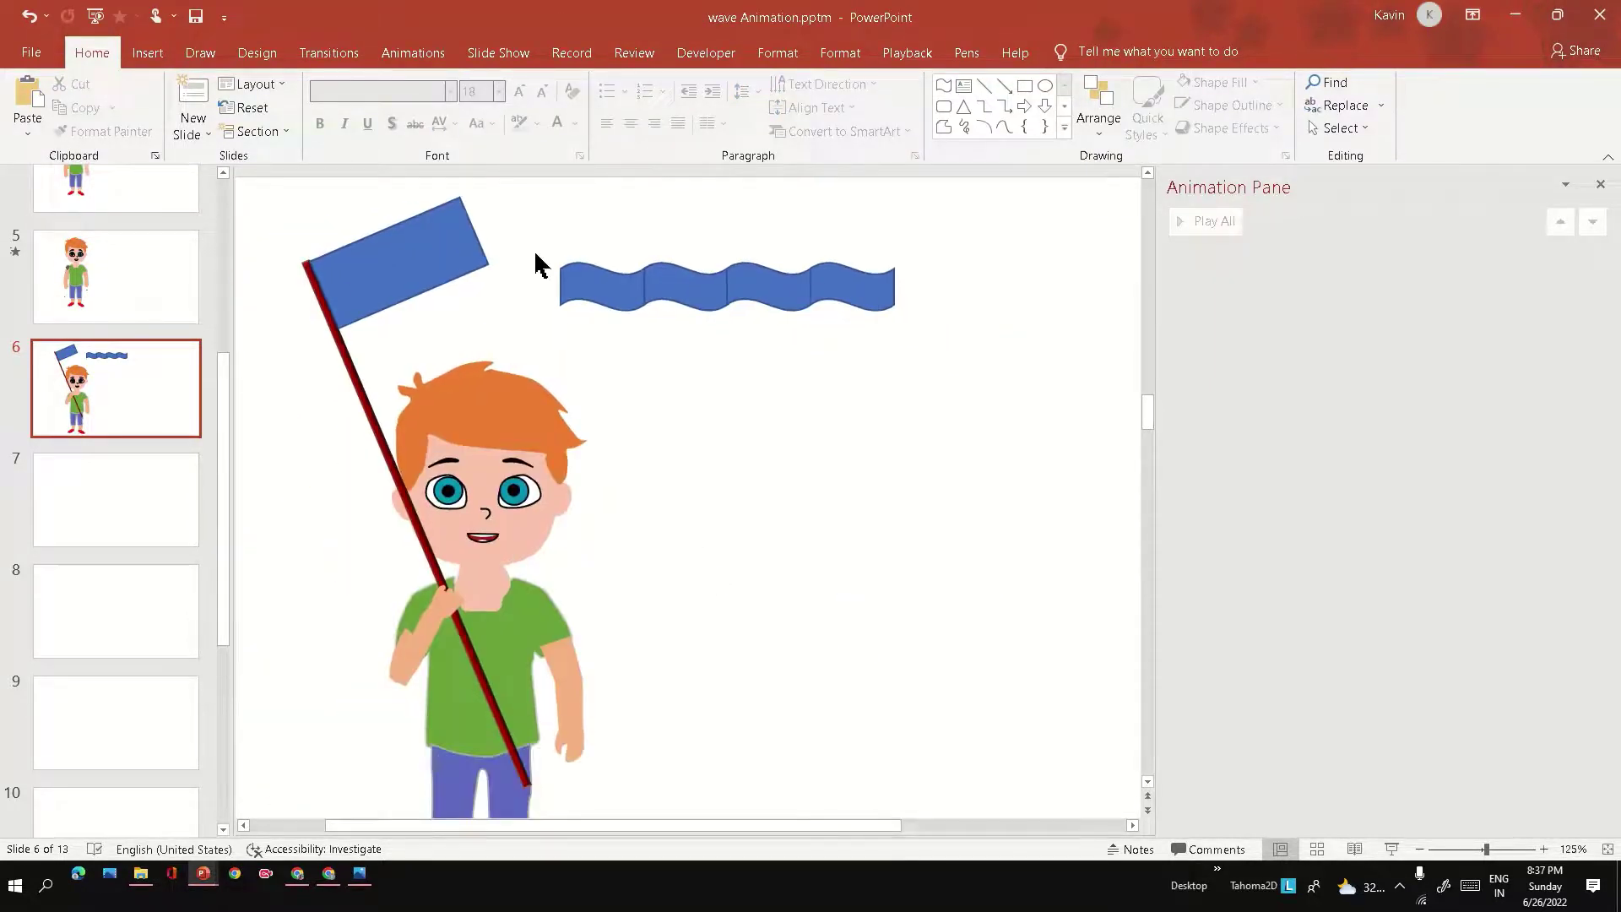
Group all the wave pieces, tilt the strip counter-clockwise, and set it by the flag
left_click_drag(535, 226, 1036, 387)
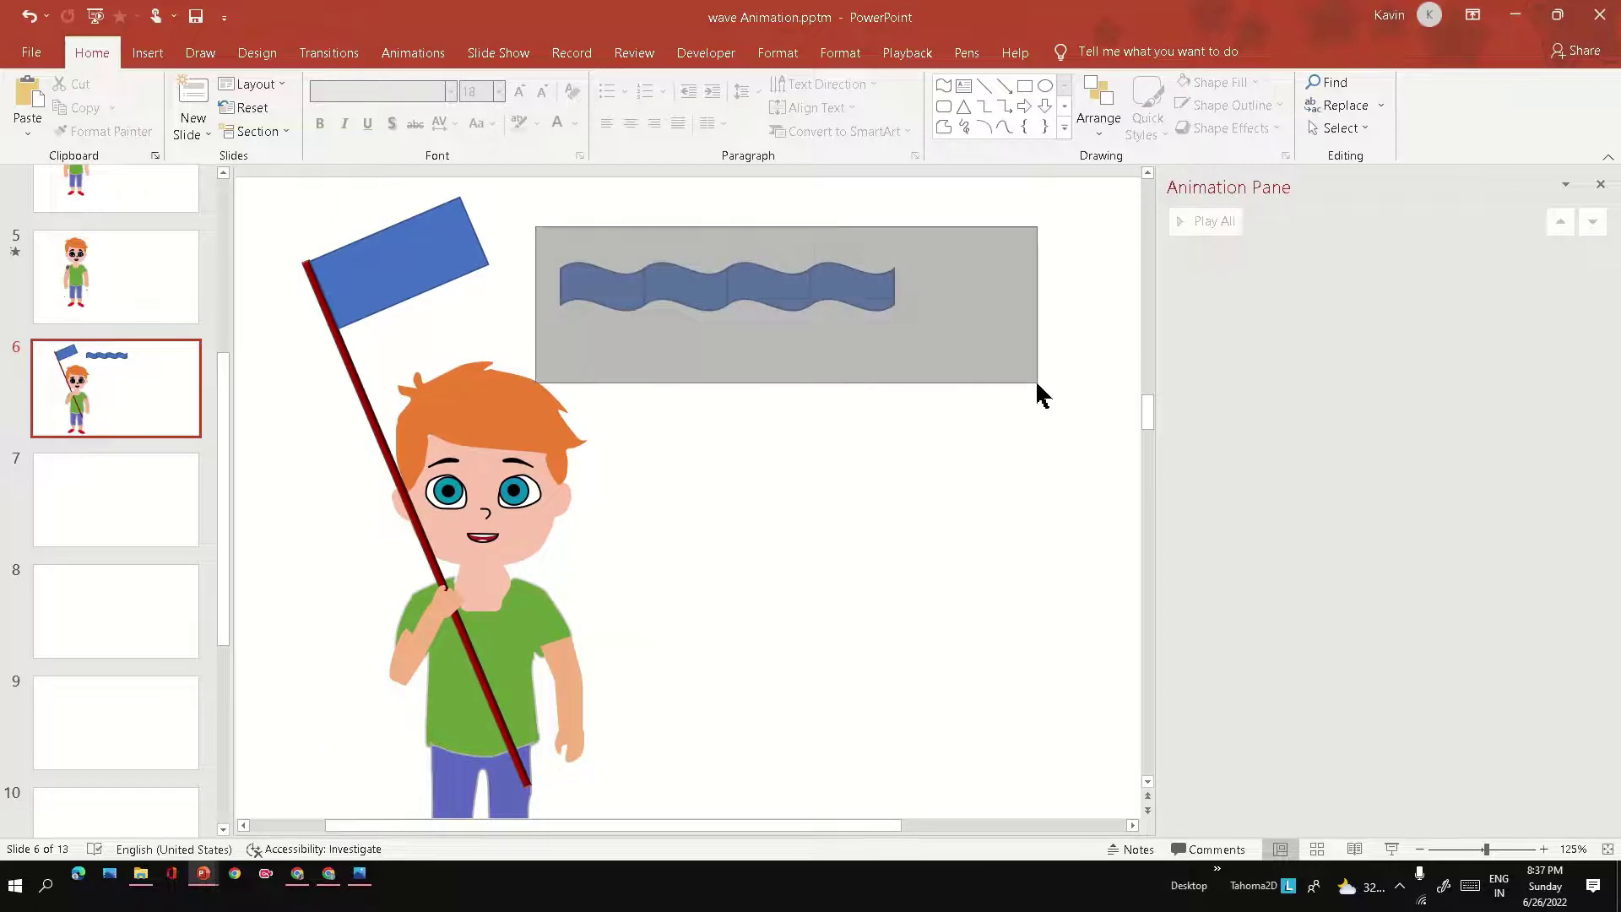
right_click(746, 284)
mouse_move(794, 392)
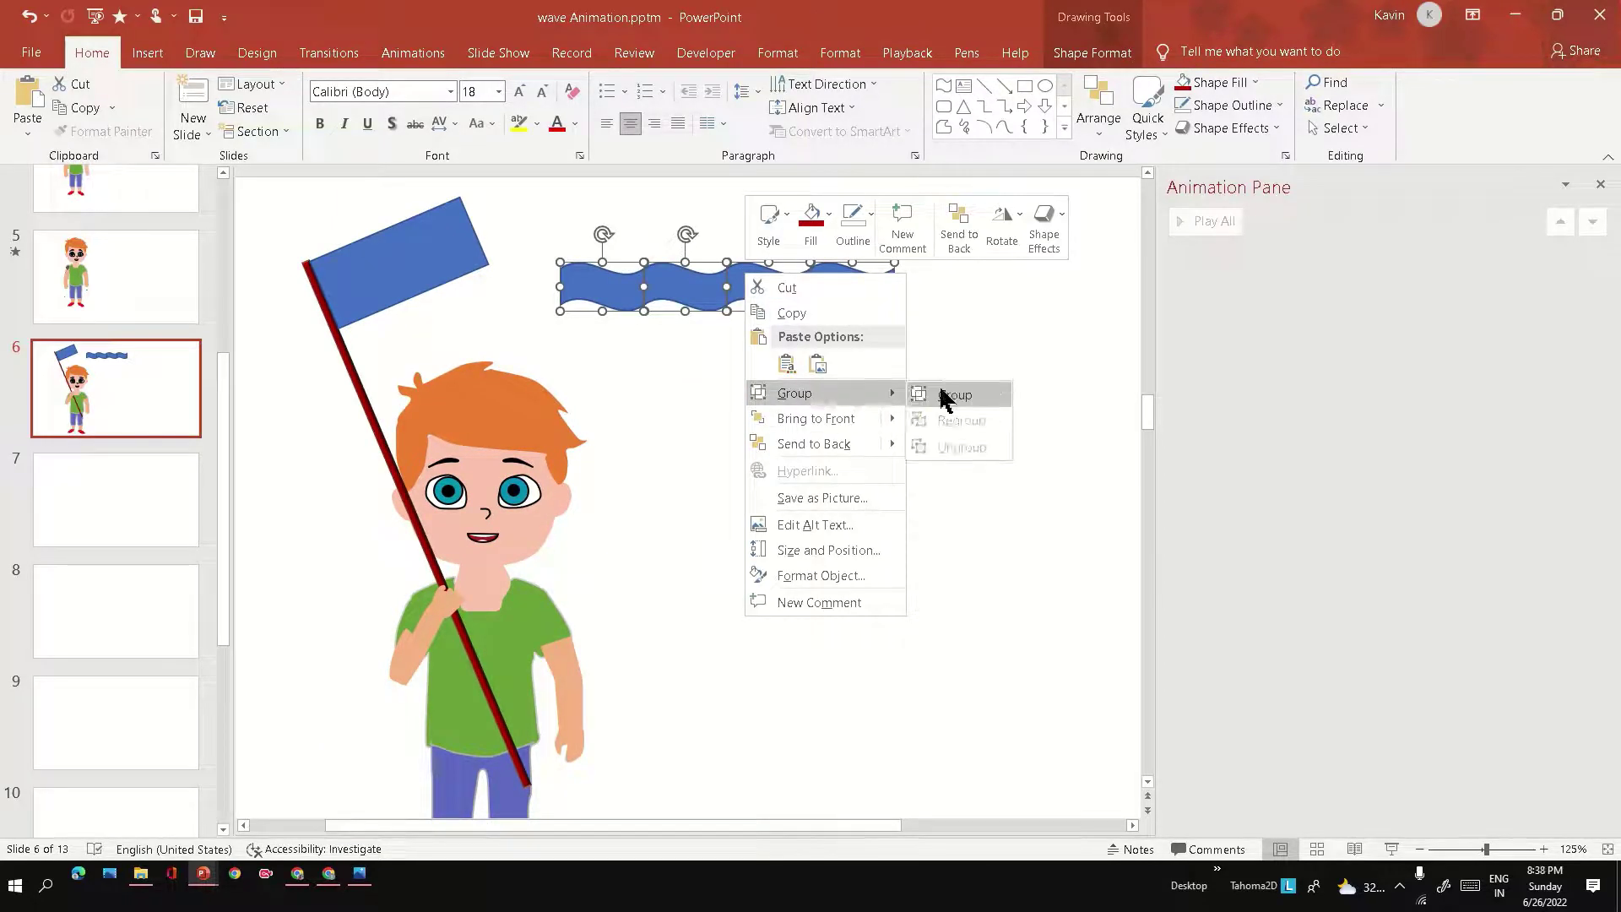
left_click(954, 396)
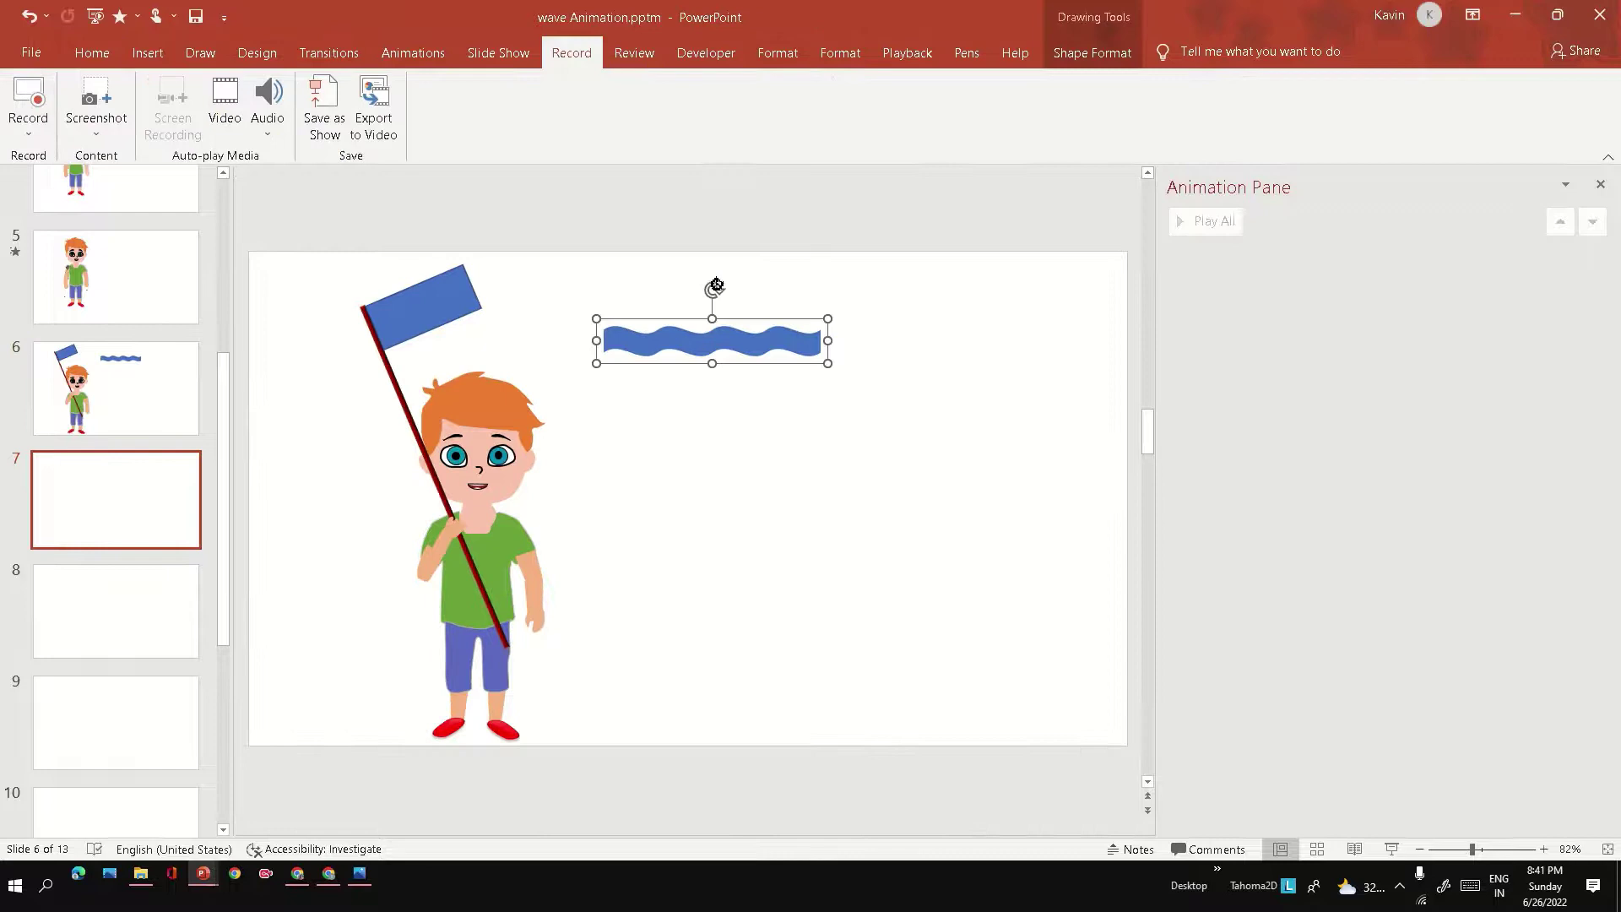
left_click_drag(716, 288, 395, 340)
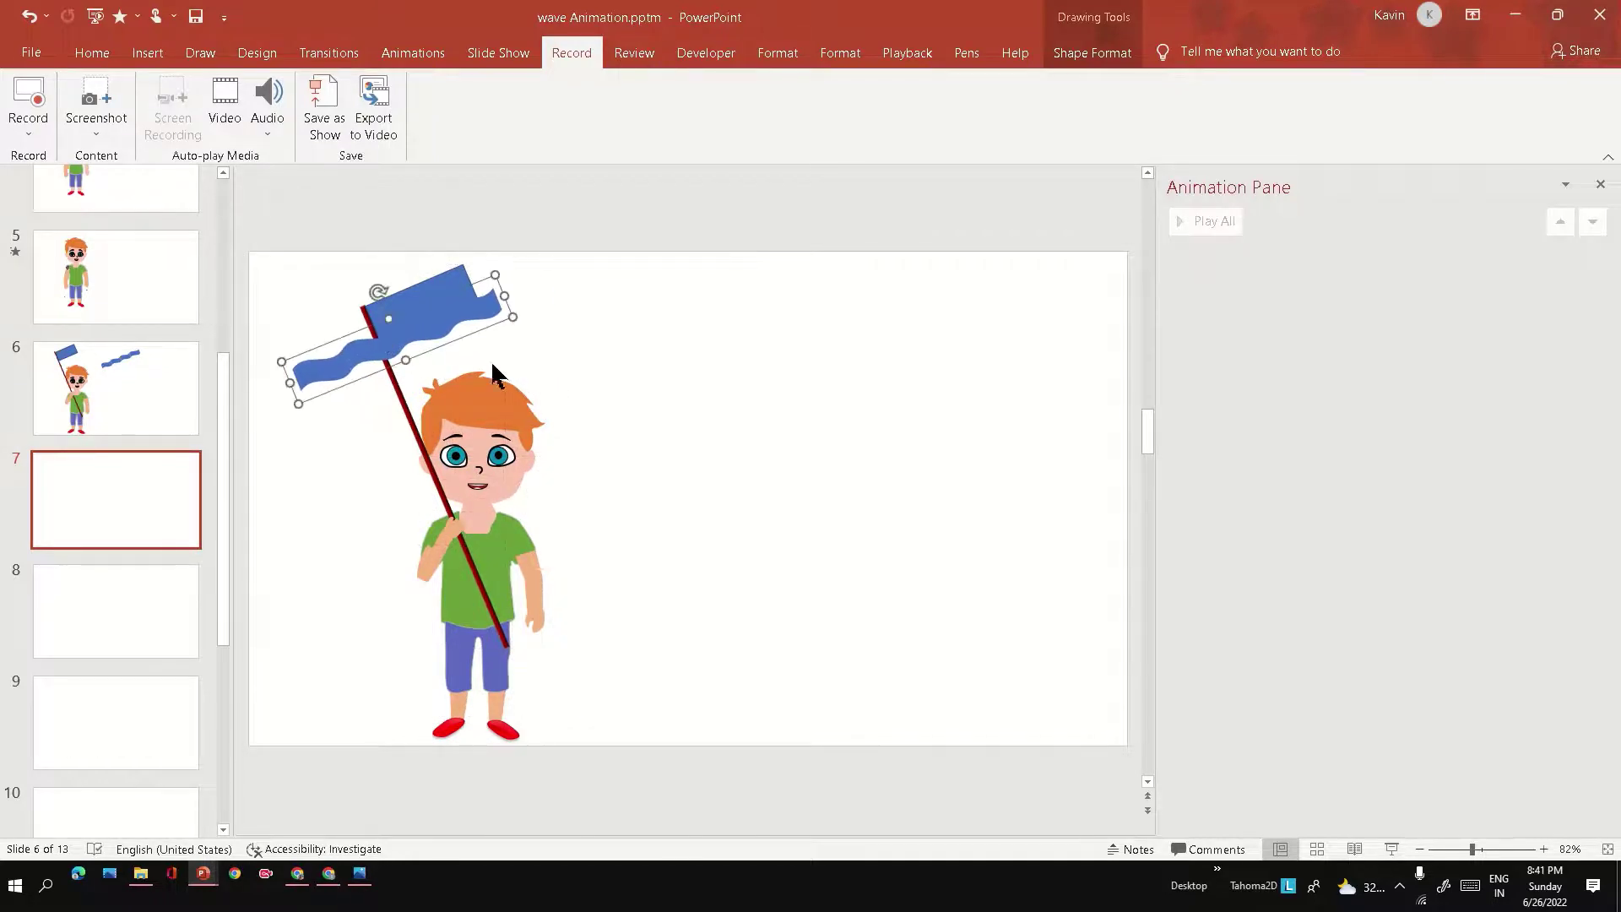
scroll(571, 380, "up", 4, "ctrl")
left_click_drag(520, 306, 517, 310)
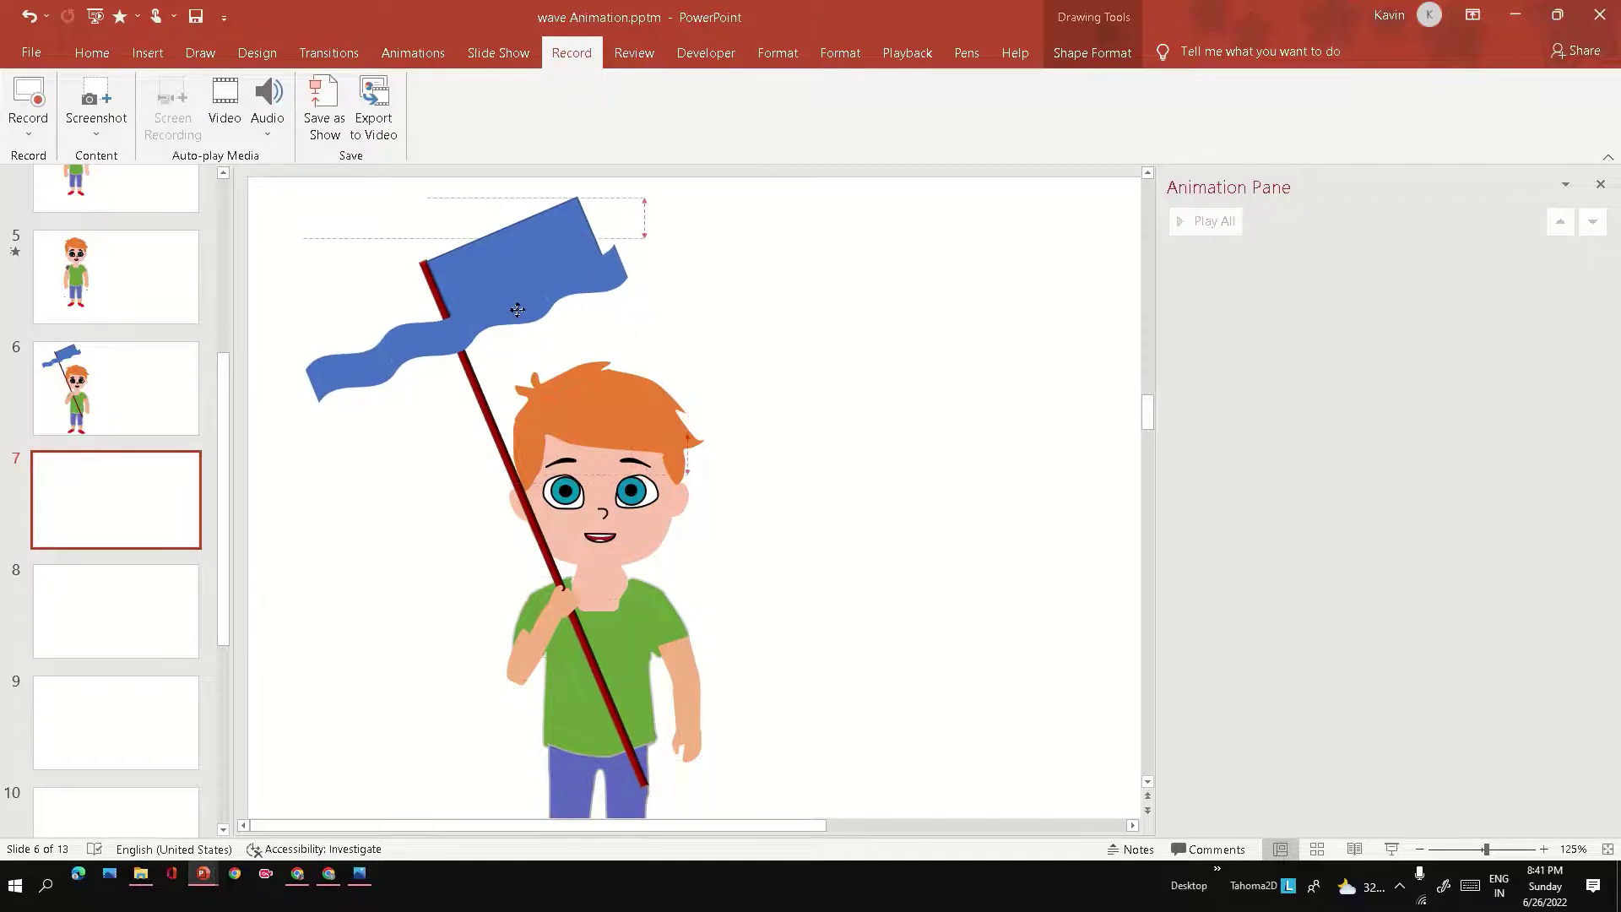
Apply a Lines motion path to the wave strip, ending just right of the flag
left_click_drag(517, 310, 519, 312)
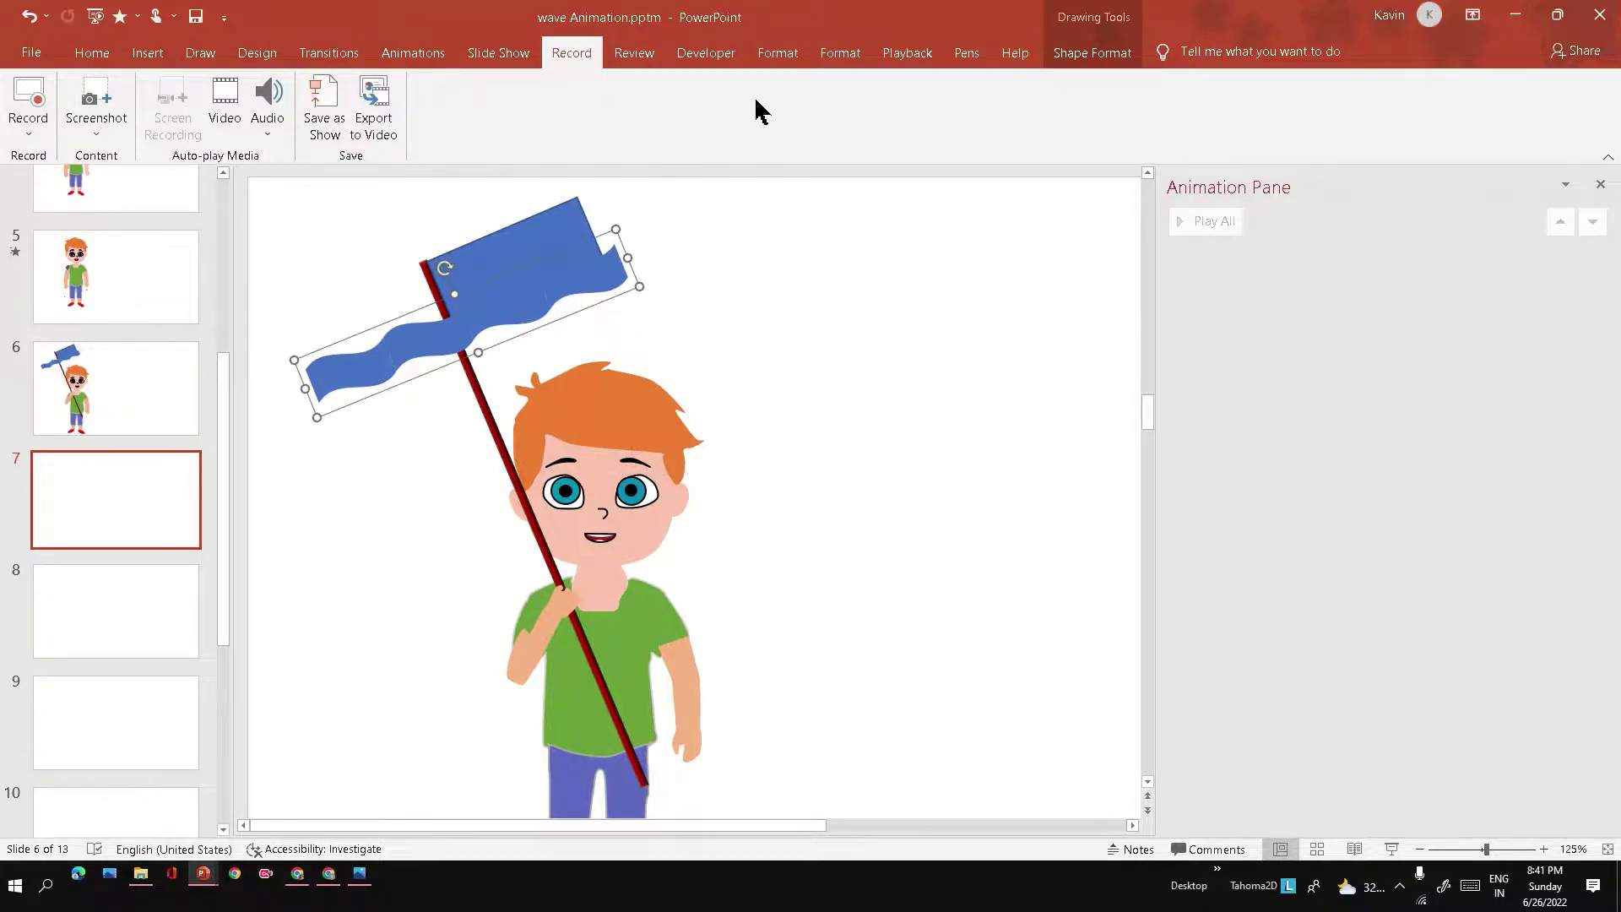
left_click(411, 57)
left_click(1065, 127)
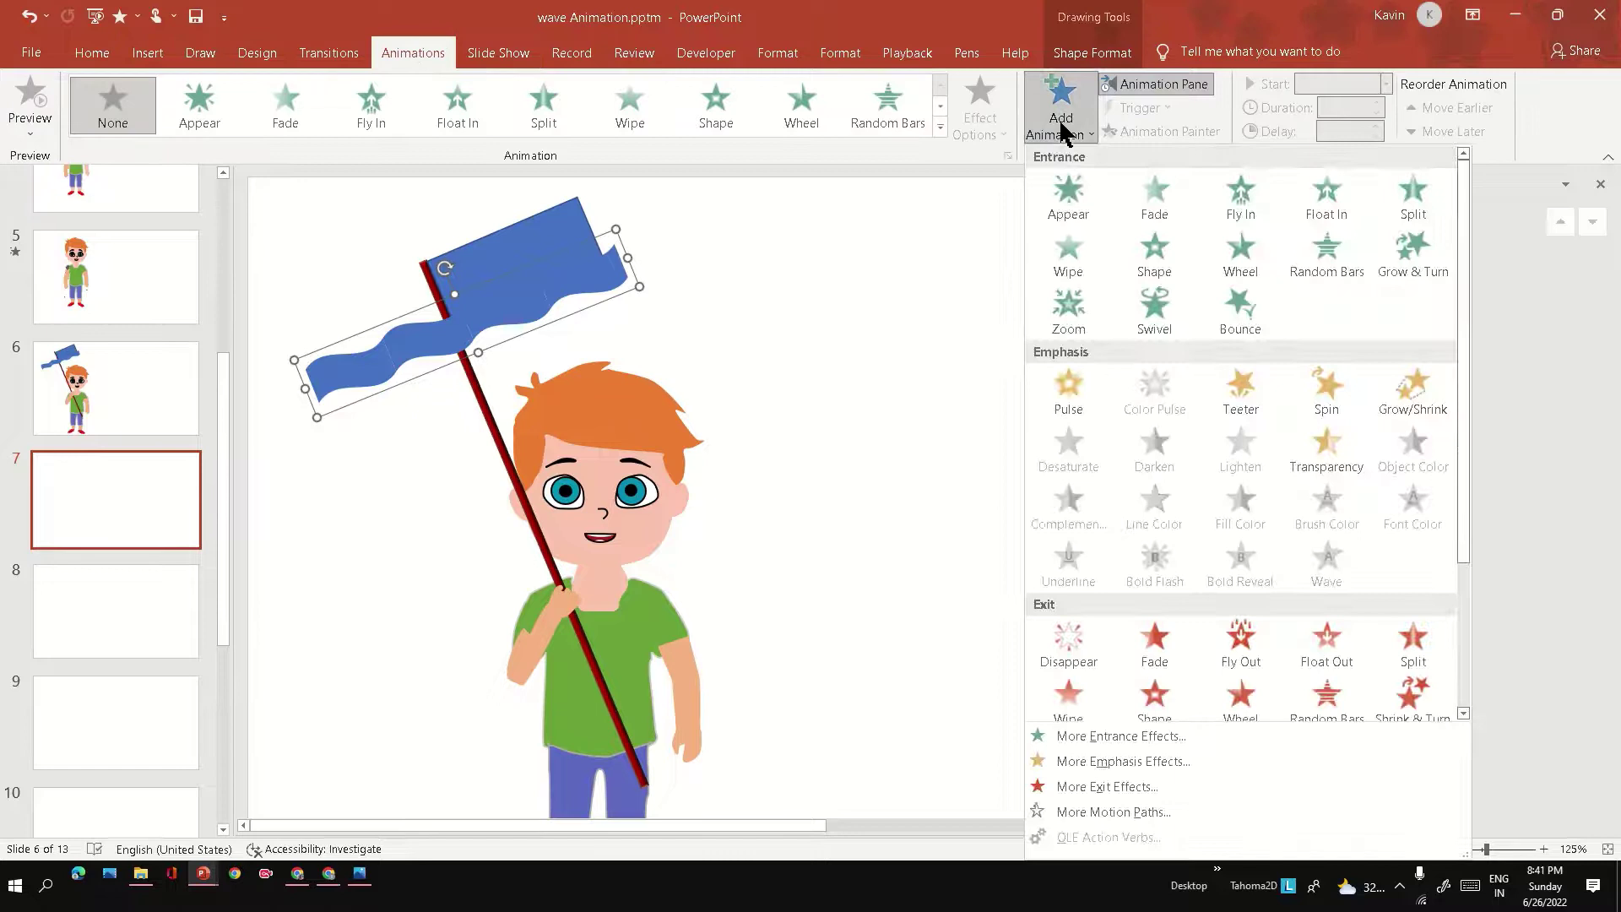
scroll(1073, 621, "down", 3)
left_click(1070, 635)
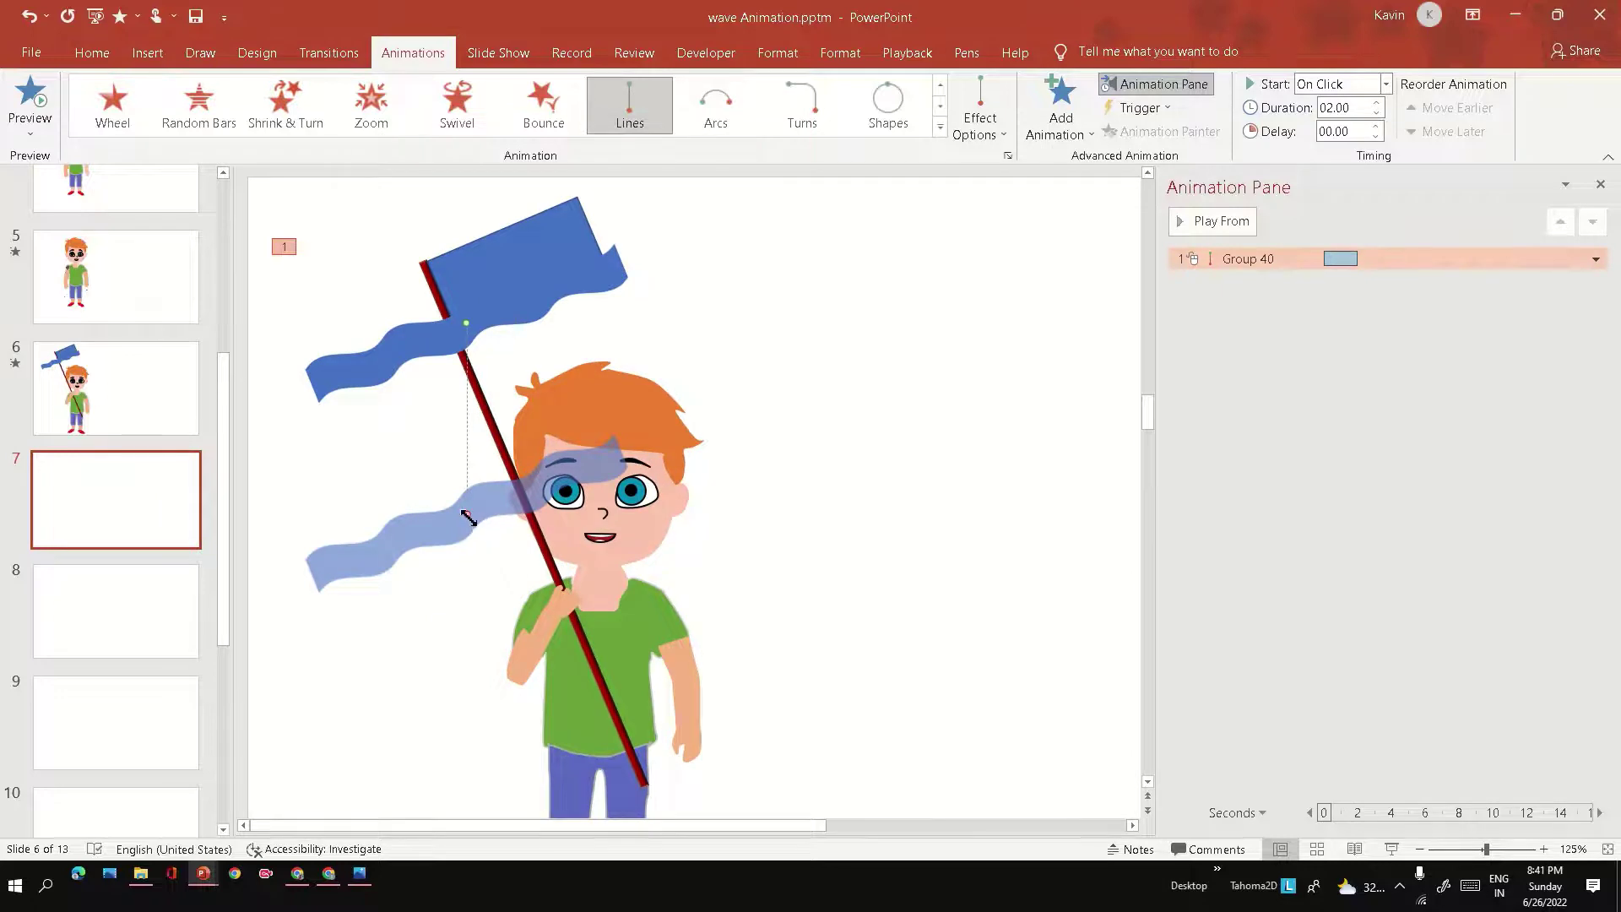
left_click_drag(467, 518, 503, 312)
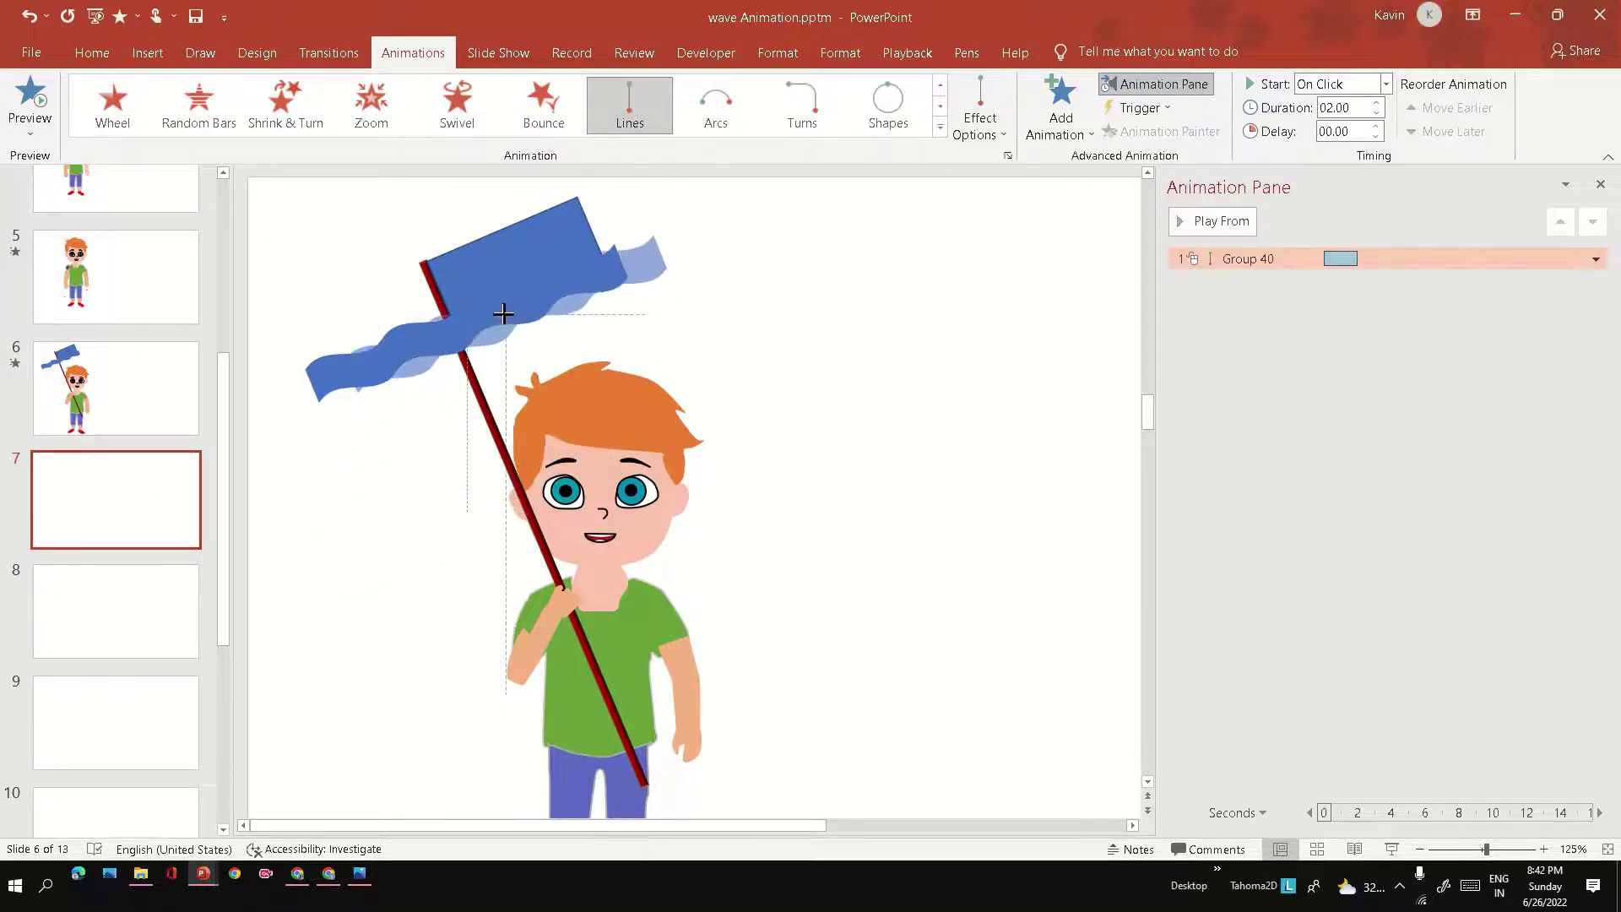
left_click_drag(503, 312, 540, 293)
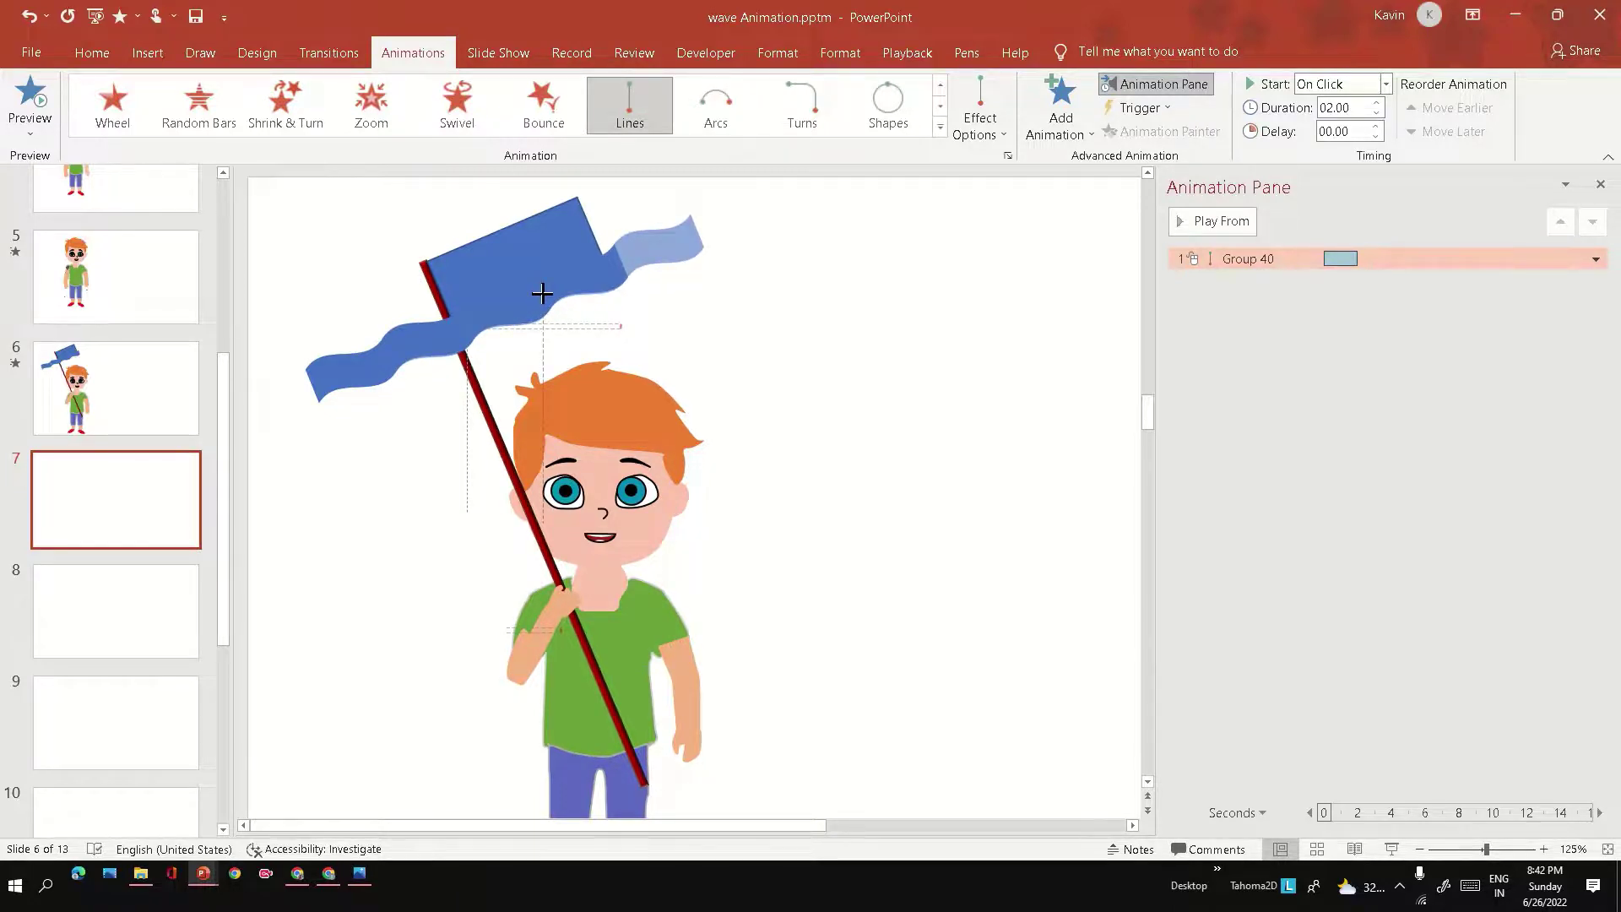
left_click_drag(541, 293, 543, 293)
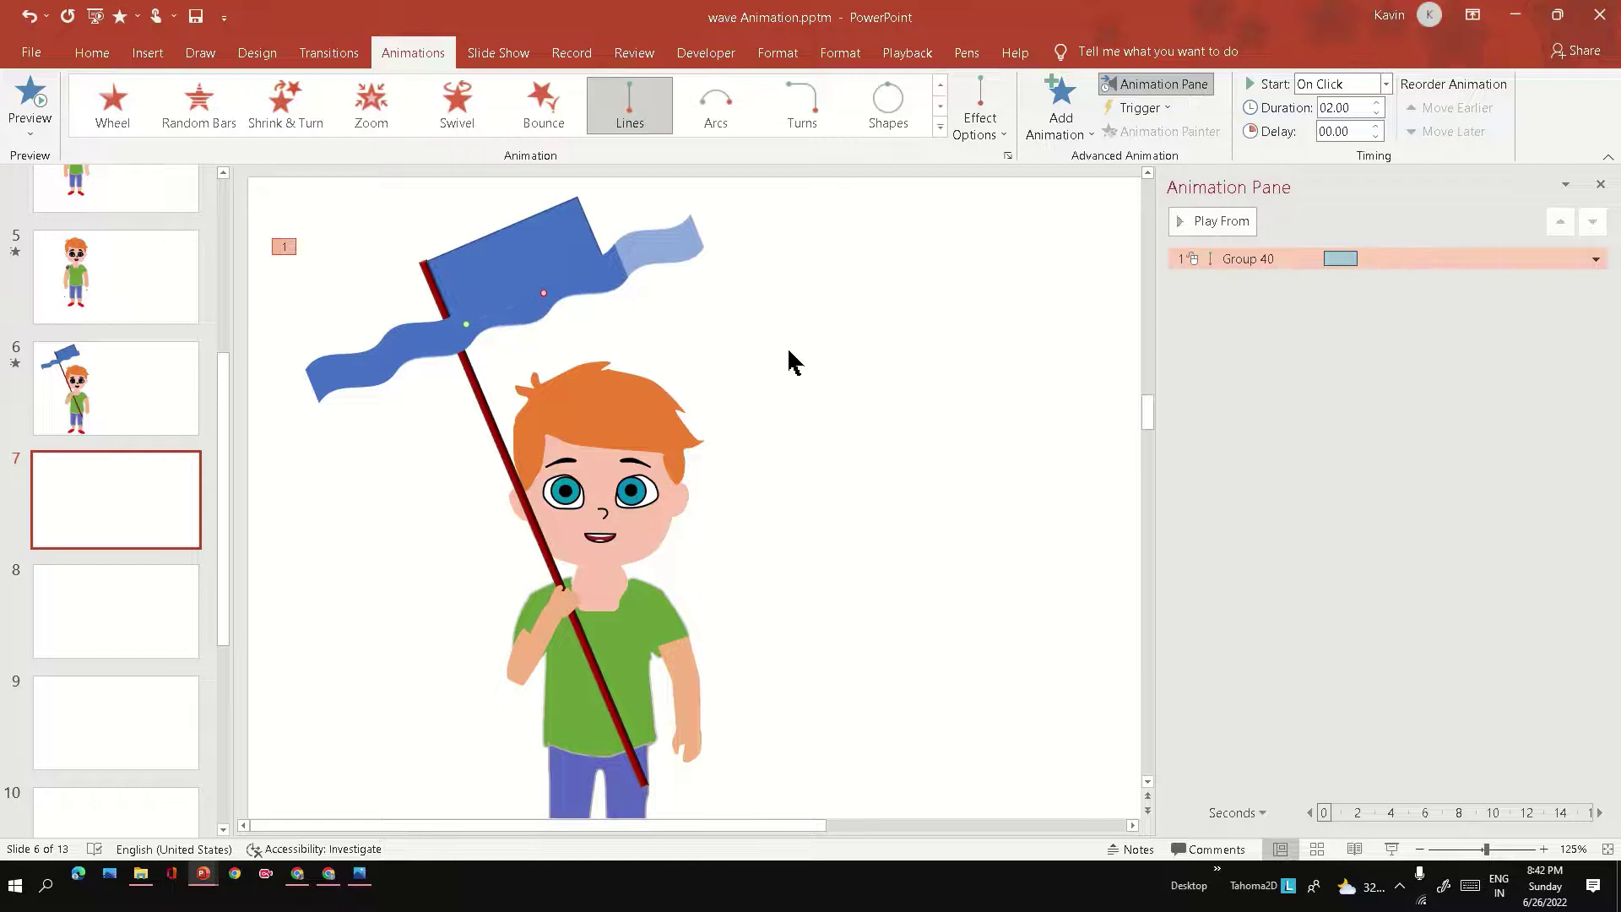
scroll(788, 352, "down", 2, "ctrl")
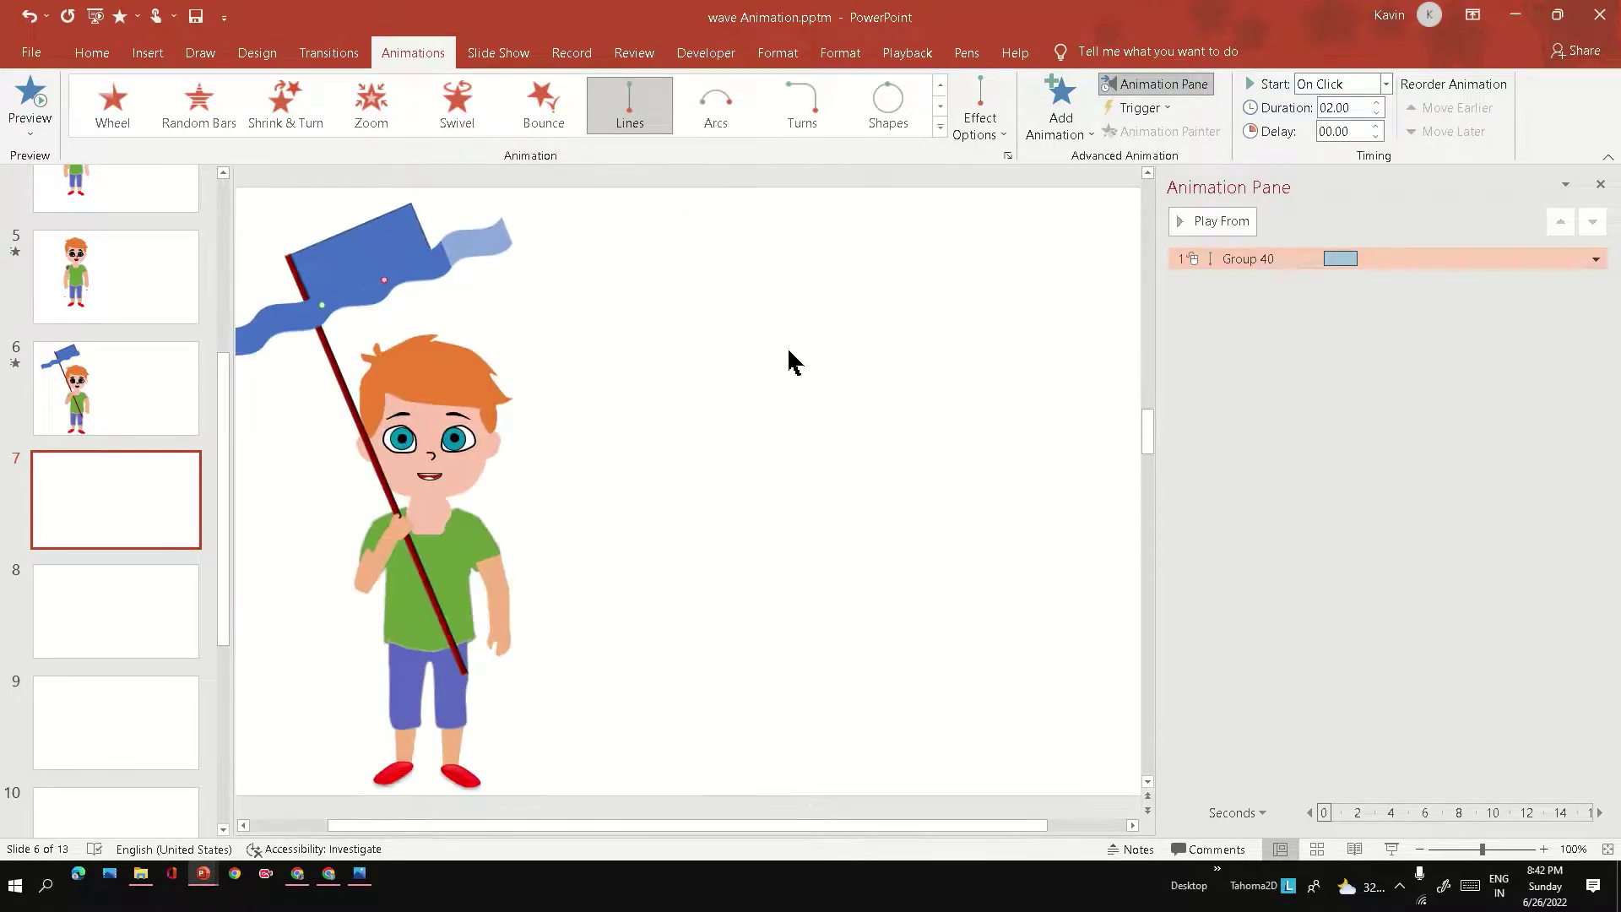
left_click_drag(722, 826, 643, 826)
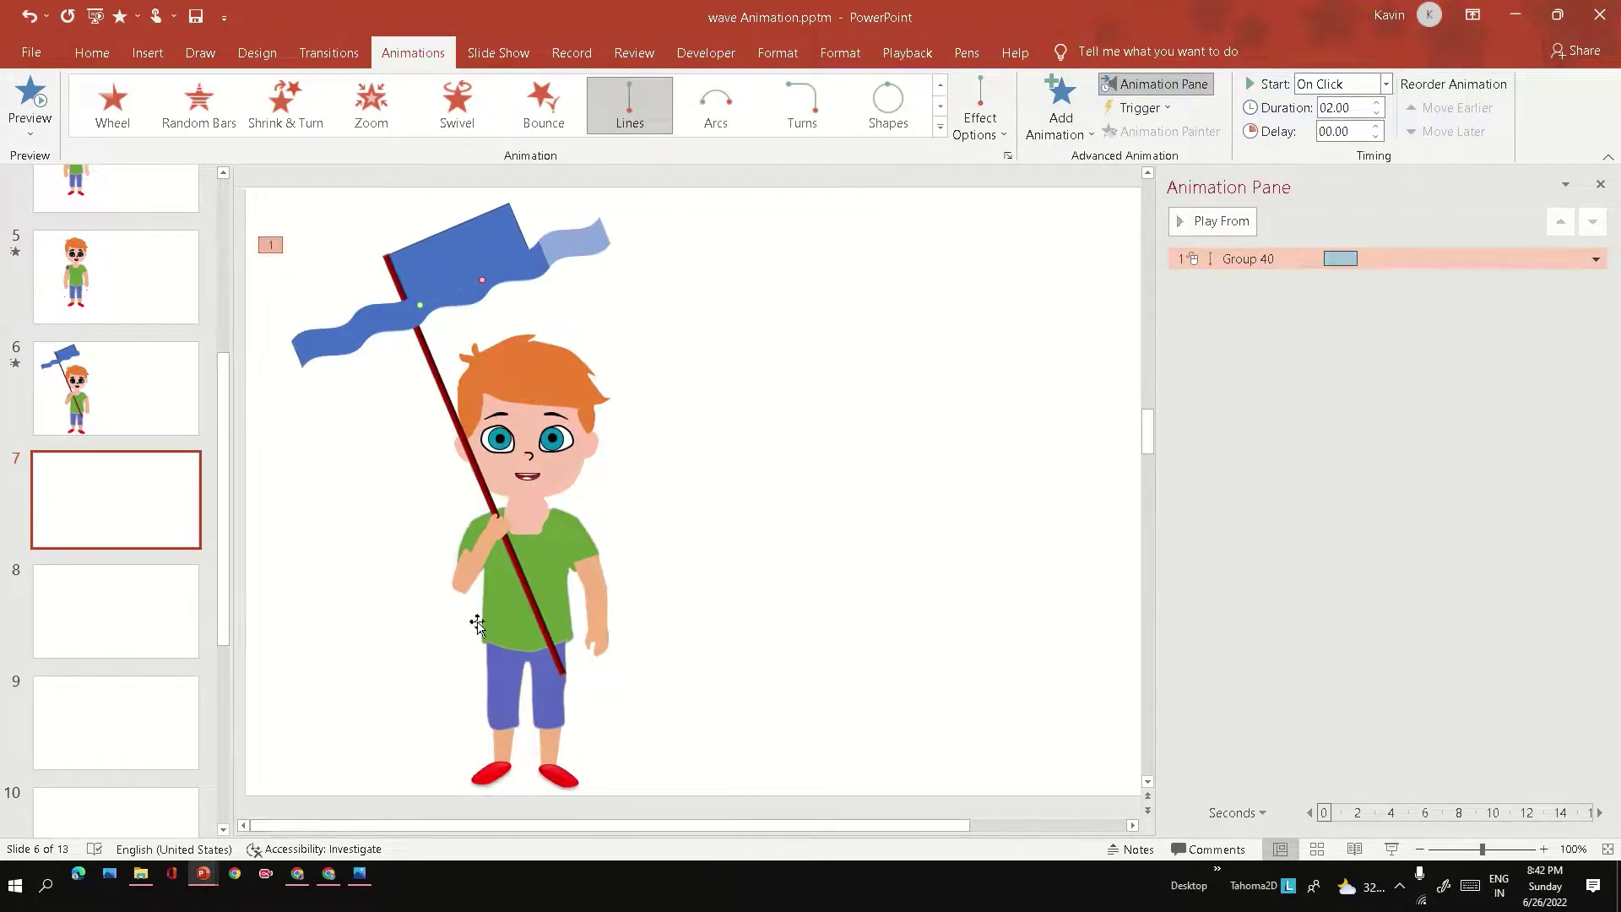
Fill the grouped wave strip white, then select the pole and dismiss its shortcut menu
left_click(347, 342)
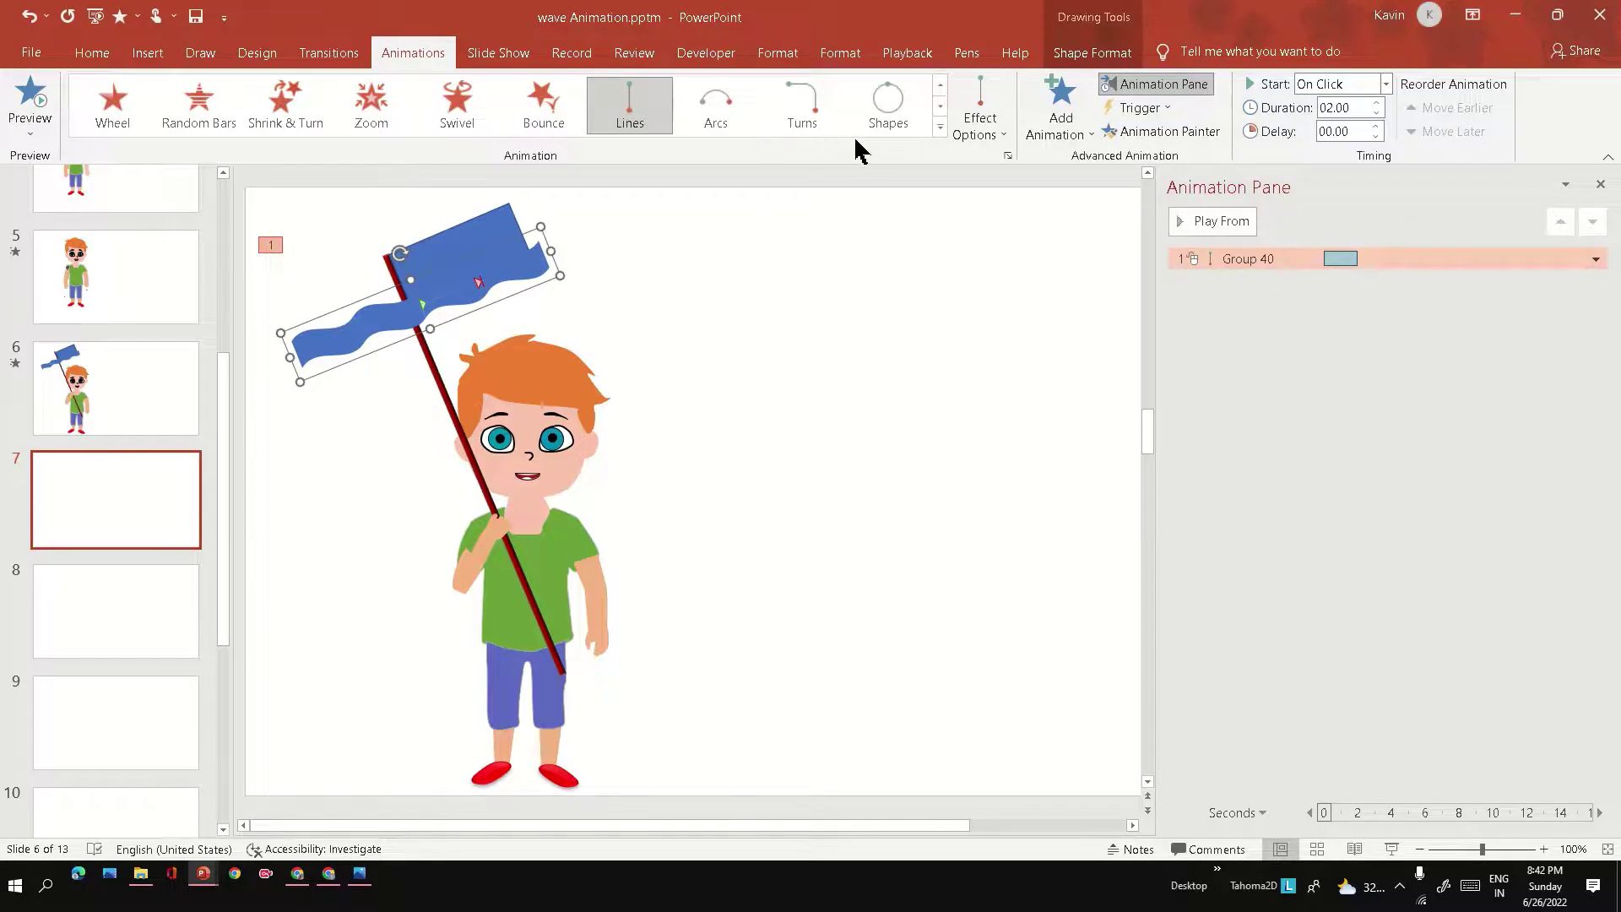
left_click(1071, 53)
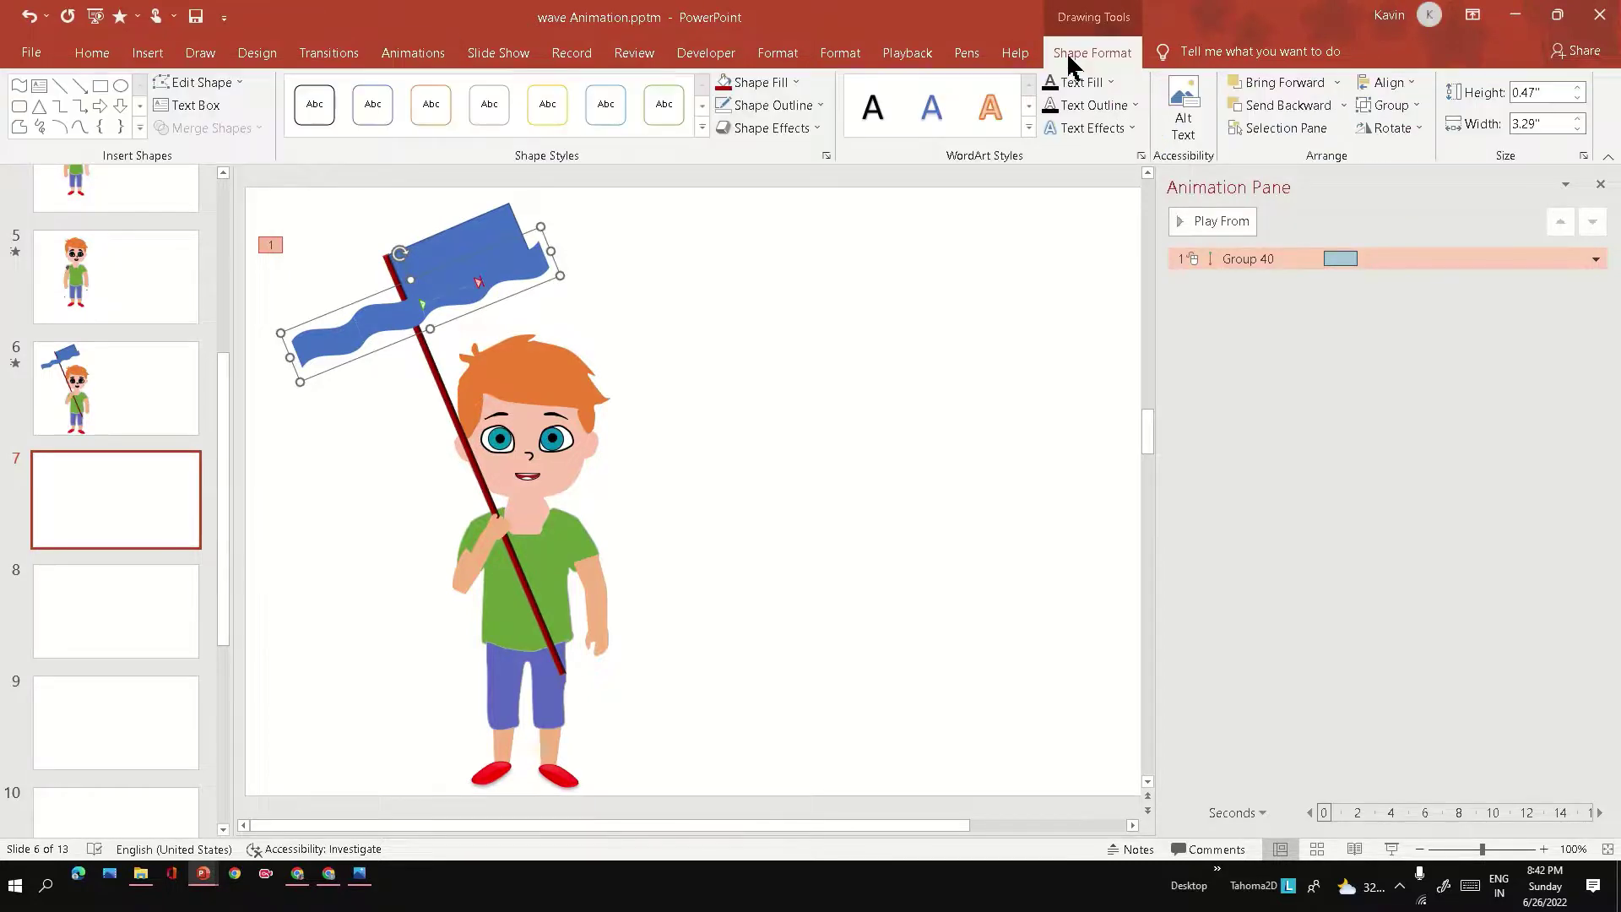
left_click(768, 85)
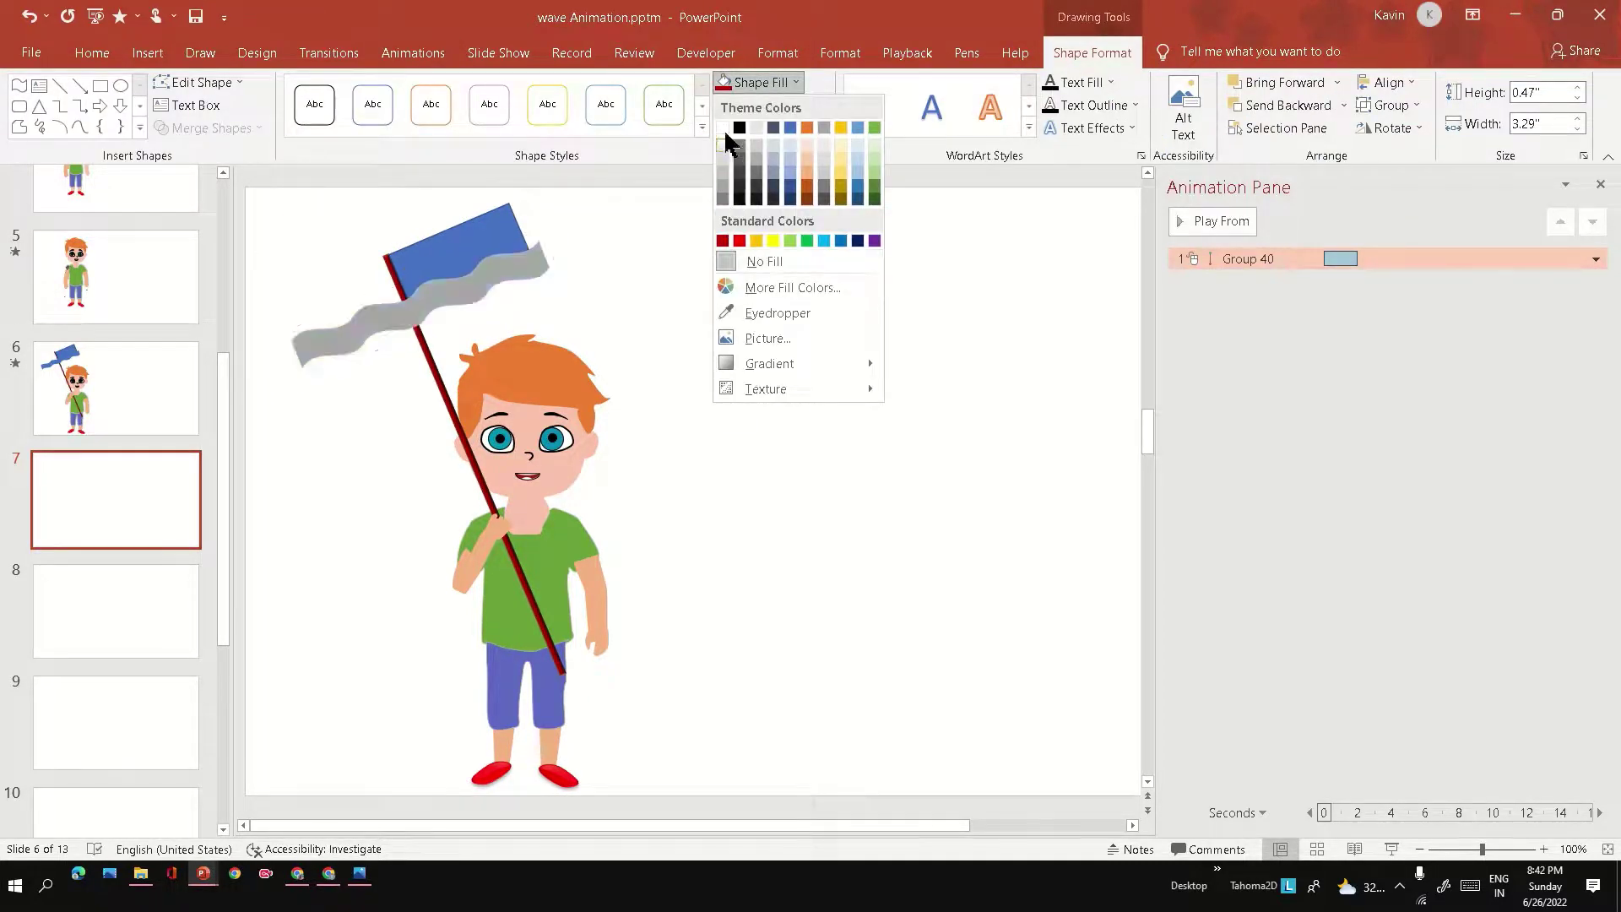
left_click(755, 82)
left_click(718, 386)
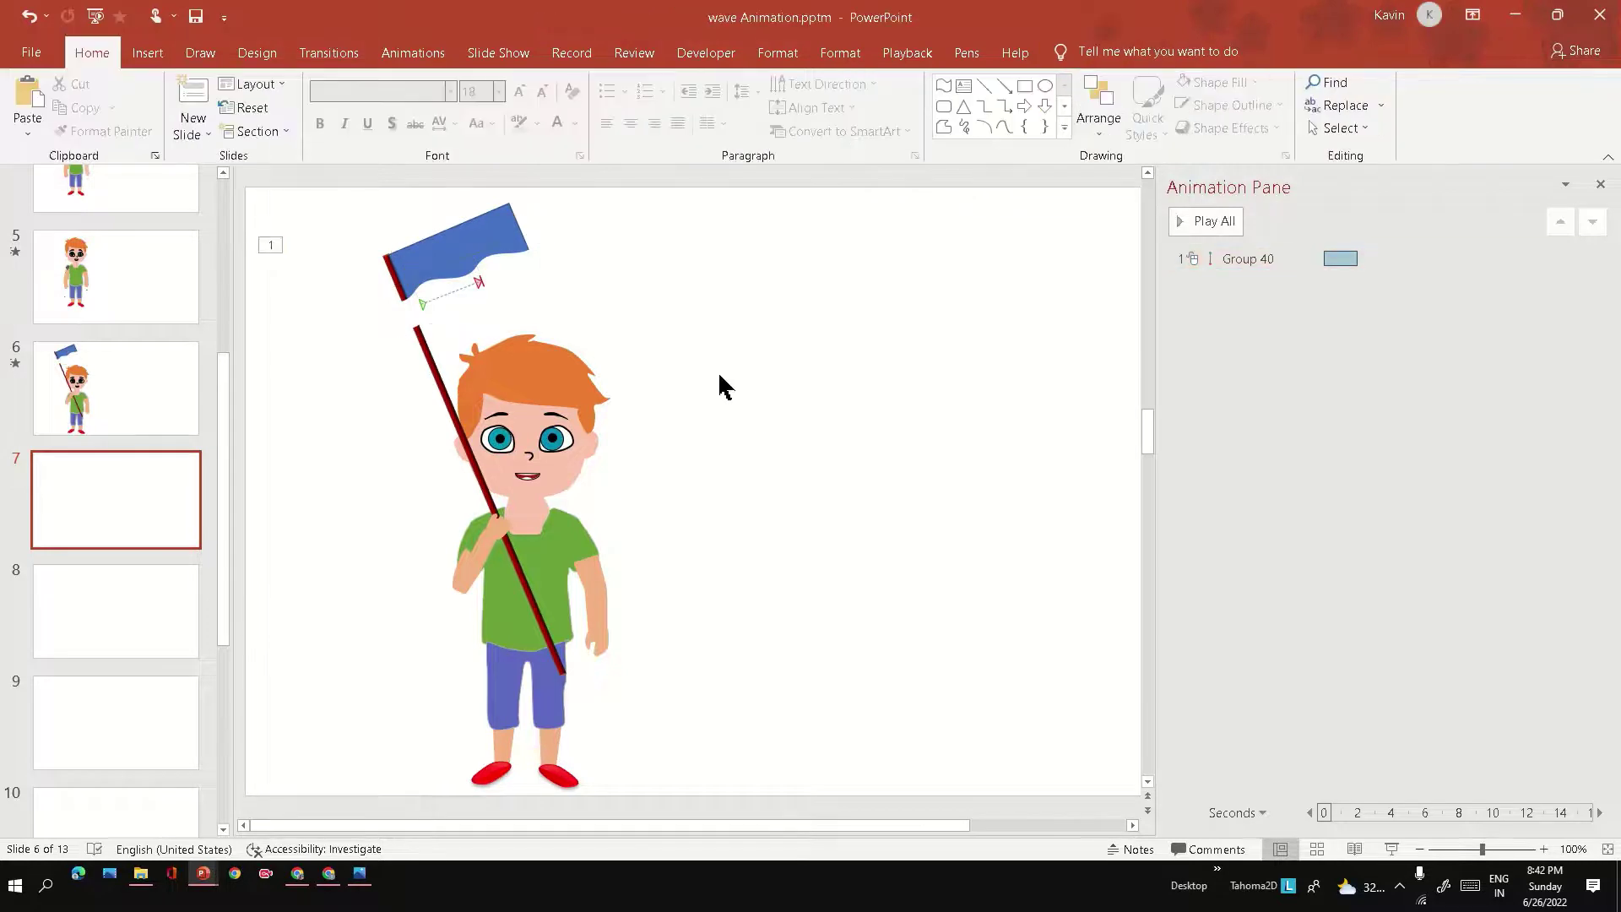
left_click(425, 348)
right_click(426, 350)
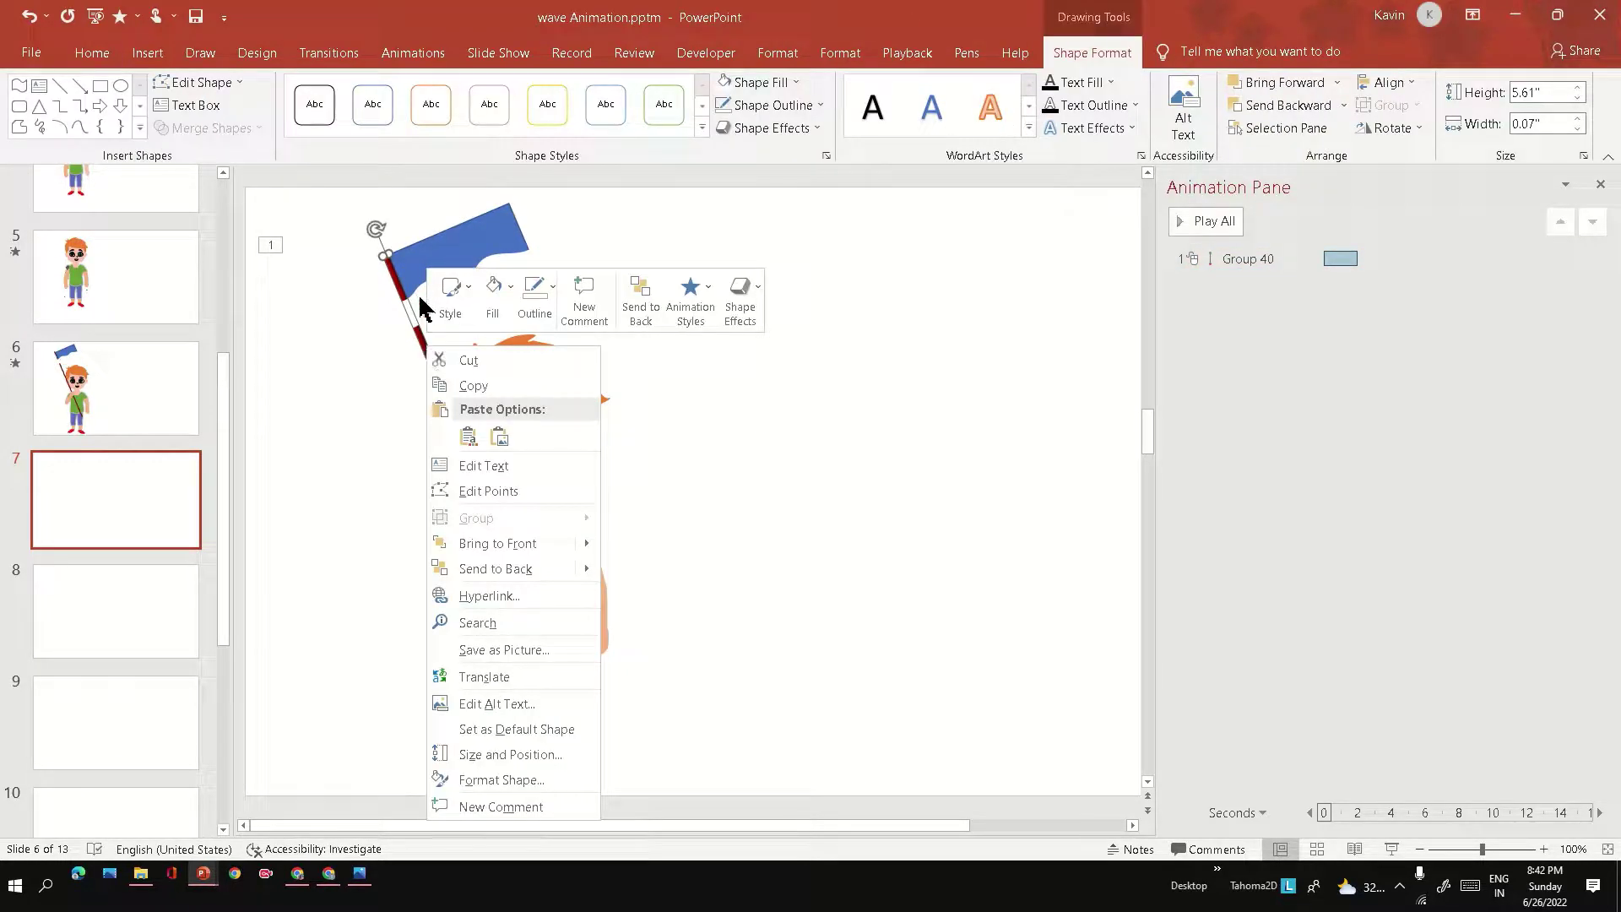
left_click(375, 327)
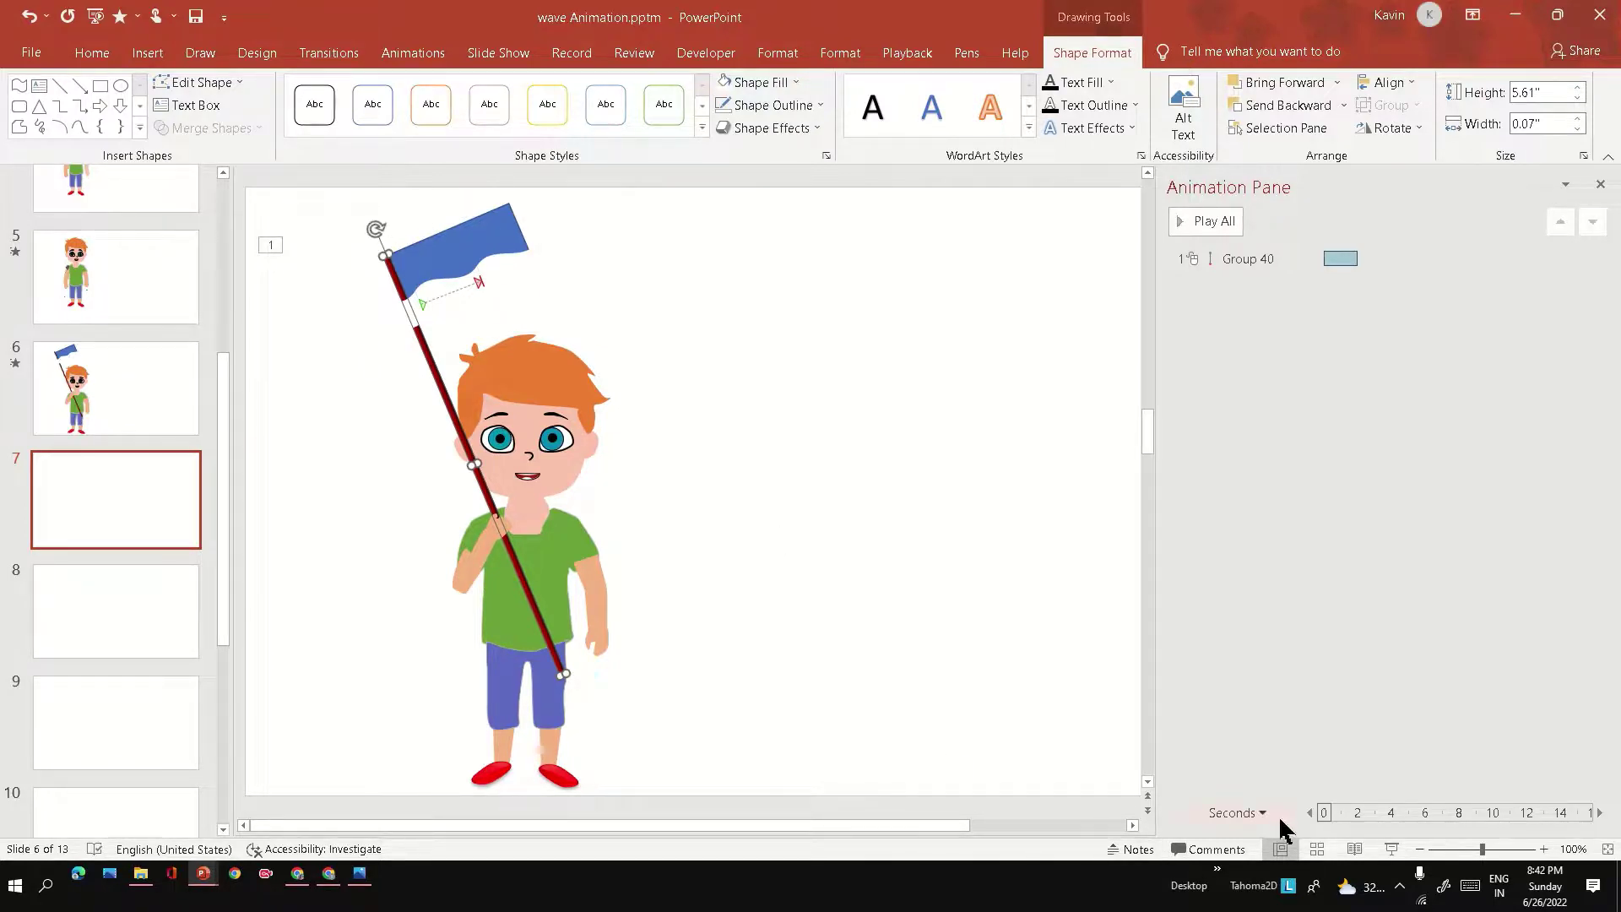
Set Group 40's motion to Until End of Slide, 1 second, with smooth start and end 0
left_click(1407, 258)
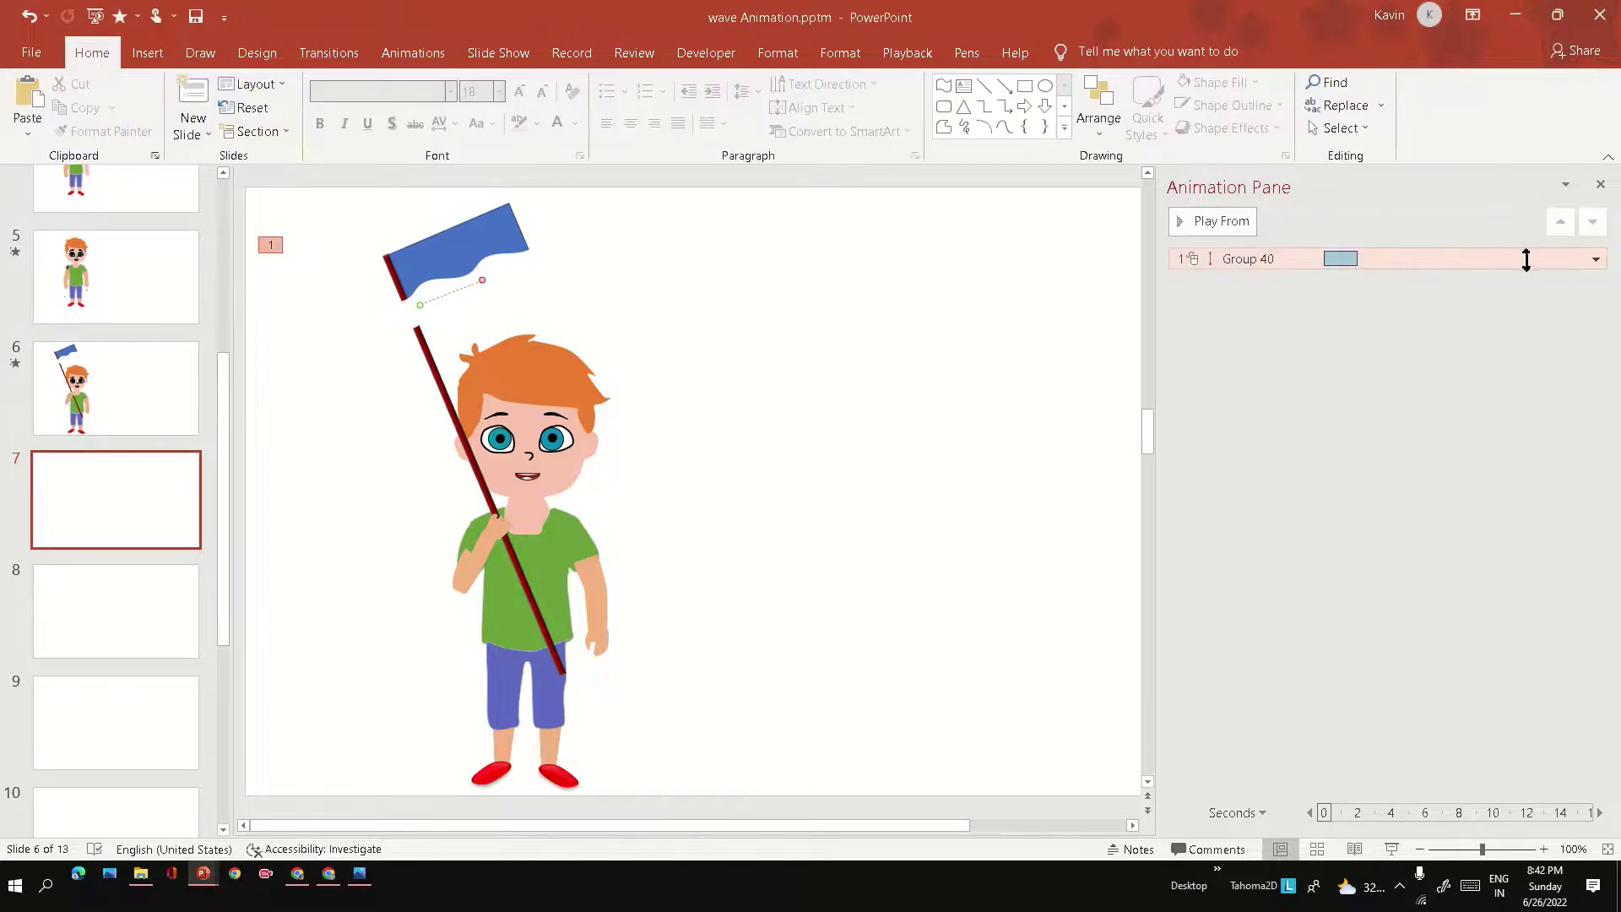
left_click(1594, 258)
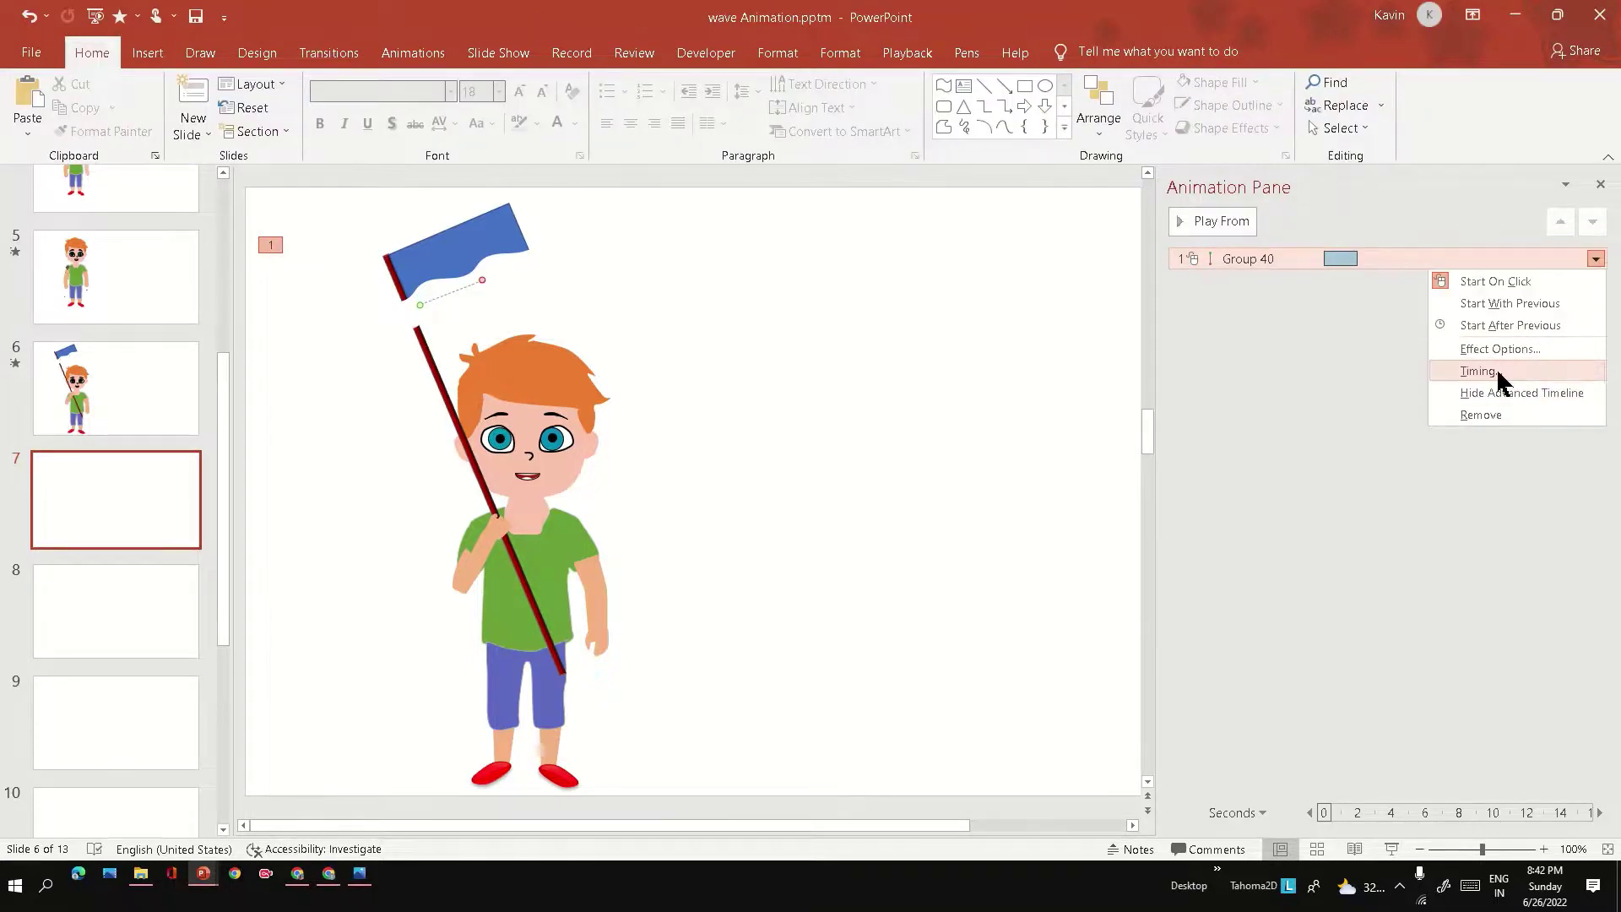
left_click(1496, 370)
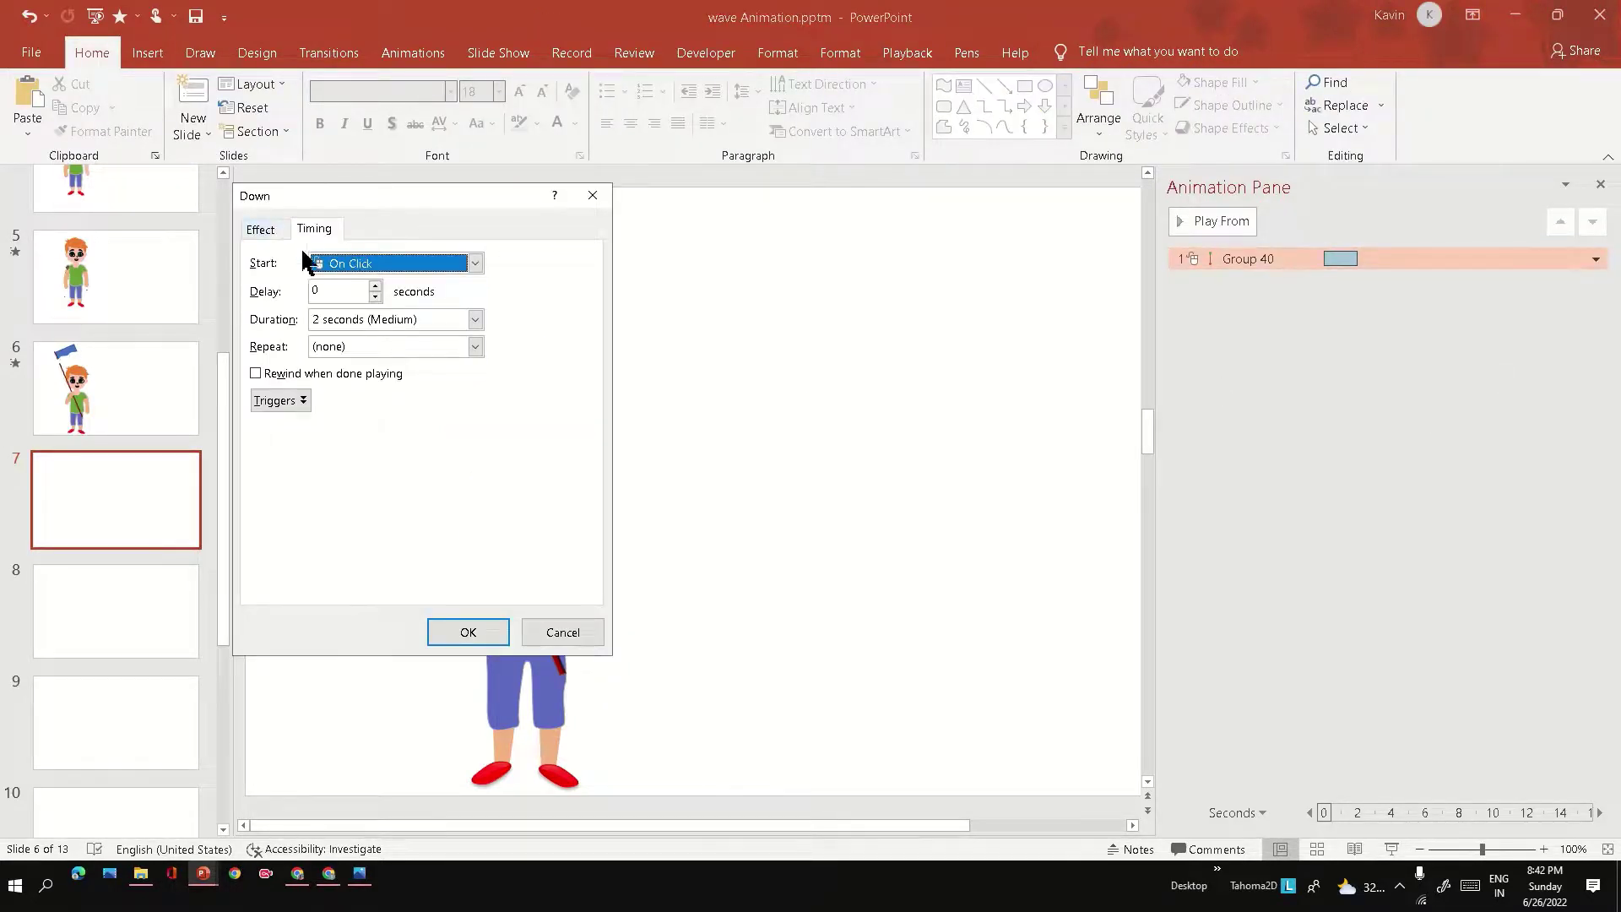
left_click(459, 353)
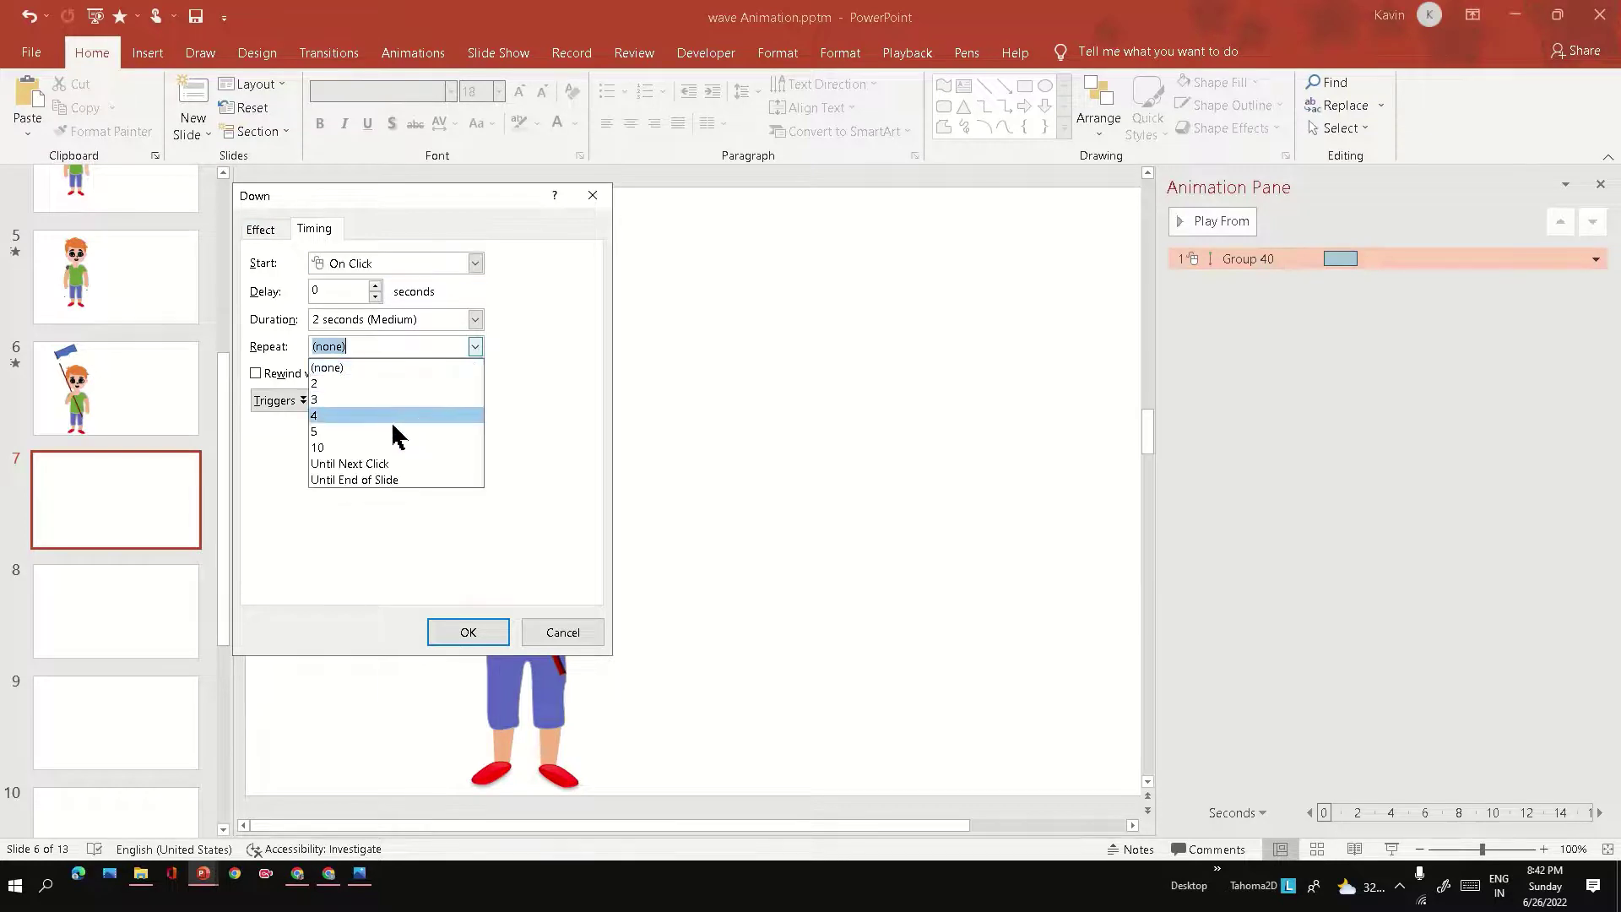
left_click(357, 480)
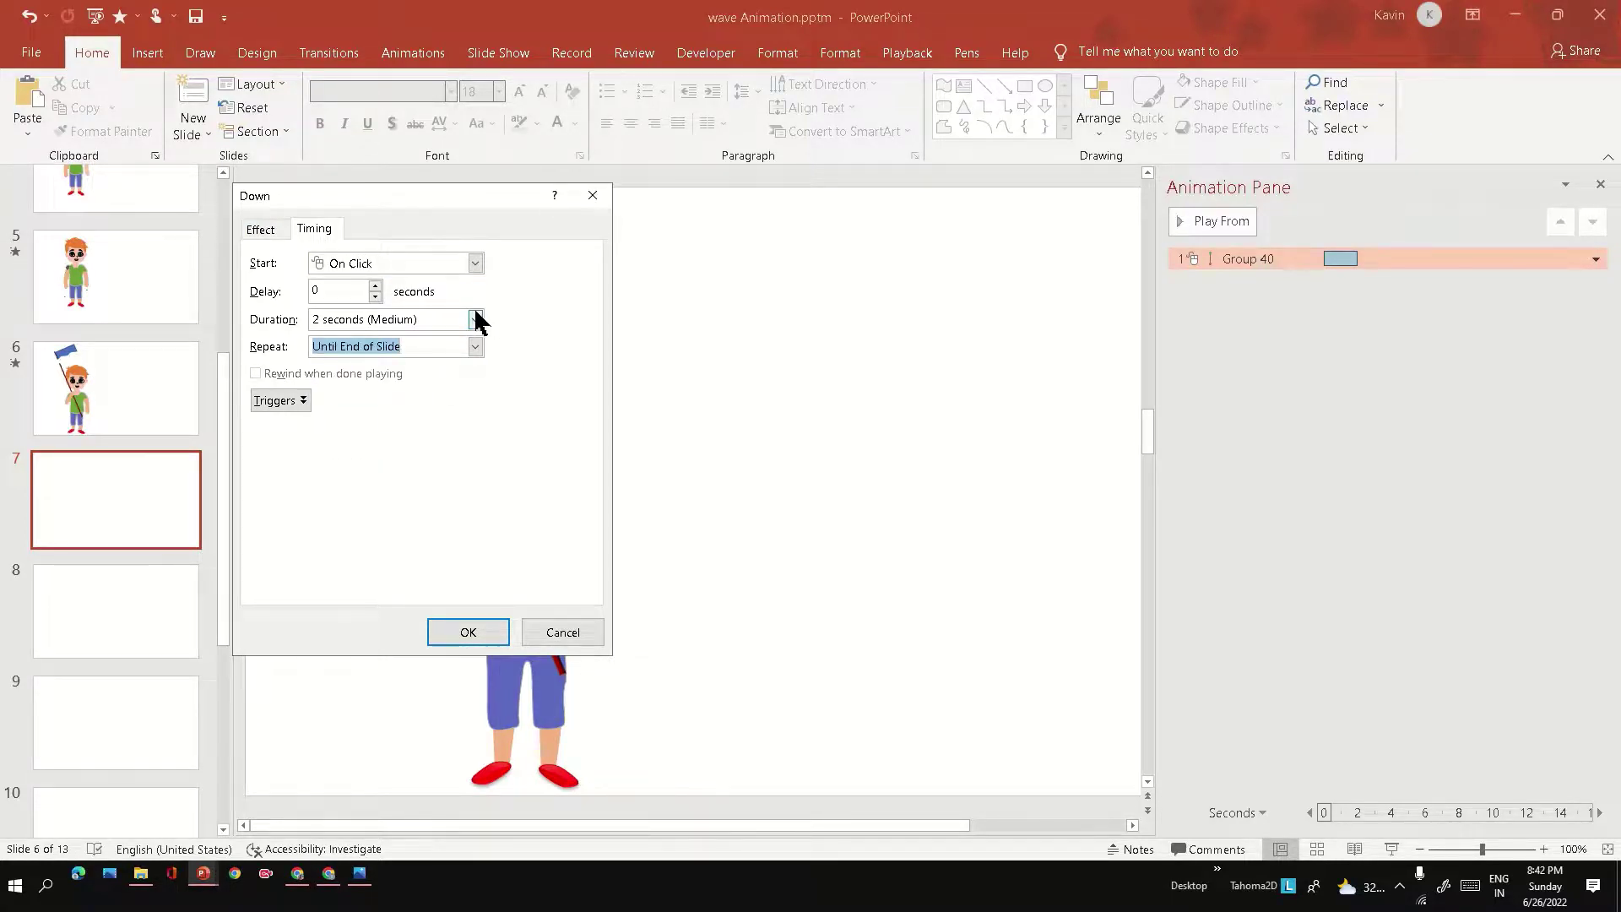
left_click(475, 319)
left_click(392, 406)
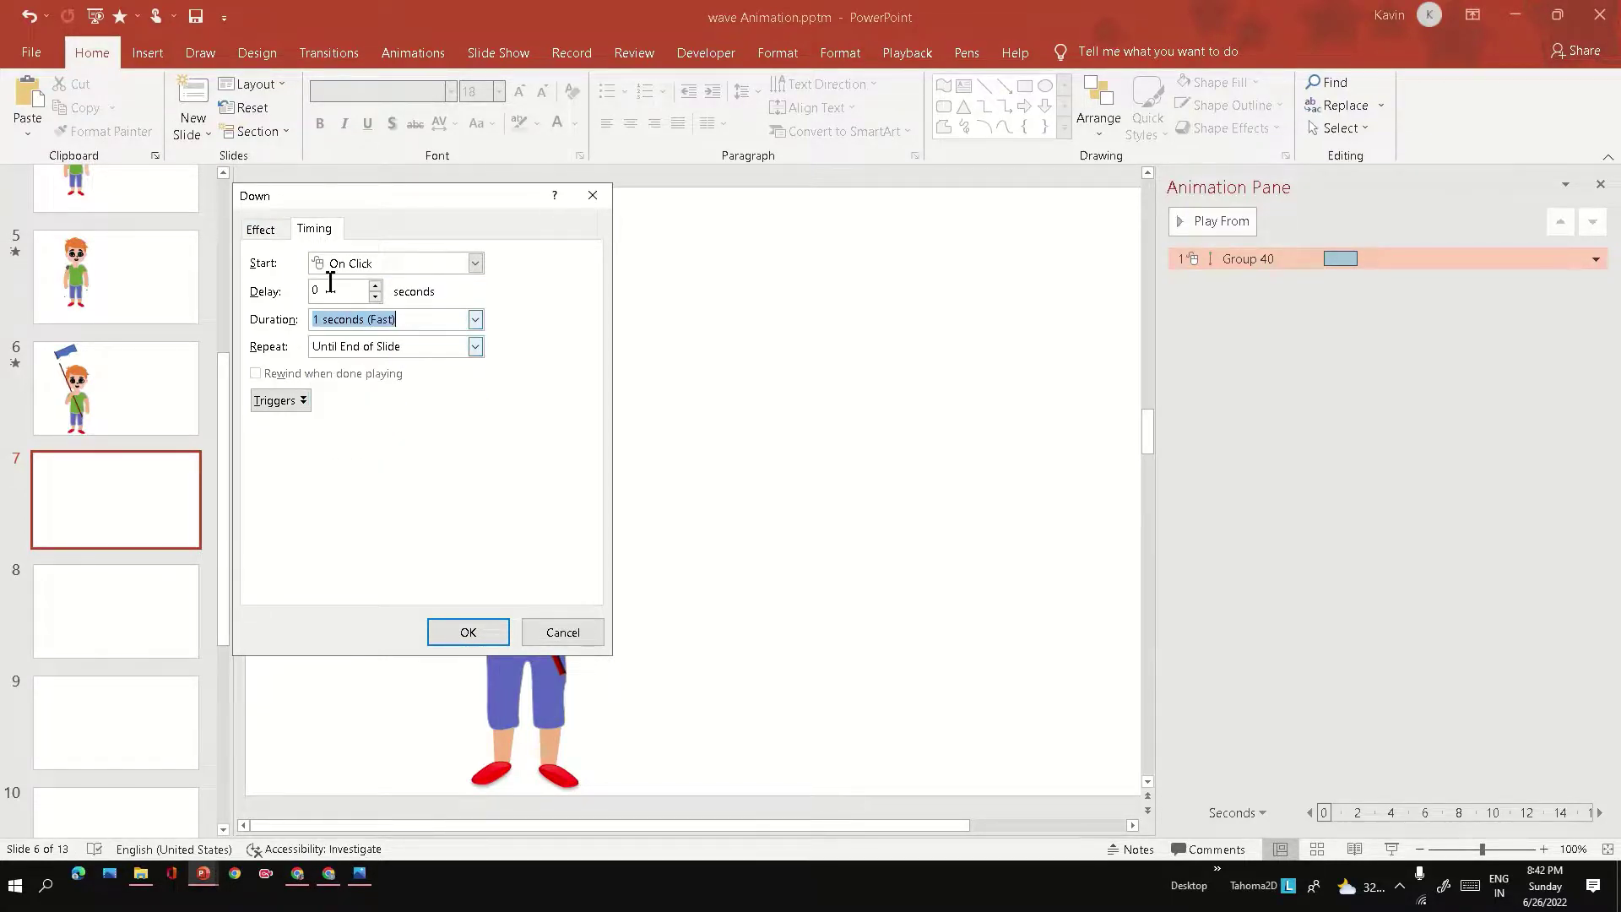
left_click(260, 230)
mouse_move(402, 316)
left_mouse_down()
mouse_move(366, 320)
mouse_move(332, 361)
left_mouse_up()
left_click(464, 634)
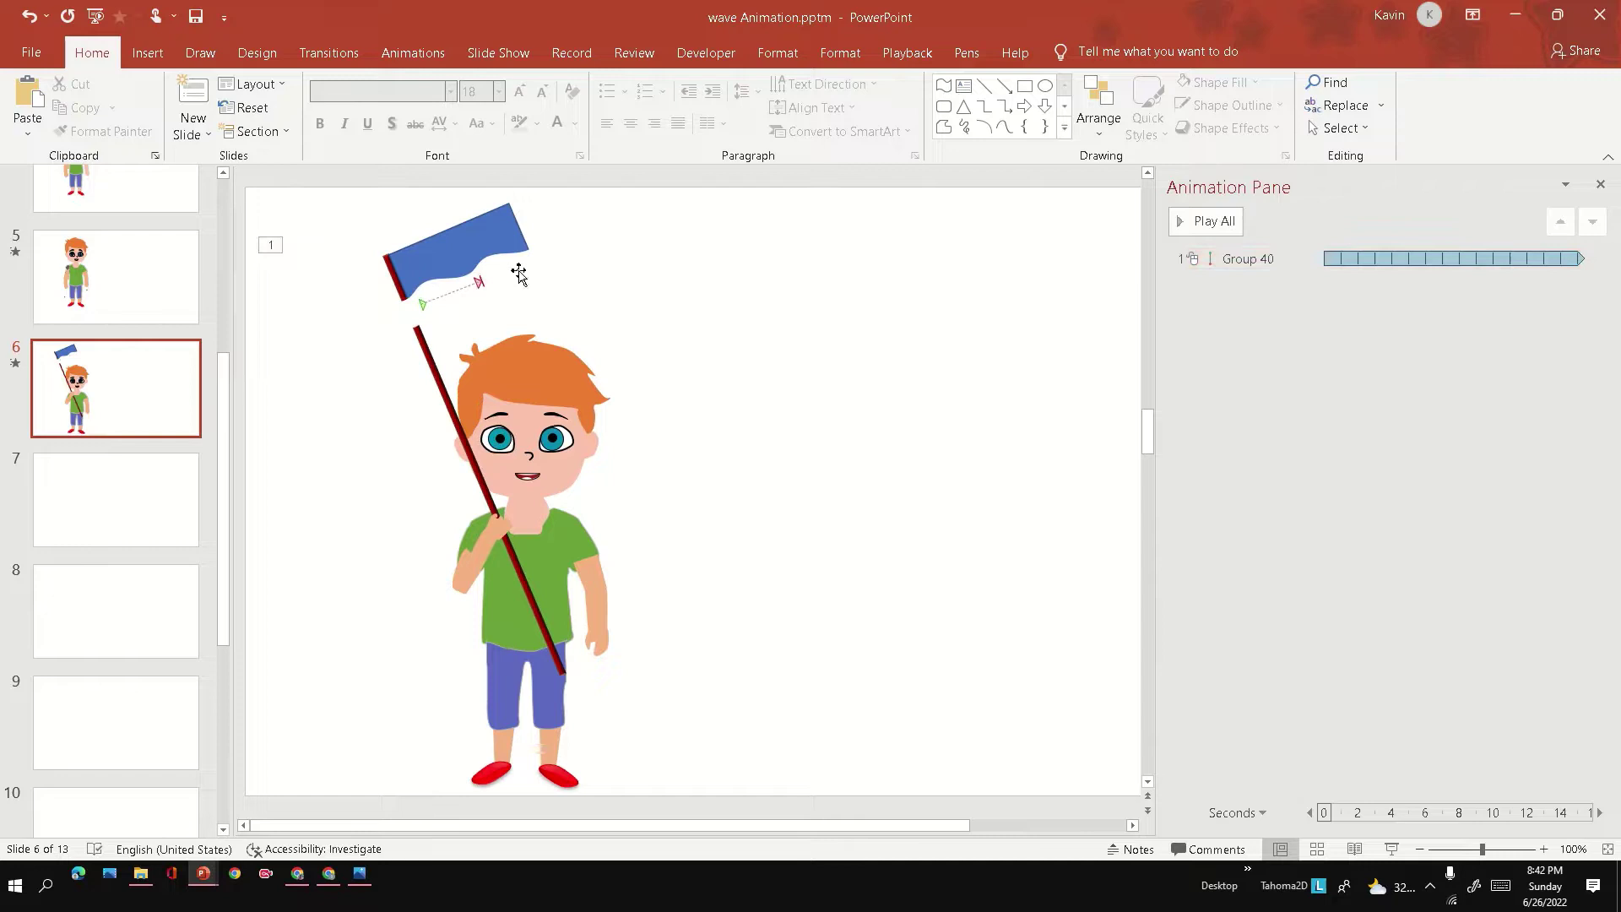
Duplicate Group 40 upward as Group 43, overlapping the original flag strip
left_click(512, 275)
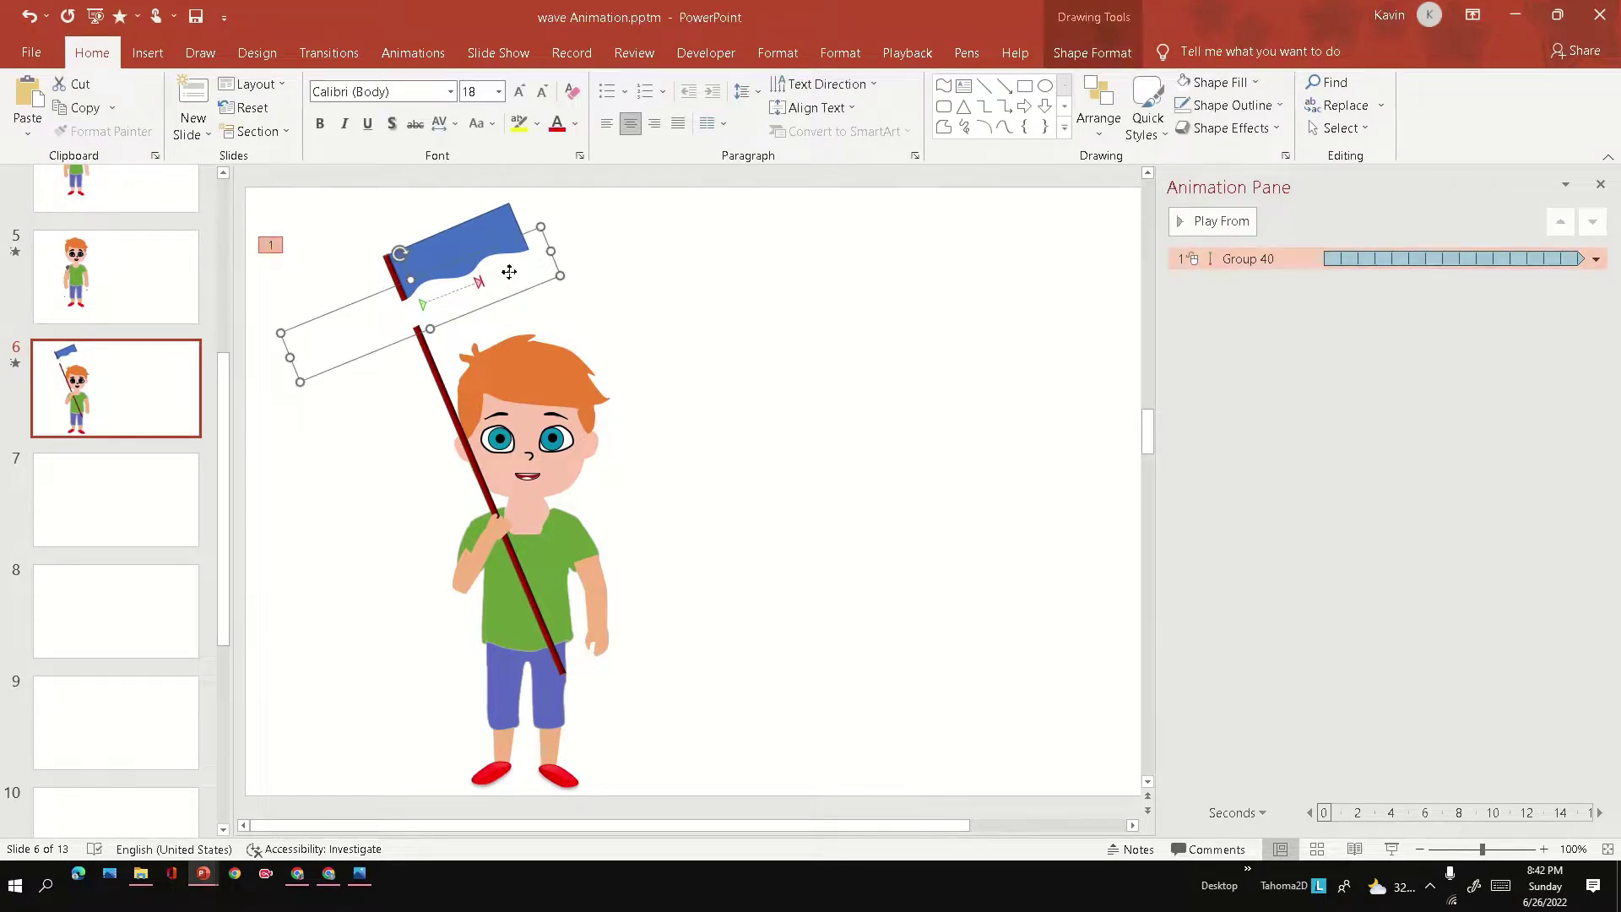
left_click_drag(508, 273, 500, 201)
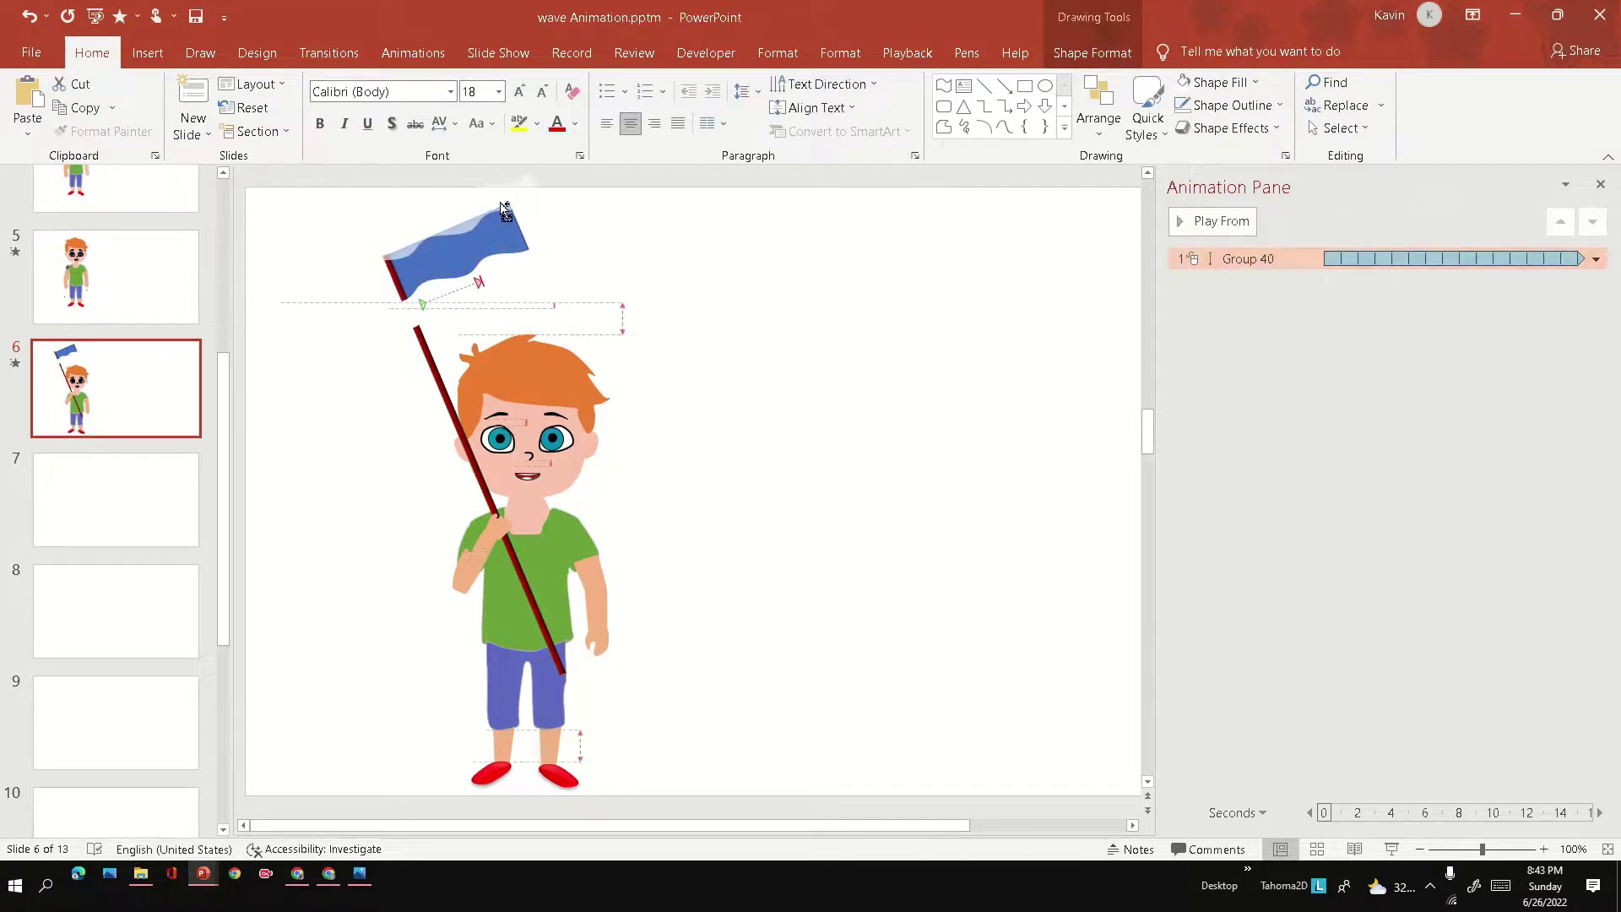
left_click_drag(501, 201, 501, 202)
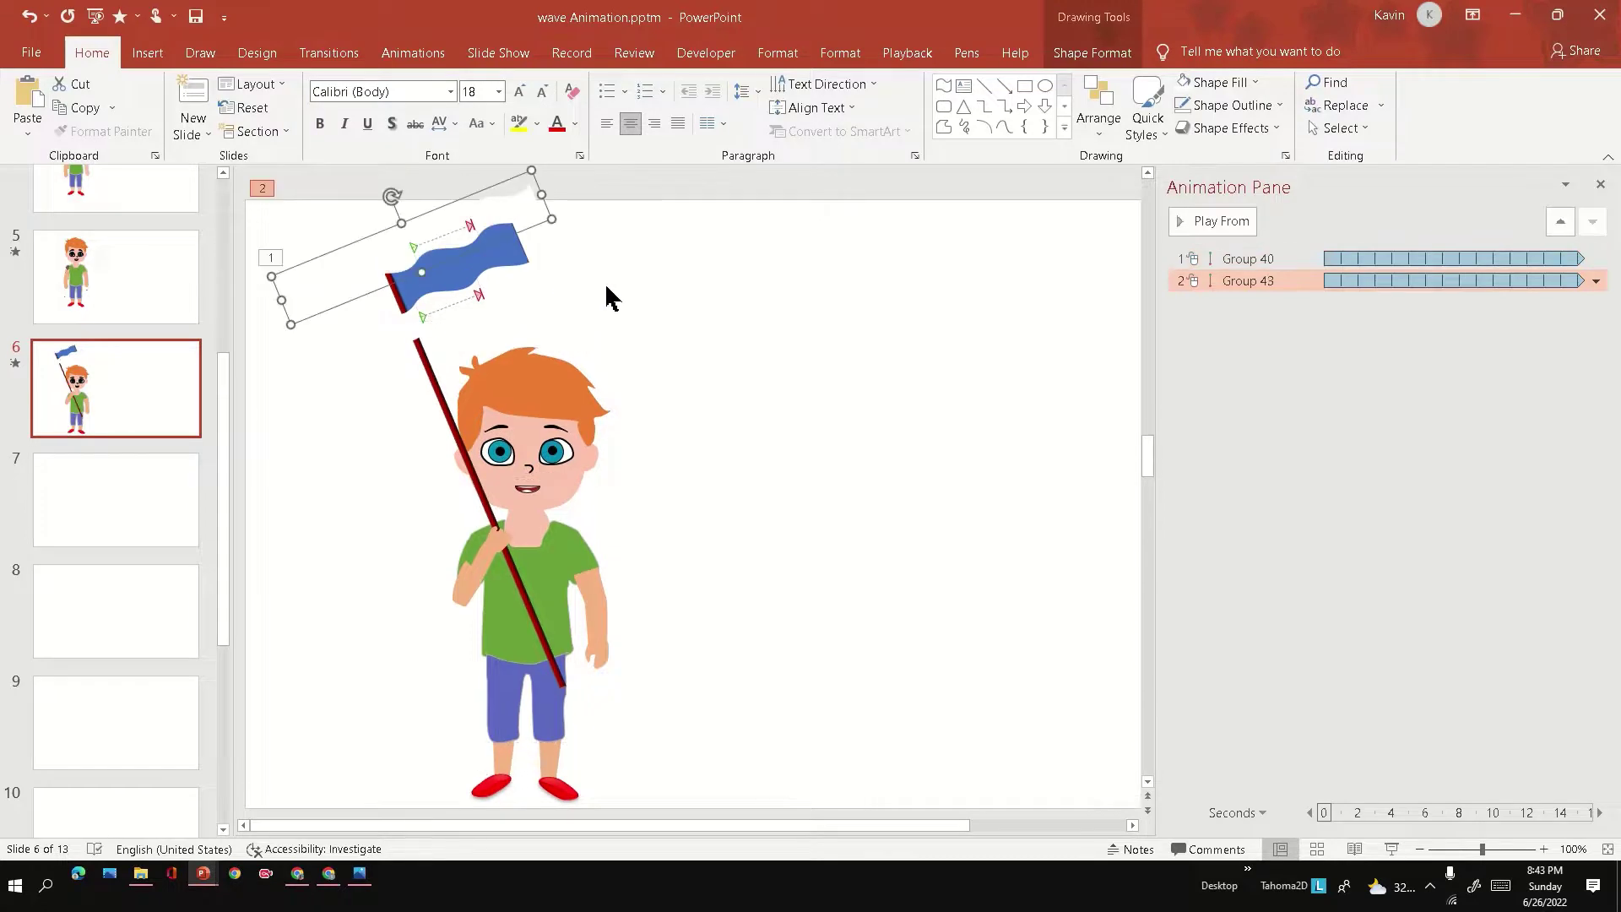
left_click(624, 305)
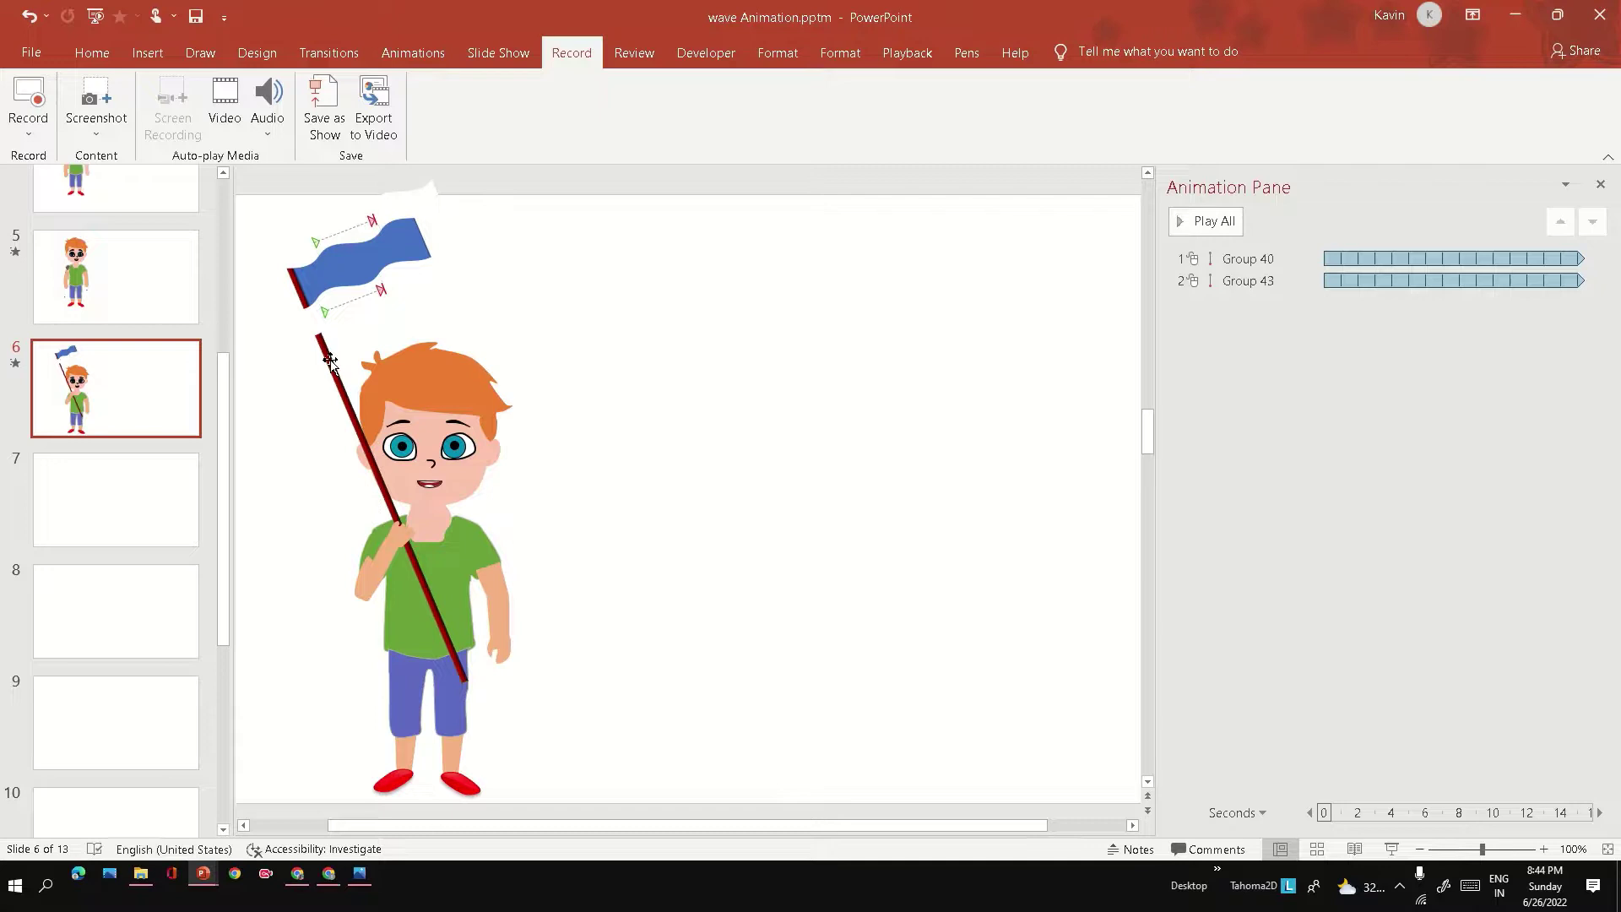
Bring the flag pole to the front, in front of the boy
left_click(333, 355)
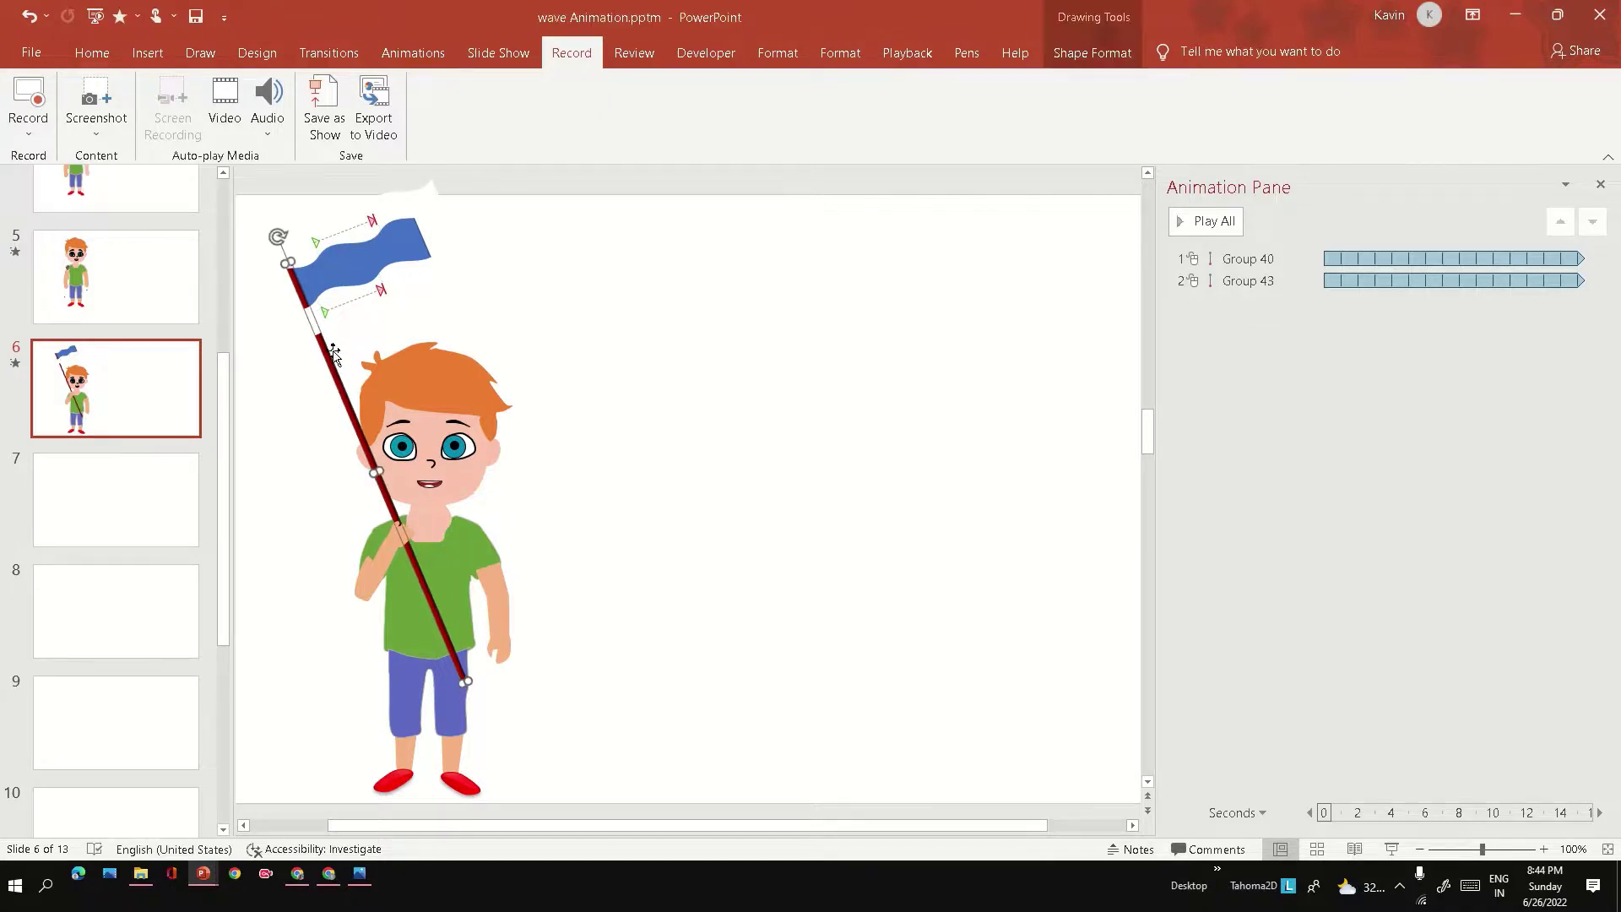
right_click(333, 355)
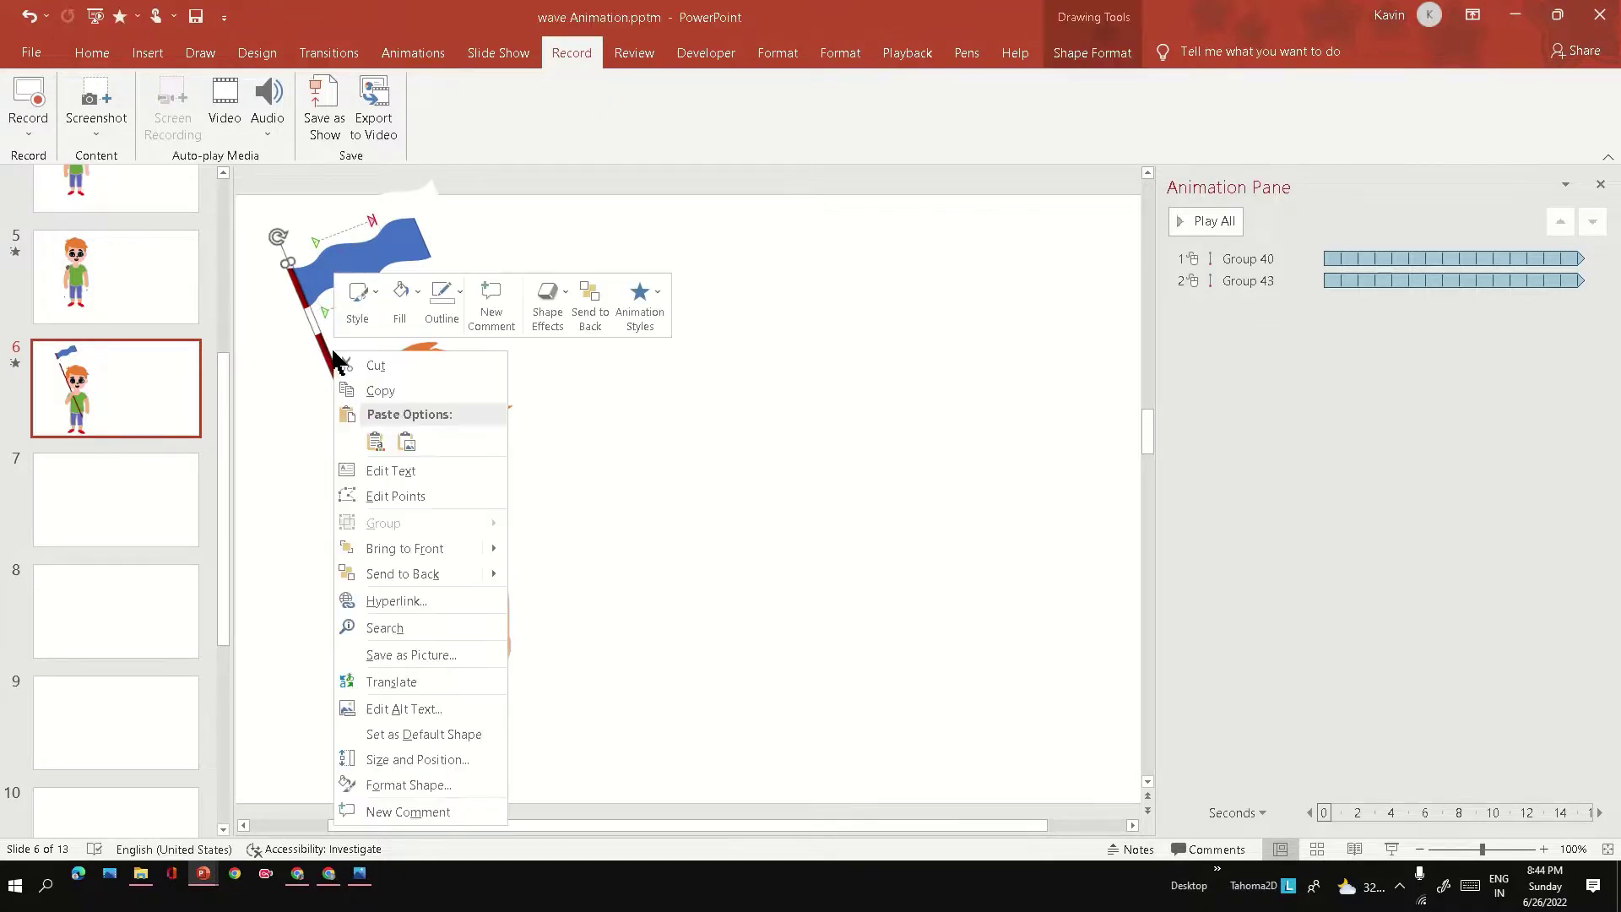
left_click(416, 559)
left_click(630, 516)
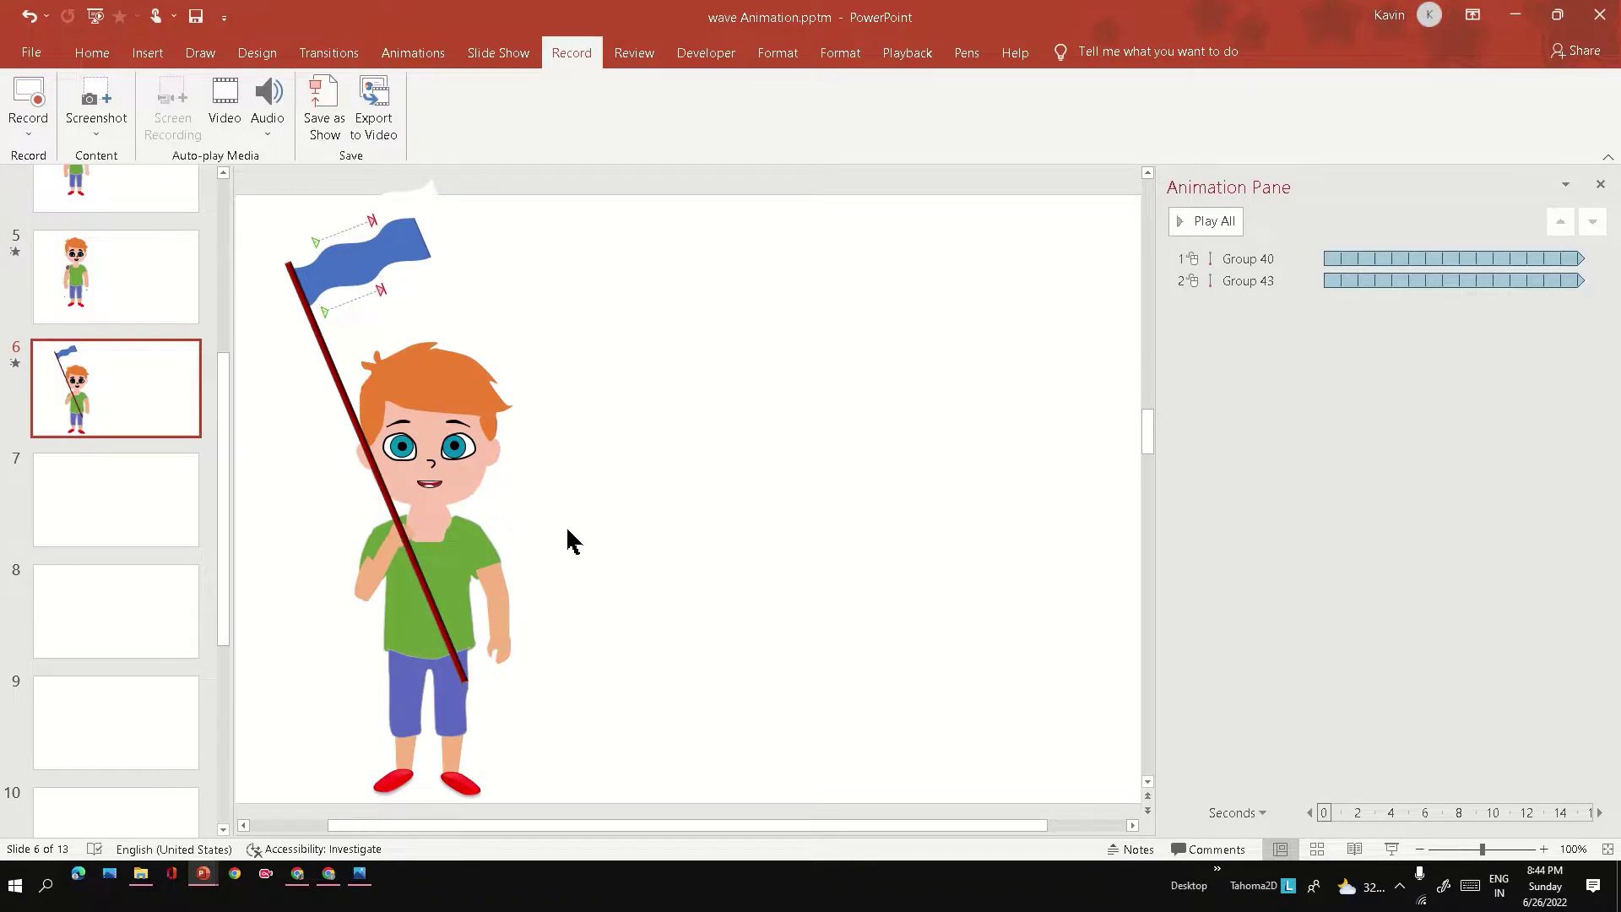
scroll(513, 526, "up", 2, "ctrl")
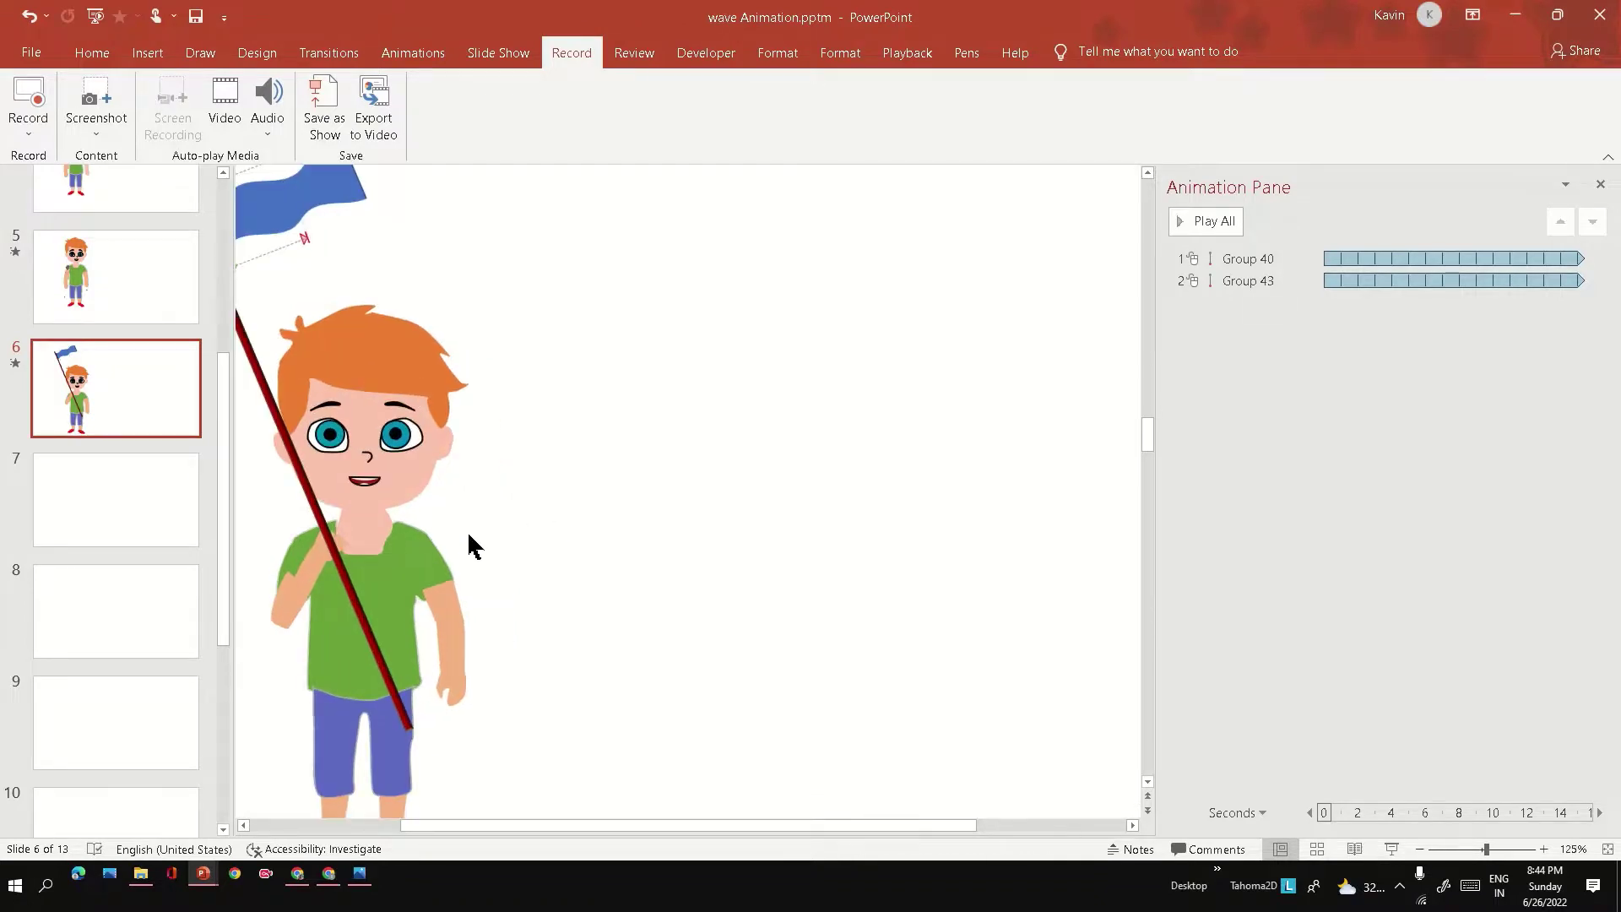
Bring the boy's hand shape to the front so it grips the pole
left_click(340, 545)
right_click(340, 546)
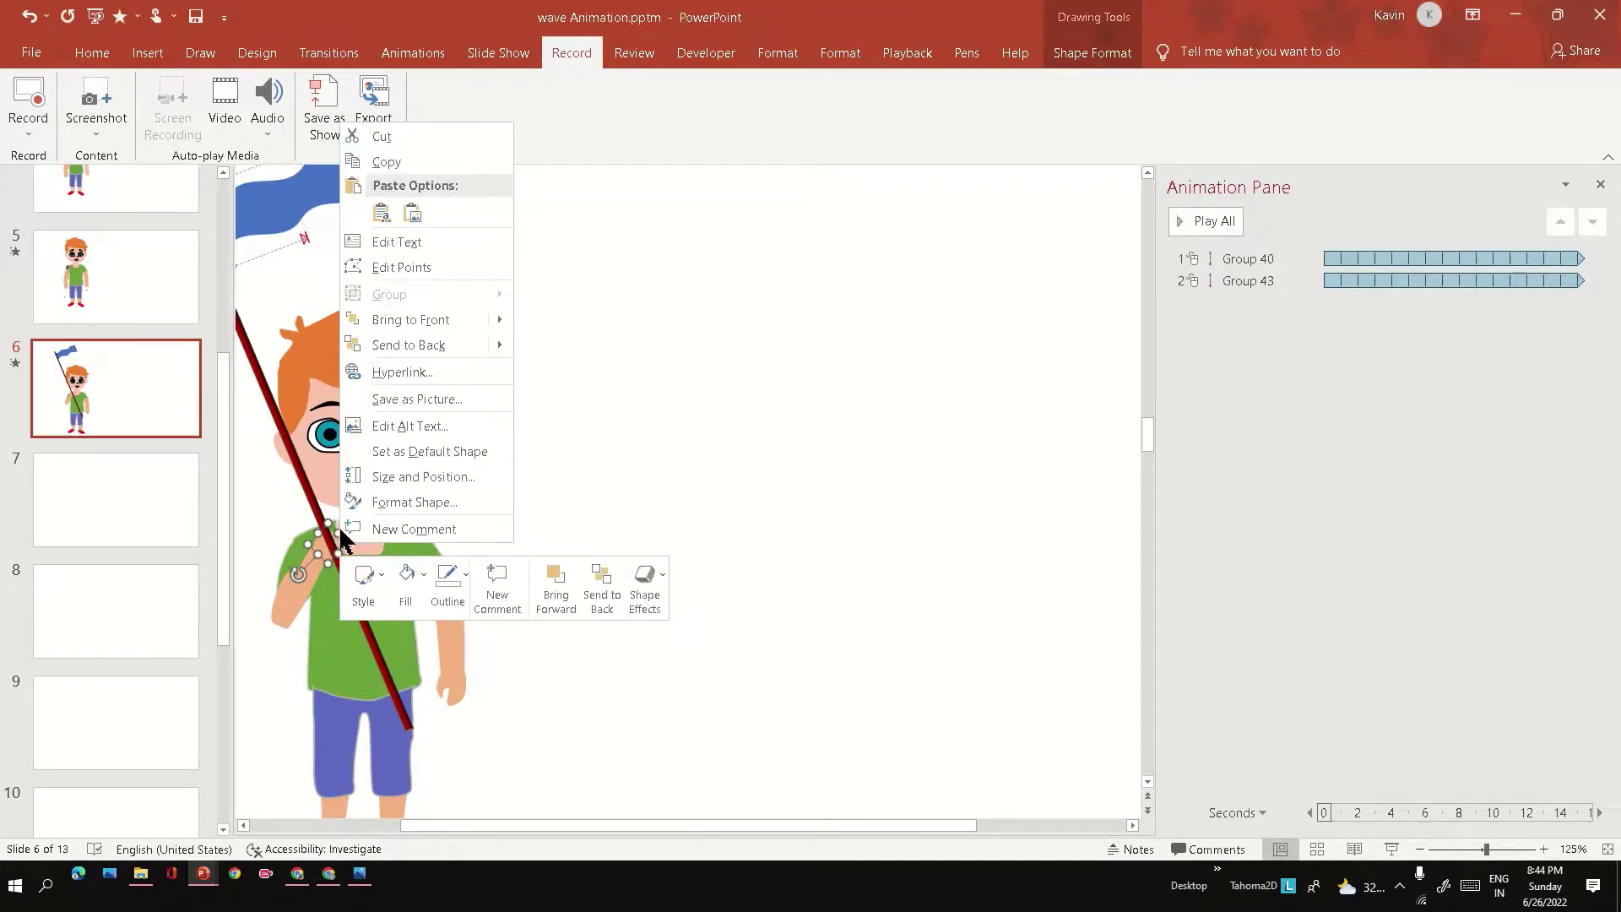
left_click(387, 320)
scroll(655, 409, "down", 2, "ctrl")
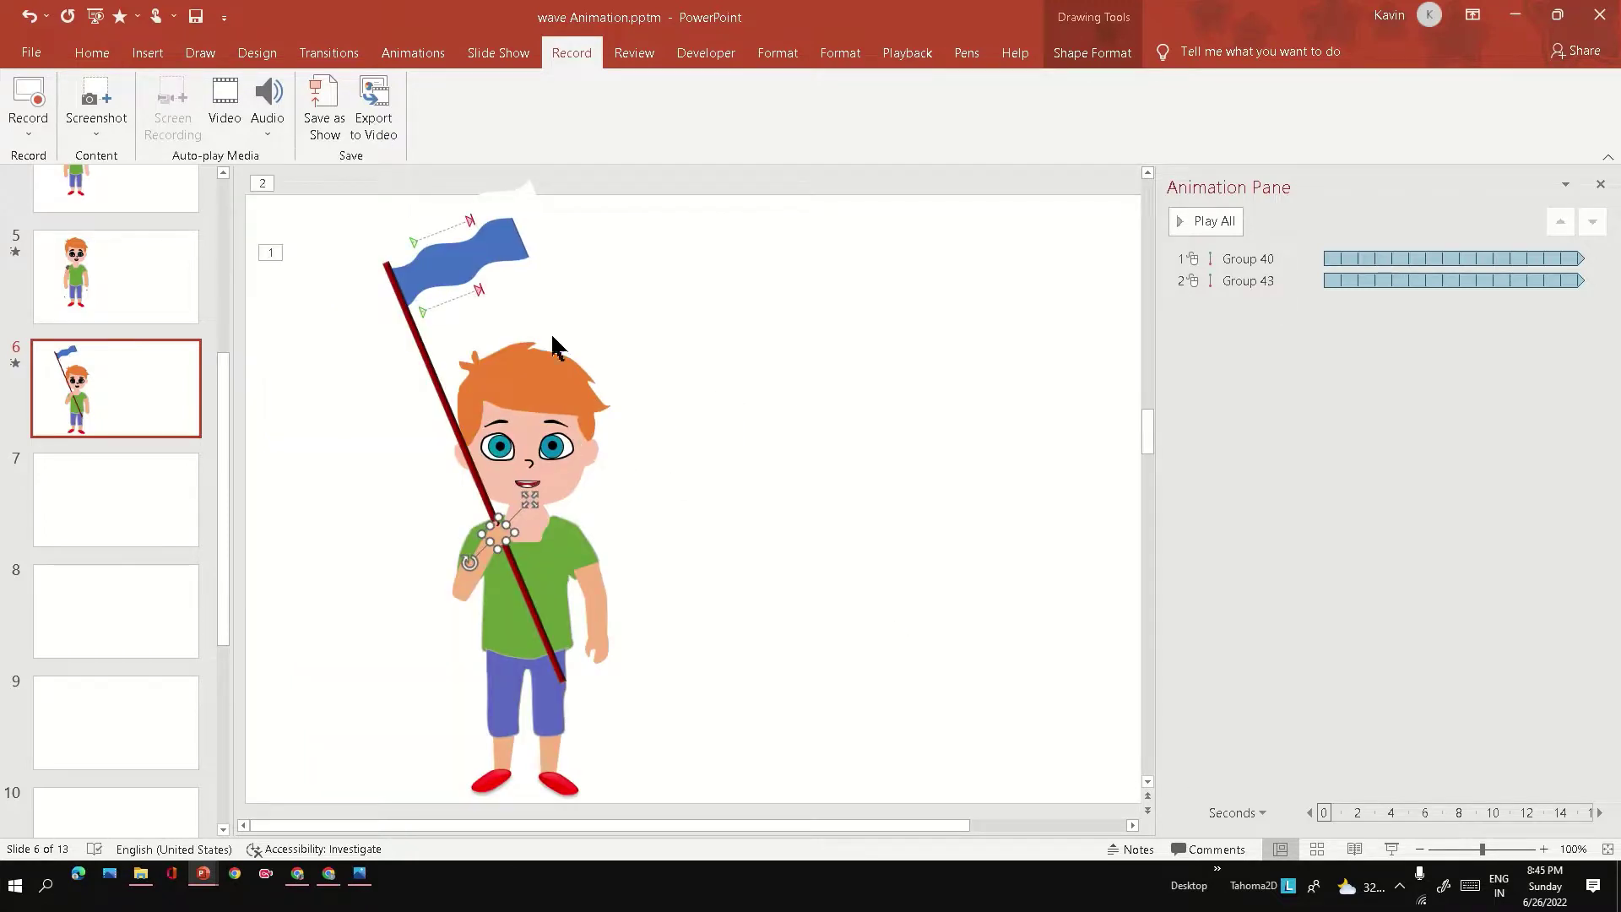
Set both flag groups' animation Start to With Previous, then reselect a wave strip
left_click(484, 305)
left_click(515, 209, "shift")
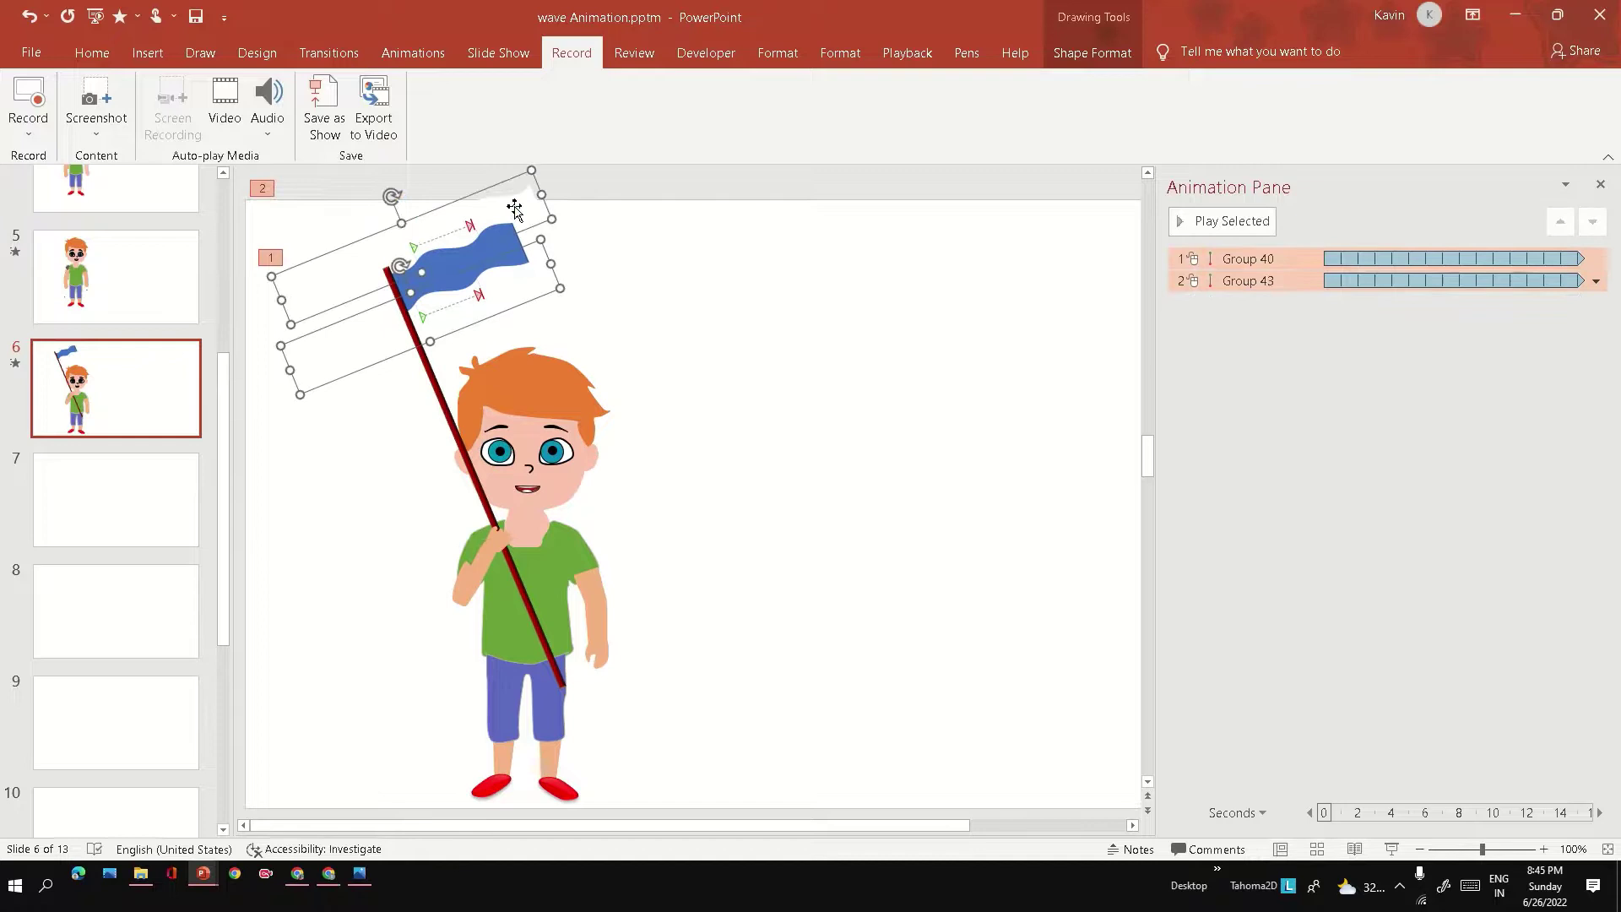
left_click(413, 53)
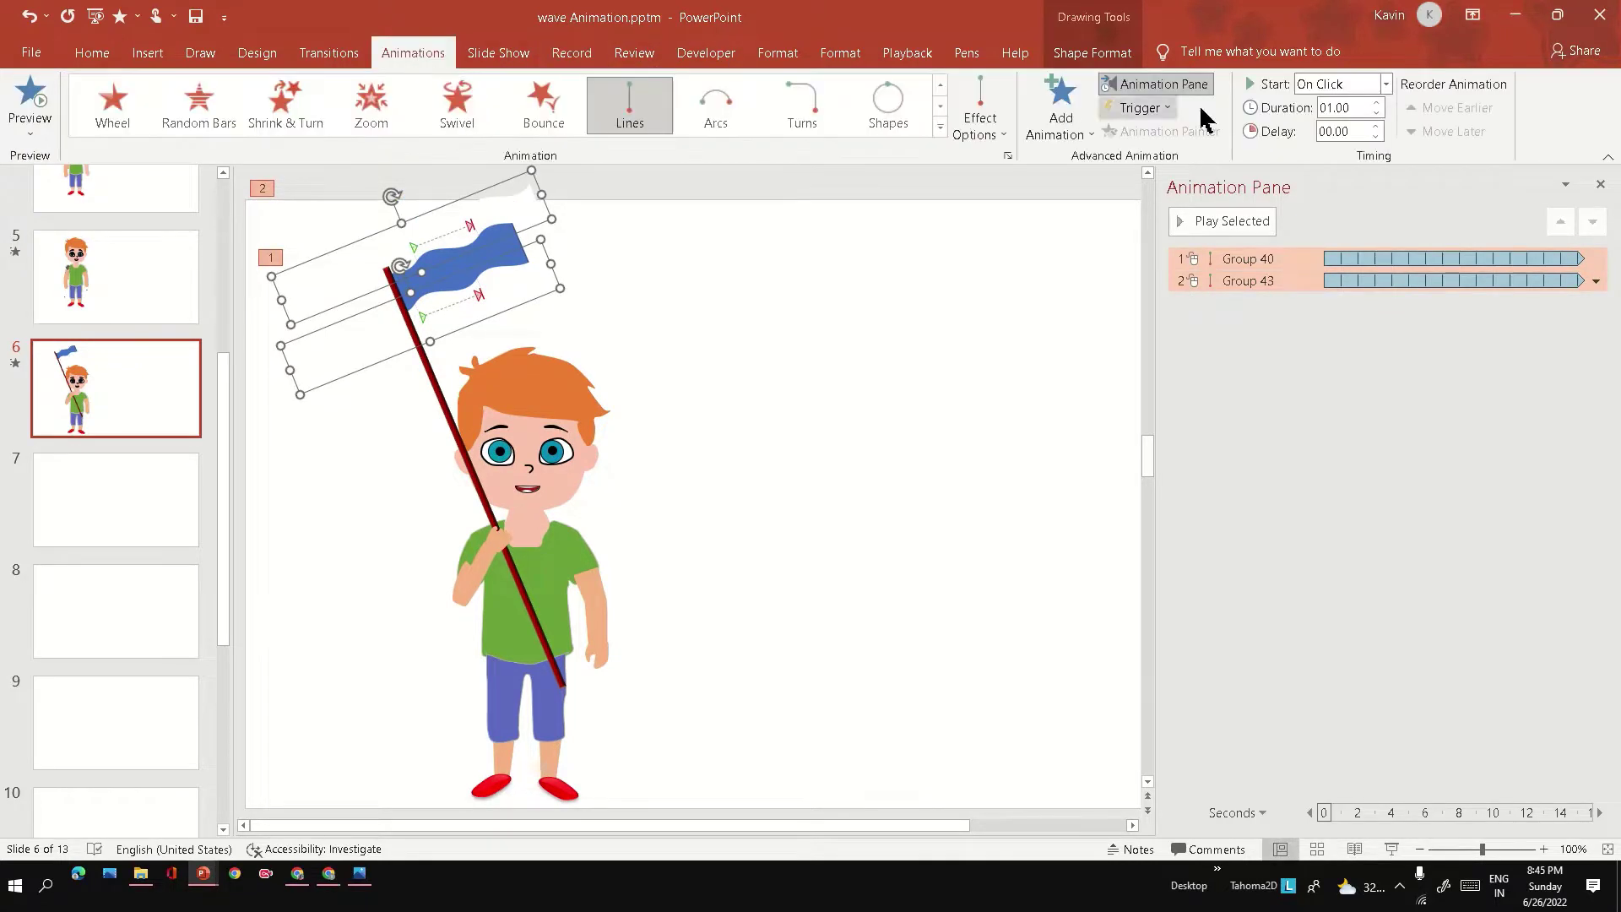
left_click(1386, 84)
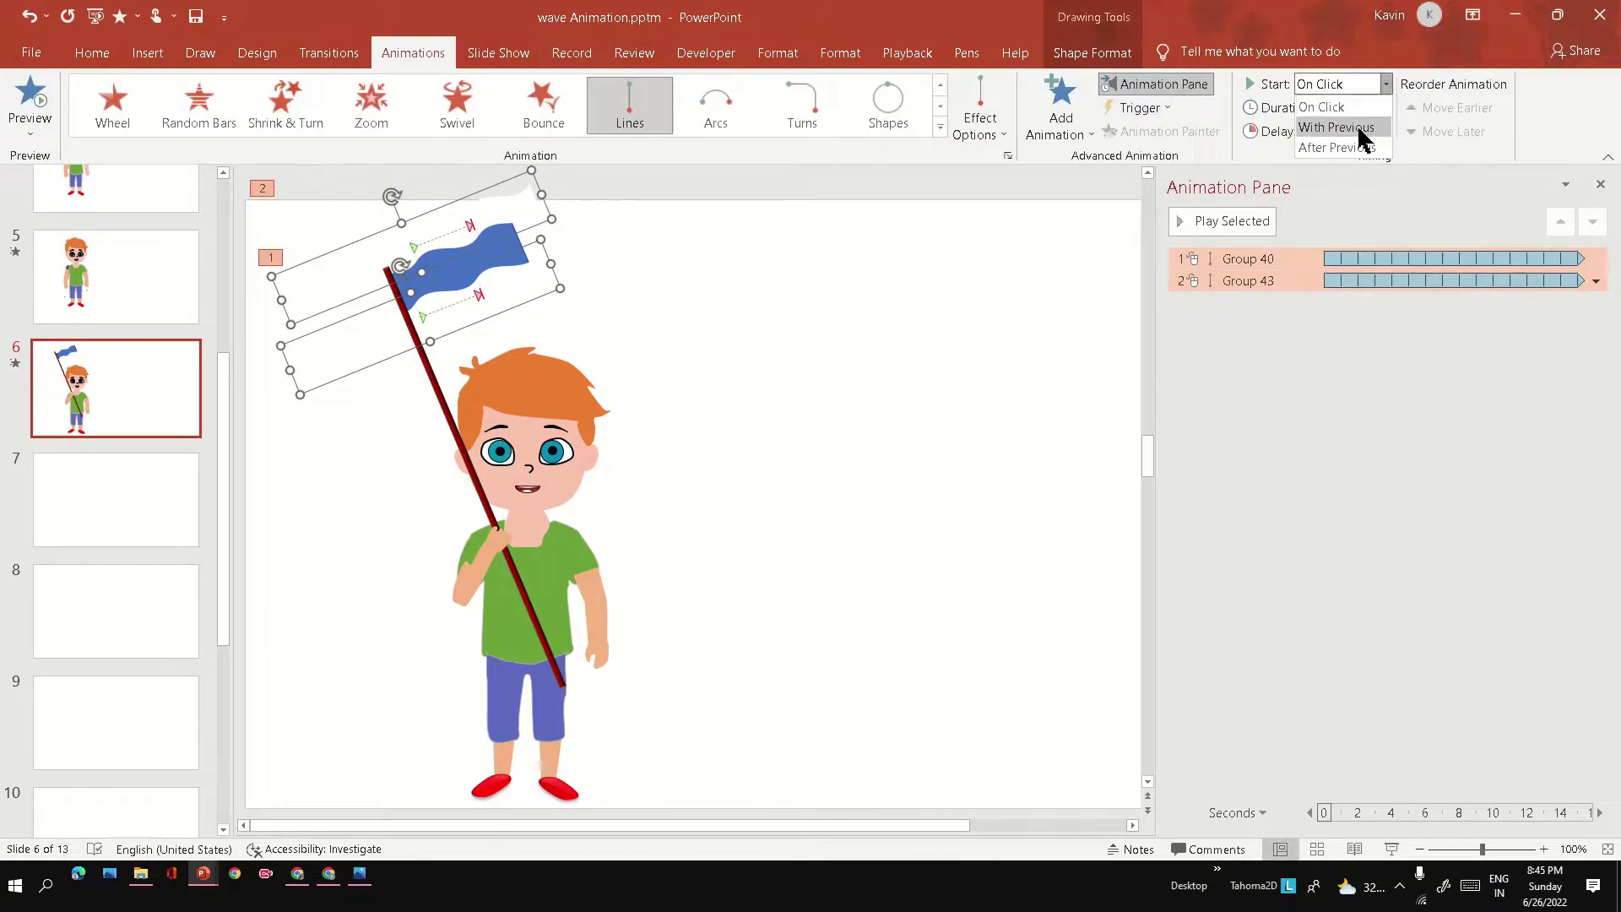
left_click(1357, 124)
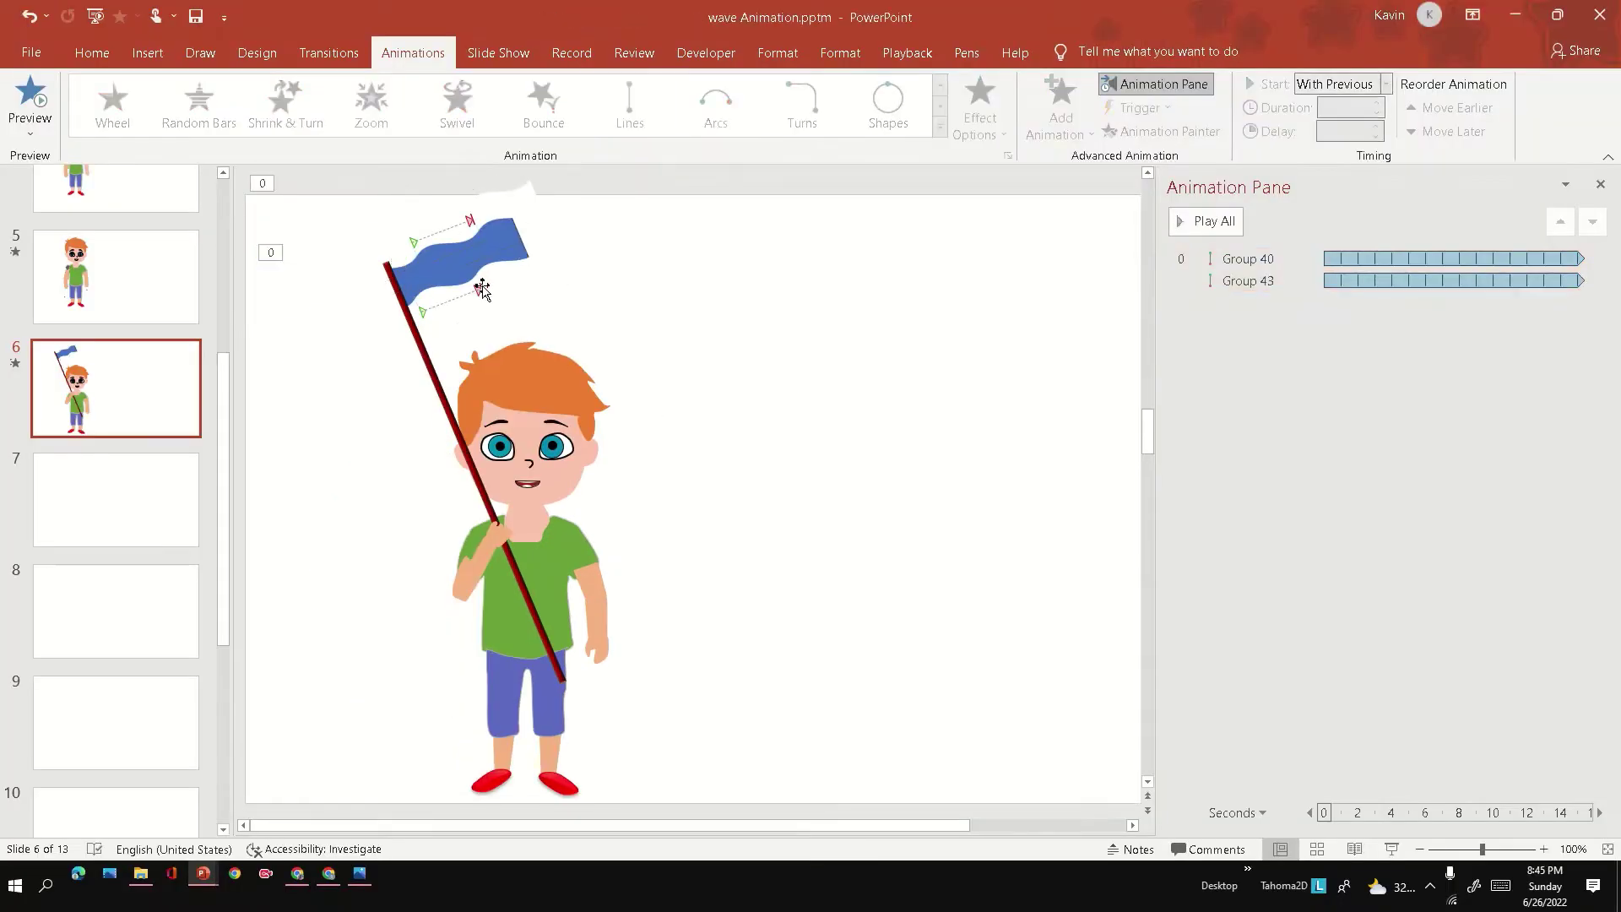
left_click(508, 275)
left_click(504, 275)
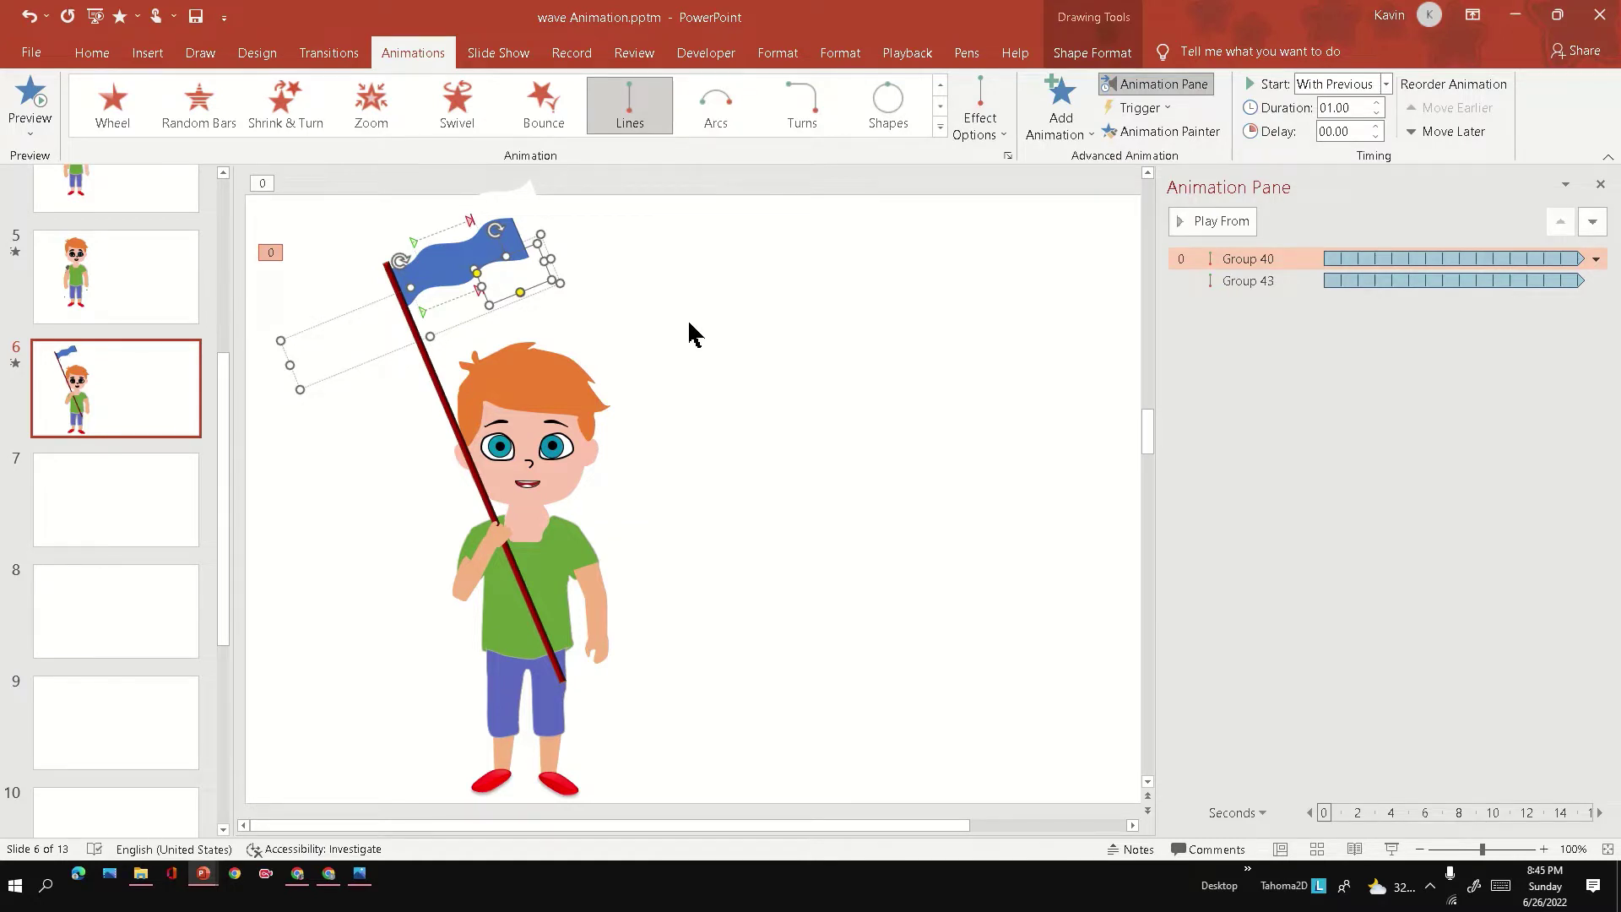
left_click(424, 304, "shift")
left_click(363, 326, "shift")
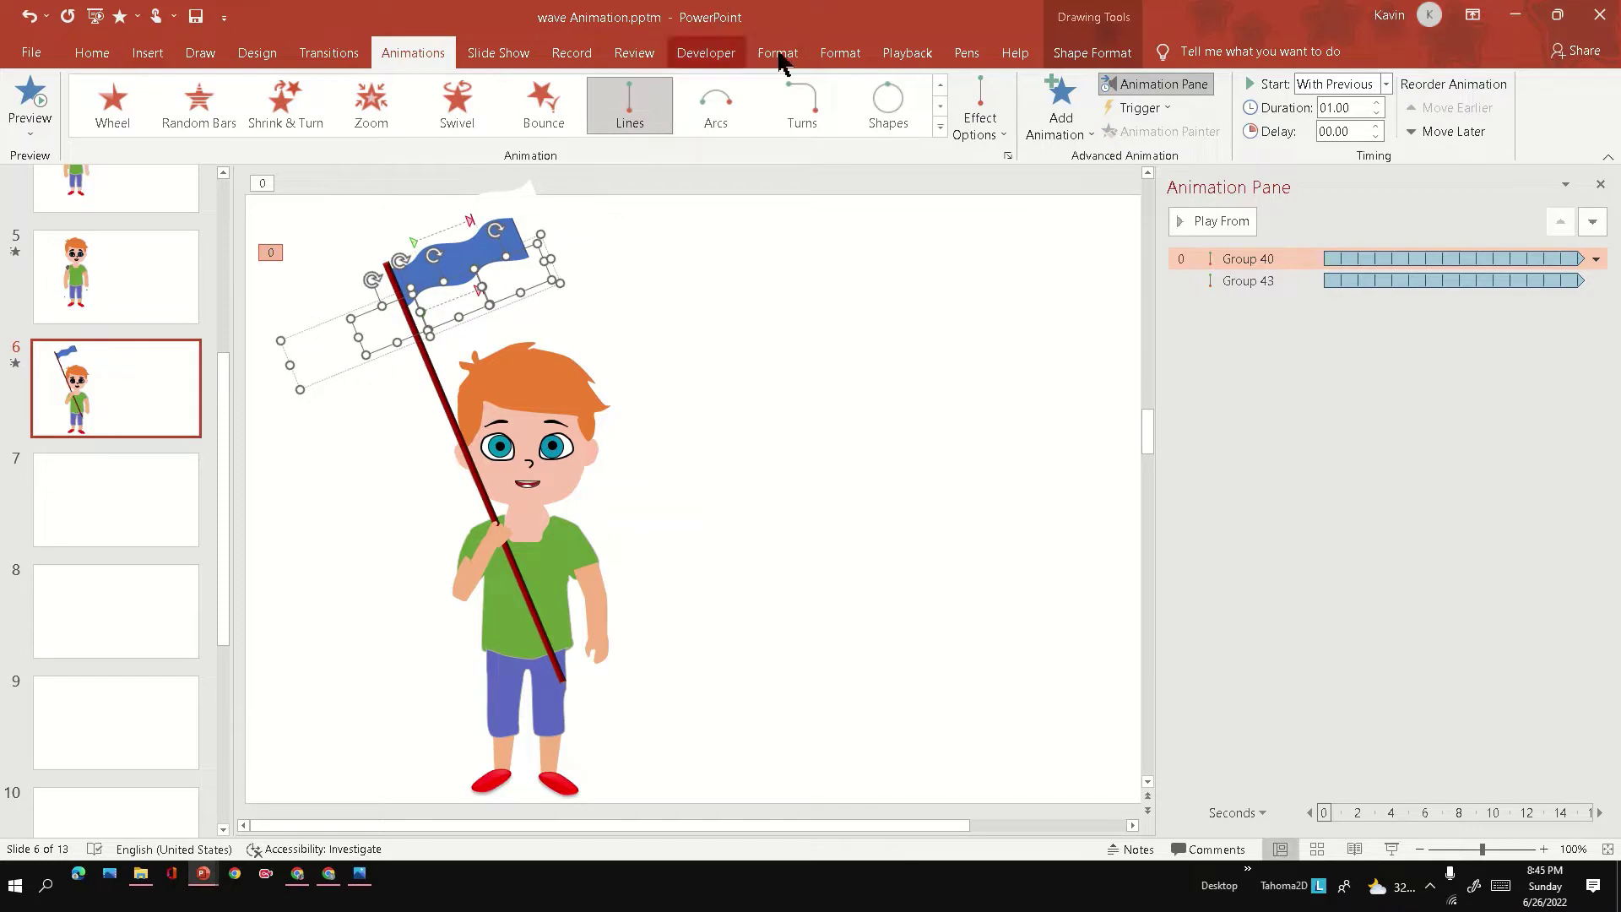
left_click(1077, 70)
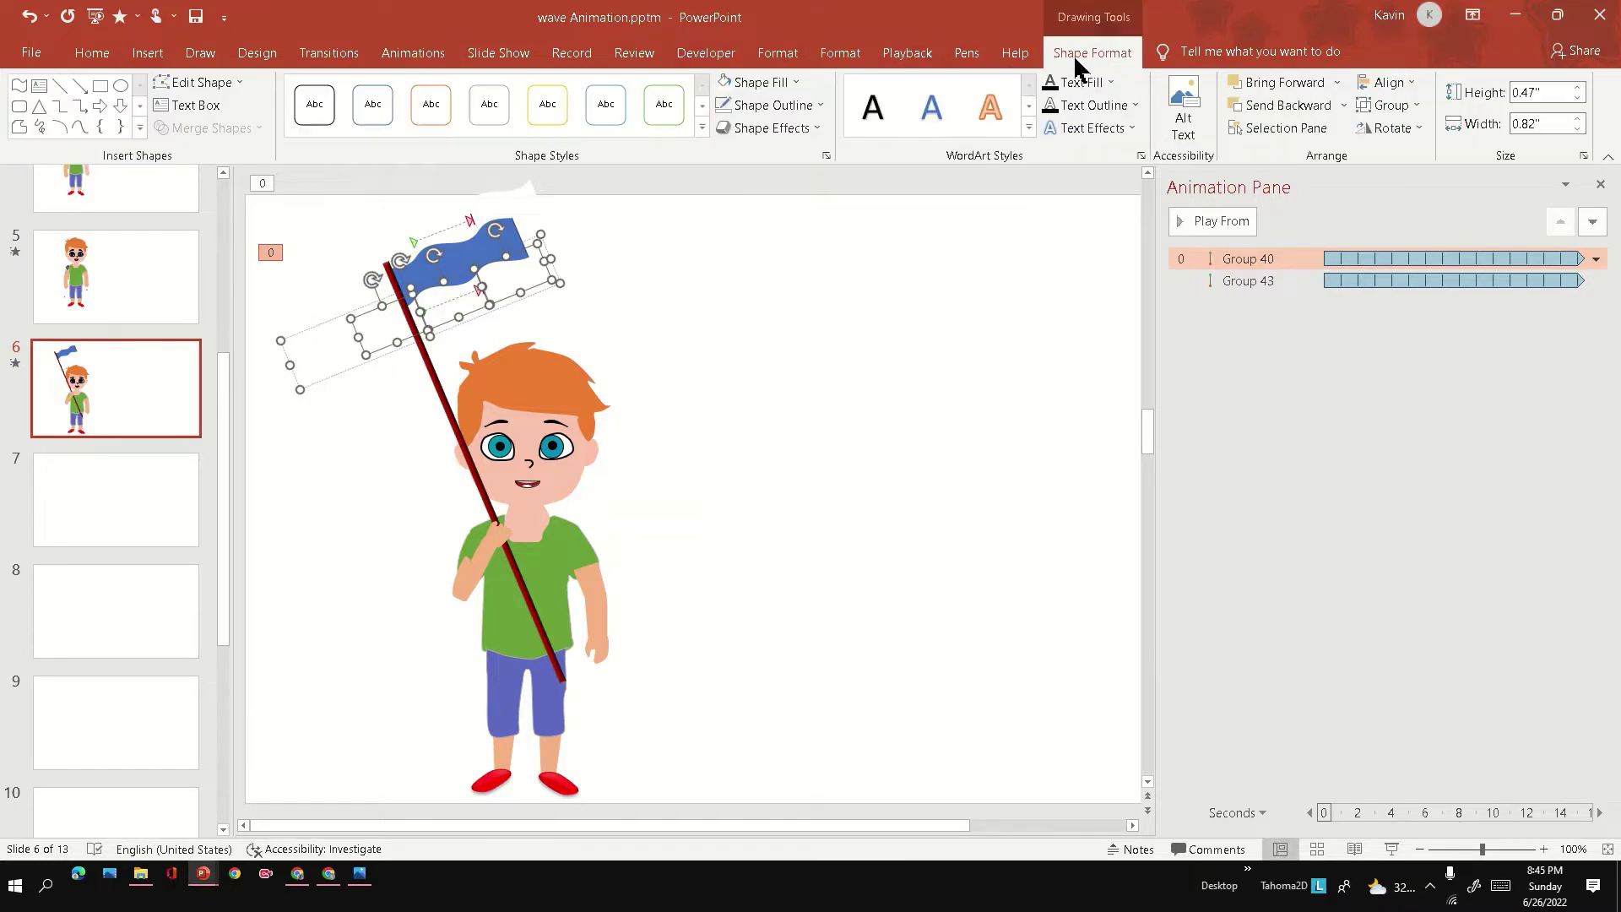
left_click(796, 105)
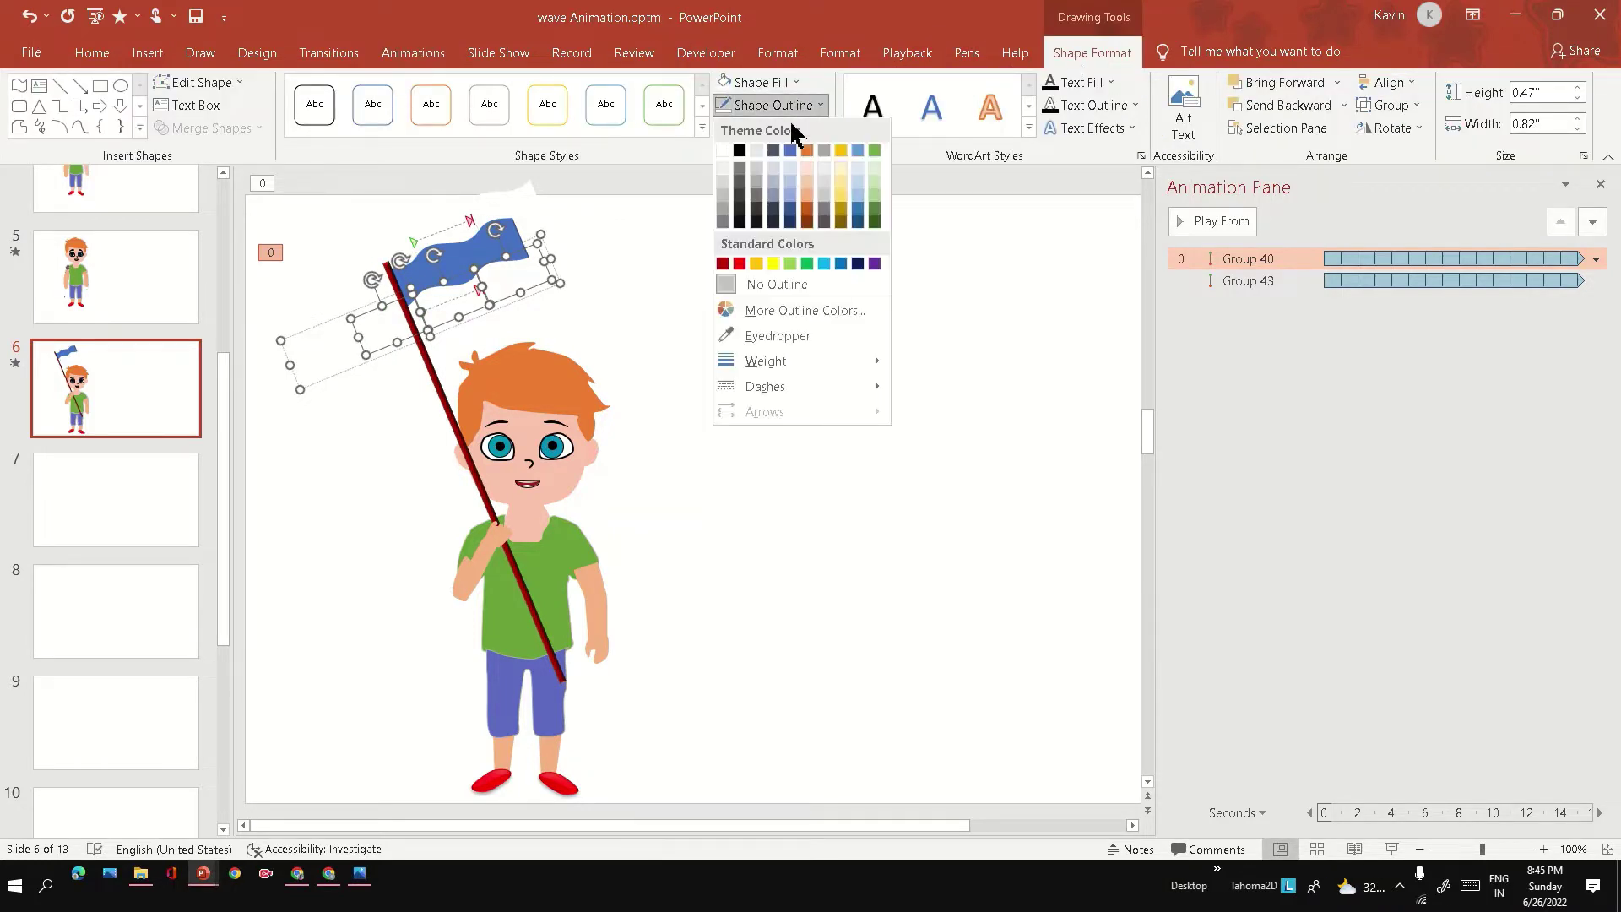
left_click(726, 155)
left_click(661, 297)
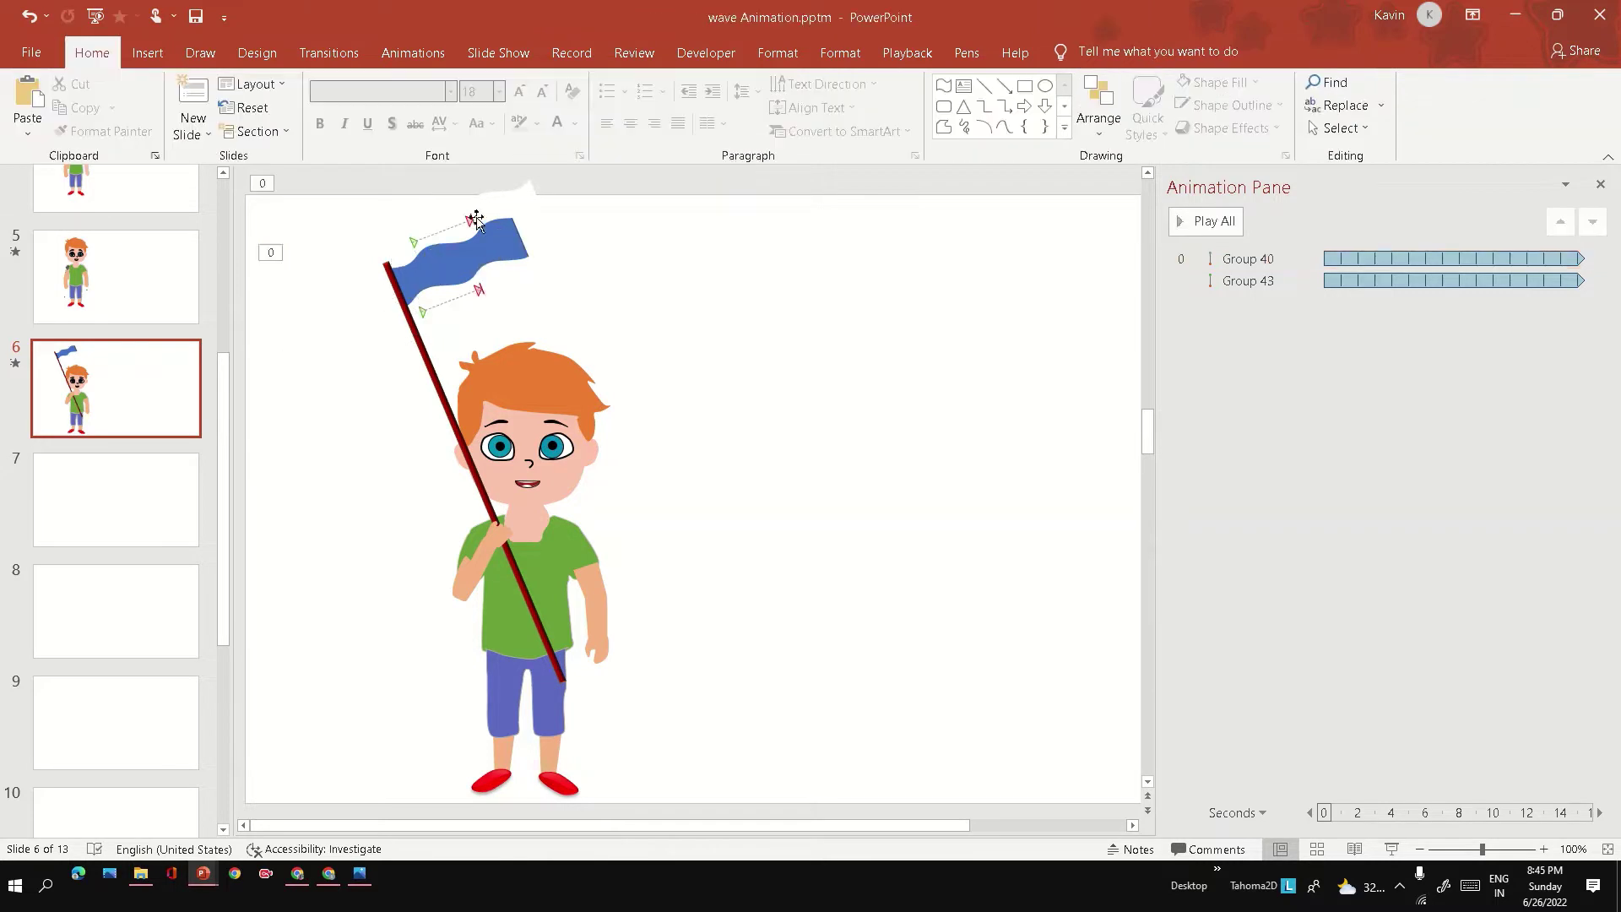
left_click(500, 212)
left_click(482, 222, "shift")
left_click(430, 233, "shift")
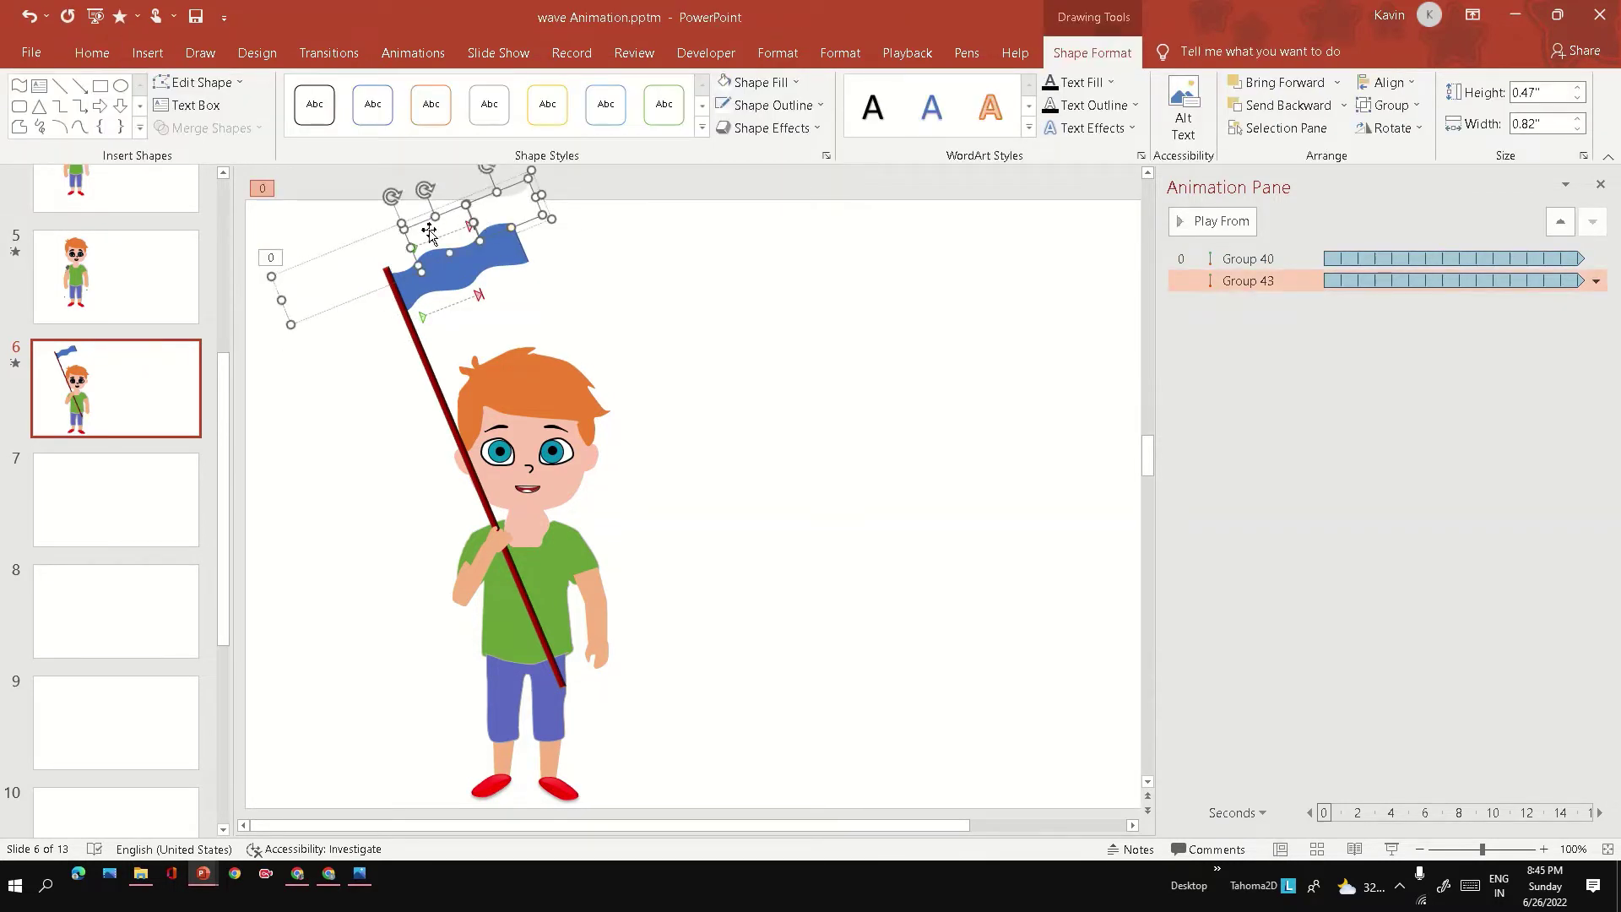
left_click(358, 264, "shift")
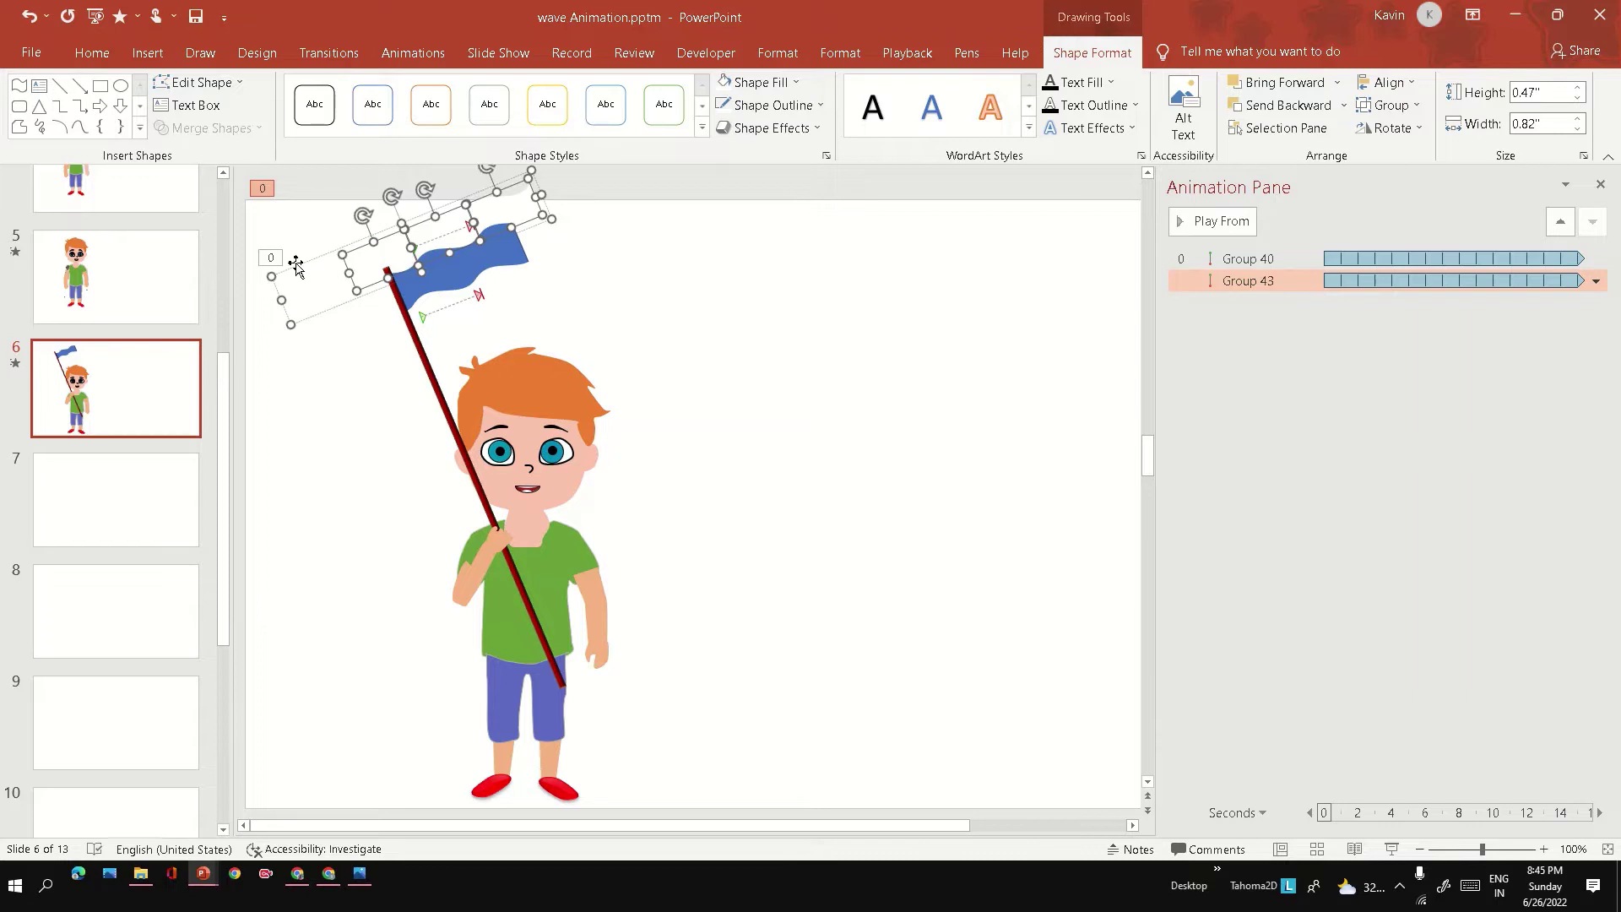
left_click(312, 291, "shift")
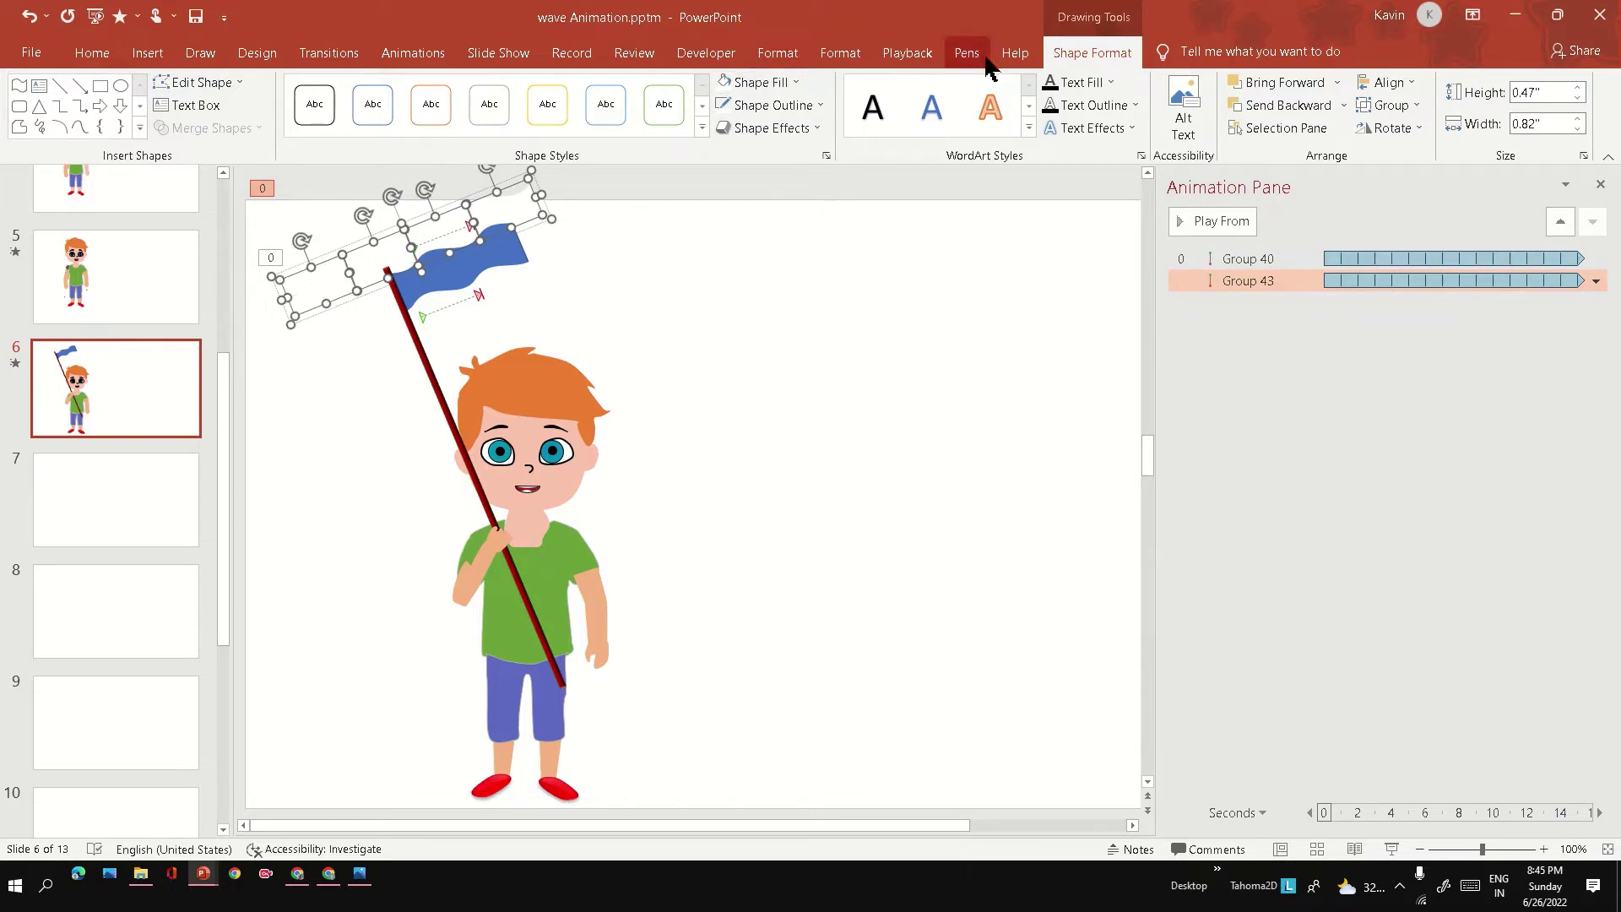
left_click(794, 81)
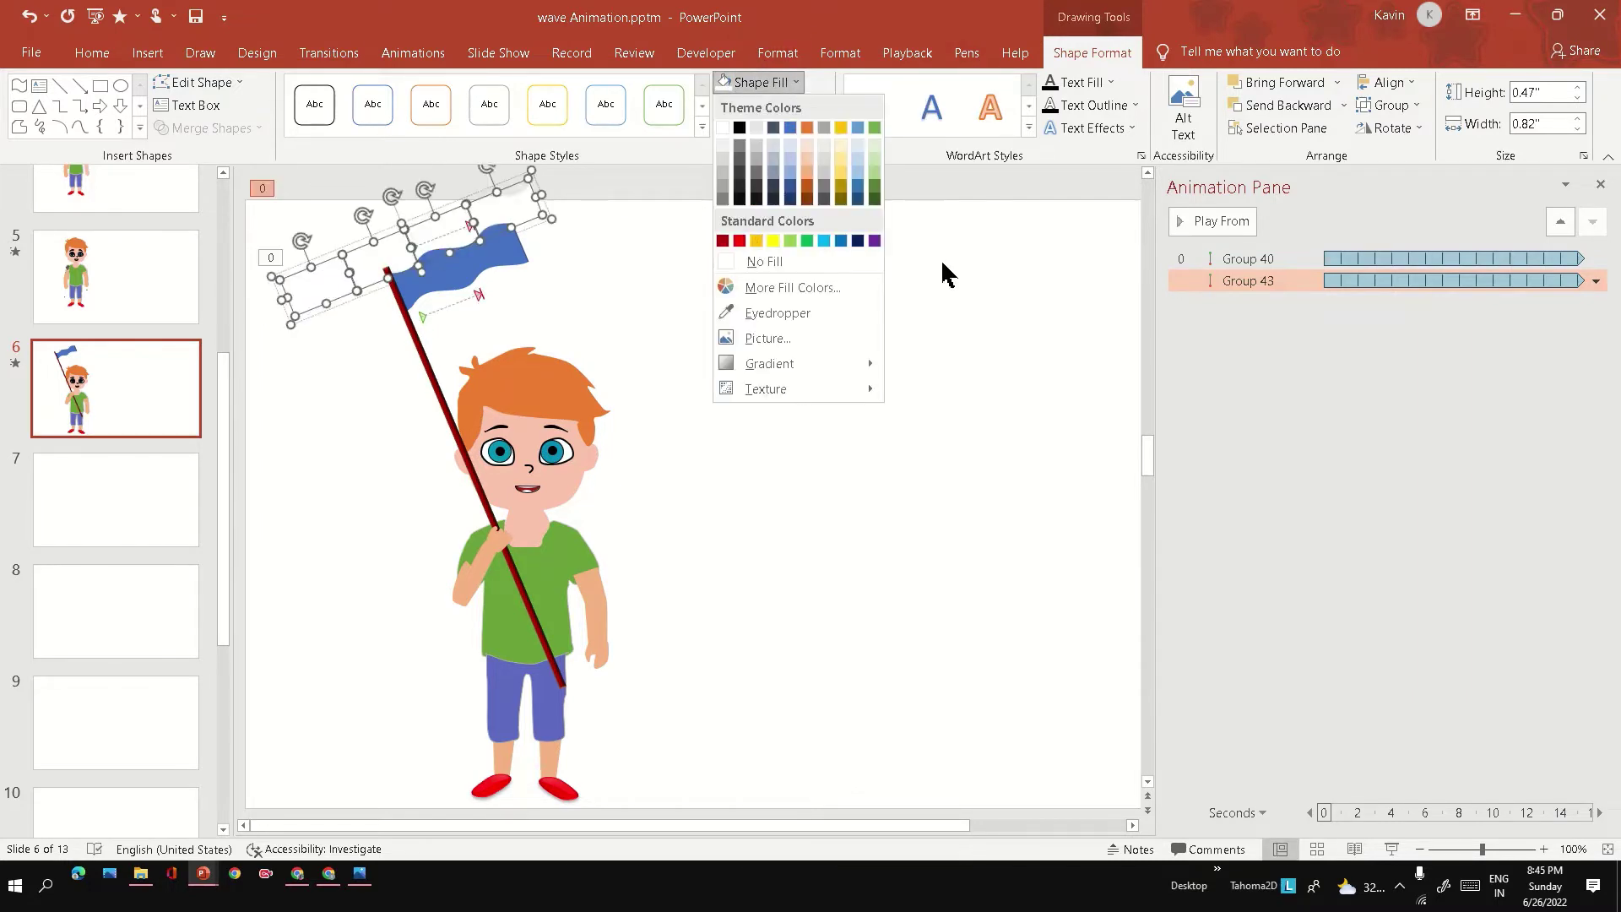
left_click(942, 259)
left_click(811, 104)
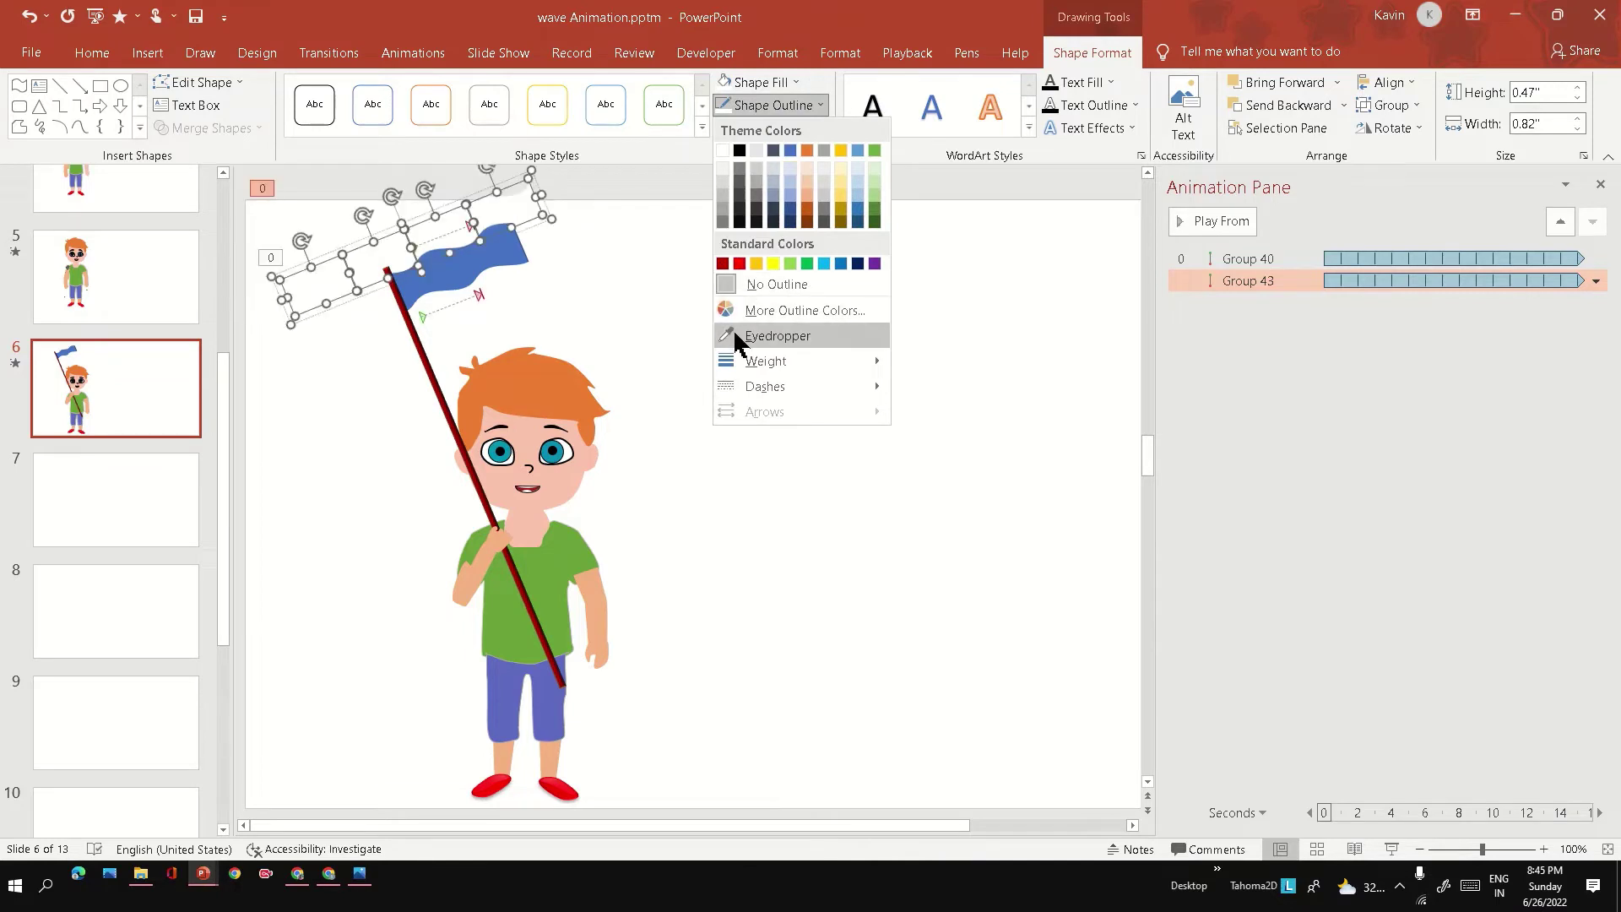
left_click(796, 294)
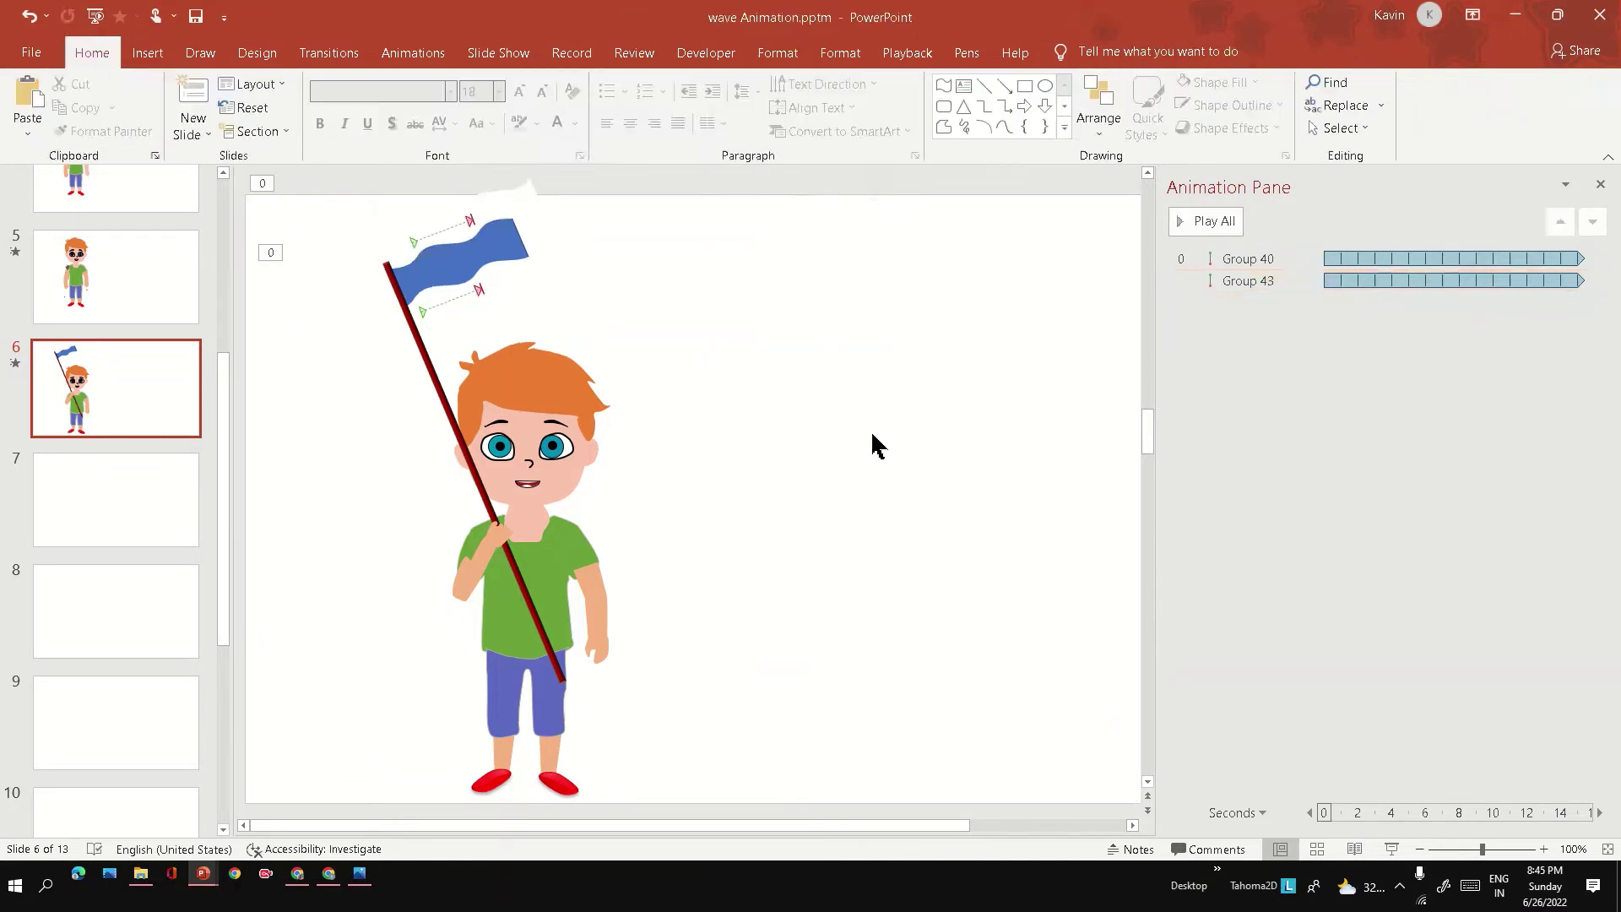